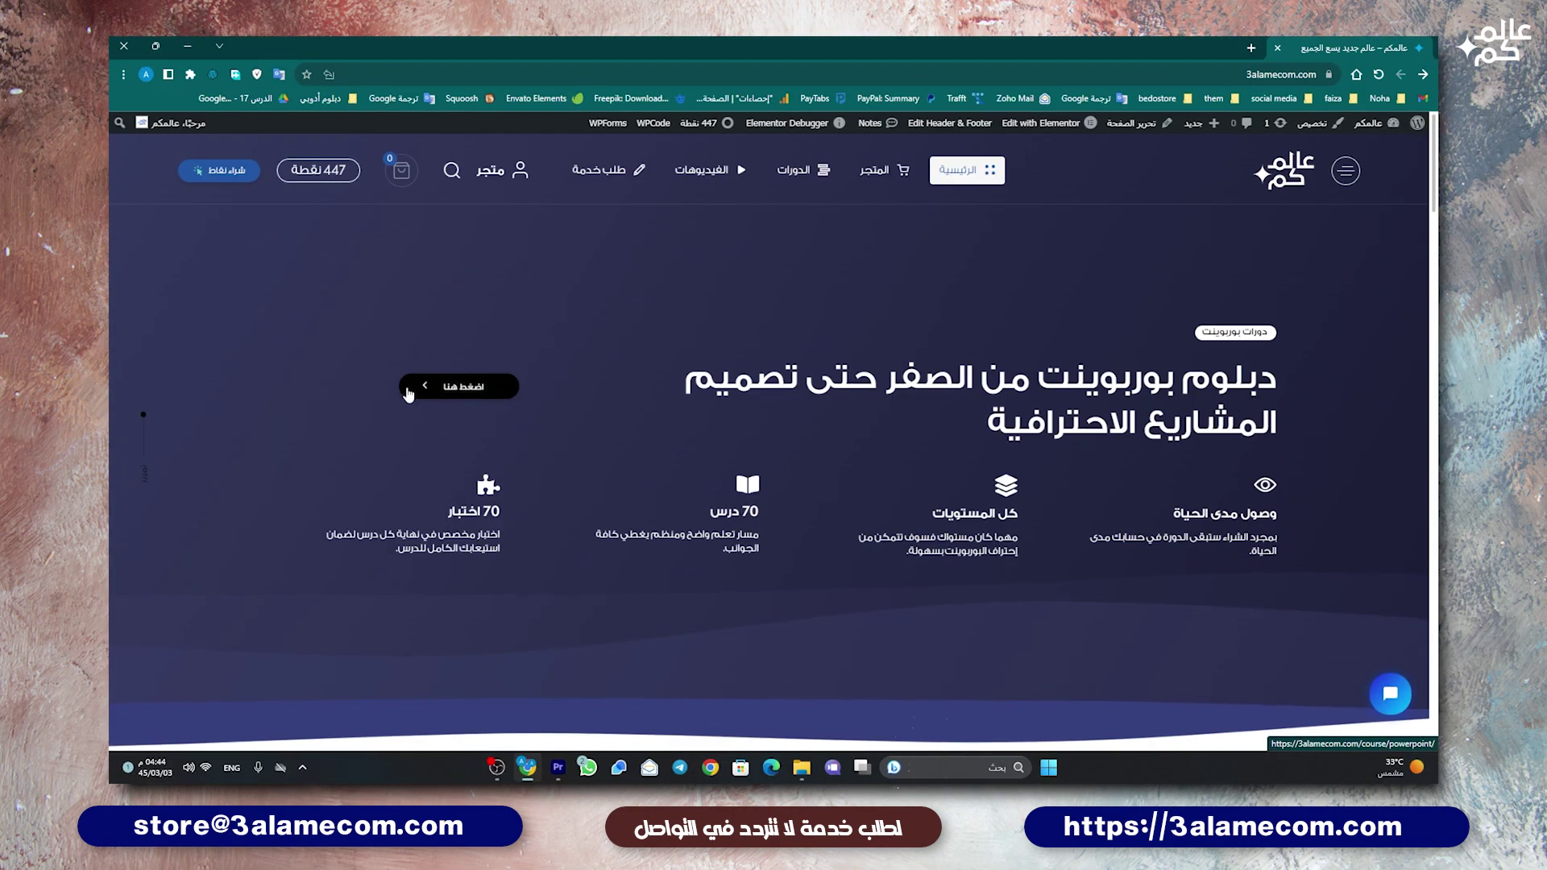
Step: Open the 3alamecom PowerPoint diploma course page and scroll down to its lesson list
click(409, 394)
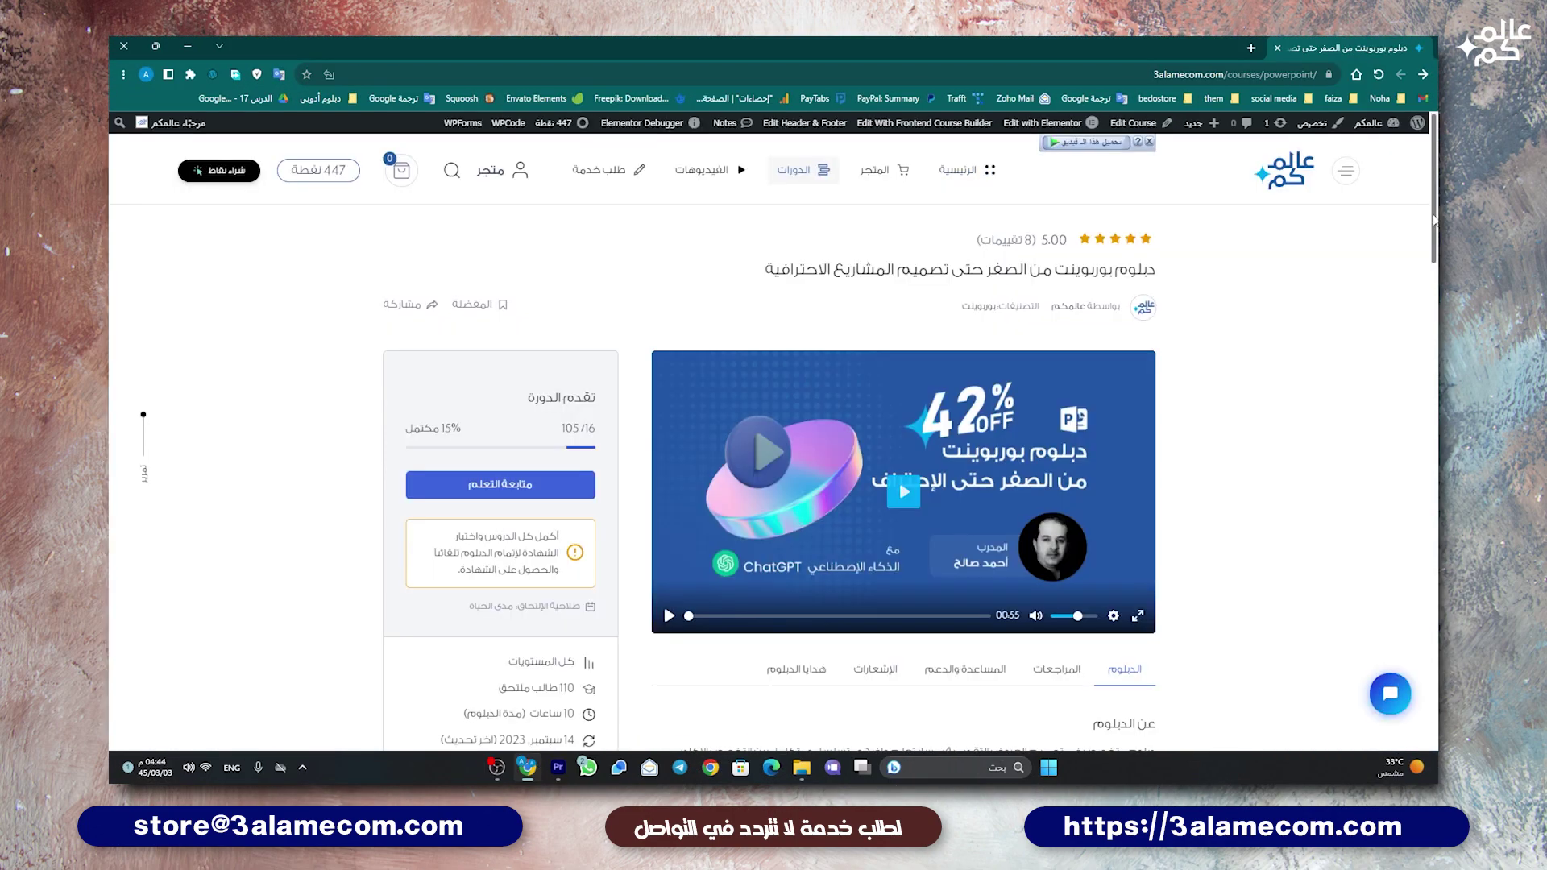
drag(1433, 217, 1431, 393)
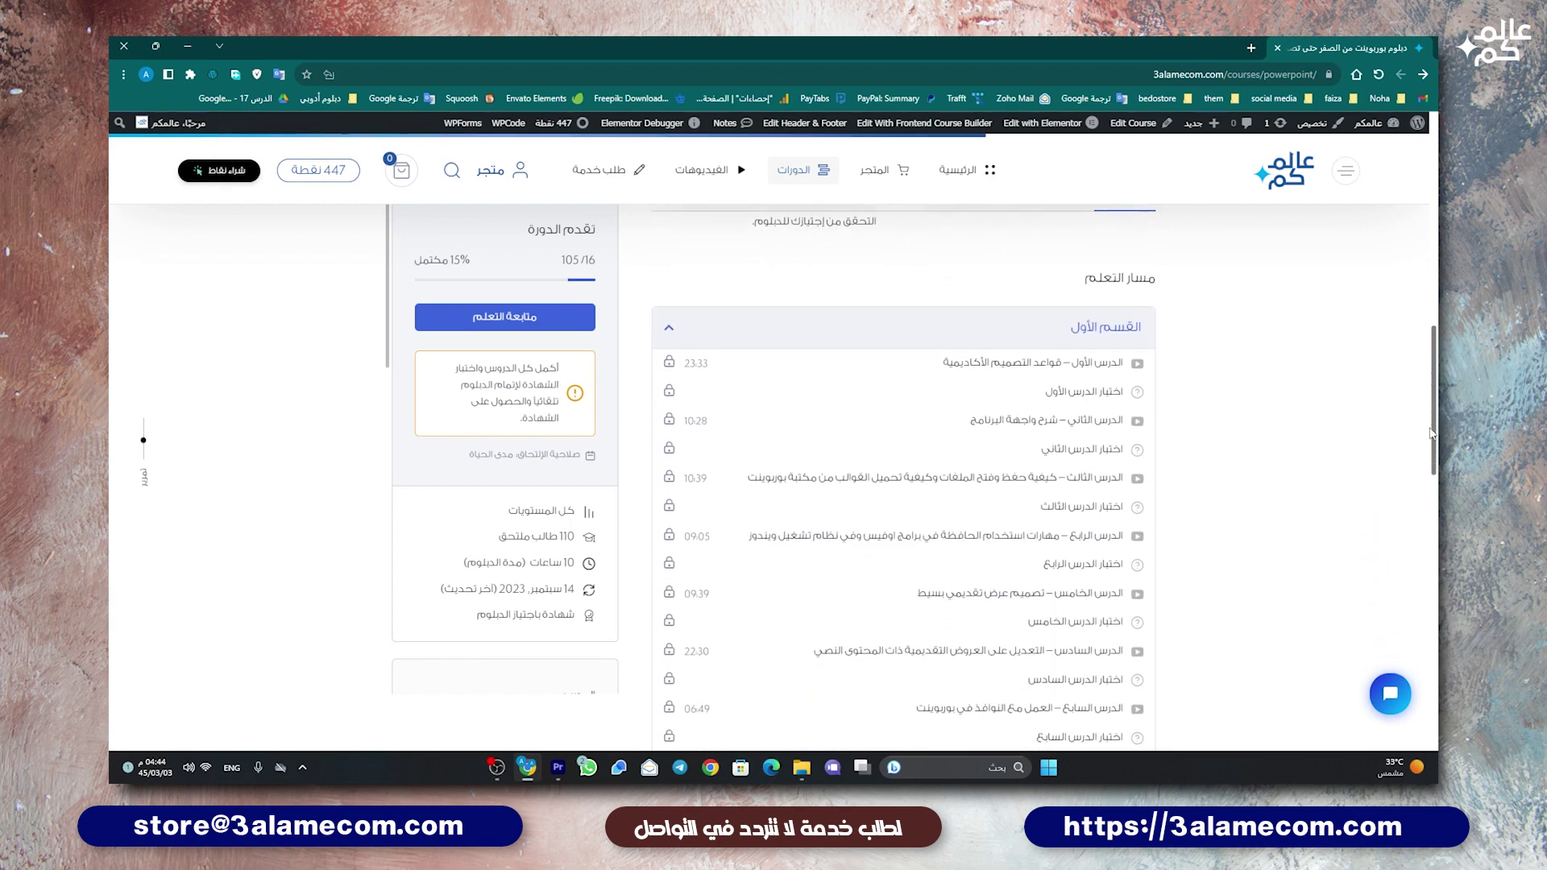
drag(1431, 393, 1431, 704)
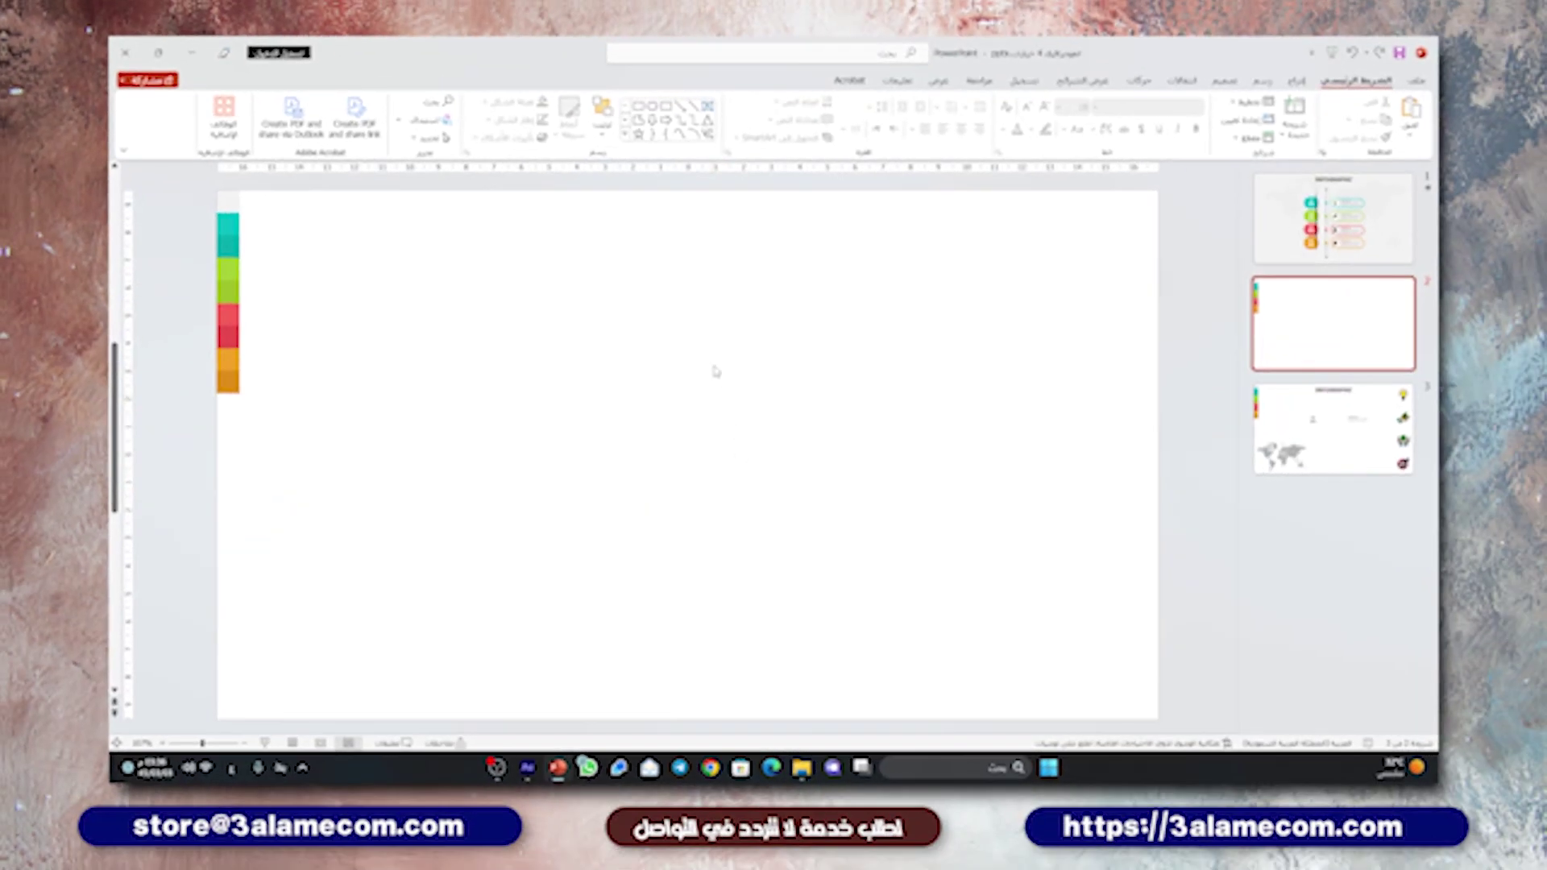
Step: Give slide 2 a light grey background fill
right_click(712, 363)
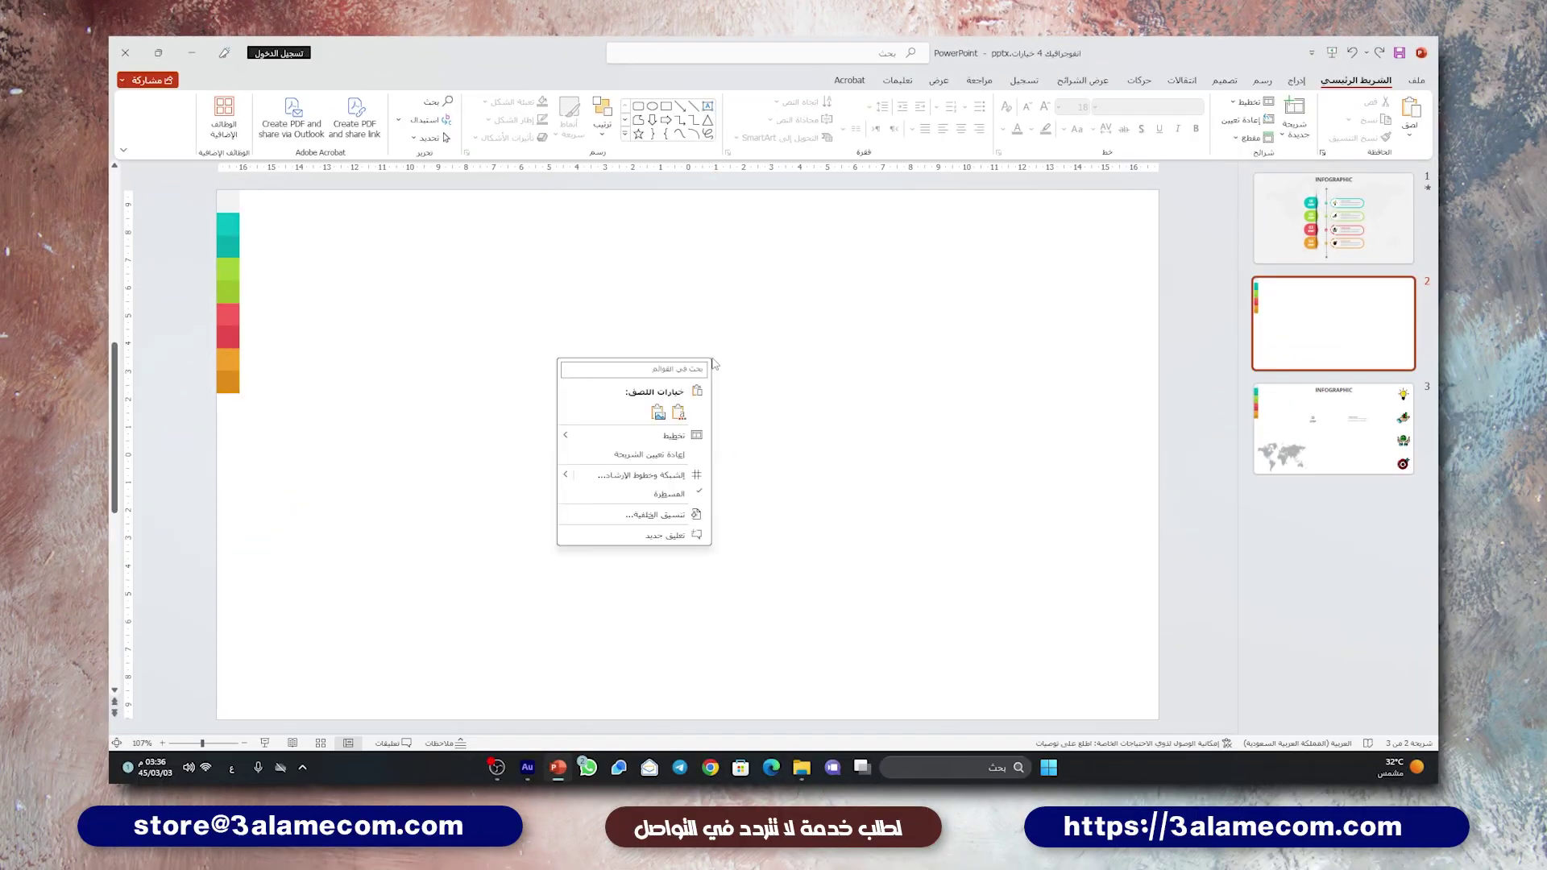
click(681, 512)
click(150, 340)
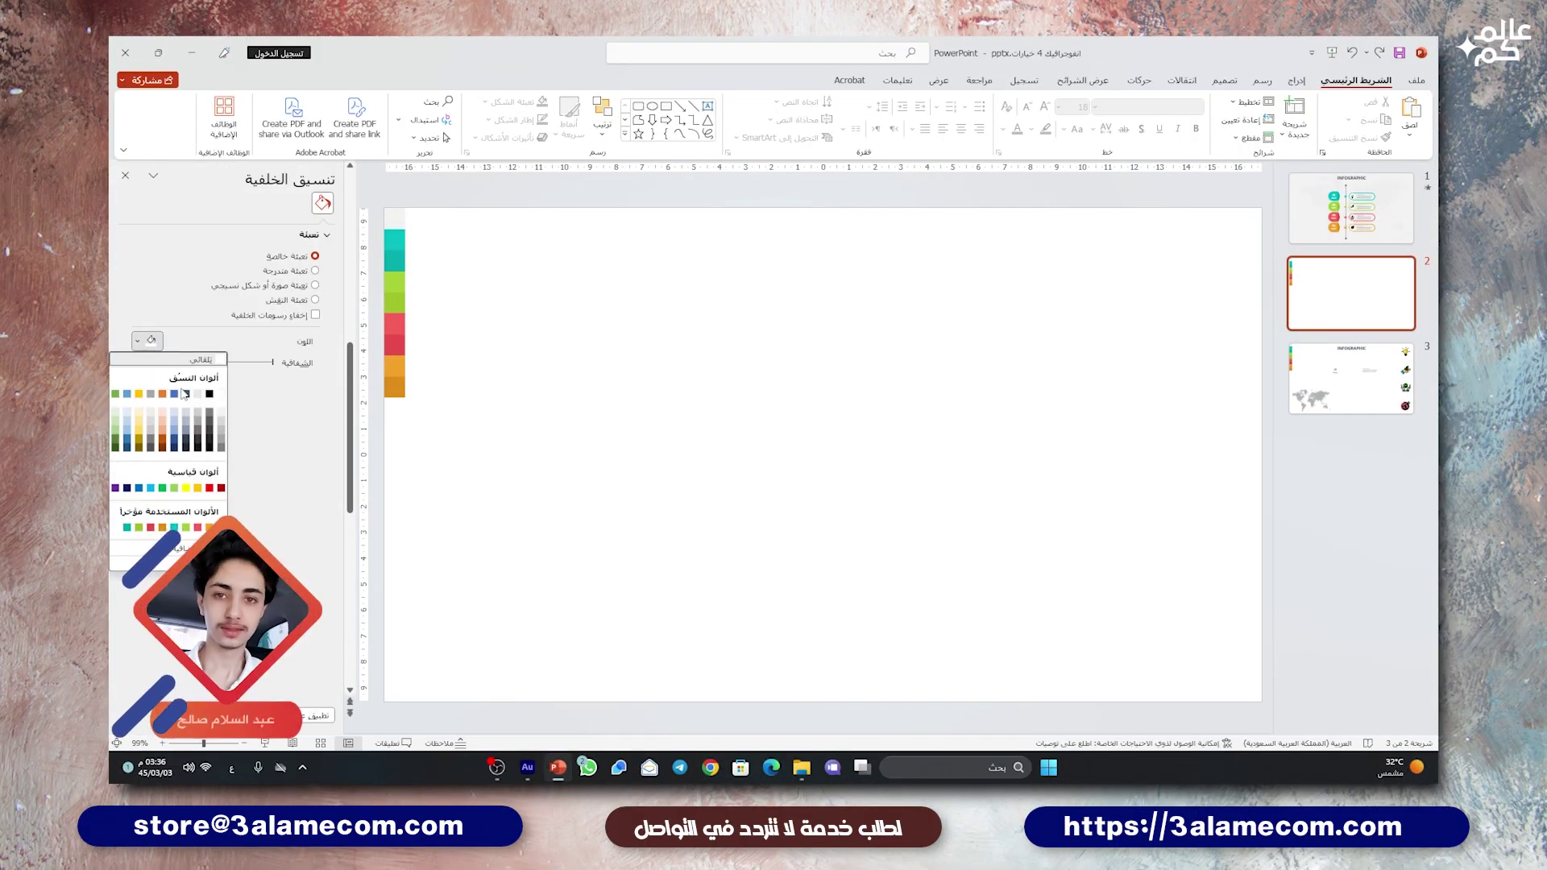
click(174, 548)
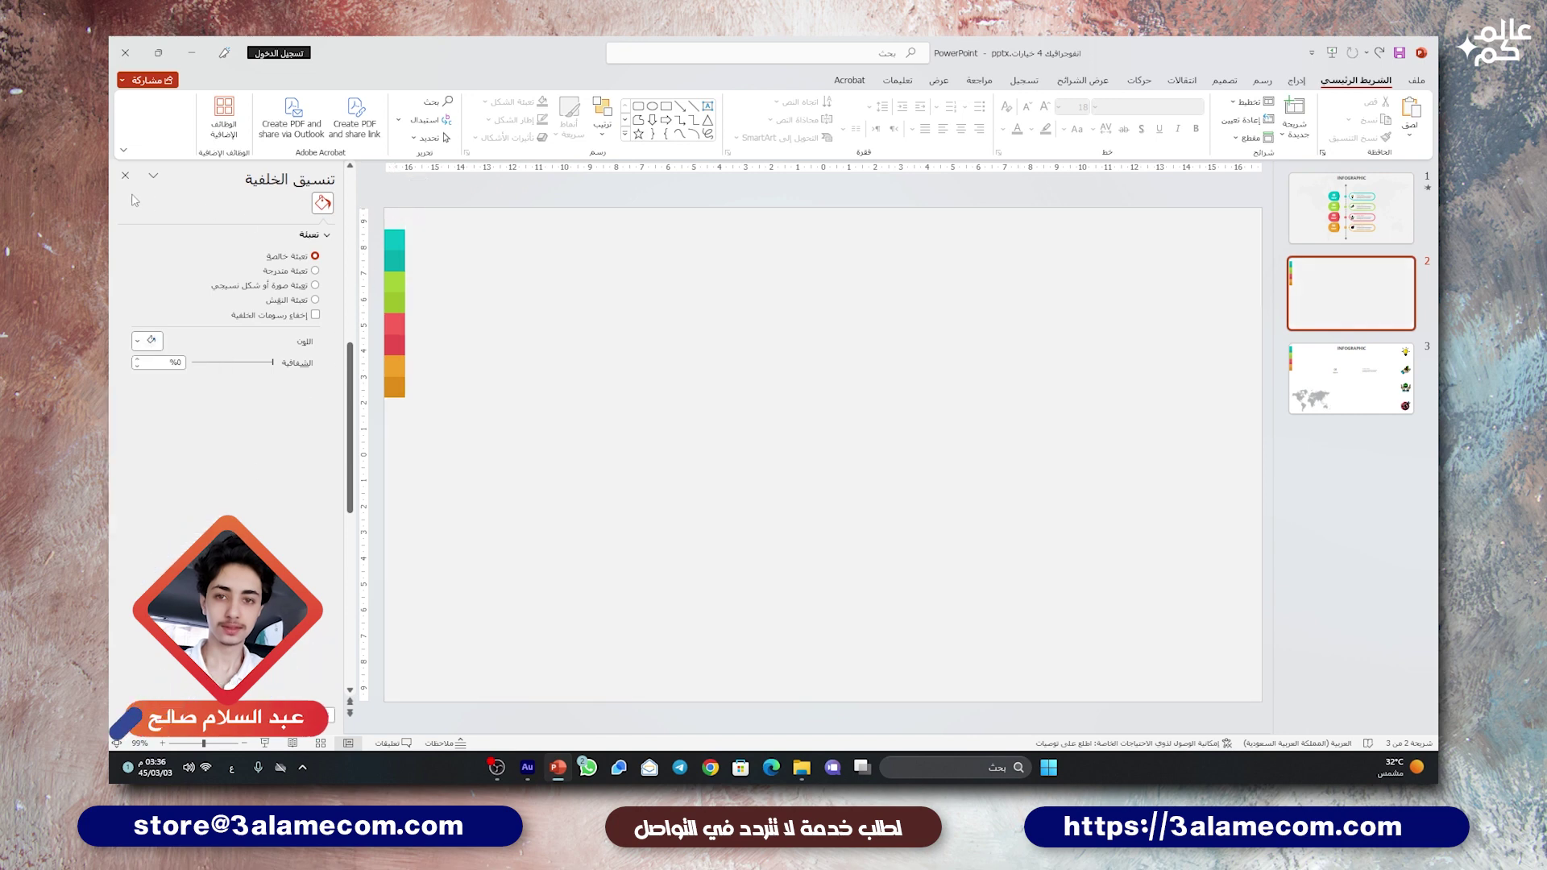
click(125, 175)
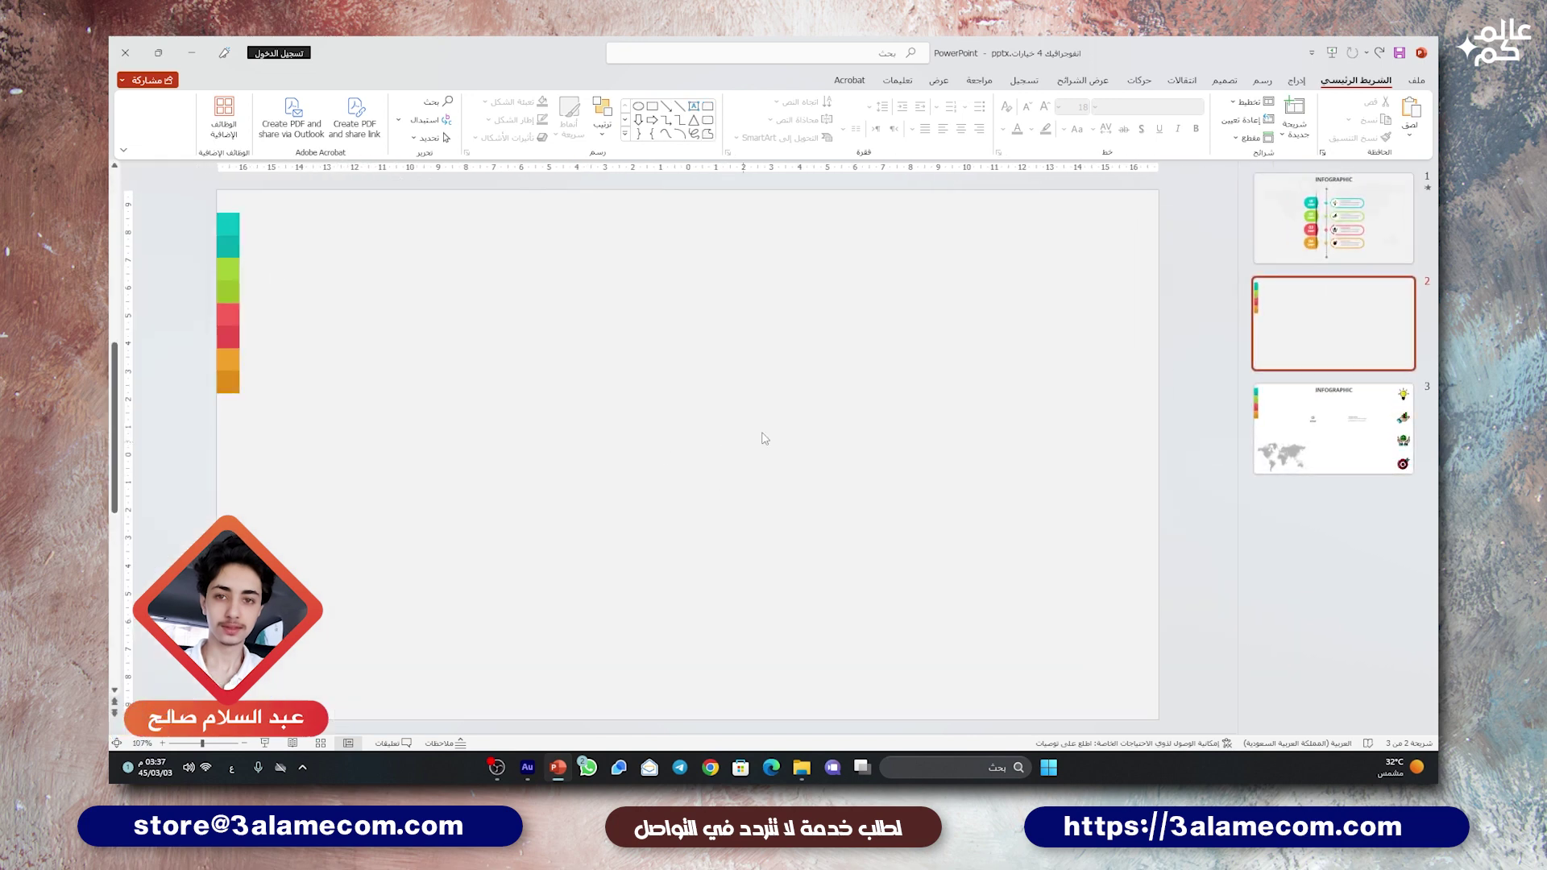
Step: Draw a tall narrow rectangle and centre it horizontally and vertically on the slide
click(1296, 82)
click(1200, 117)
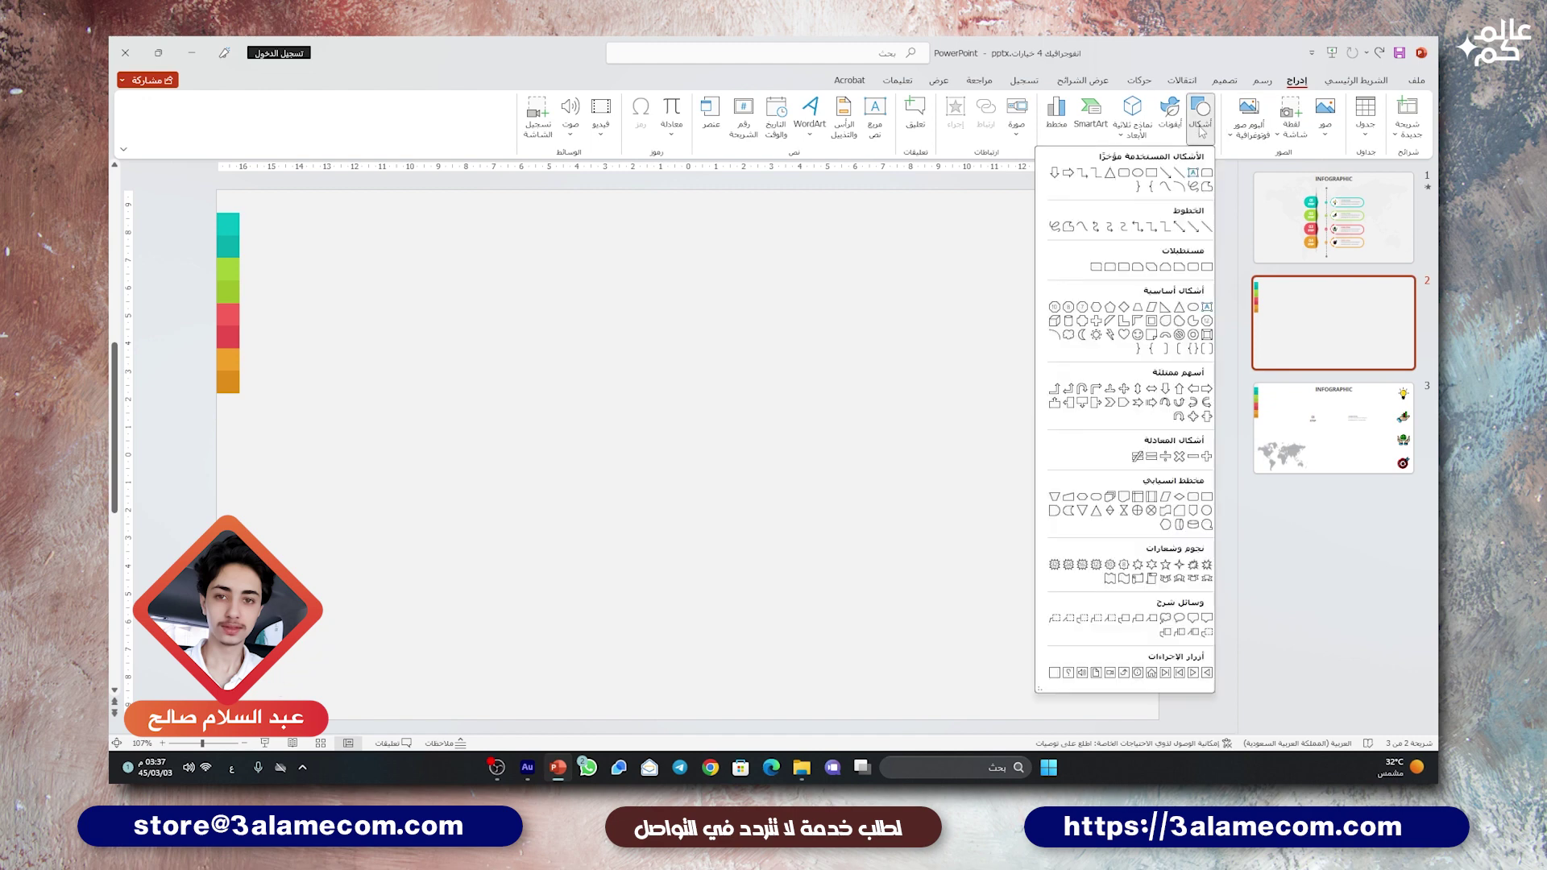
click(1163, 177)
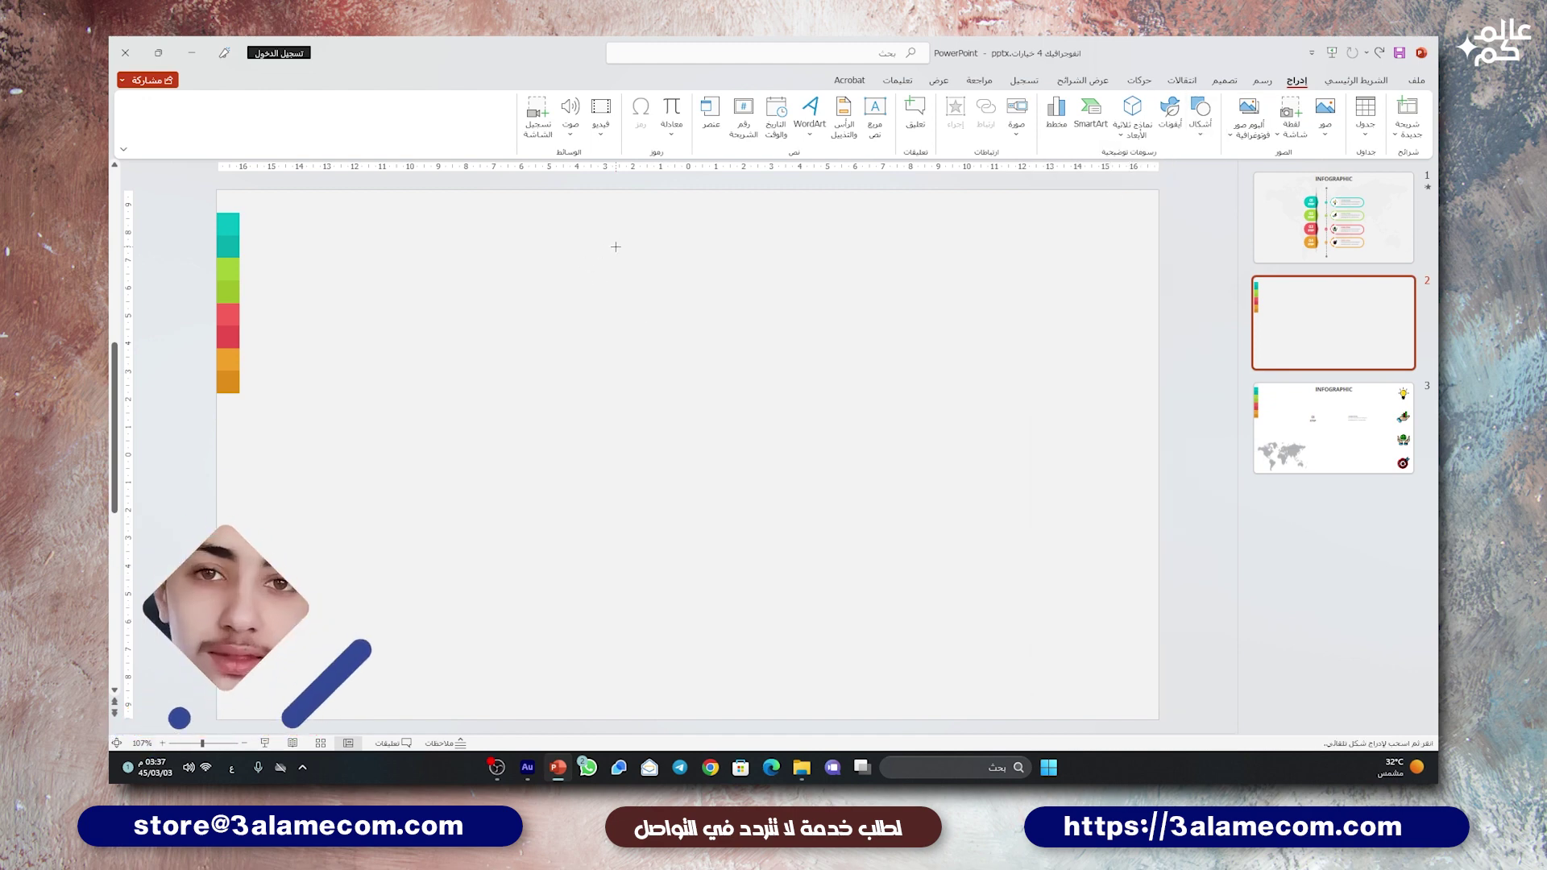
mouse_move(616, 247)
mouse_down()
mouse_move(664, 639)
mouse_move(671, 626)
mouse_up()
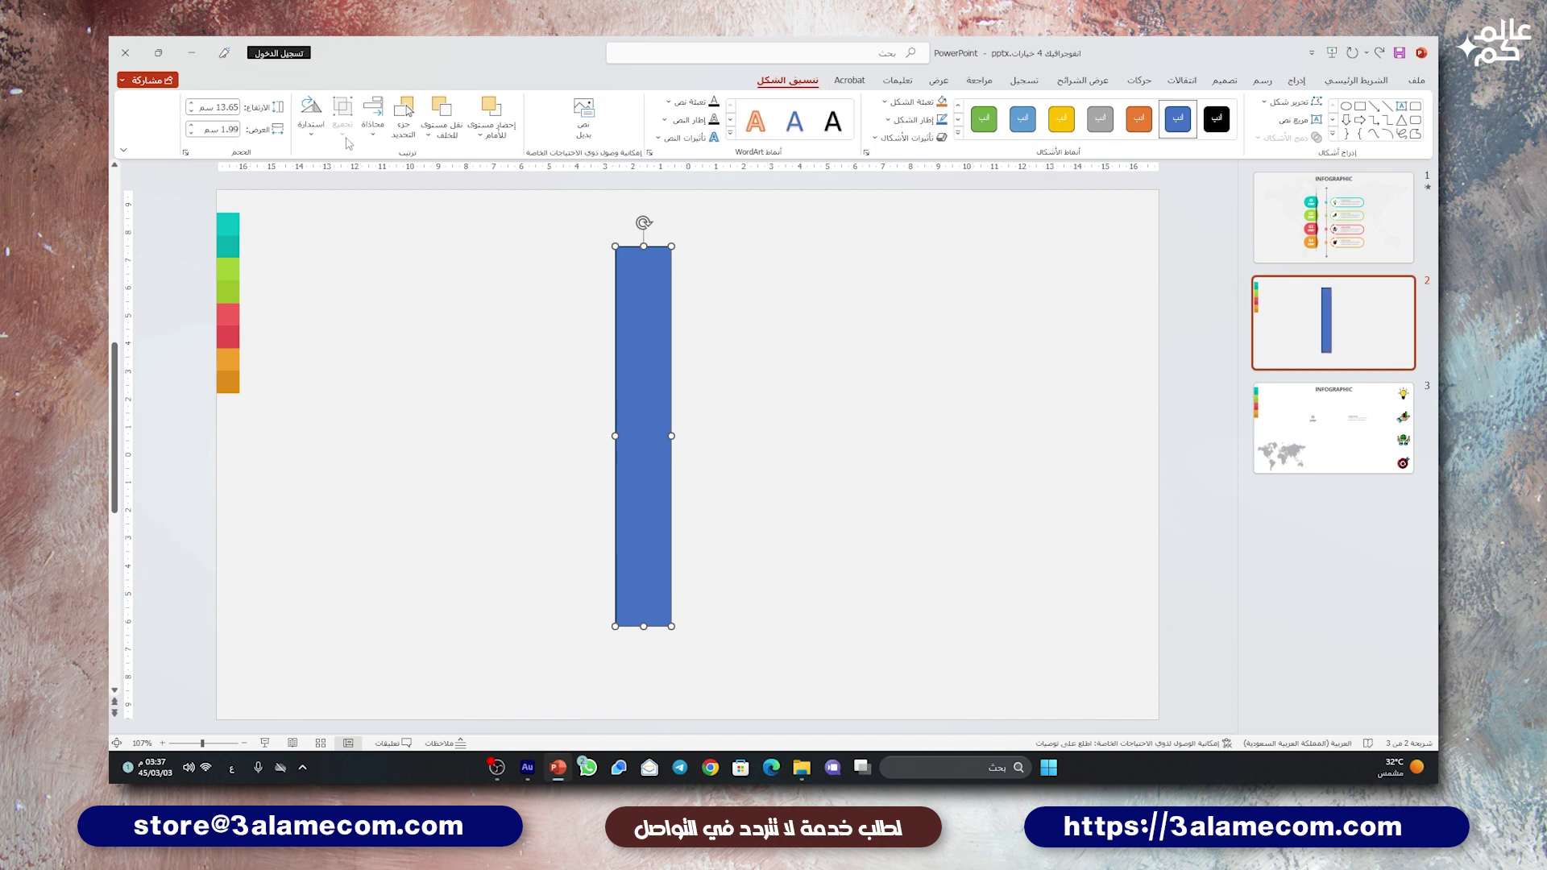
click(374, 129)
click(366, 175)
click(373, 125)
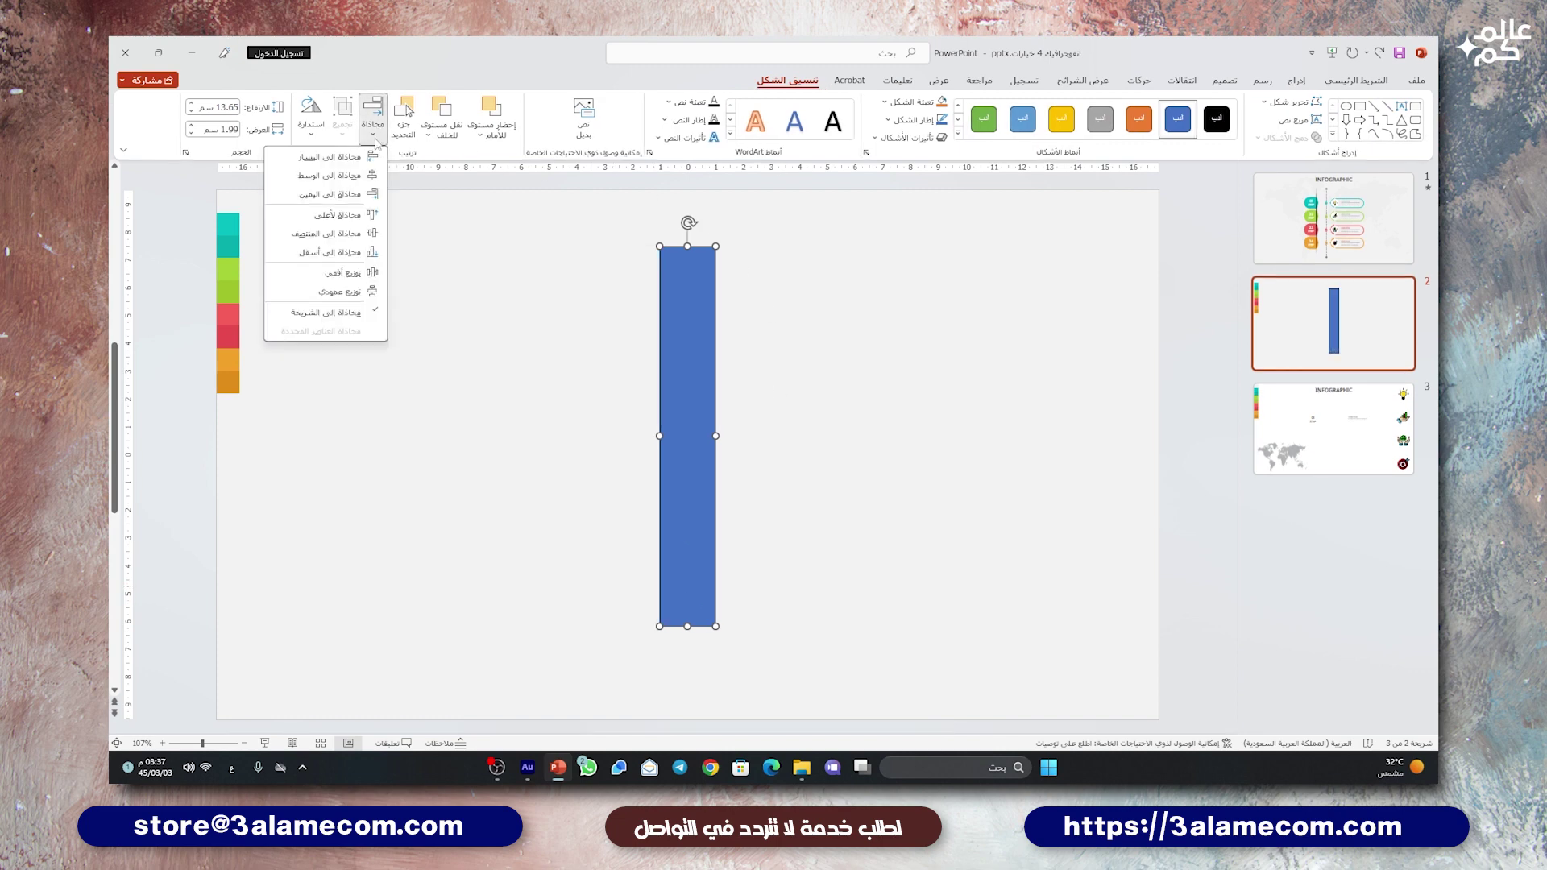
click(344, 234)
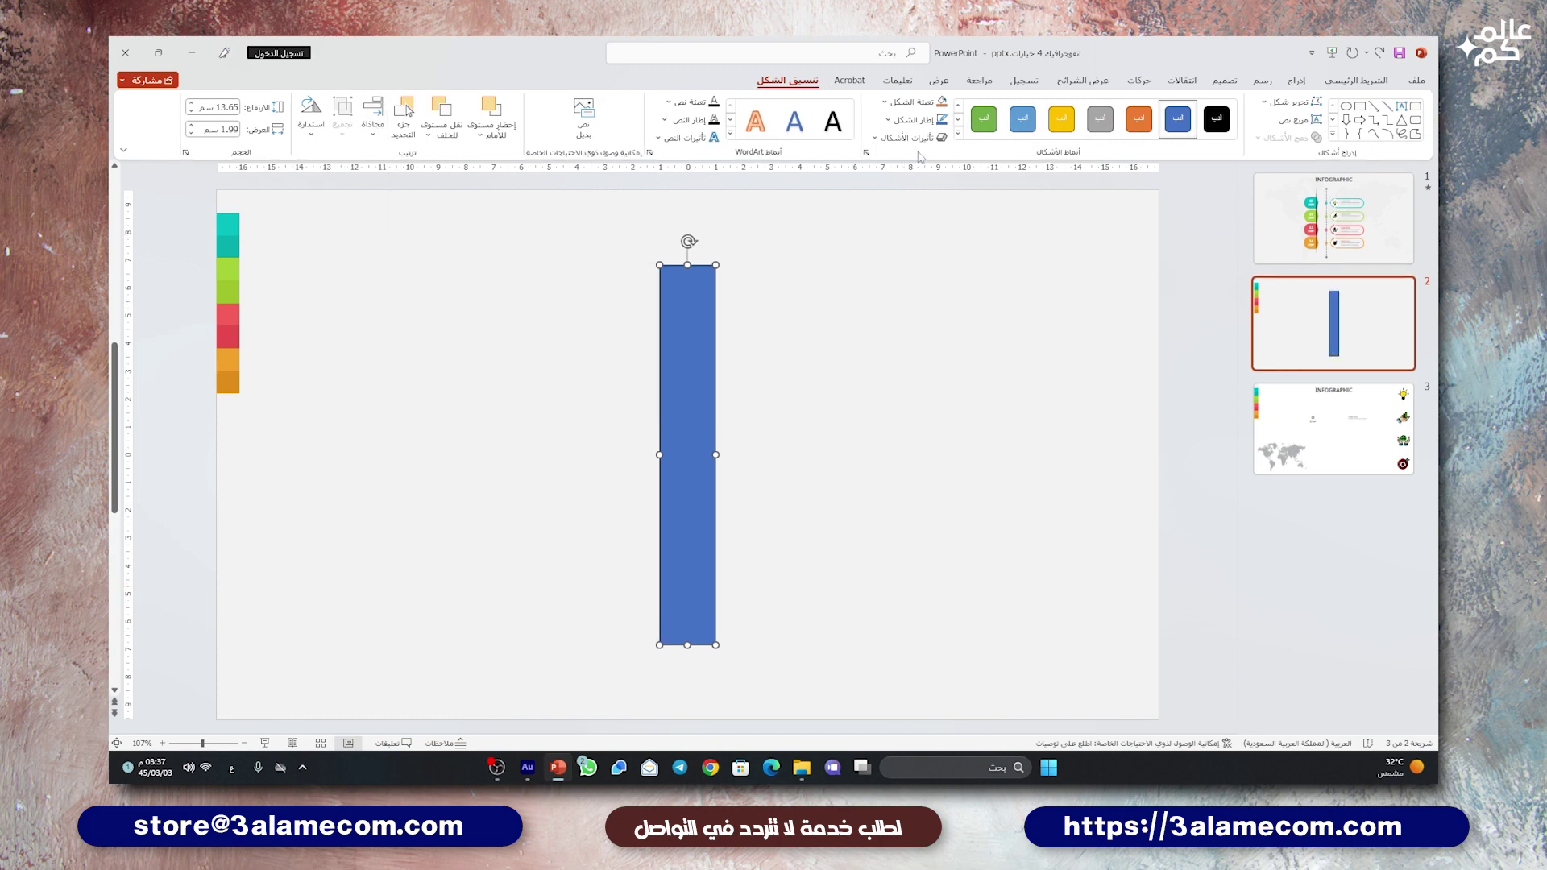
Step: Remove the rectangle's outline and give it a pale fill colour
click(901, 119)
click(918, 300)
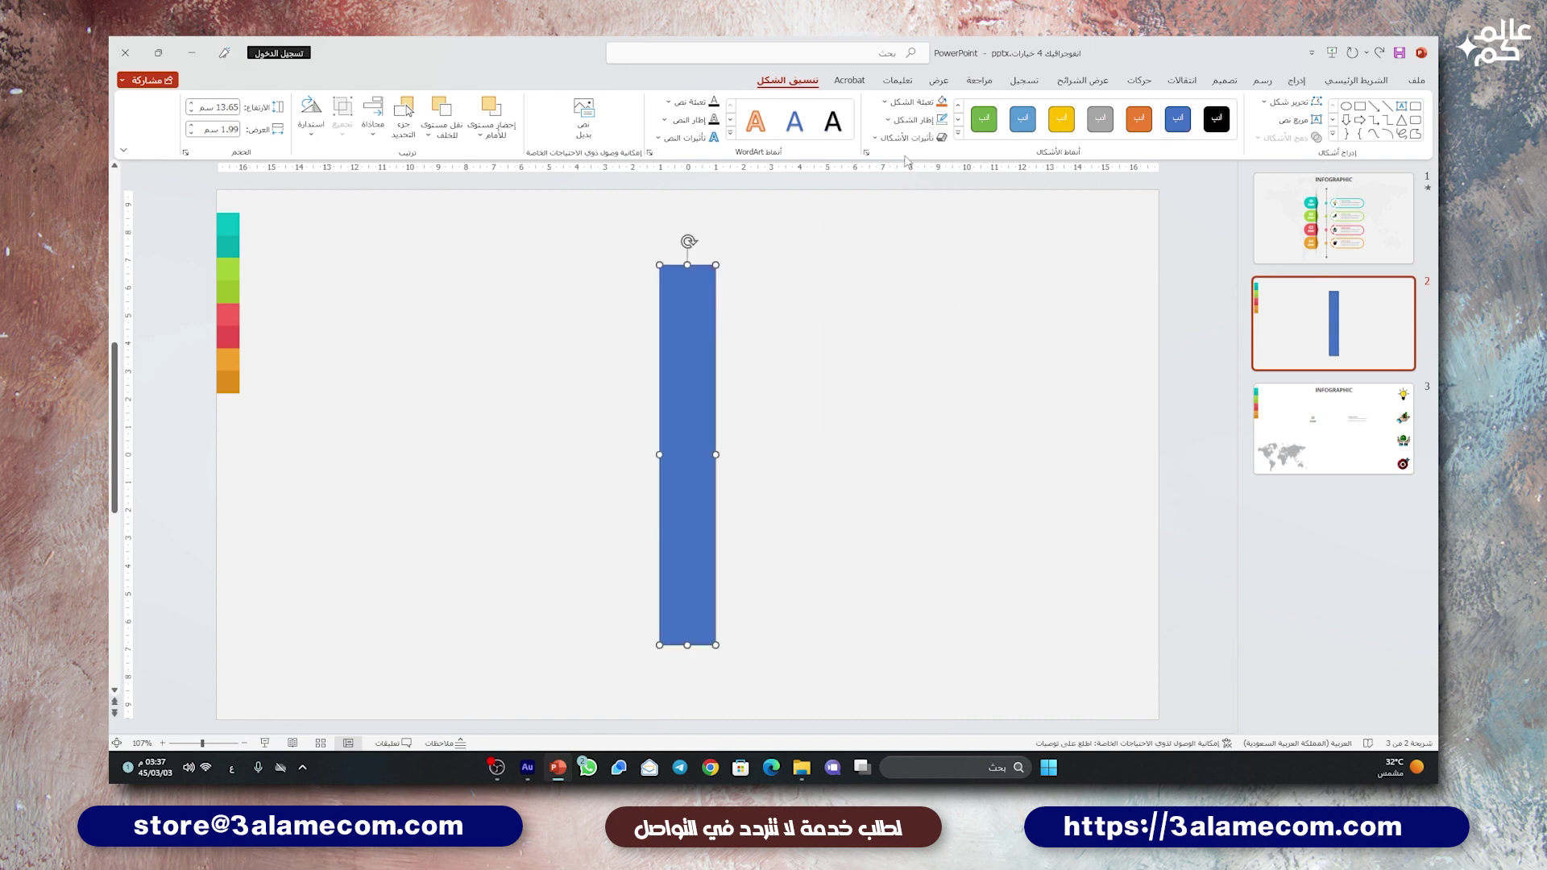
click(908, 102)
click(942, 270)
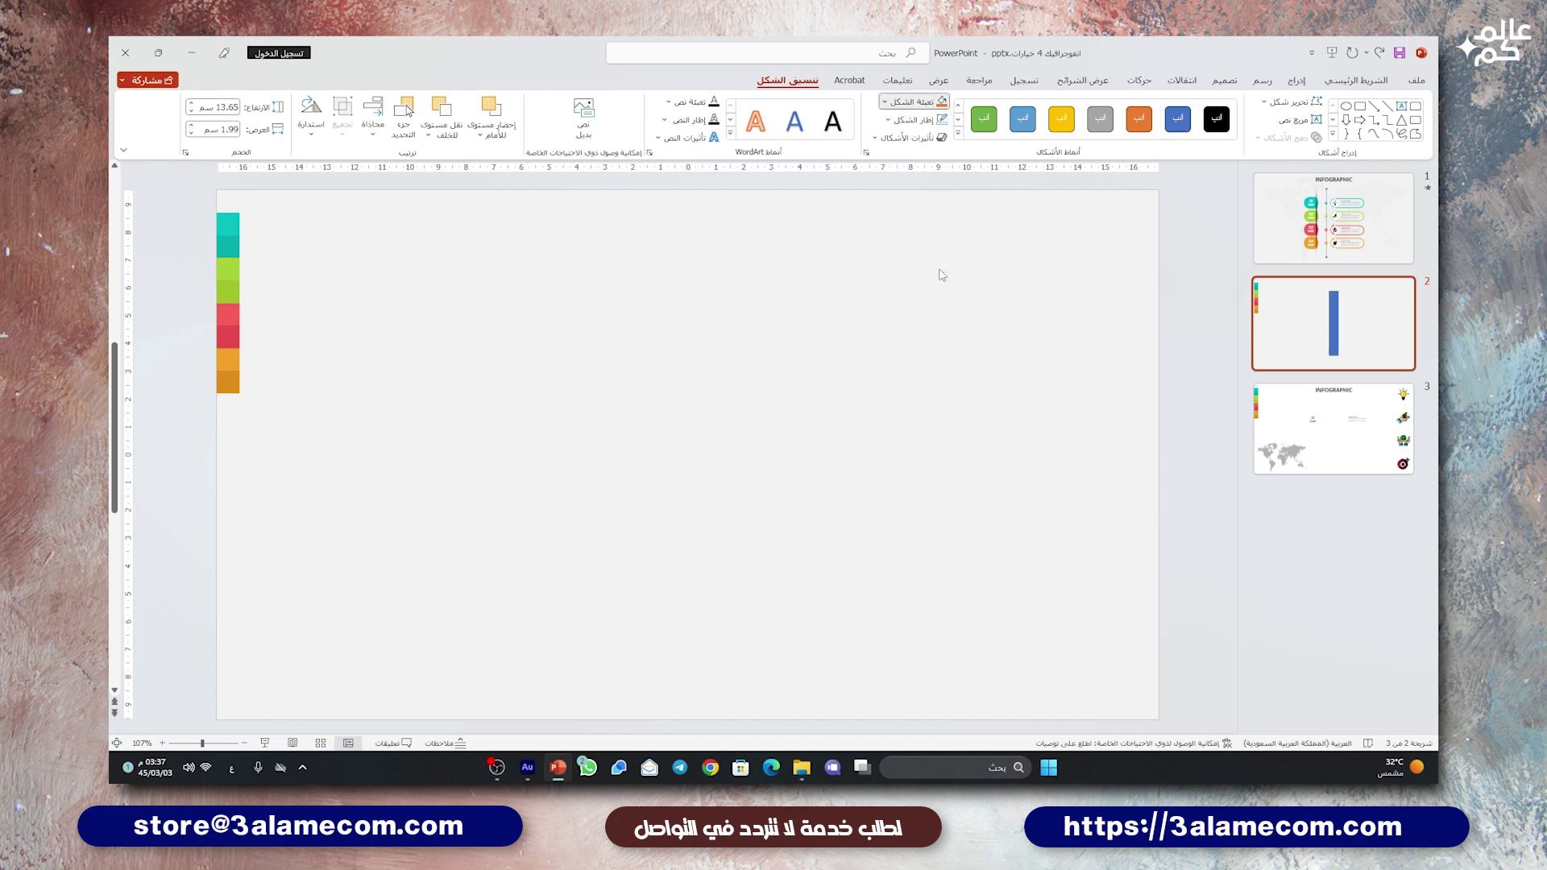
click(899, 338)
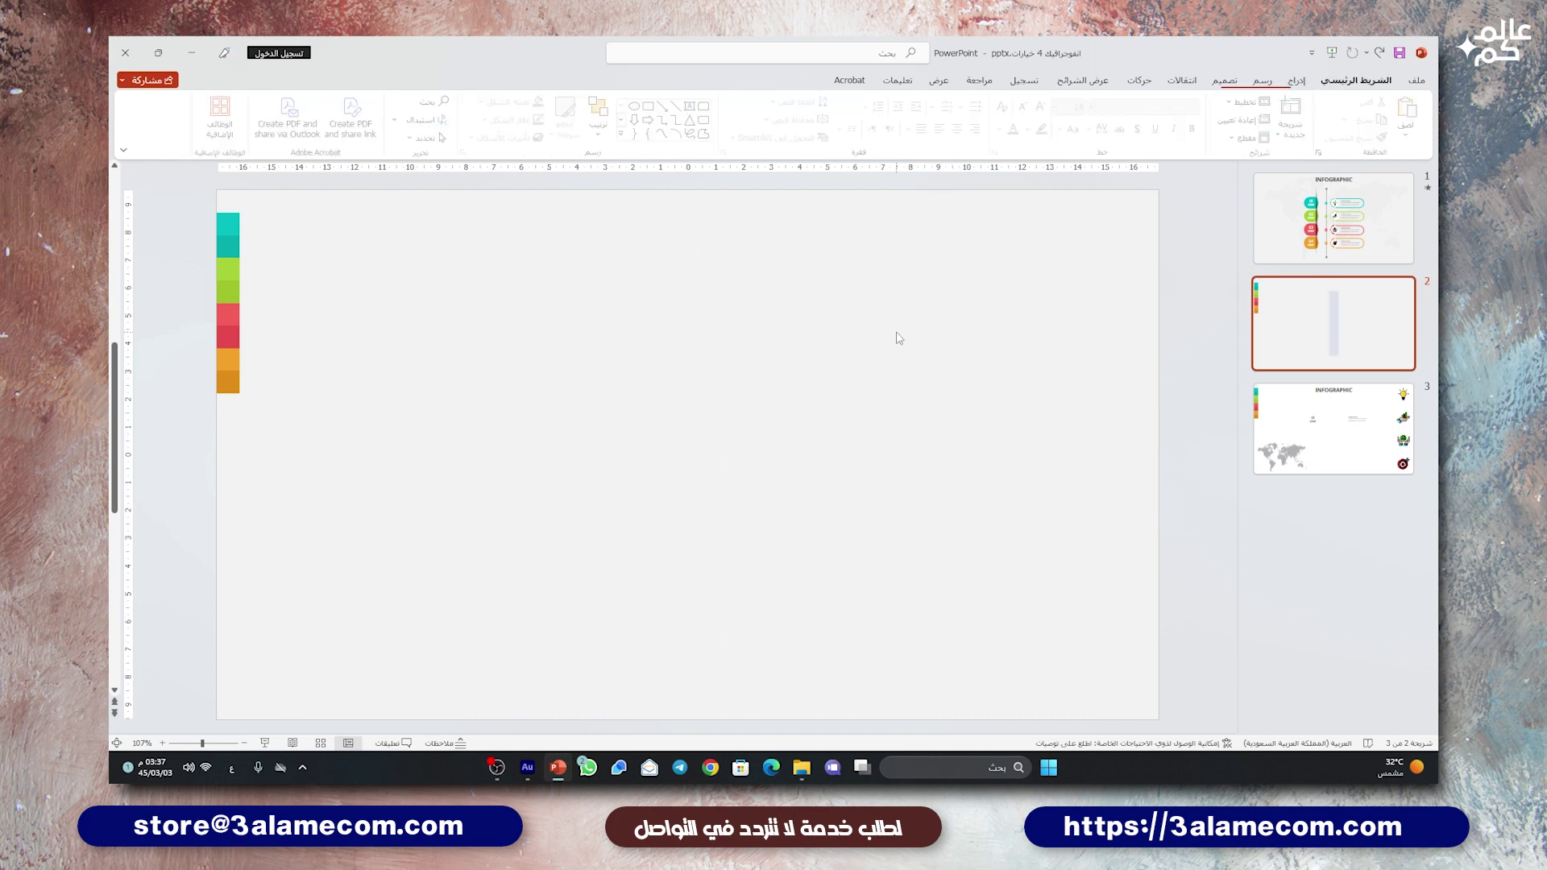
Step: Draw a tall narrow ellipse, send it behind the pale rectangle, and shift it so half is hidden
click(1288, 81)
click(1199, 117)
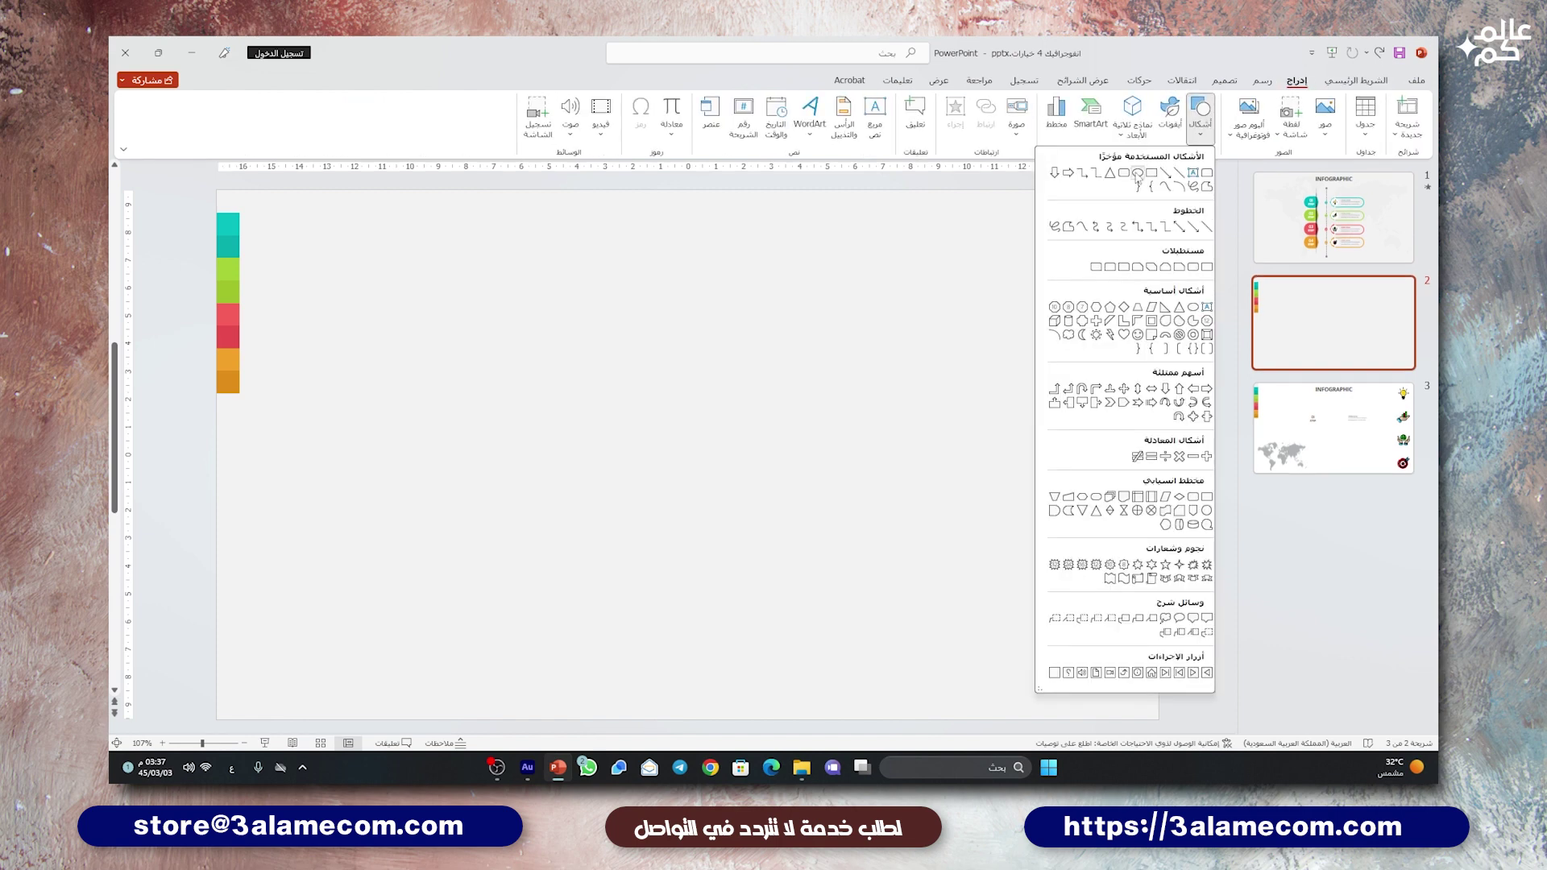
click(1136, 174)
drag(632, 248, 676, 644)
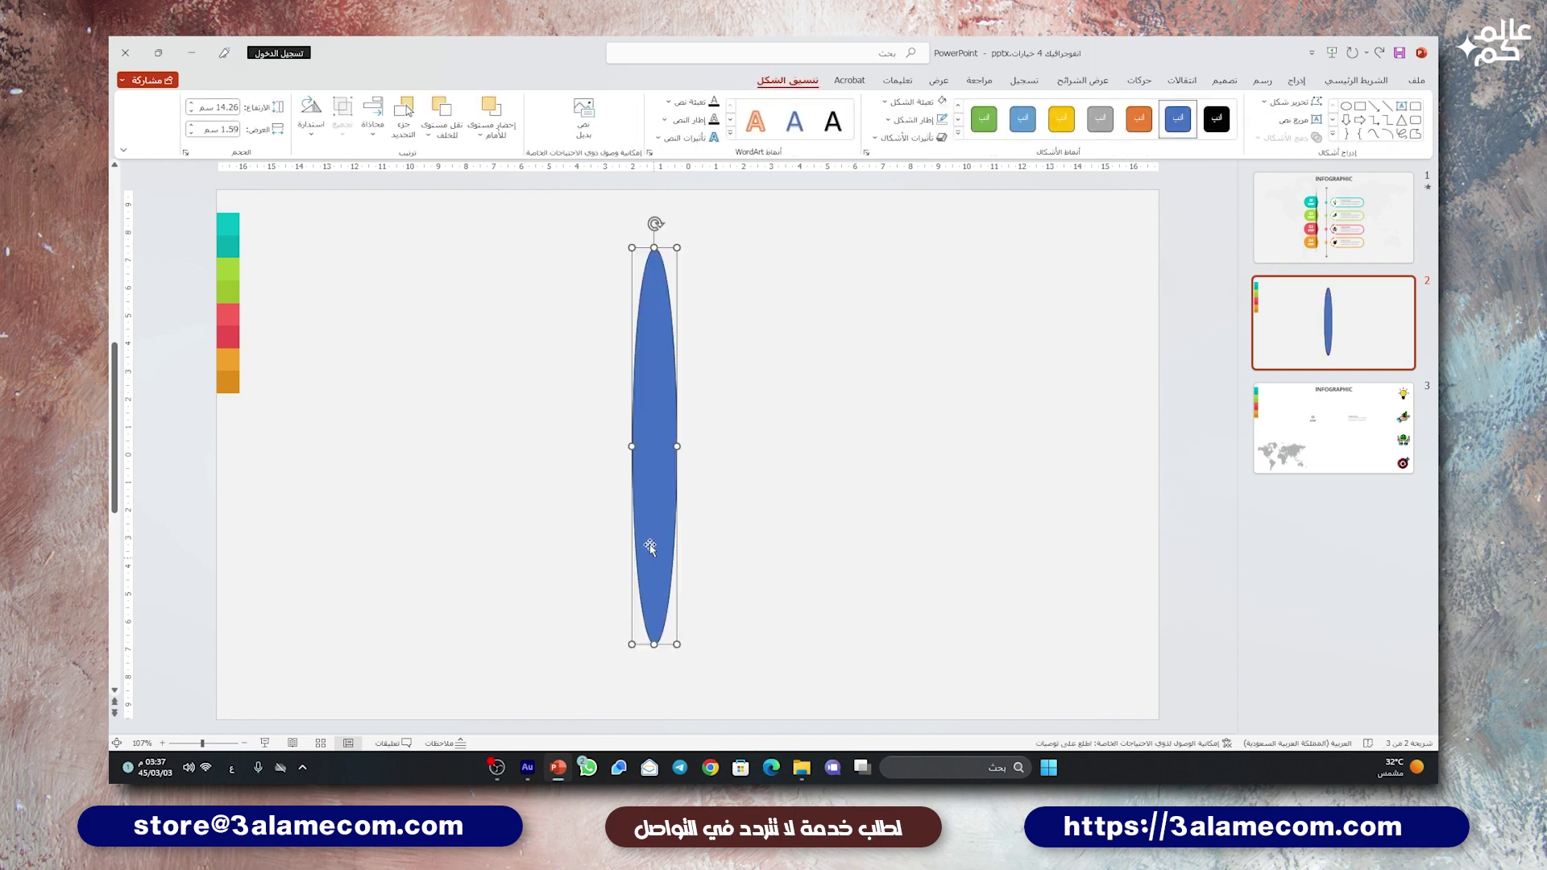
right_click(661, 375)
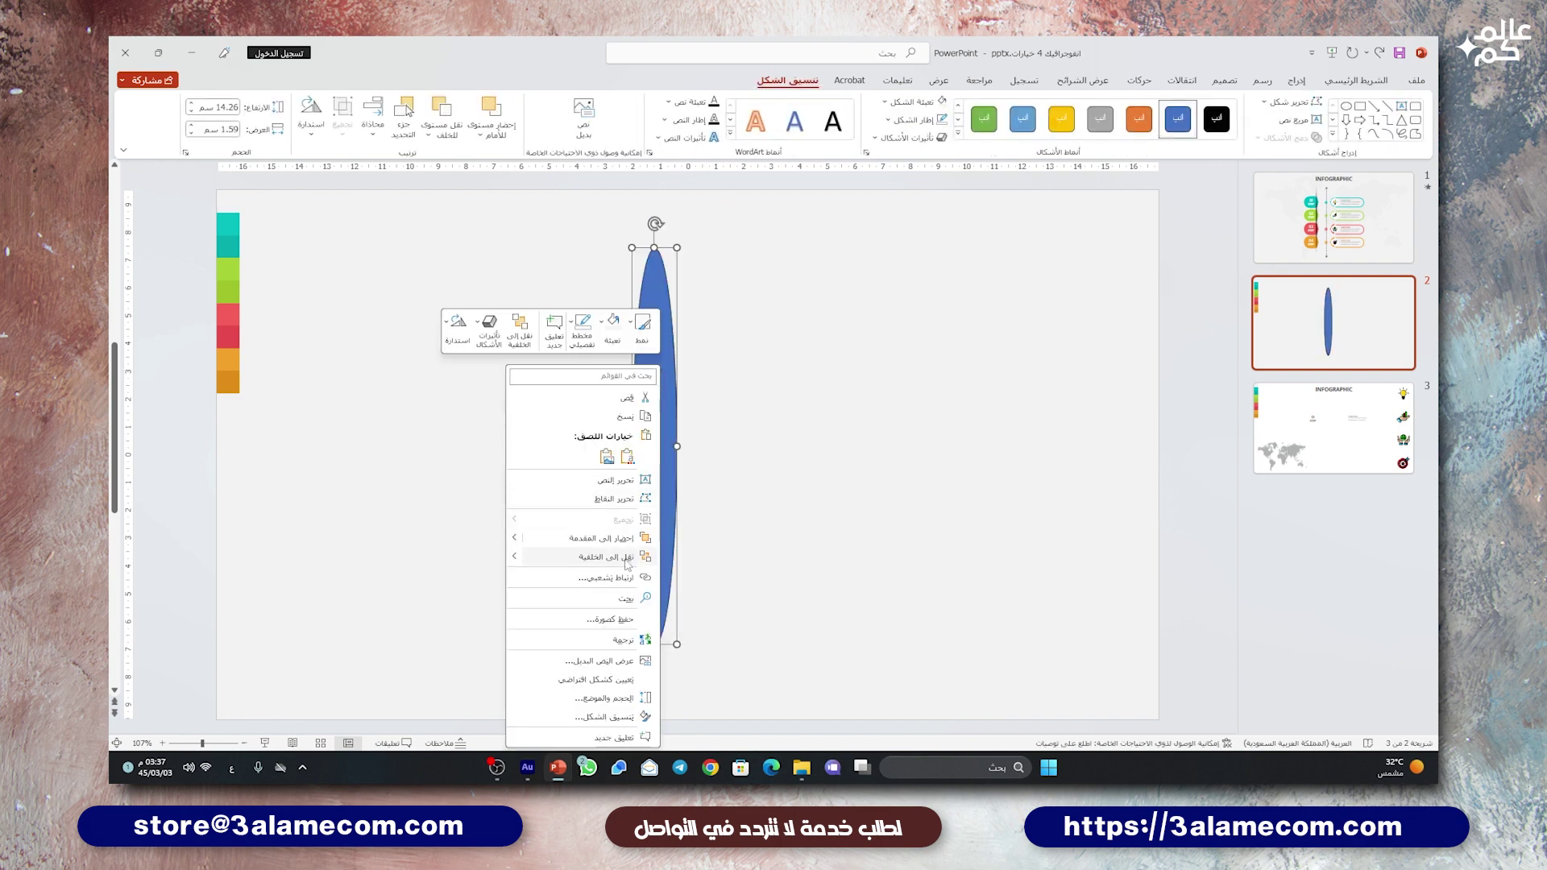
click(597, 562)
drag(660, 395, 709, 409)
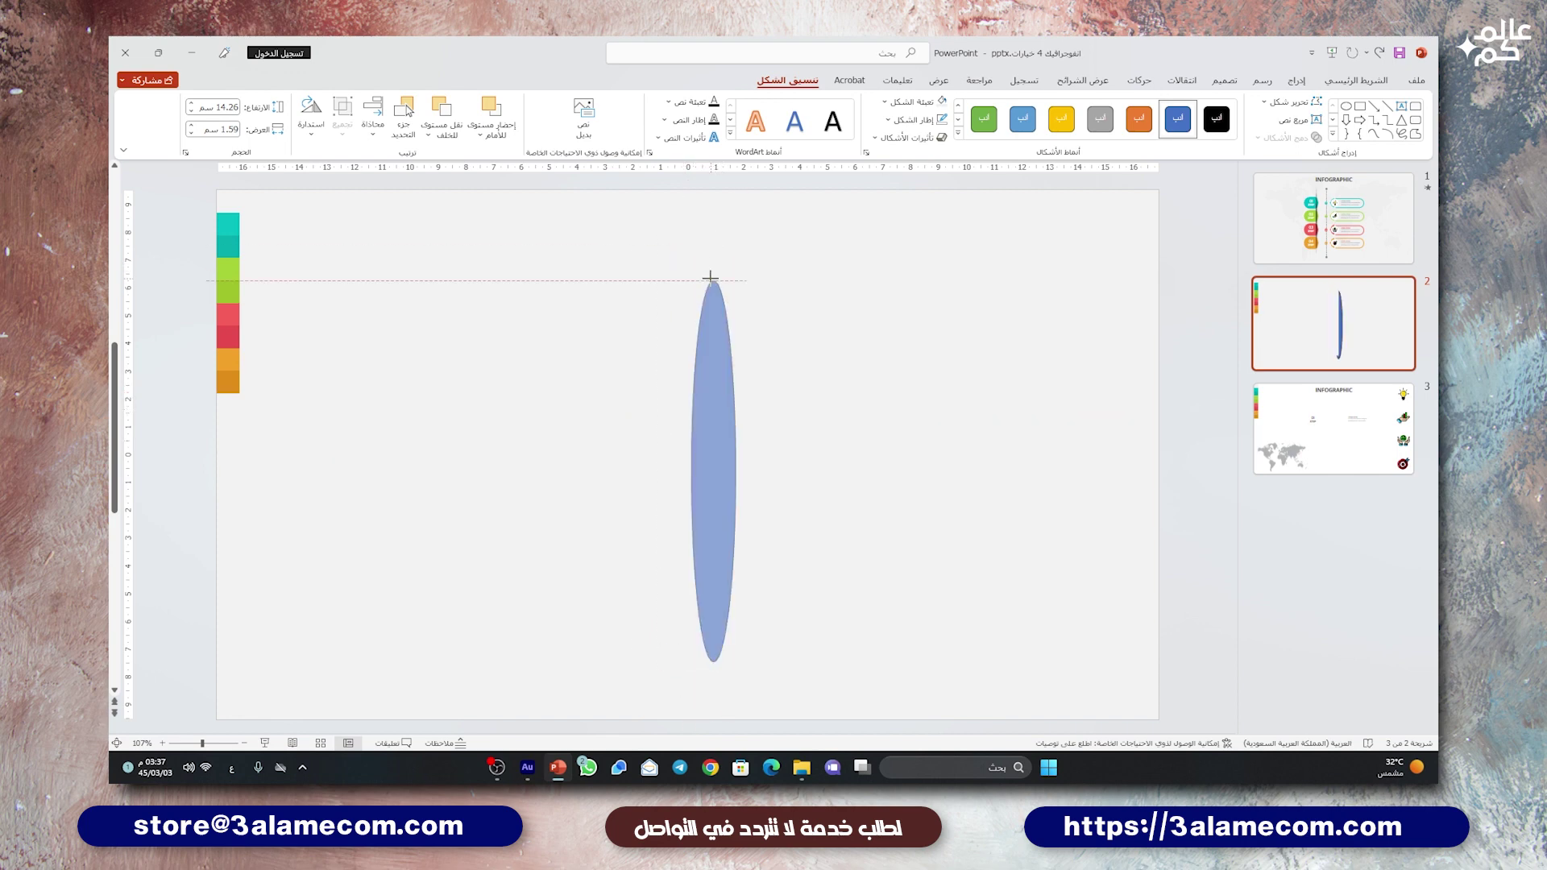
Step: Shorten the ellipse from the bottom and fill it black
drag(713, 260, 713, 258)
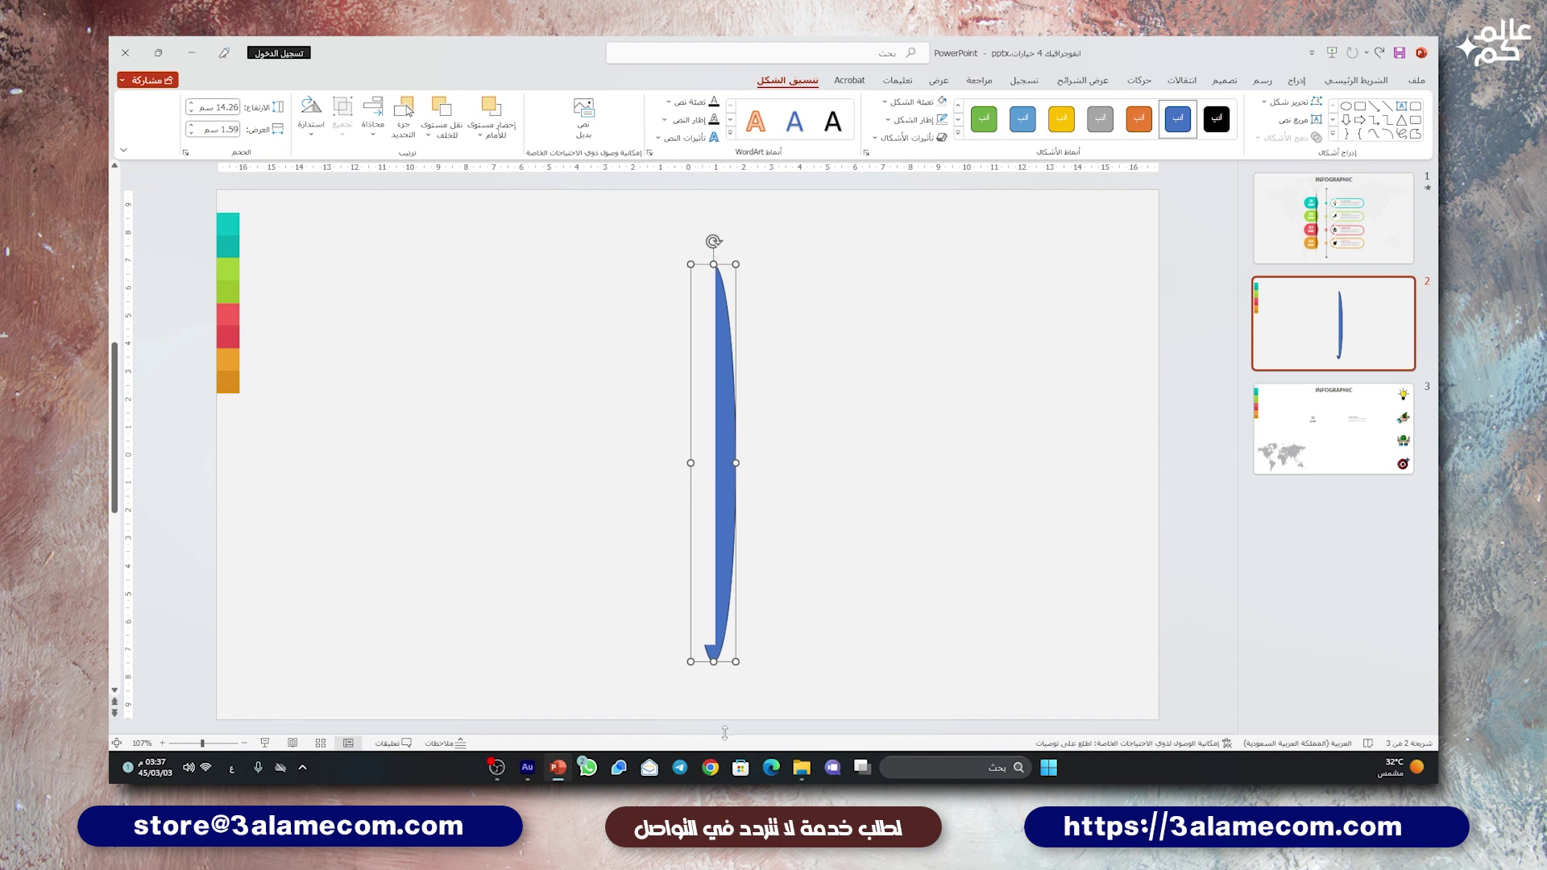
drag(714, 663, 714, 642)
click(915, 101)
click(935, 234)
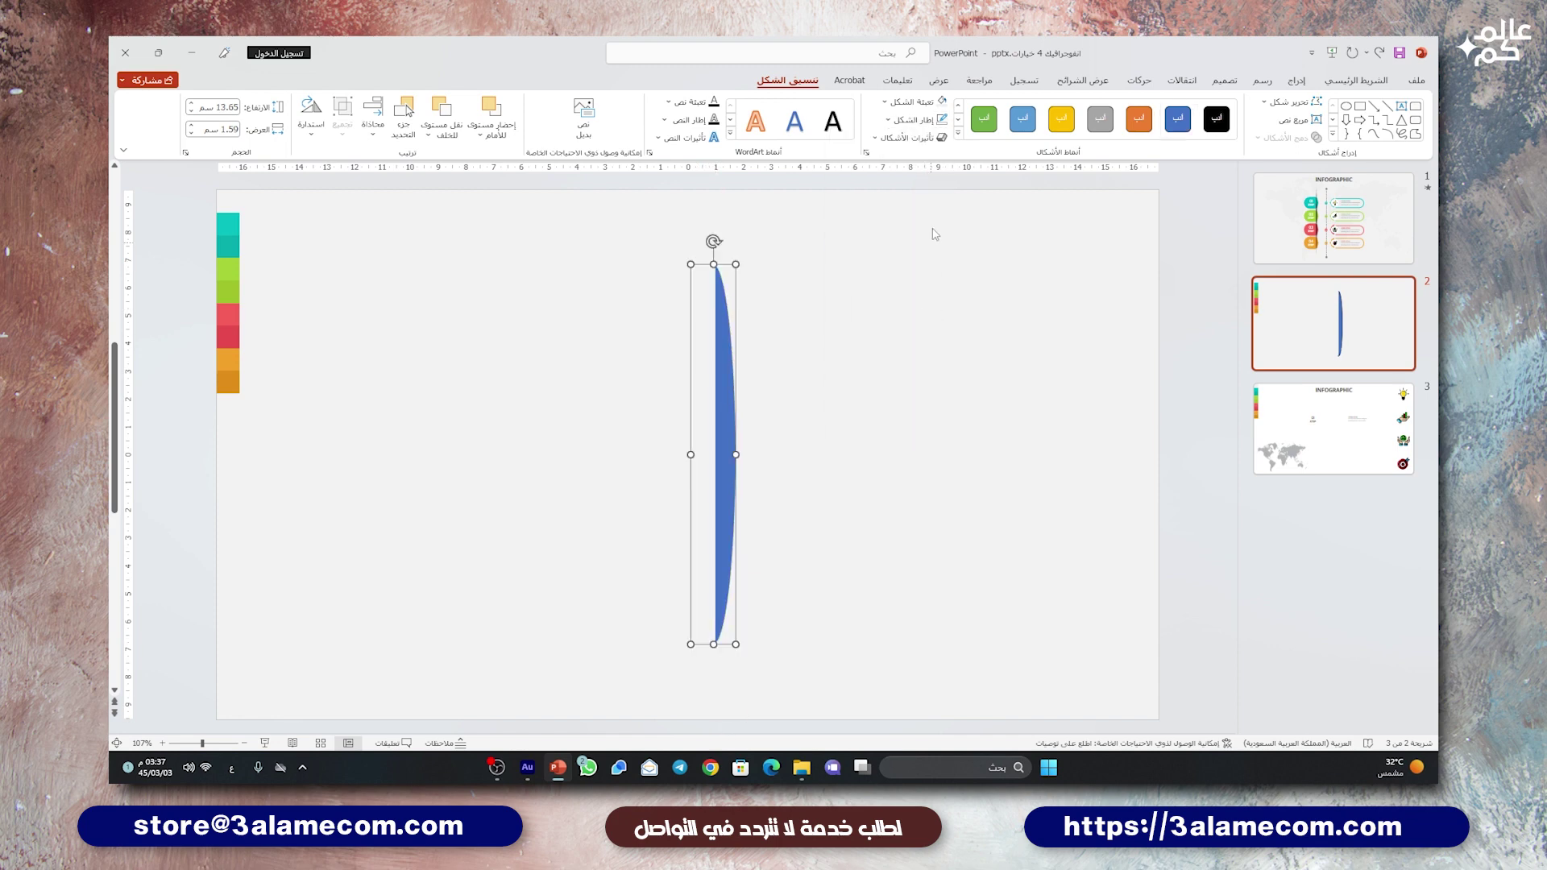
click(914, 102)
click(931, 135)
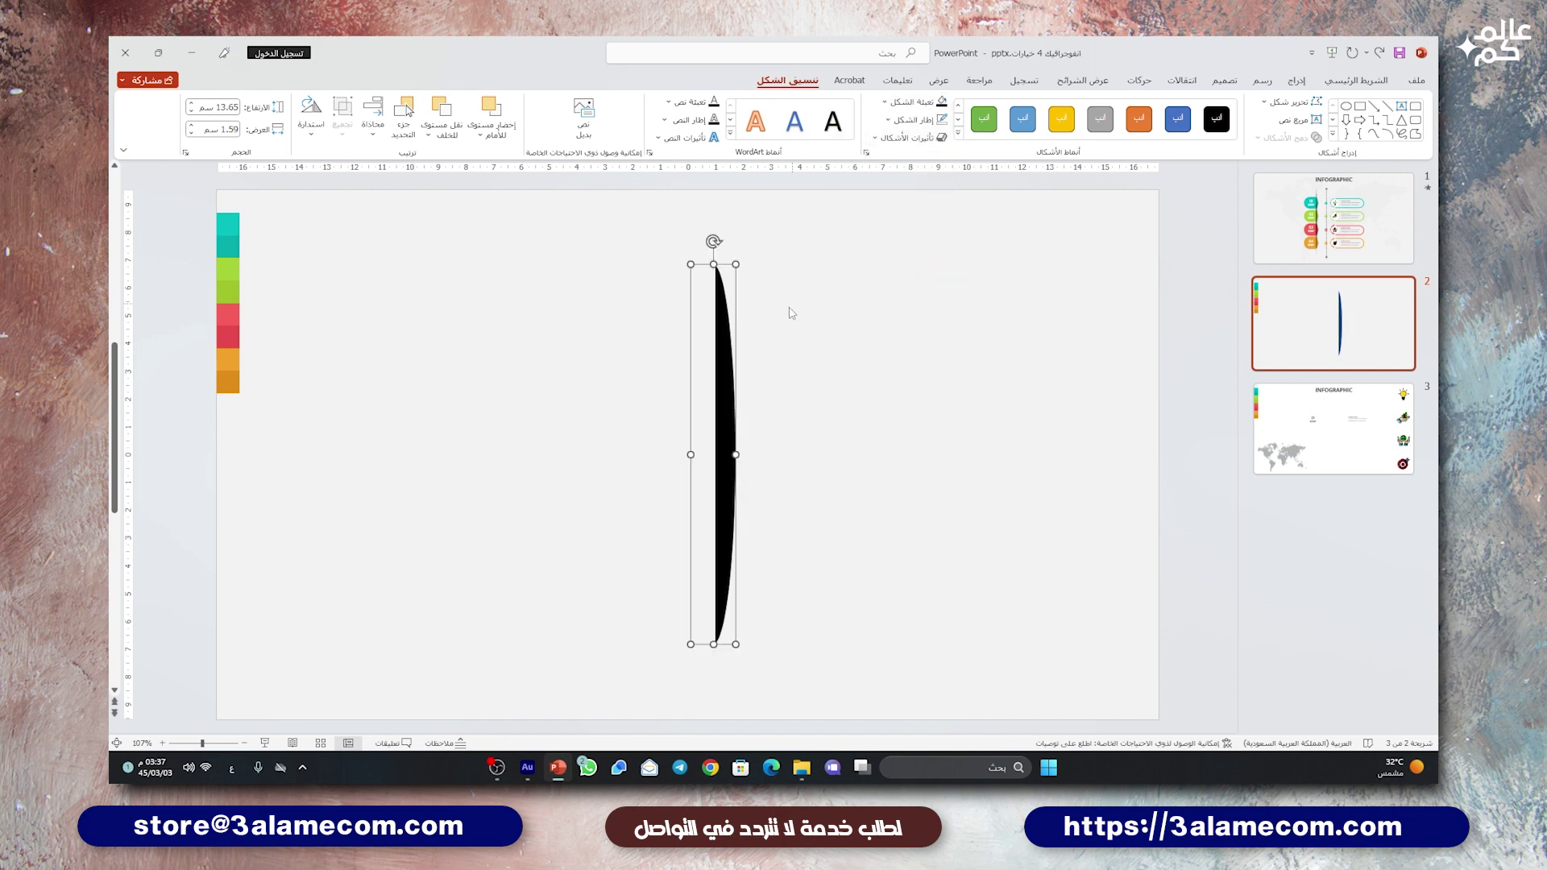
Step: Give the black ellipse 15 pt Soft Edges and resize it into a thin shadow line
right_click(729, 373)
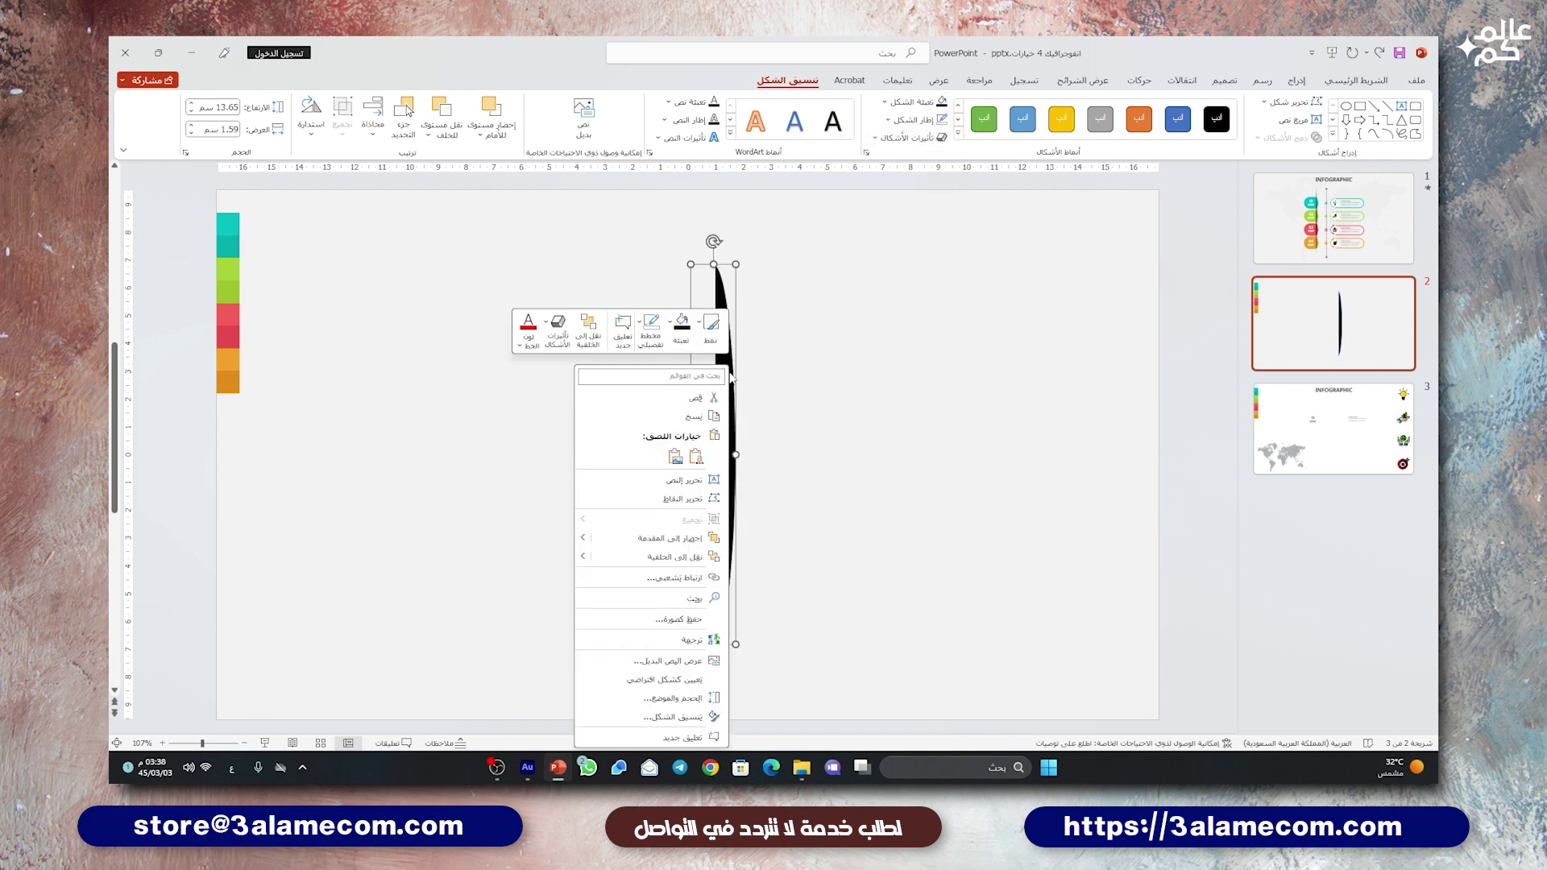
click(673, 716)
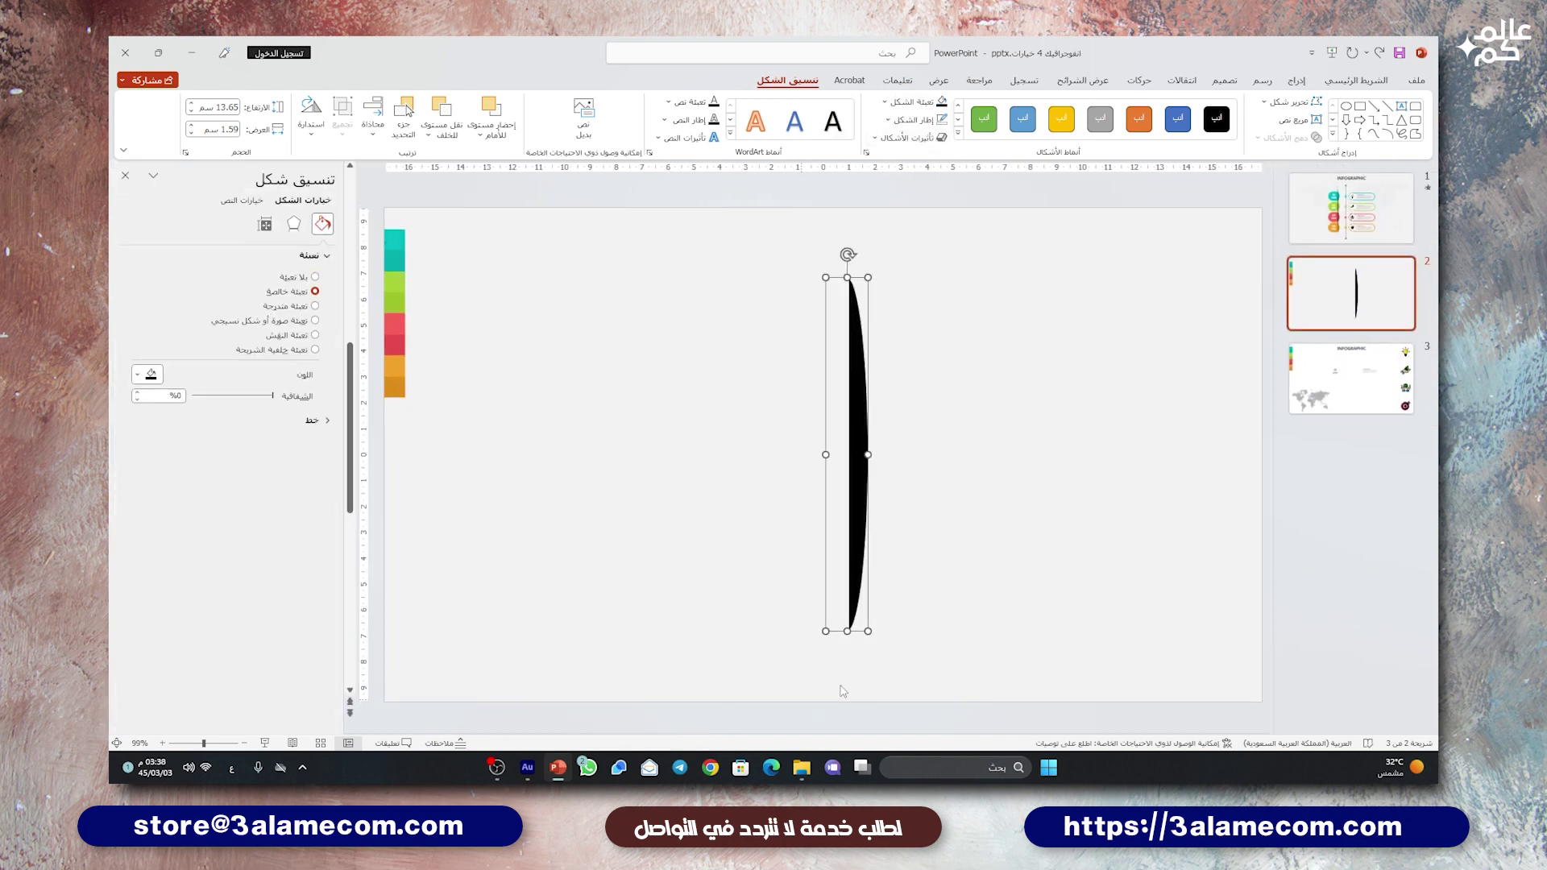
click(293, 223)
click(294, 314)
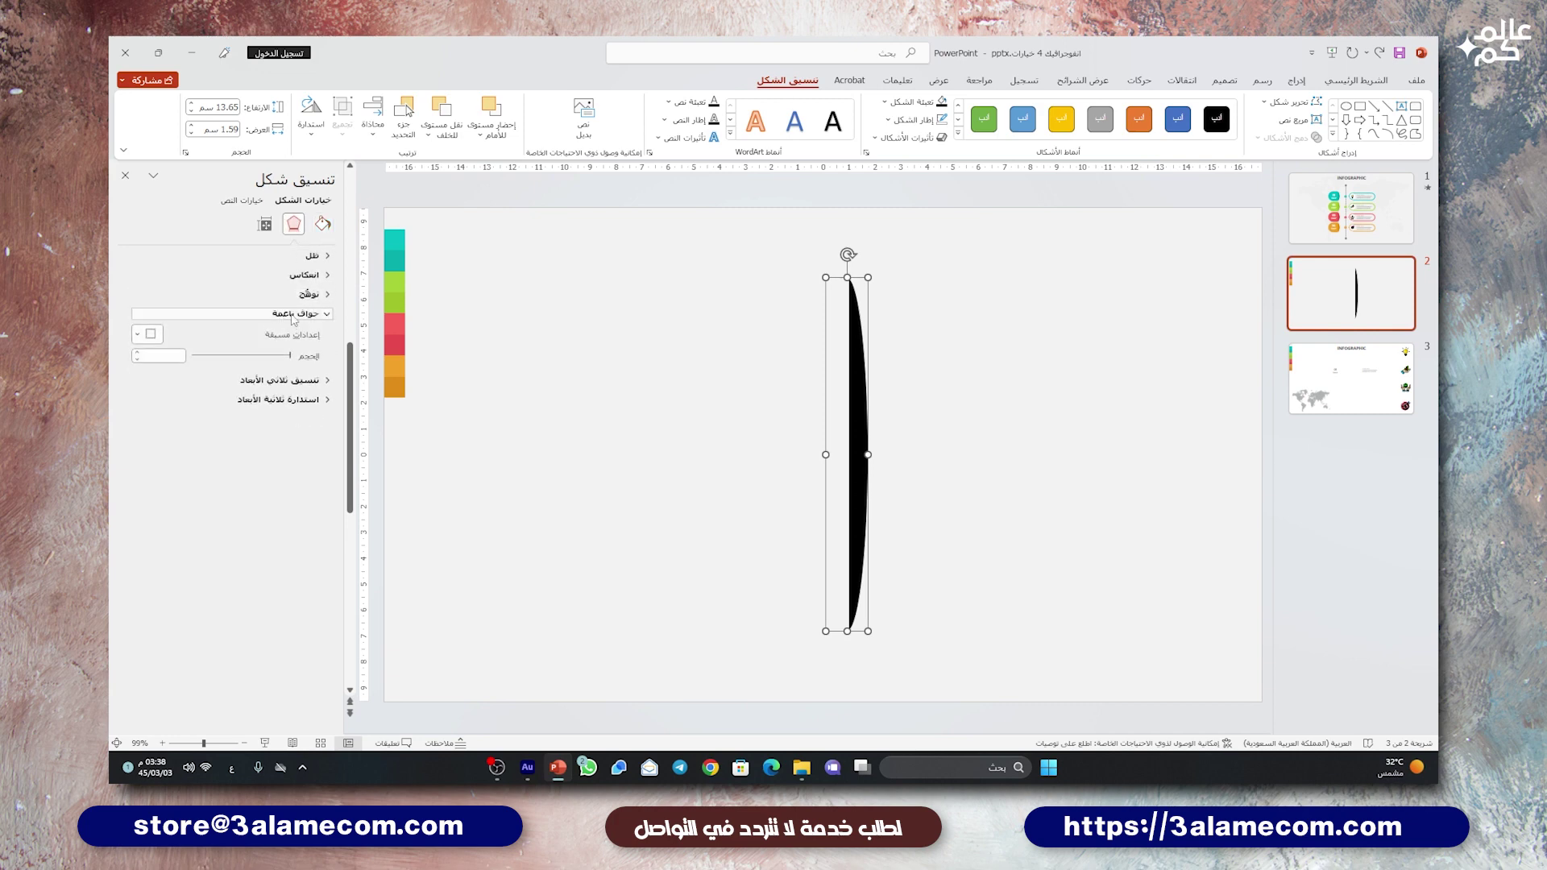
drag(291, 355, 281, 355)
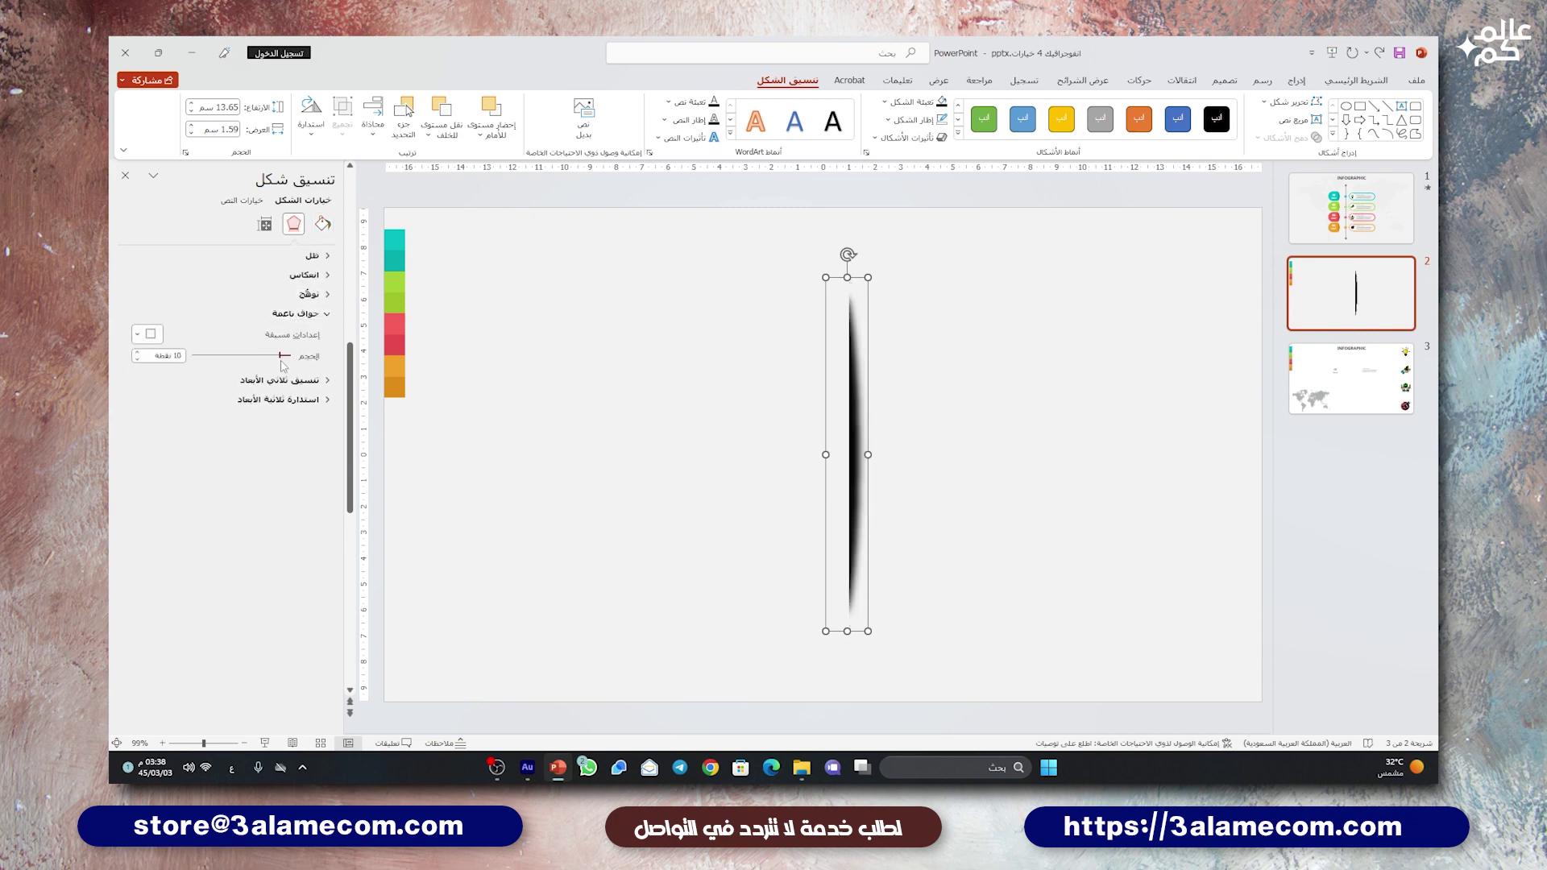
click(138, 352)
click(137, 353)
click(138, 353)
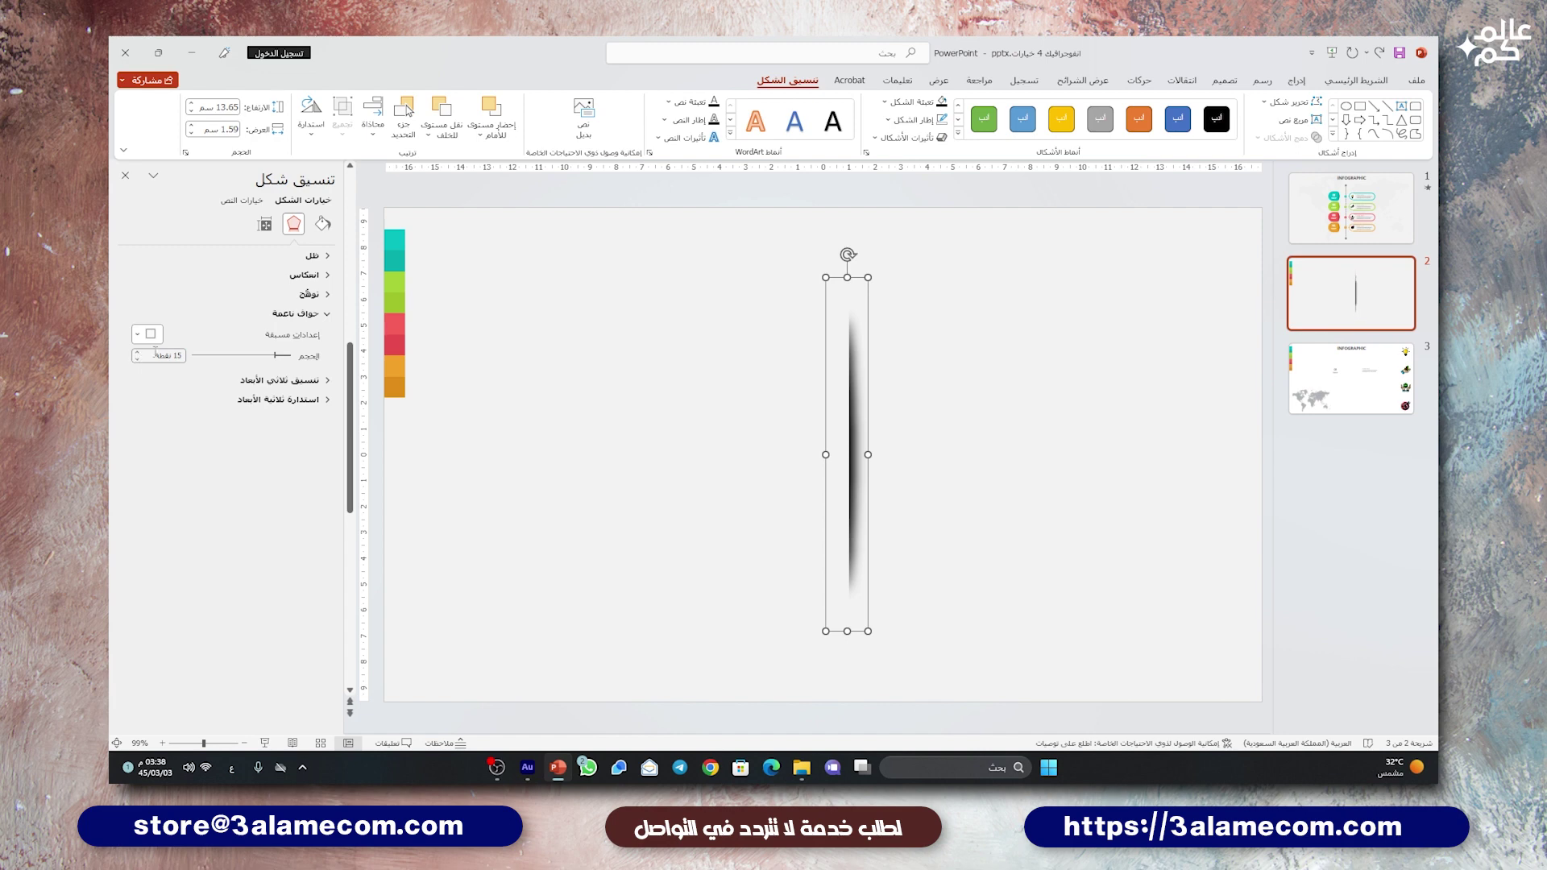
click(125, 176)
drag(714, 645, 712, 664)
click(721, 487)
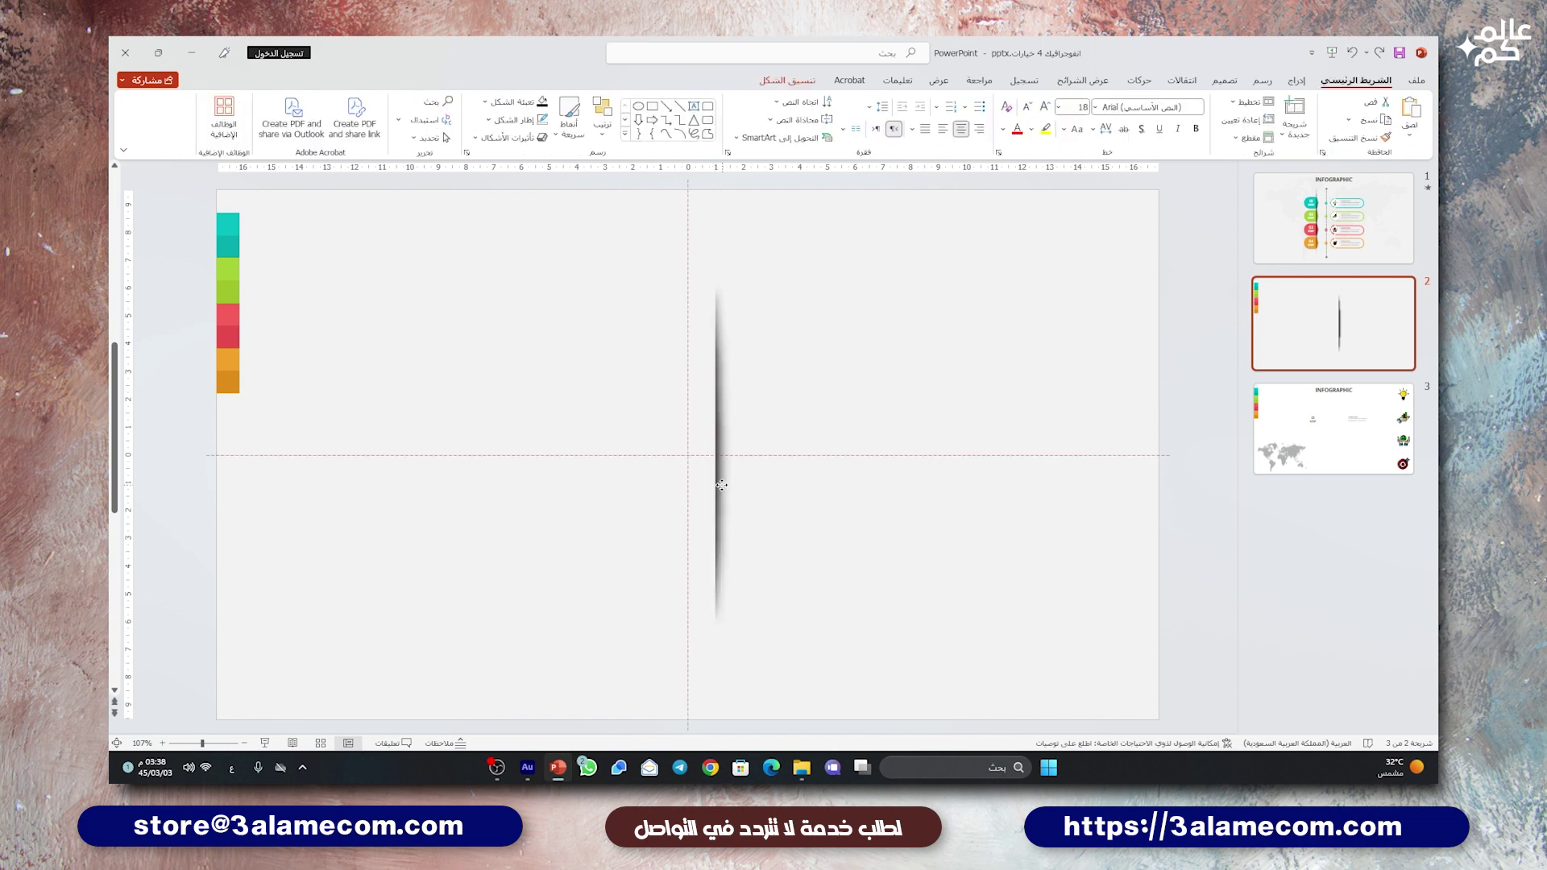
click(791, 488)
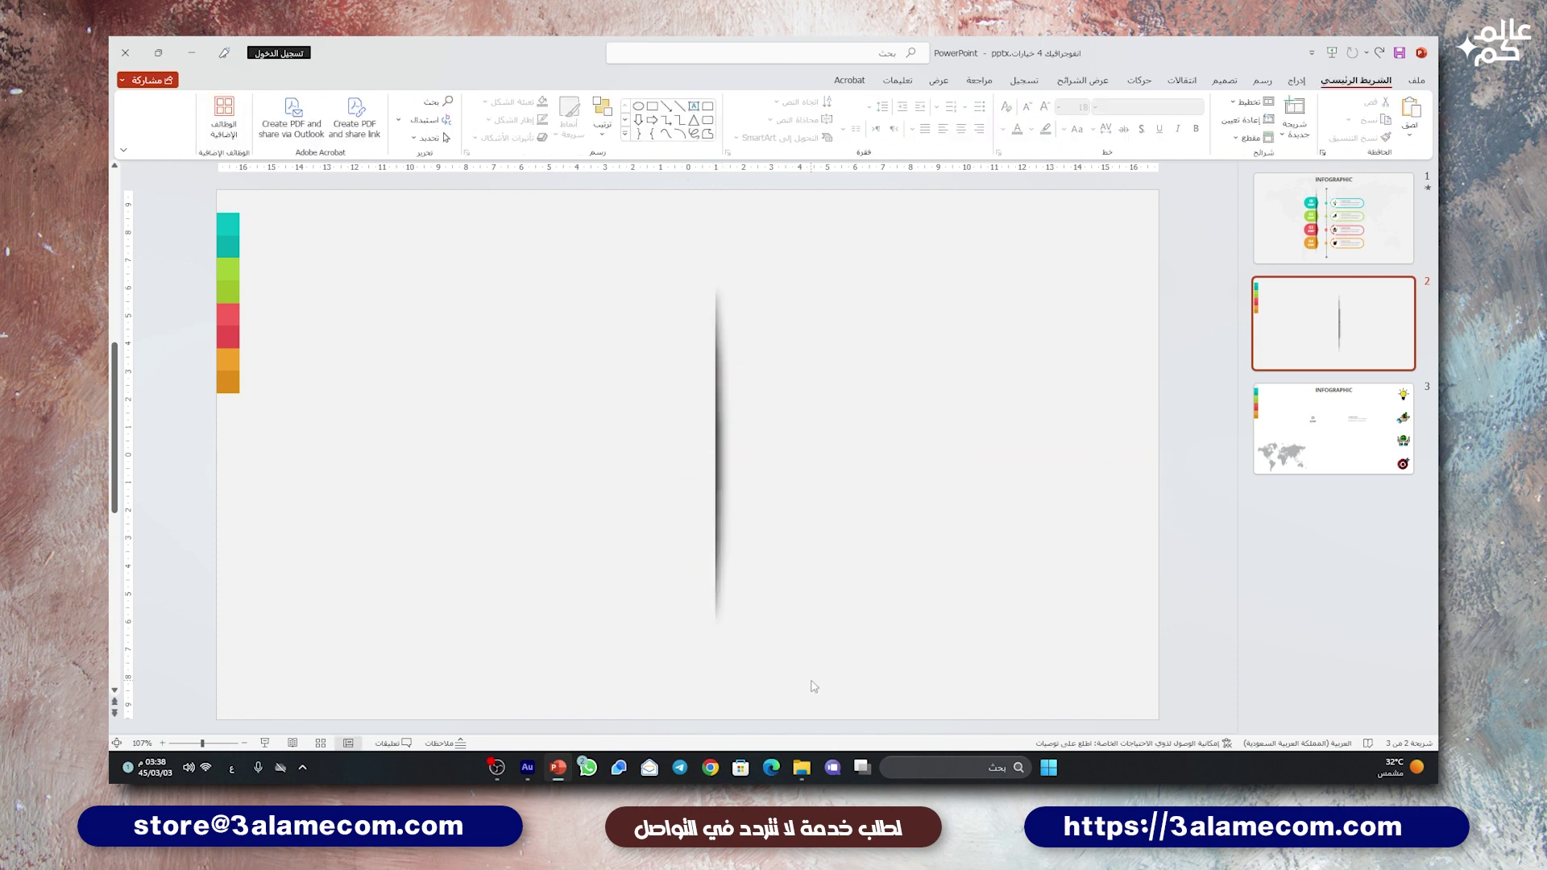
Step: Group the shadow line with the pale rectangle
mouse_move(788, 677)
mouse_down()
mouse_move(514, 373)
mouse_move(538, 240)
mouse_up()
right_click(694, 314)
mouse_move(610, 427)
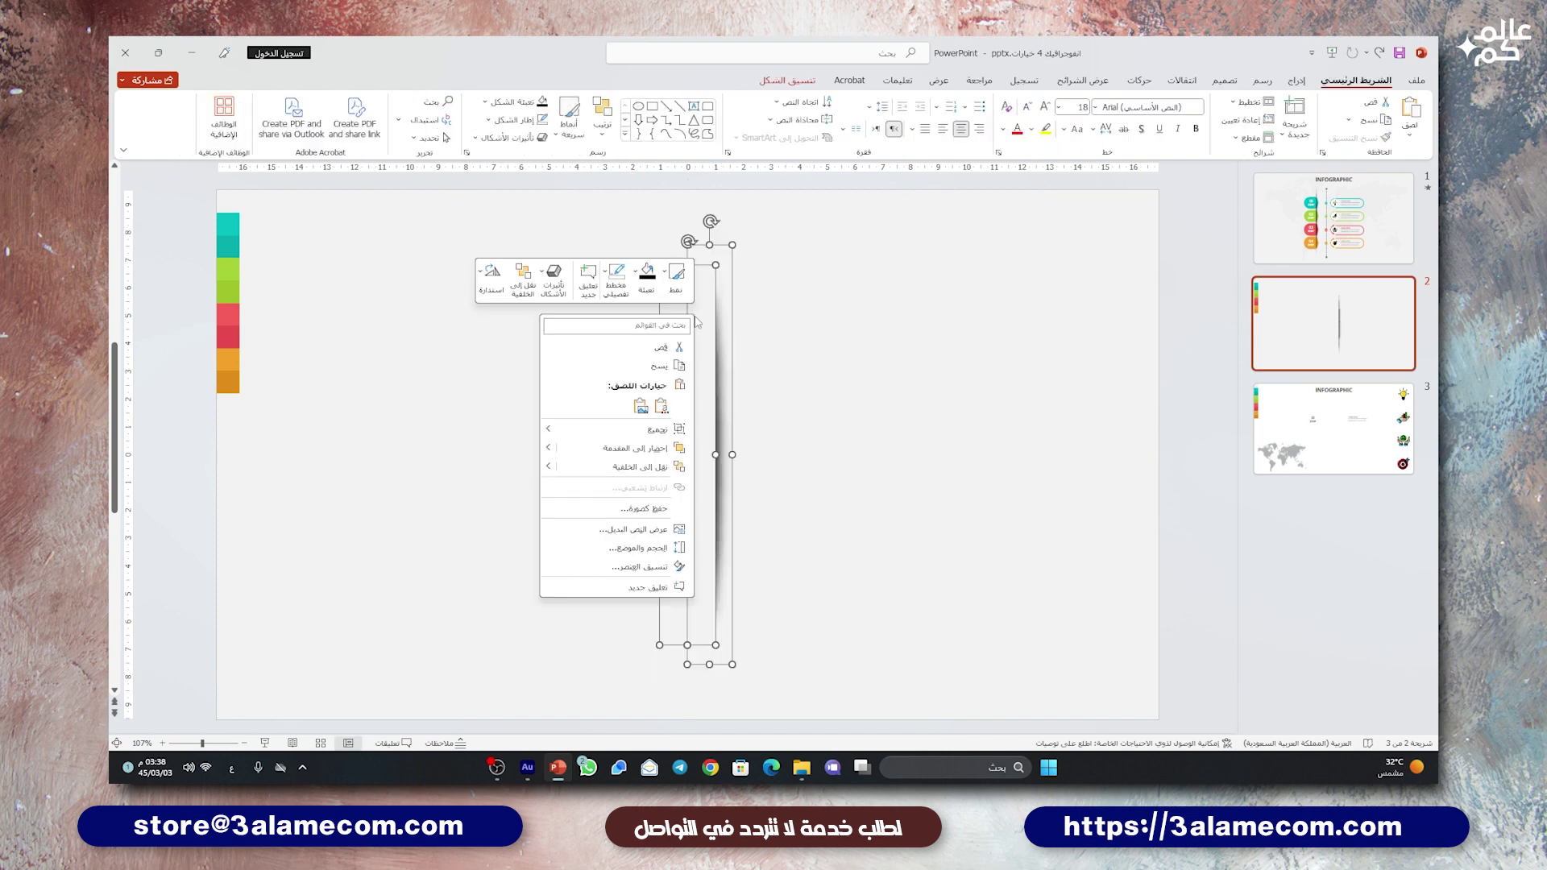
click(507, 432)
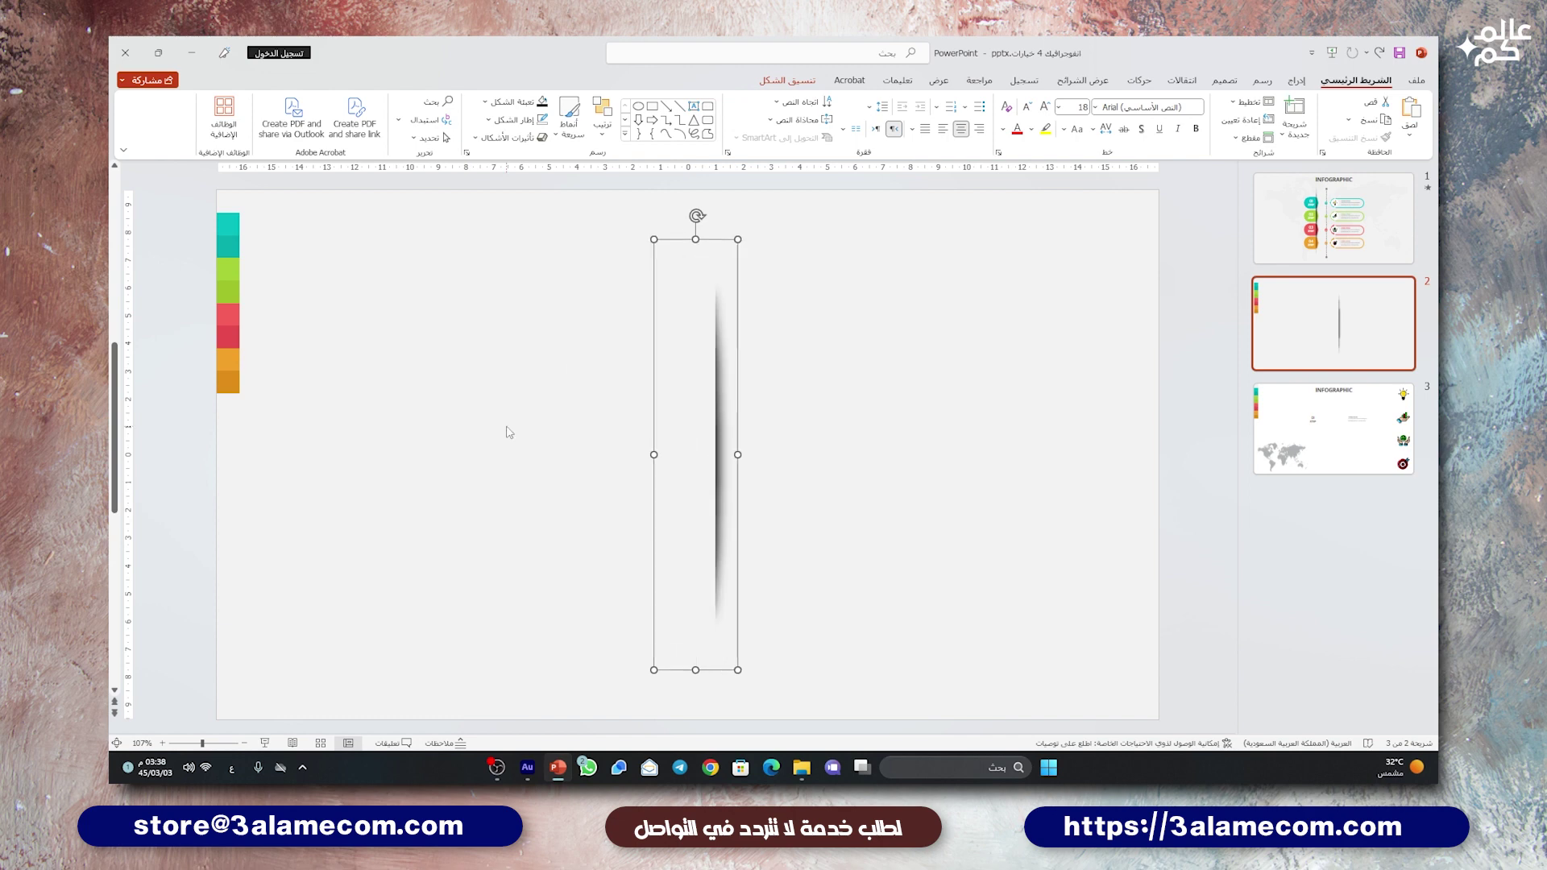
click(810, 408)
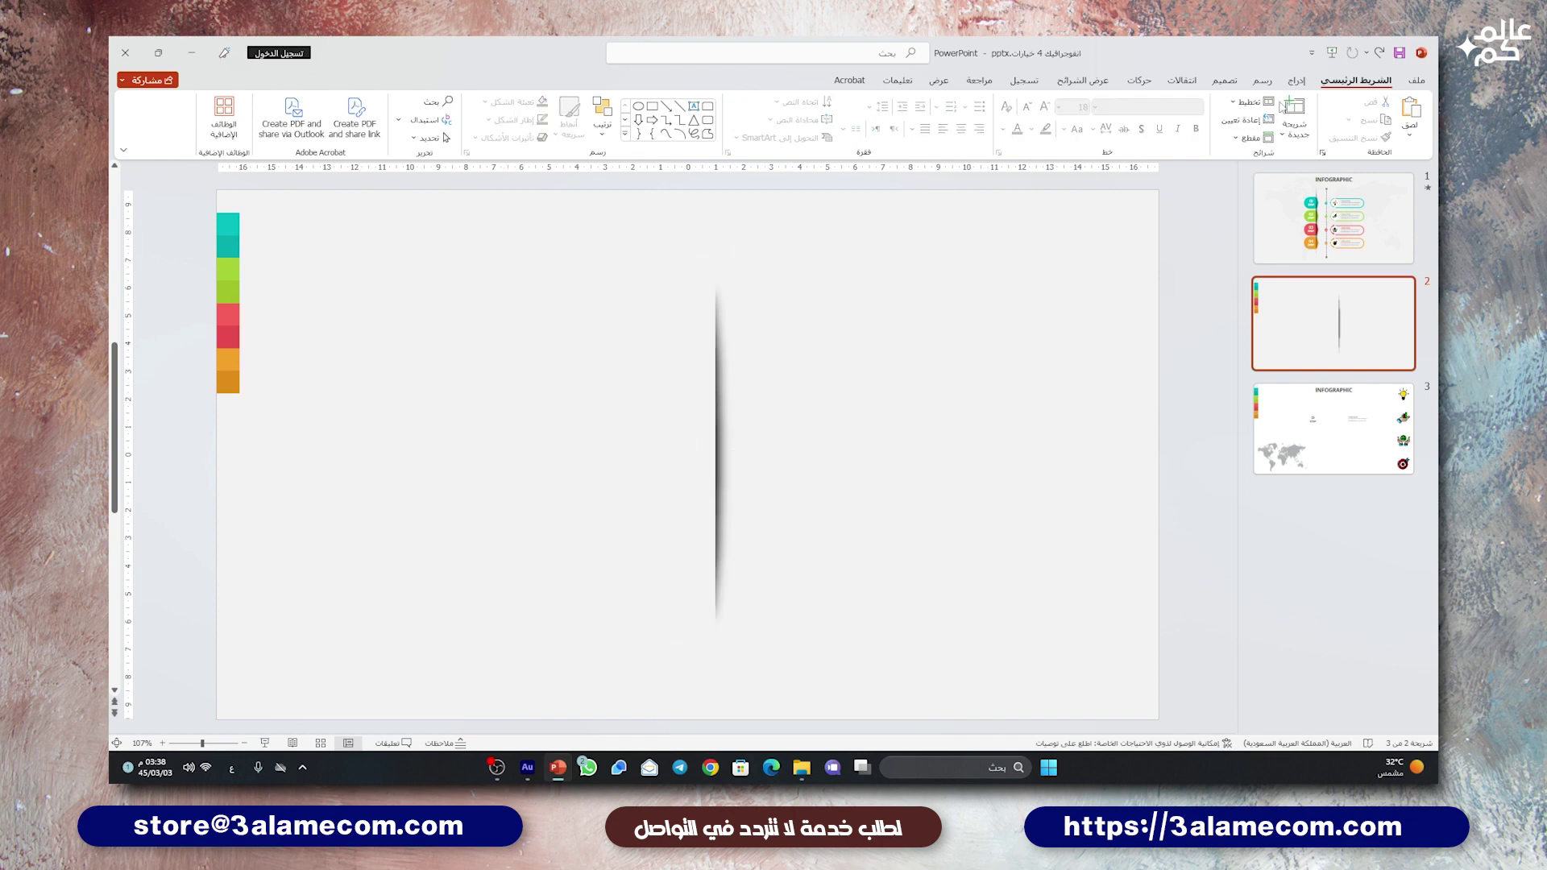
click(1297, 80)
Step: Add a rounded rectangle beside the line, fully round its left side, and shrink it to about 2 cm
click(1198, 114)
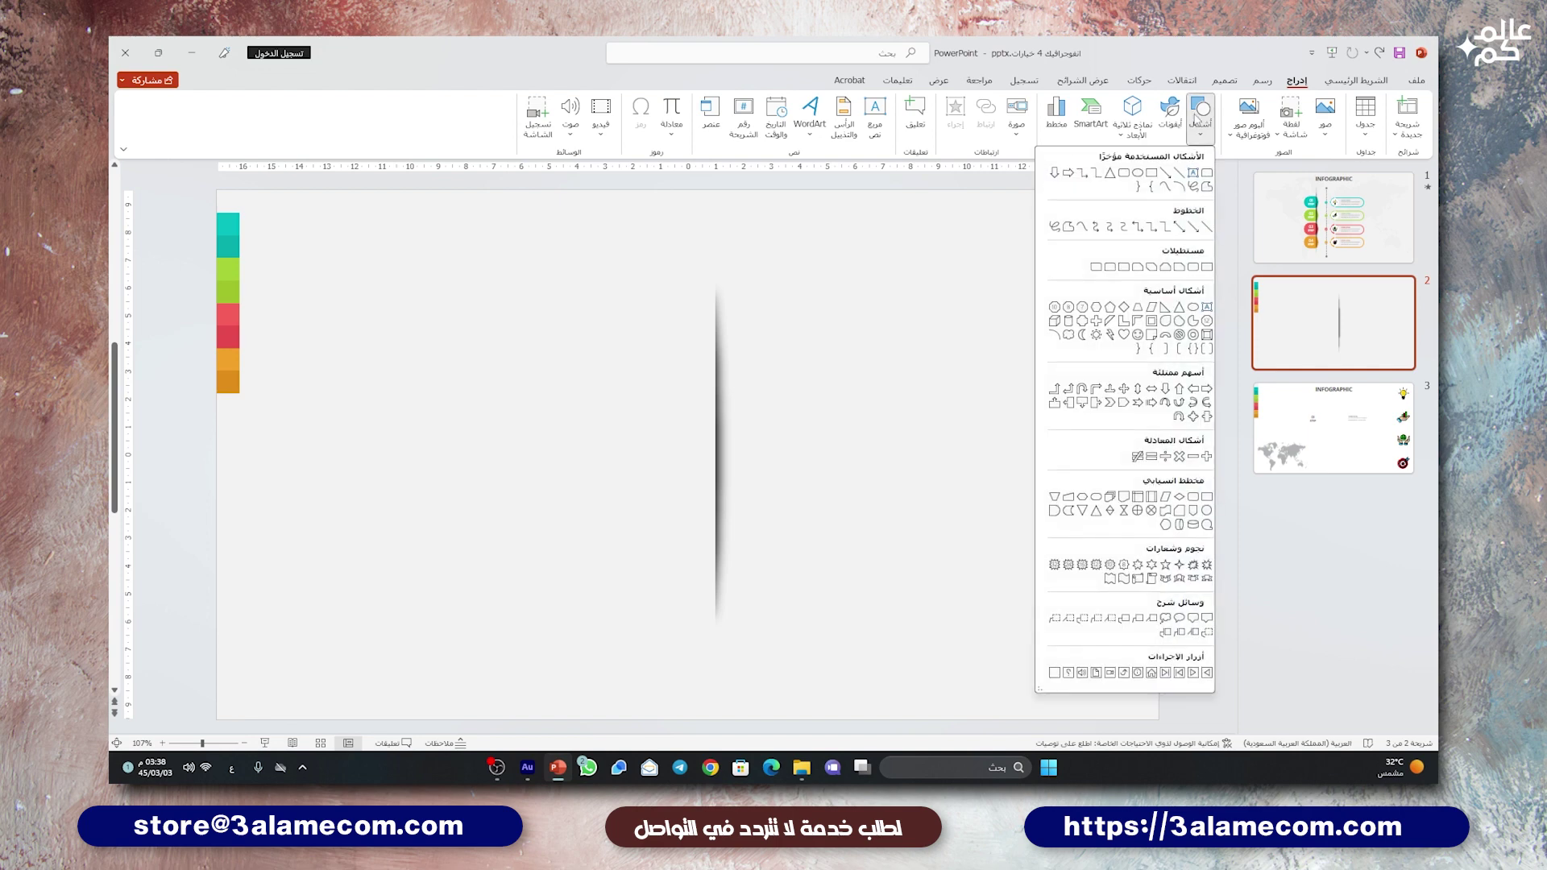
click(1110, 268)
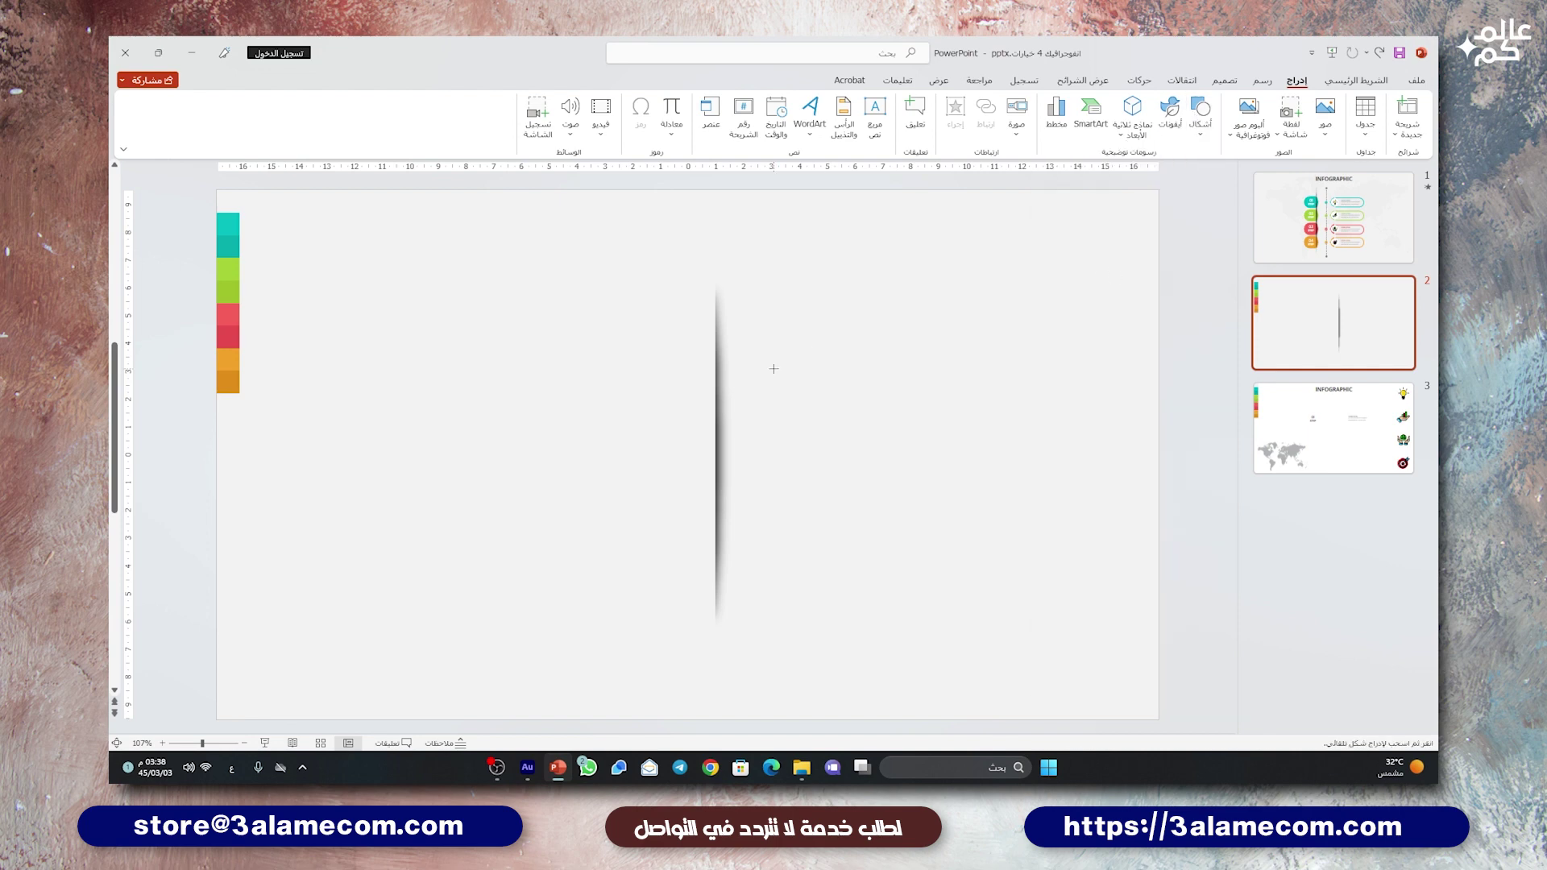
click(760, 376)
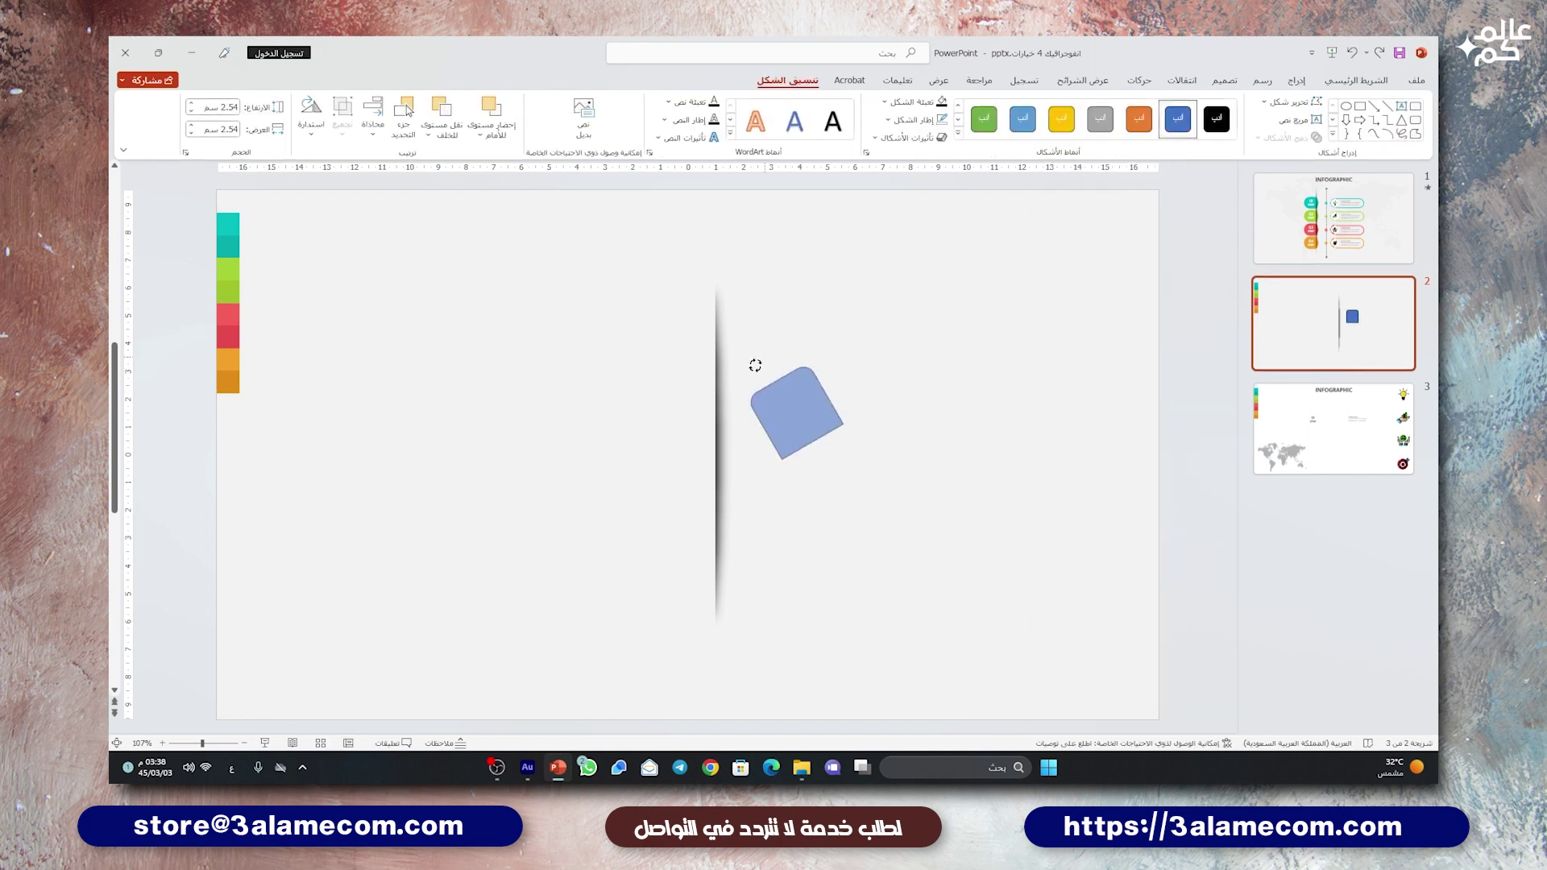
mouse_move(794, 351)
mouse_down()
mouse_move(736, 405)
mouse_move(680, 350)
mouse_up()
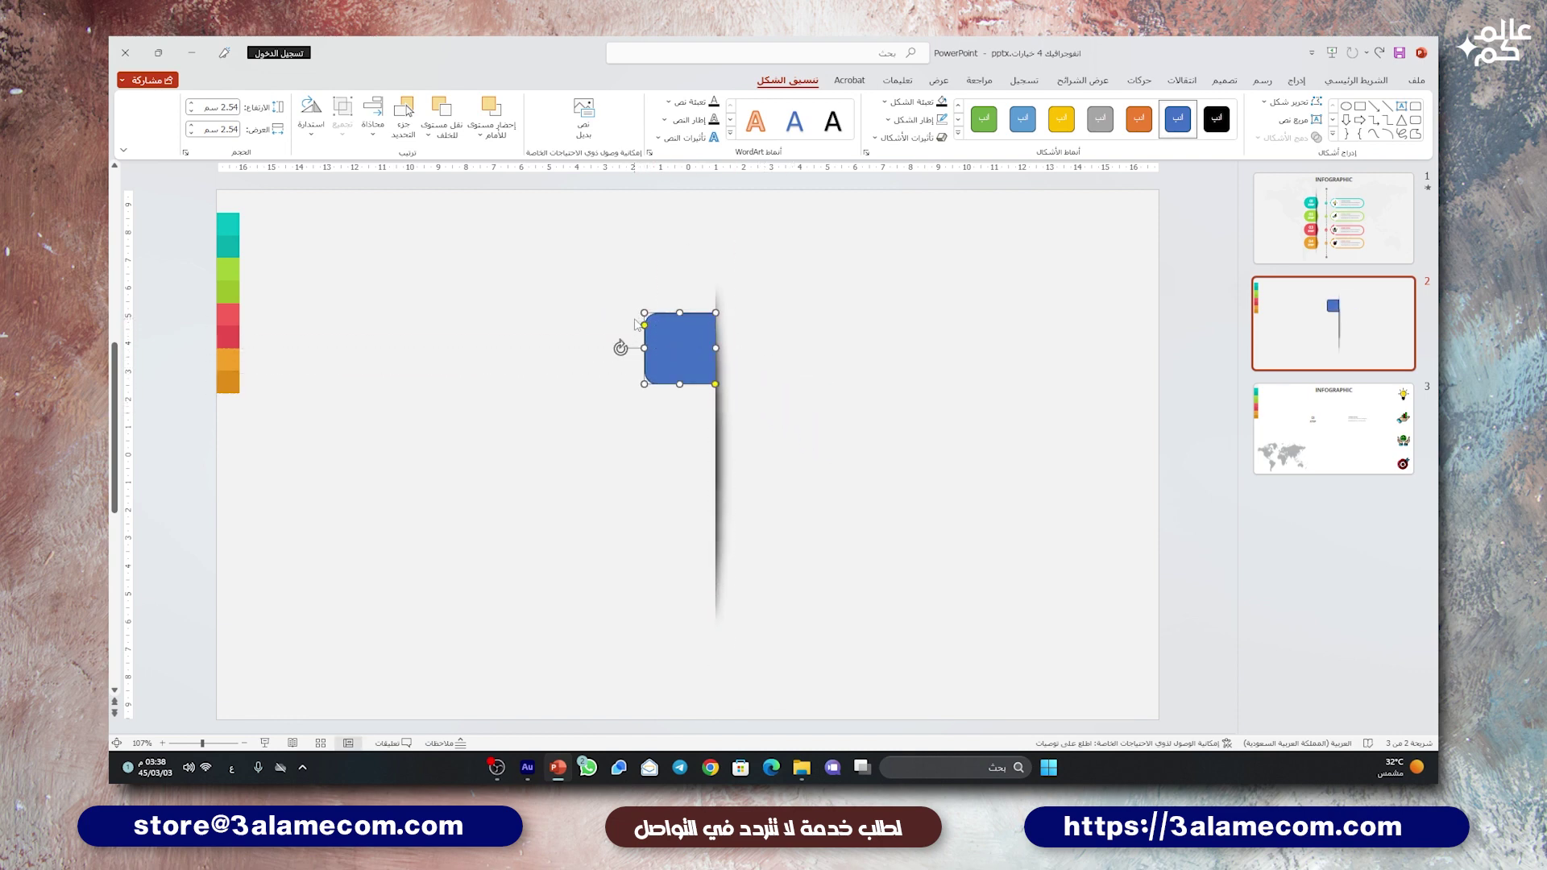
drag(644, 326, 644, 388)
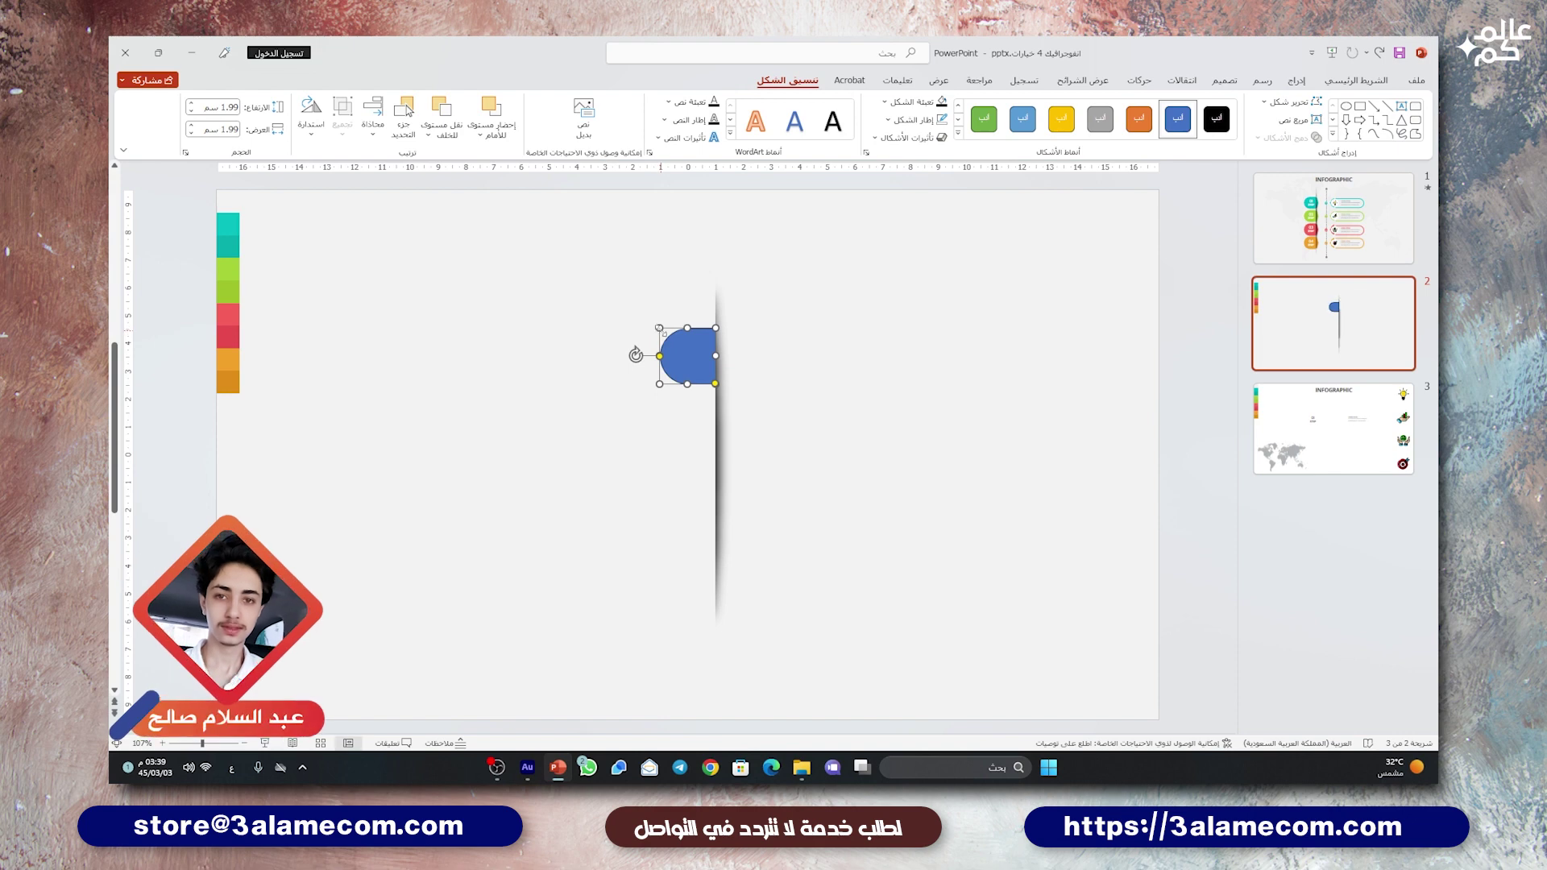
drag(644, 312, 680, 322)
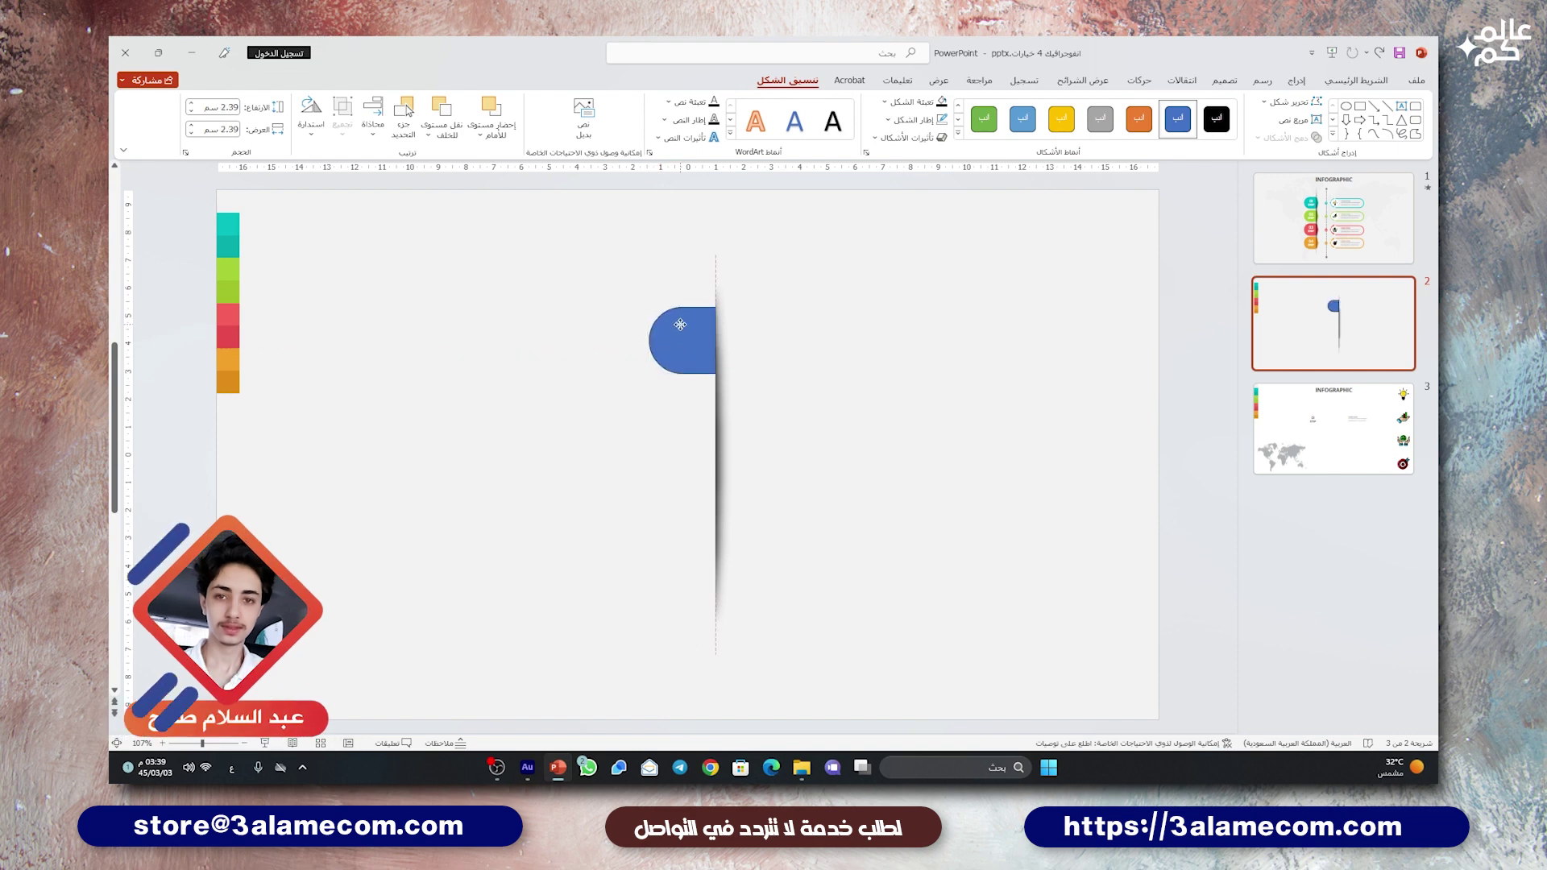
click(813, 371)
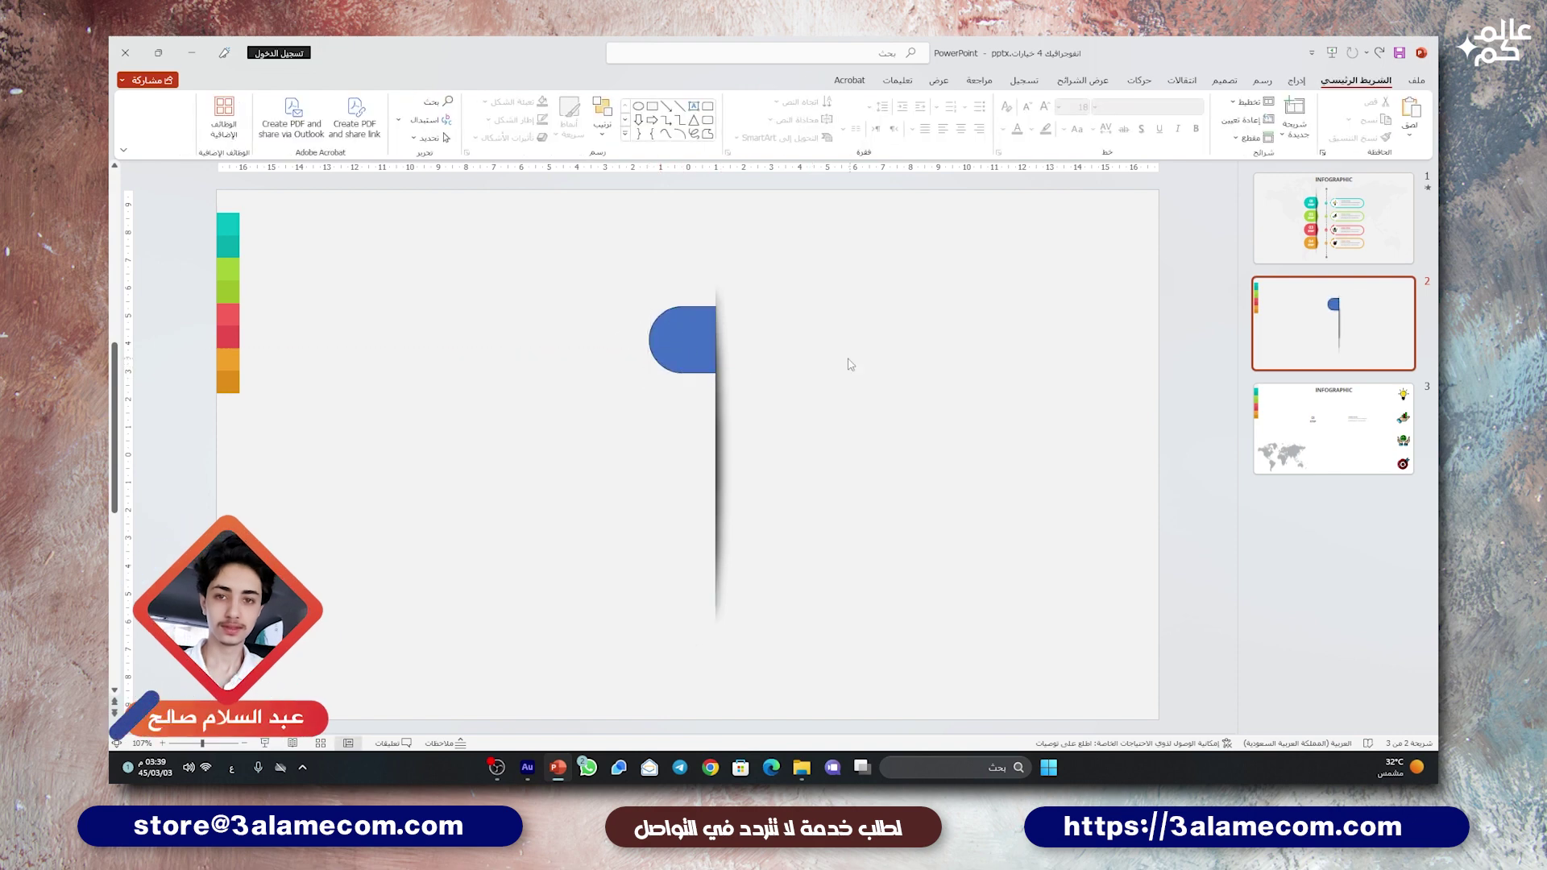
click(664, 375)
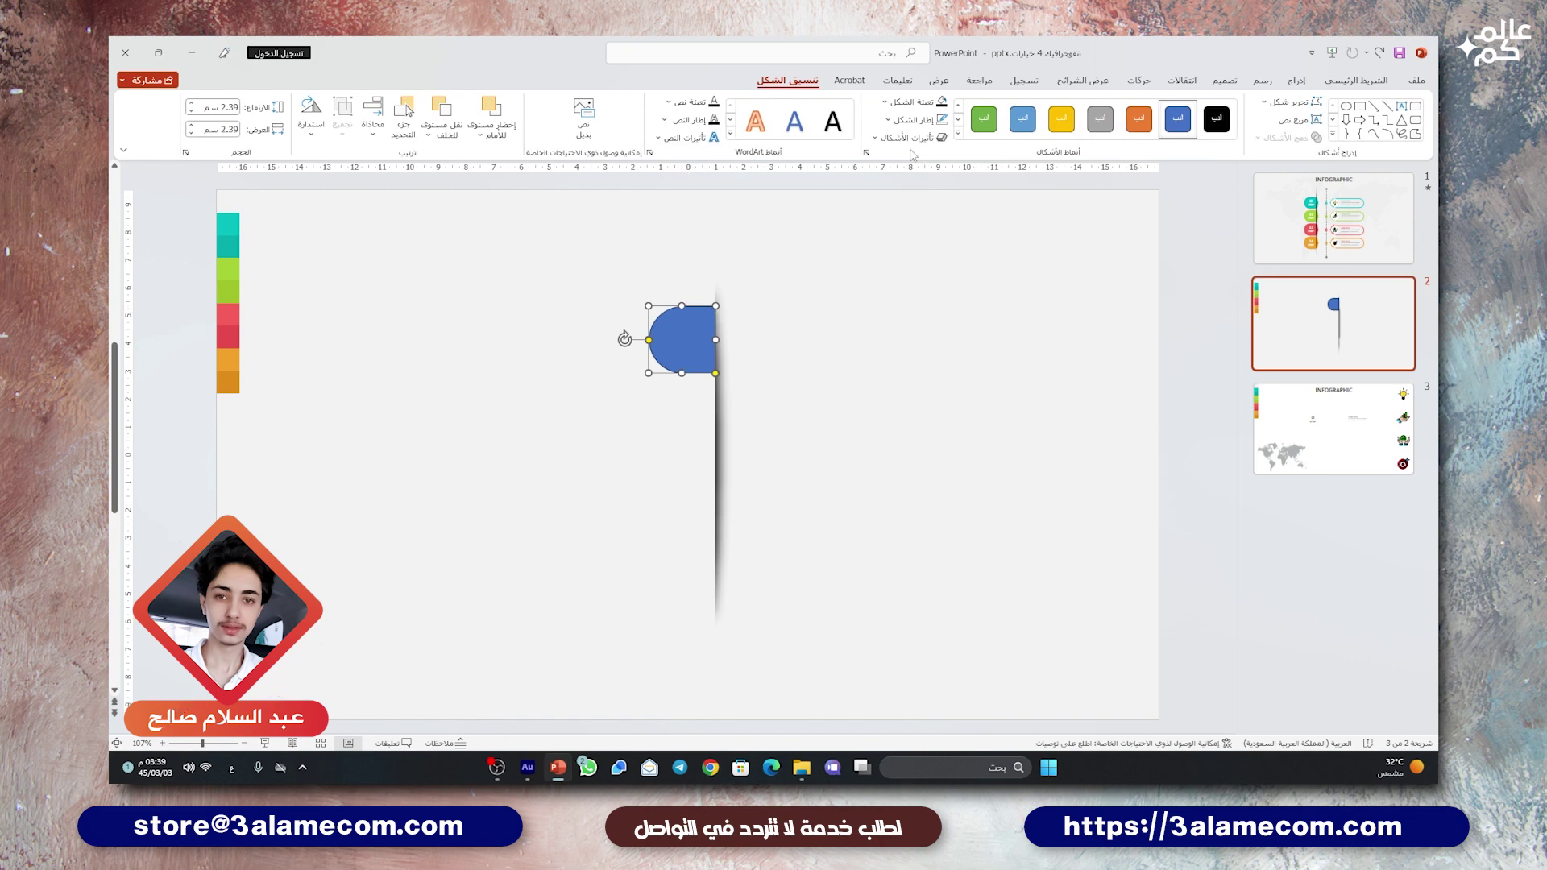
Step: Fill the half-round tab with the teal sampled from the colour bar using the Eyedropper
click(925, 102)
click(925, 103)
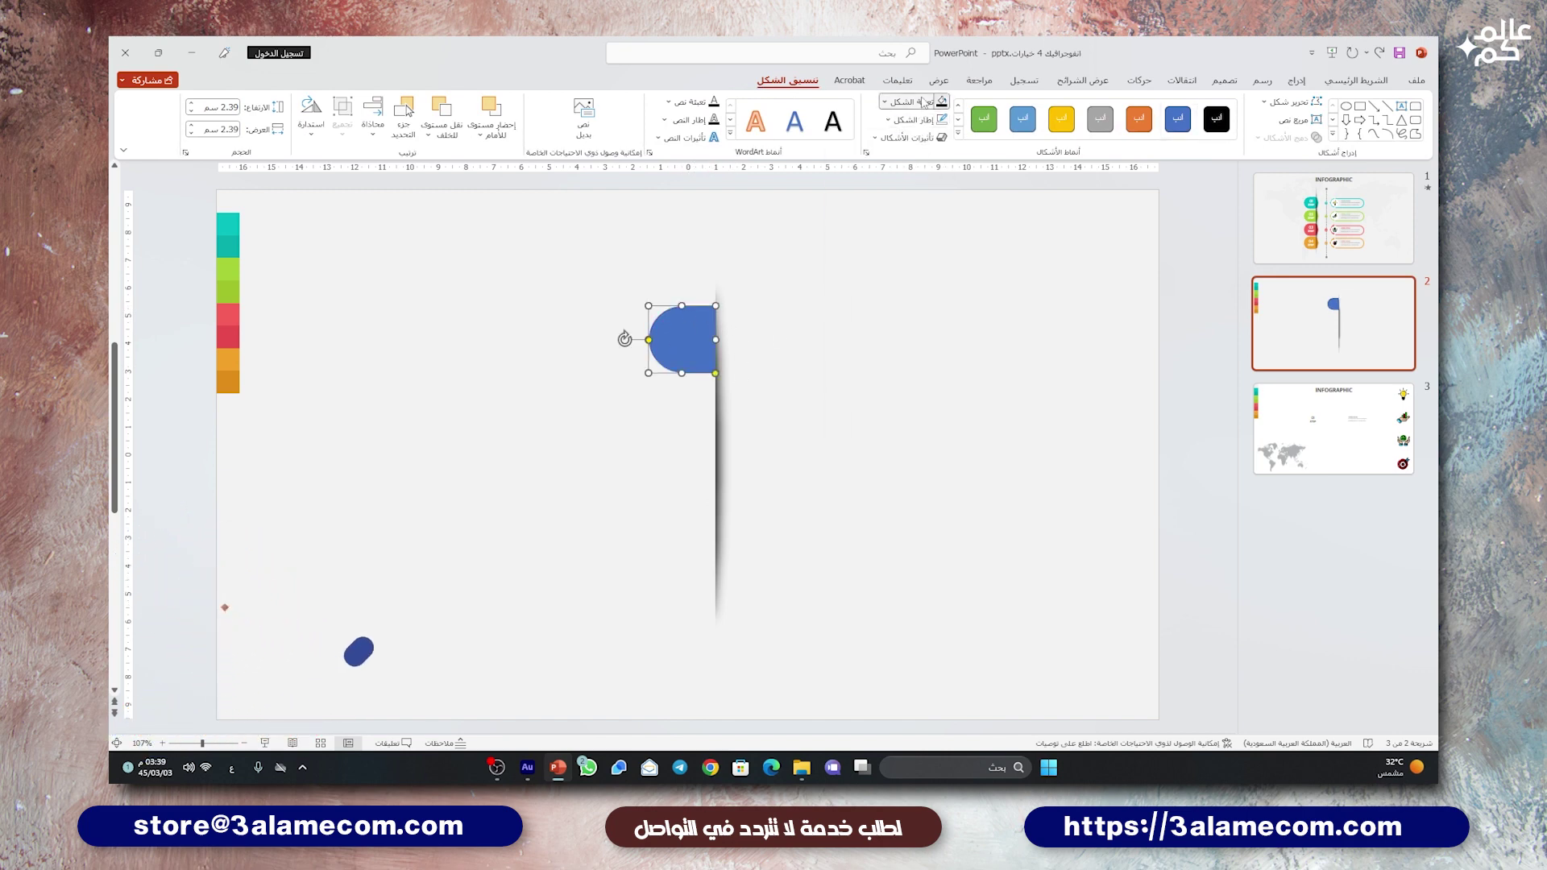
click(925, 102)
click(935, 339)
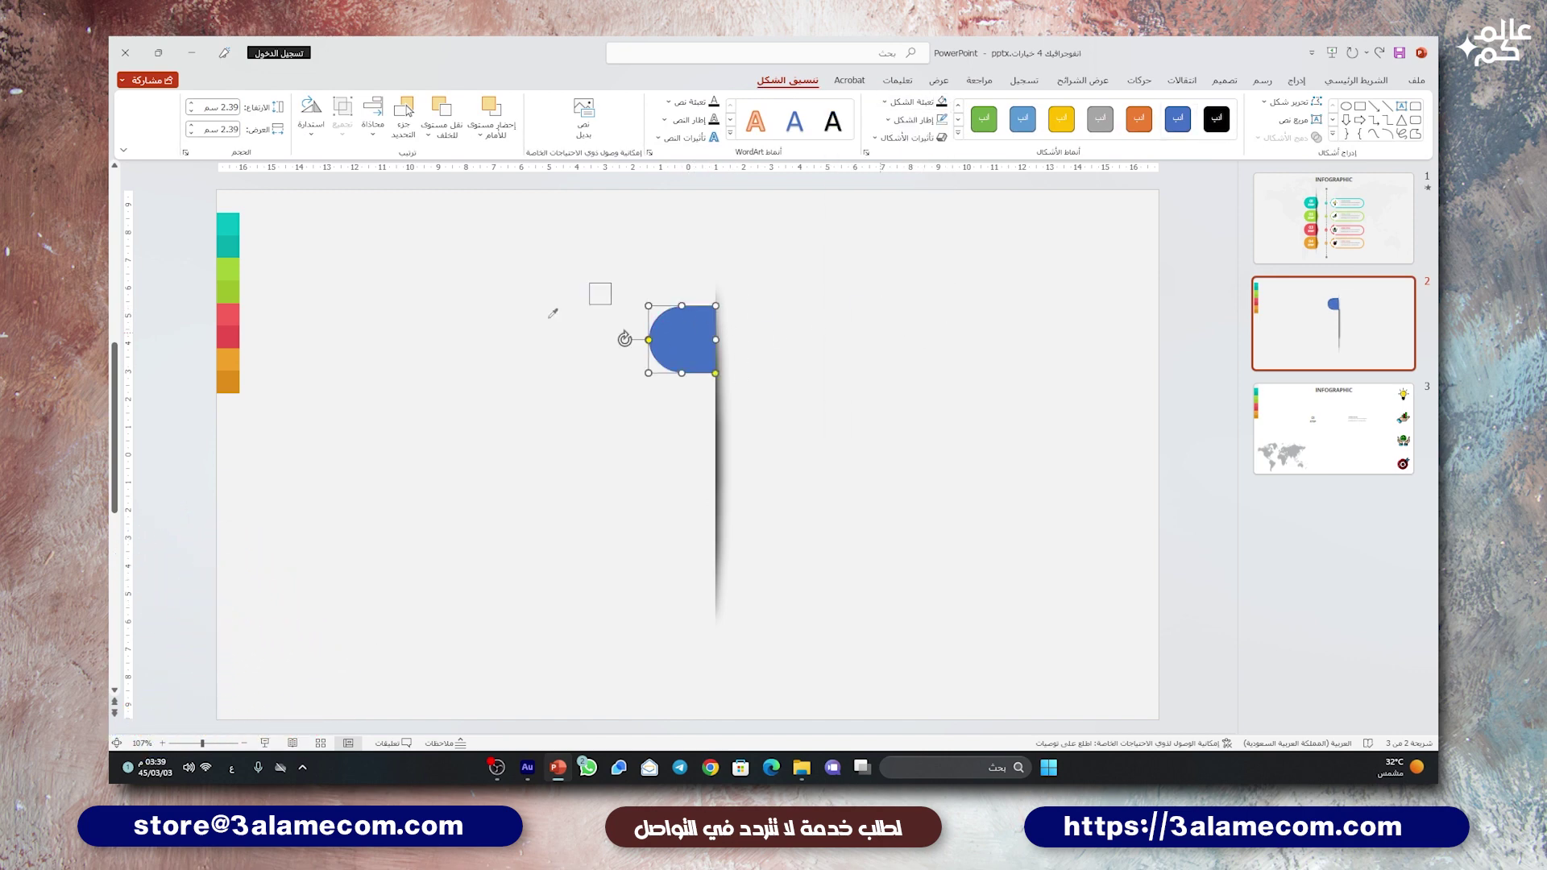
click(234, 219)
click(535, 255)
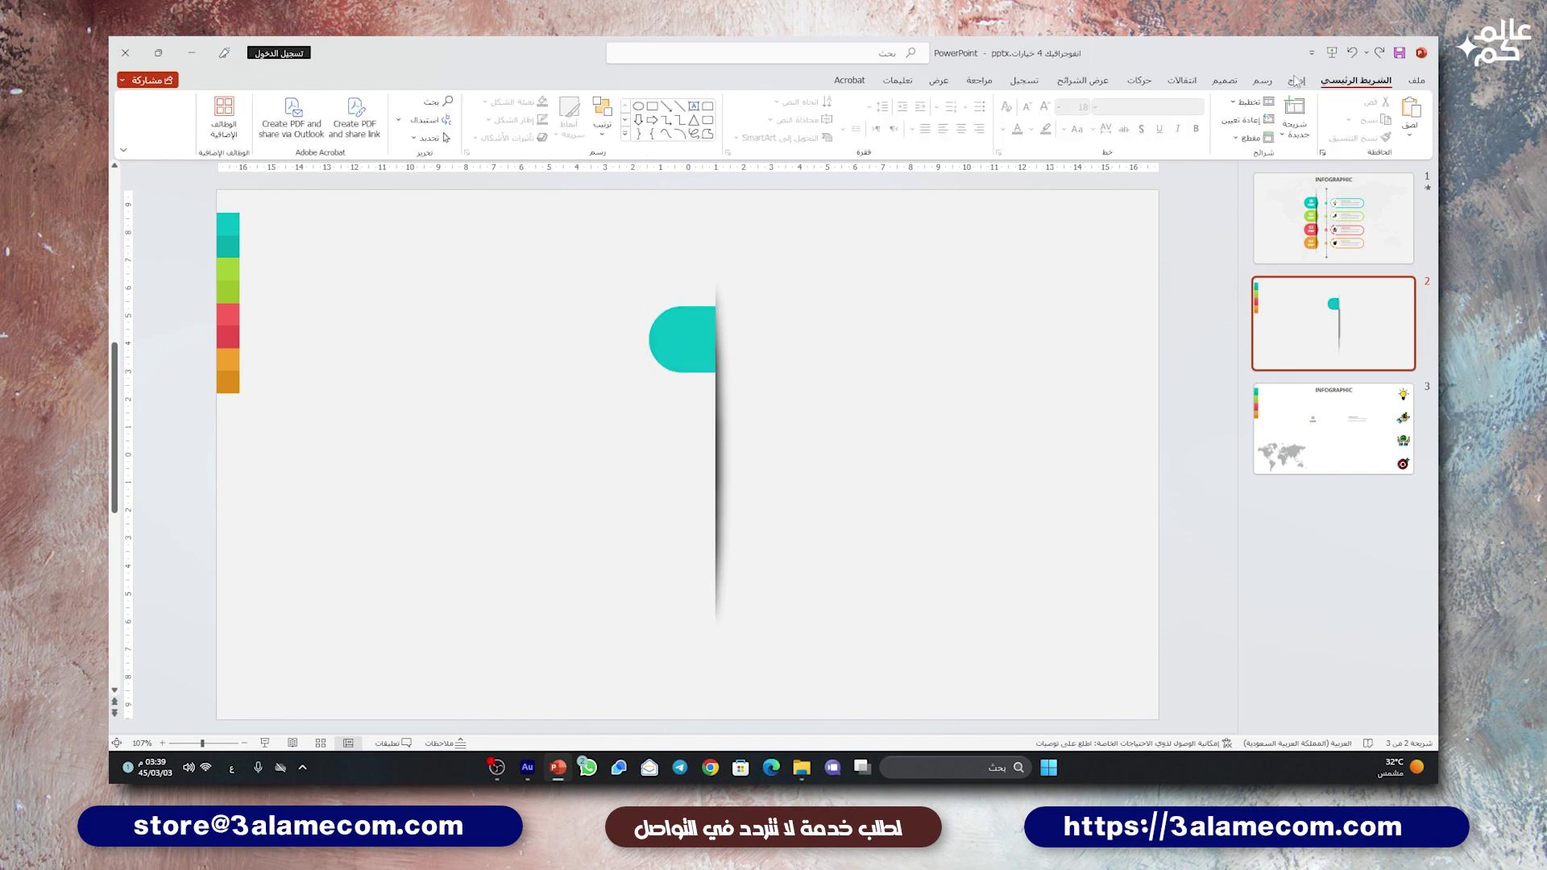
Step: Place a triangle to the right of the vertical line
click(1295, 80)
click(1202, 112)
click(1122, 173)
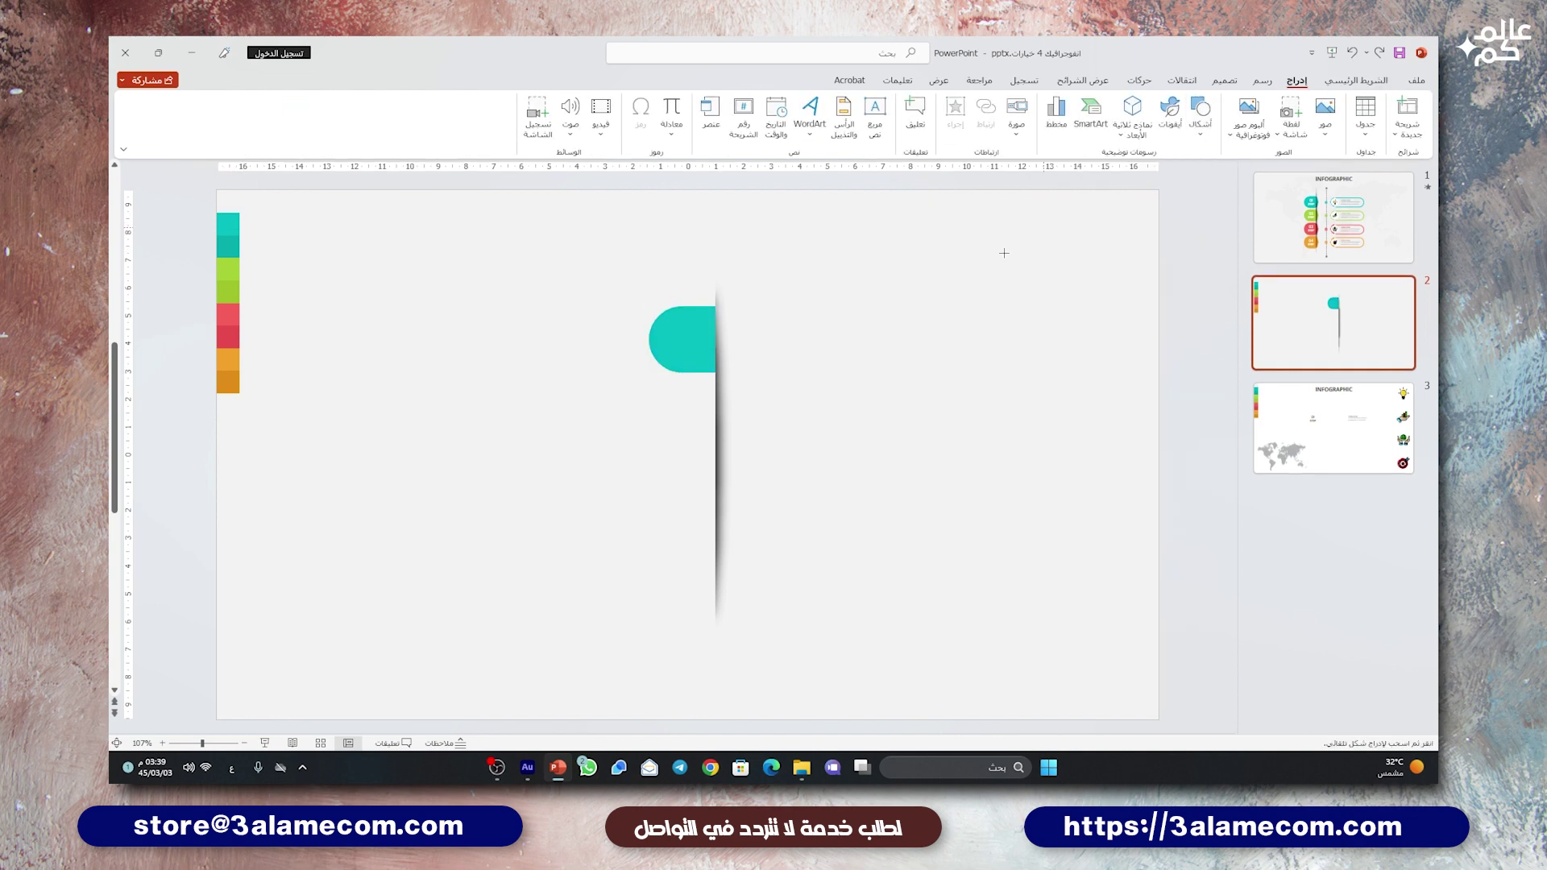
click(853, 320)
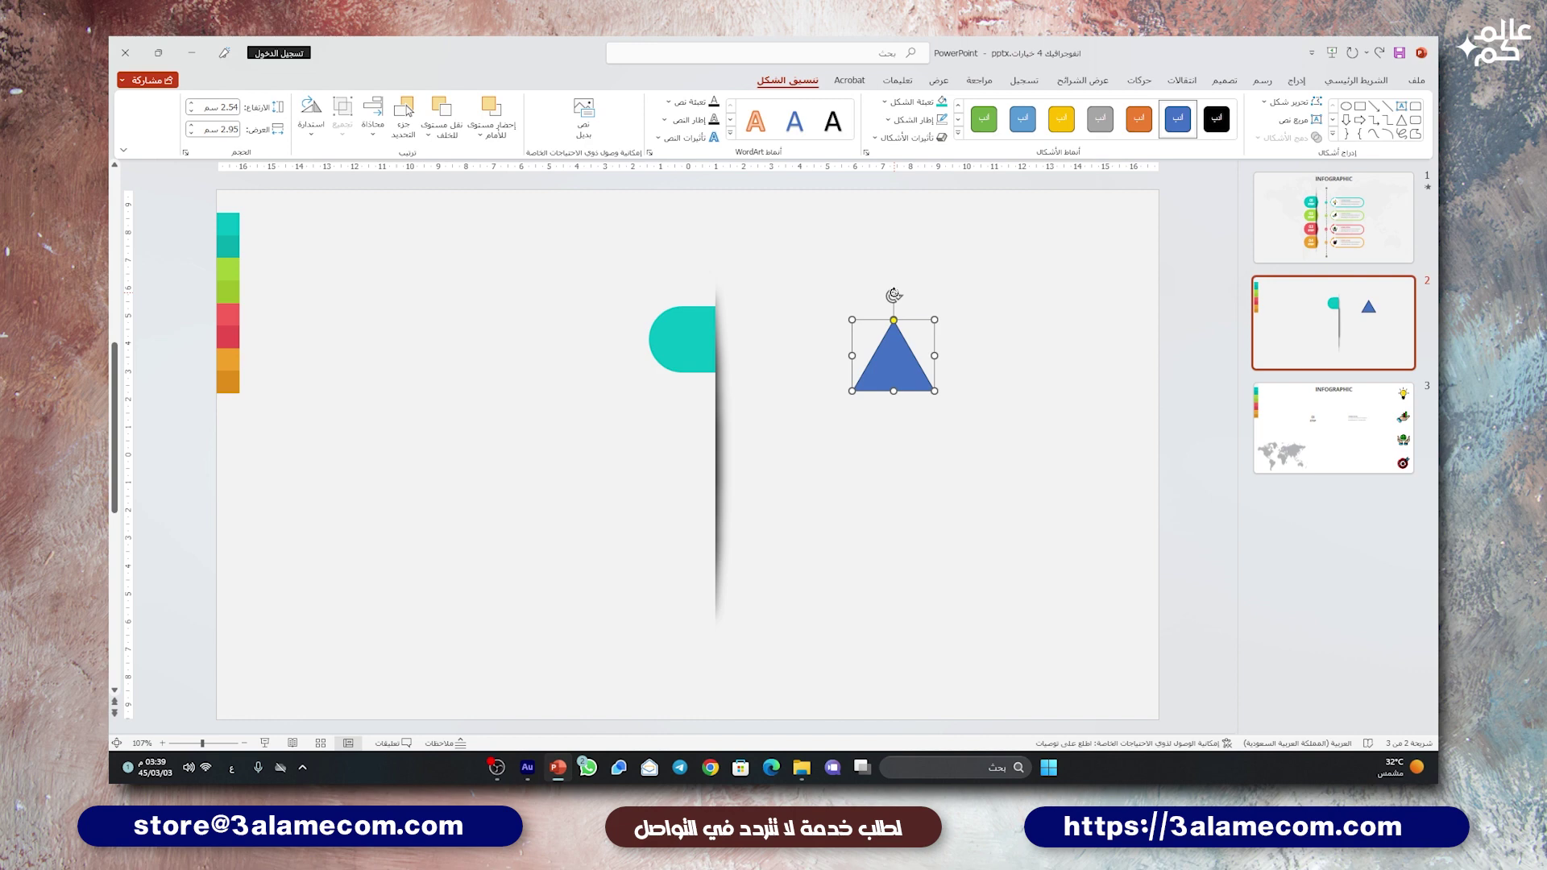
Step: Rotate the triangle to point right, narrow it, and draw a rectangle against its flat edge
drag(893, 295, 955, 358)
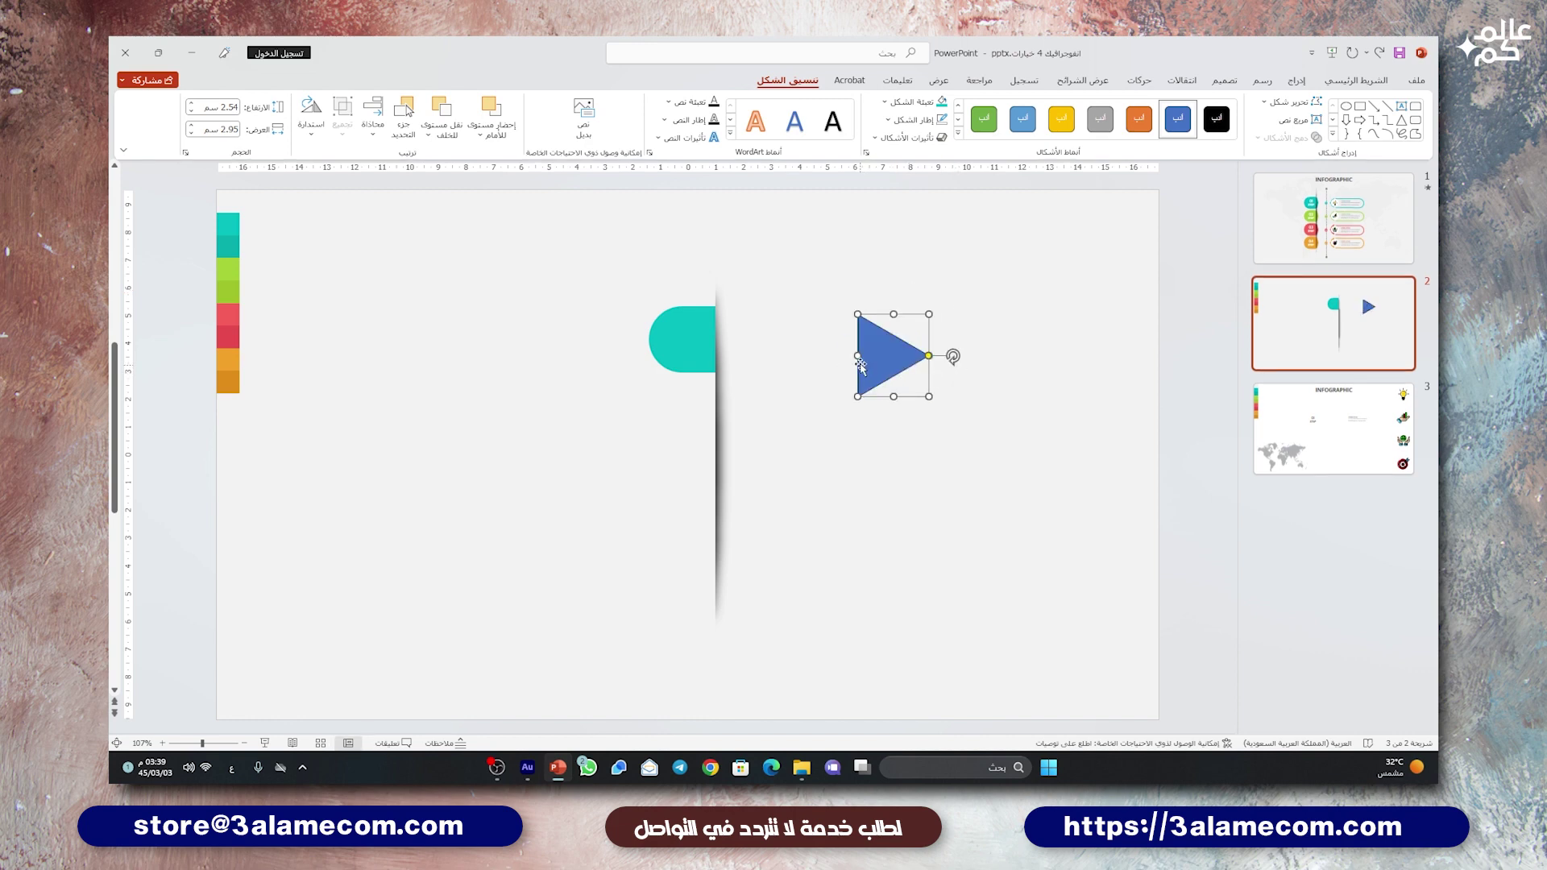
drag(859, 356, 905, 356)
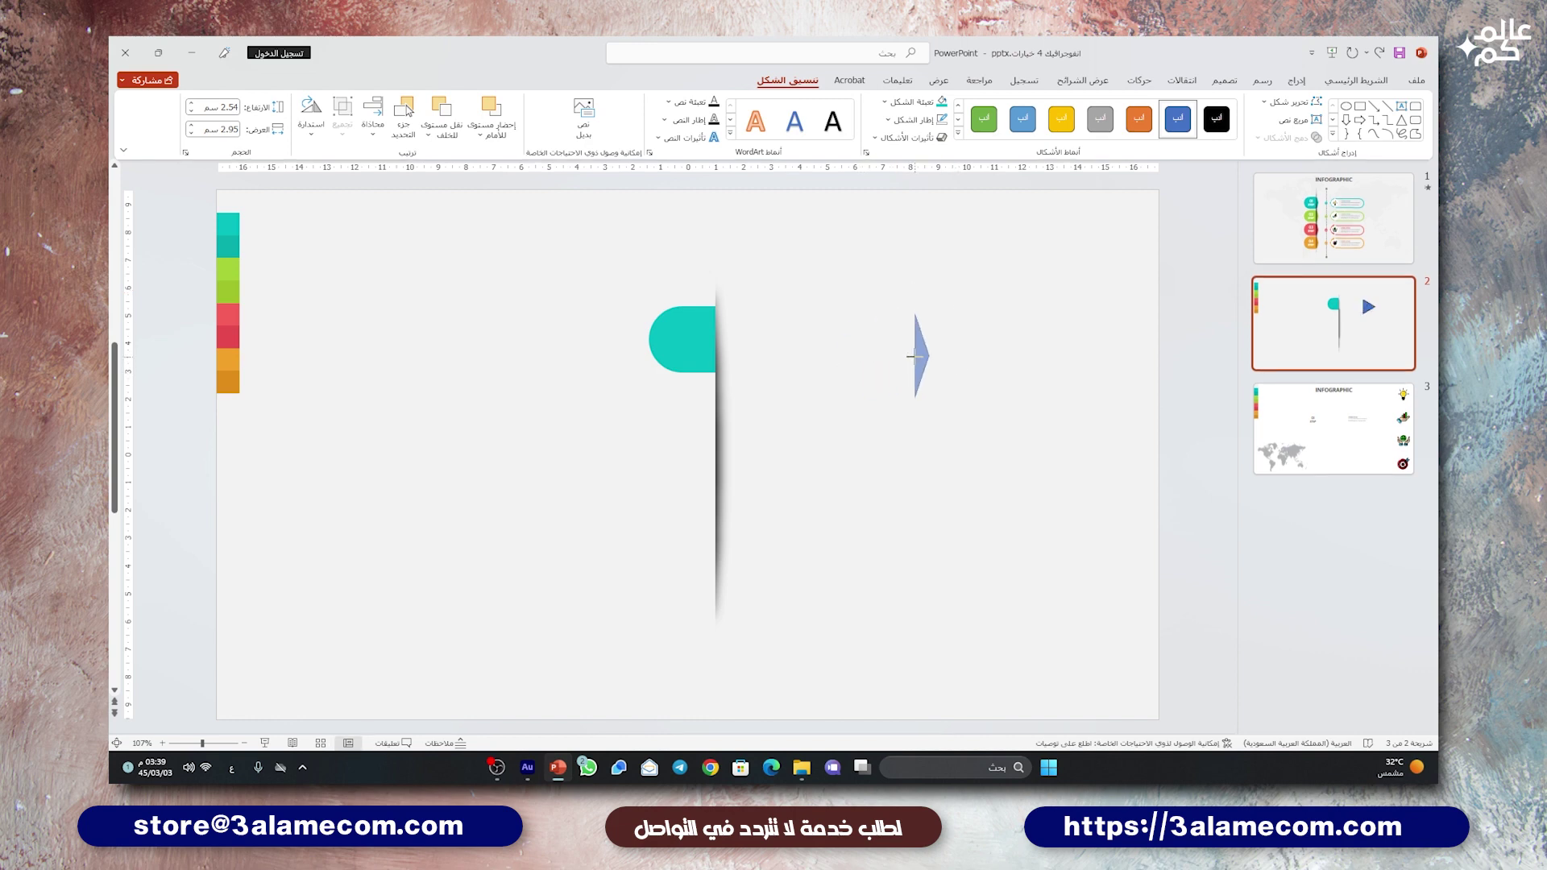
click(976, 352)
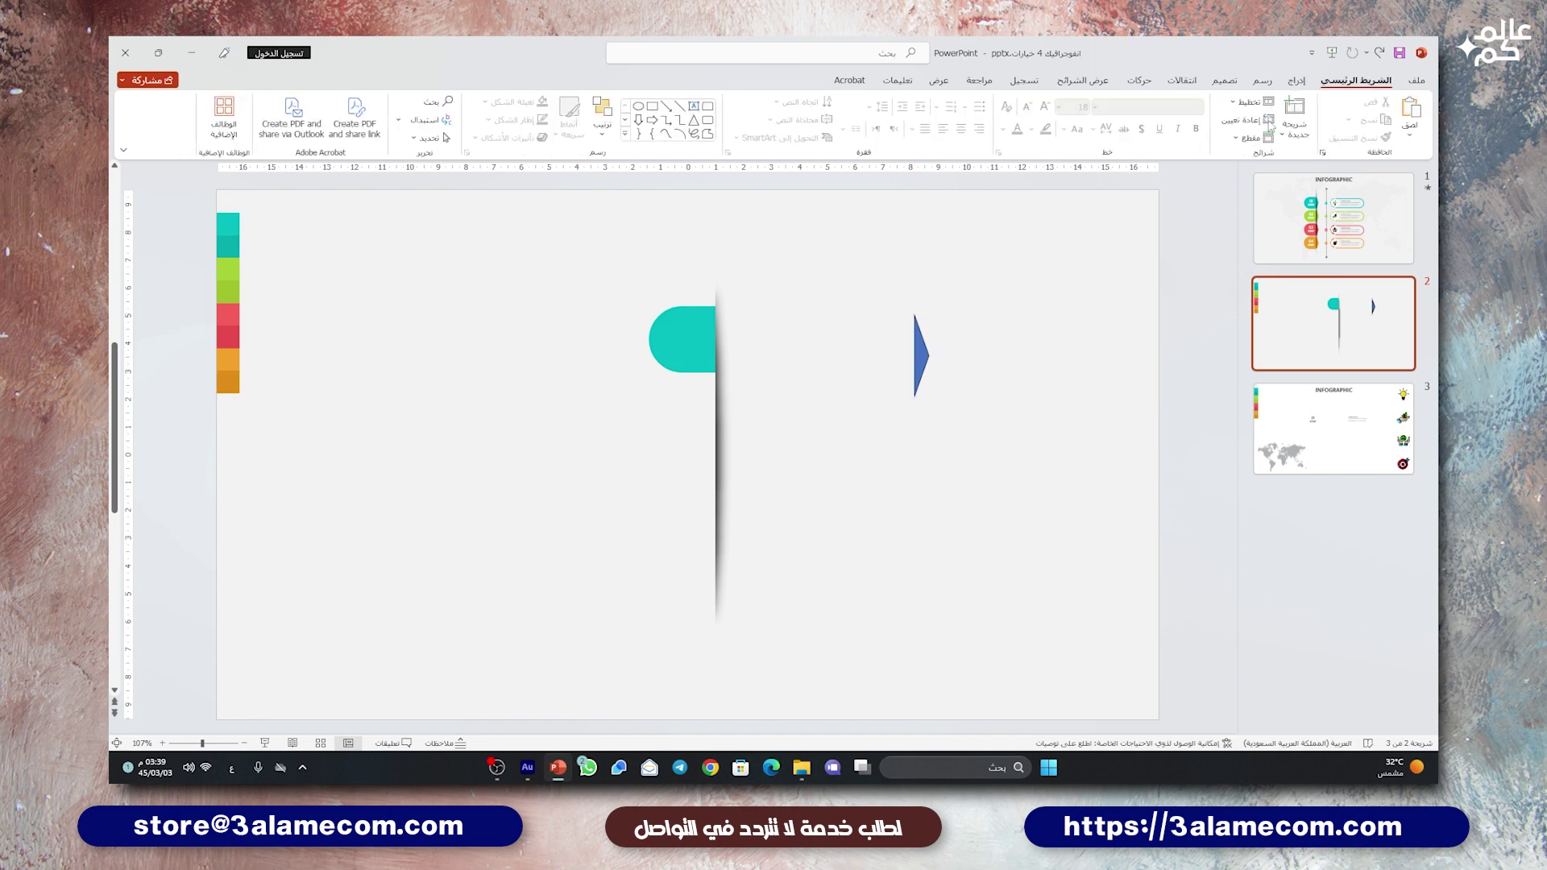
click(1296, 81)
click(1200, 113)
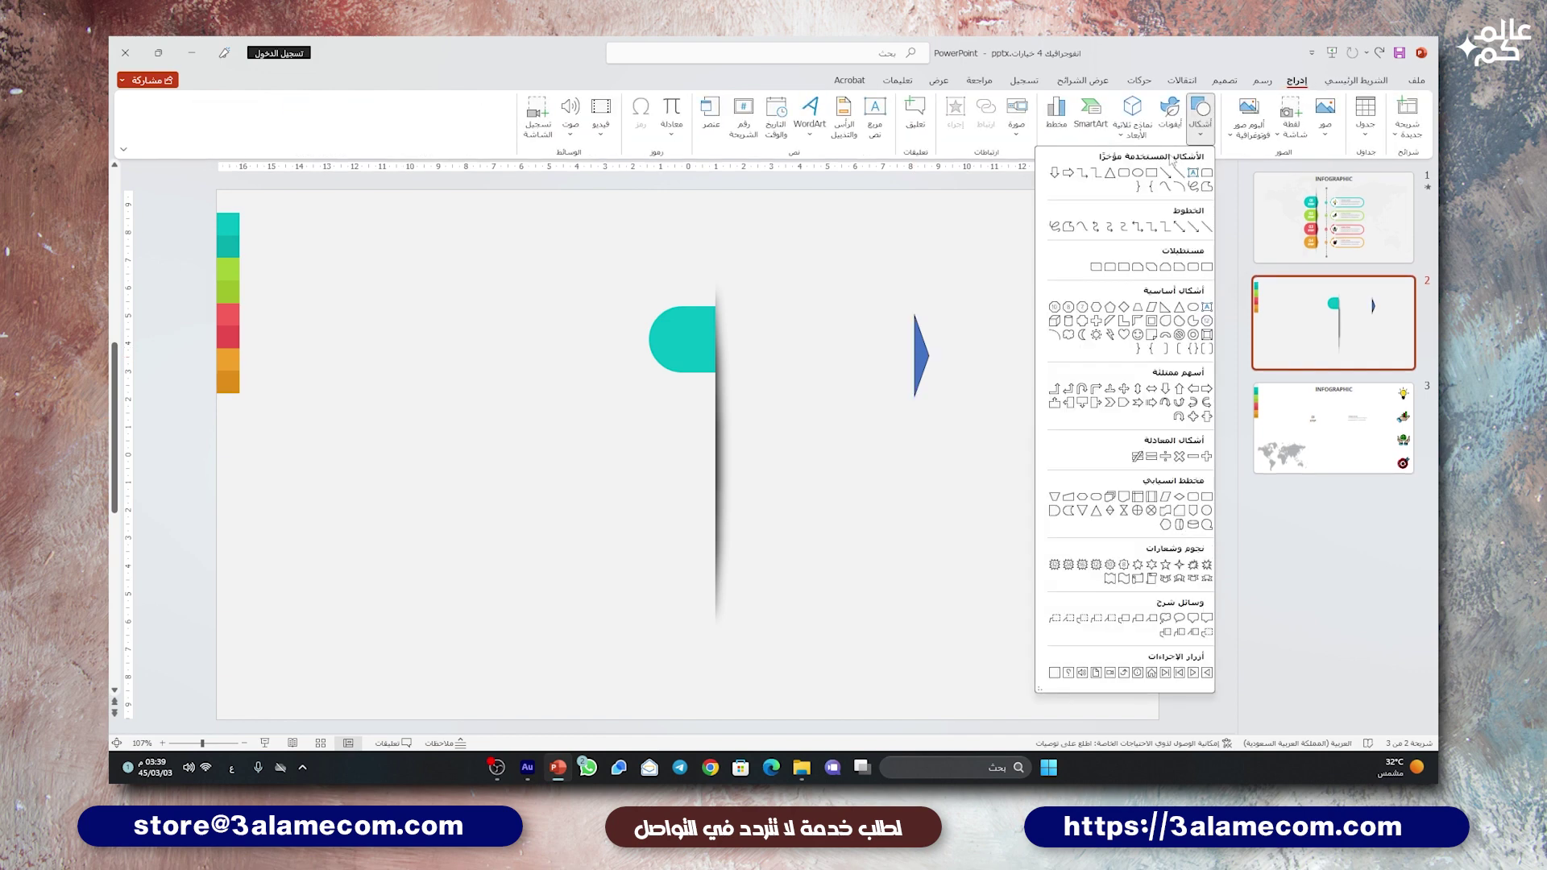
click(1153, 174)
click(854, 324)
mouse_move(887, 360)
mouse_down()
mouse_move(878, 344)
mouse_move(877, 396)
mouse_move(888, 355)
mouse_up()
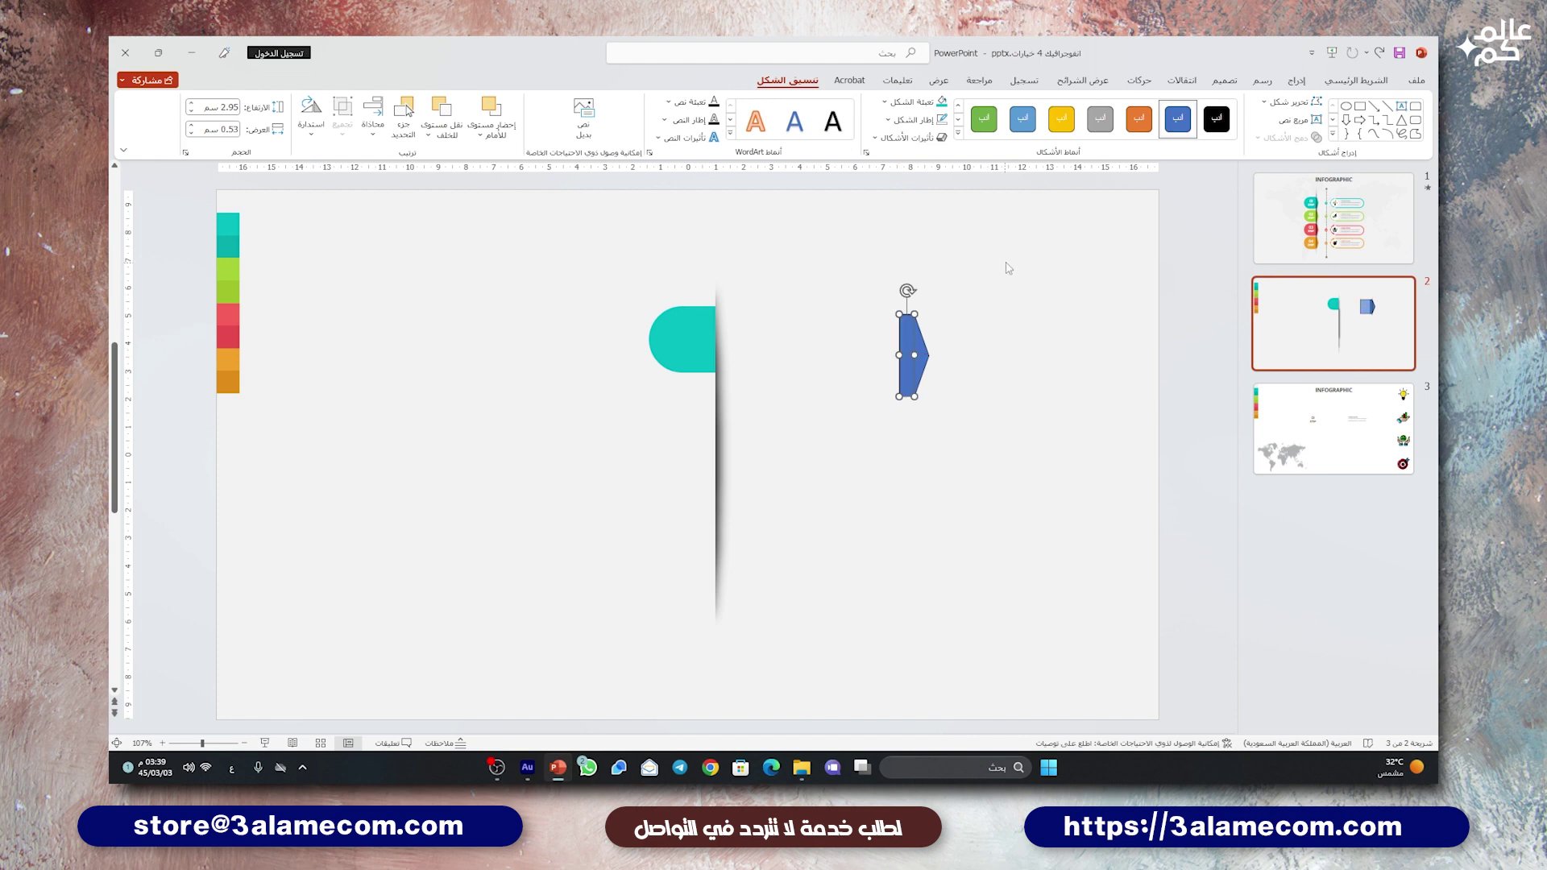
Step: Remove both shapes' outlines and fill them with the teal sampled from the colour bar
drag(1007, 264, 843, 465)
click(916, 121)
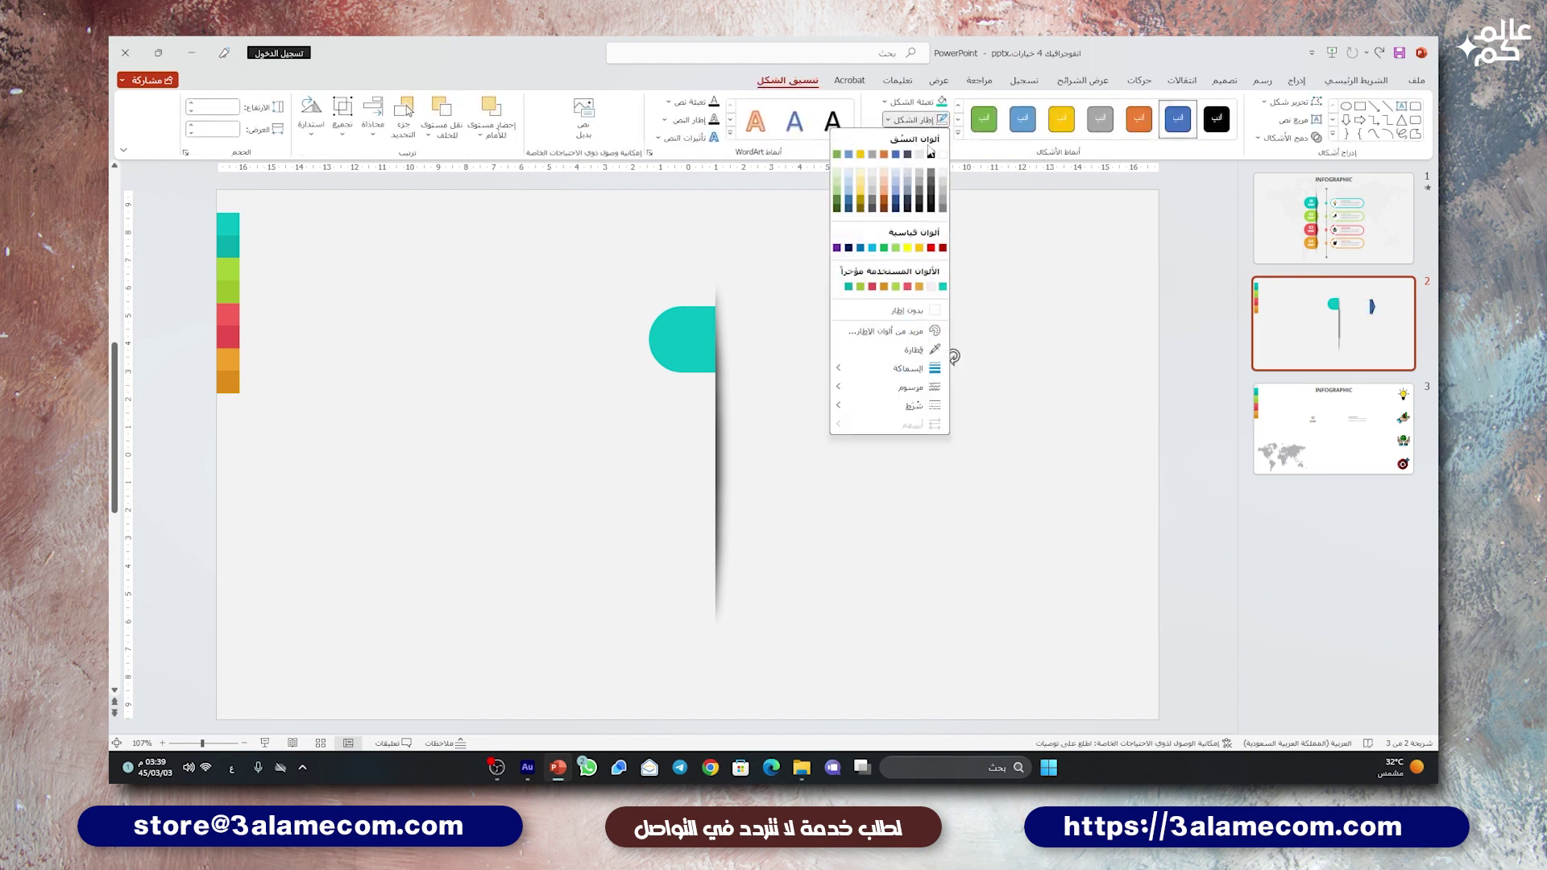
click(933, 310)
click(924, 98)
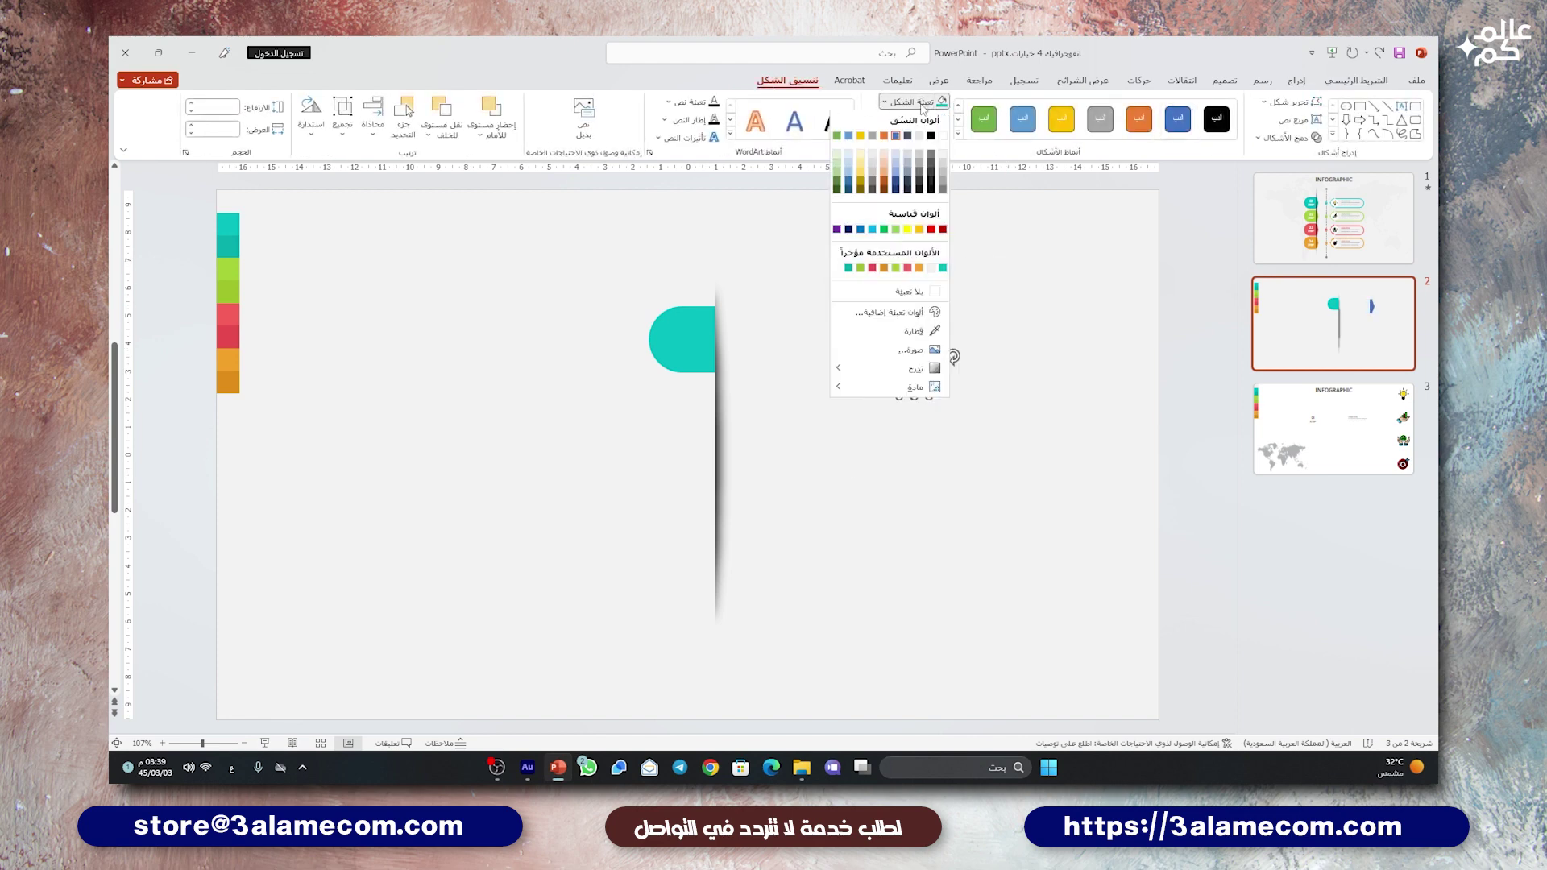
click(902, 333)
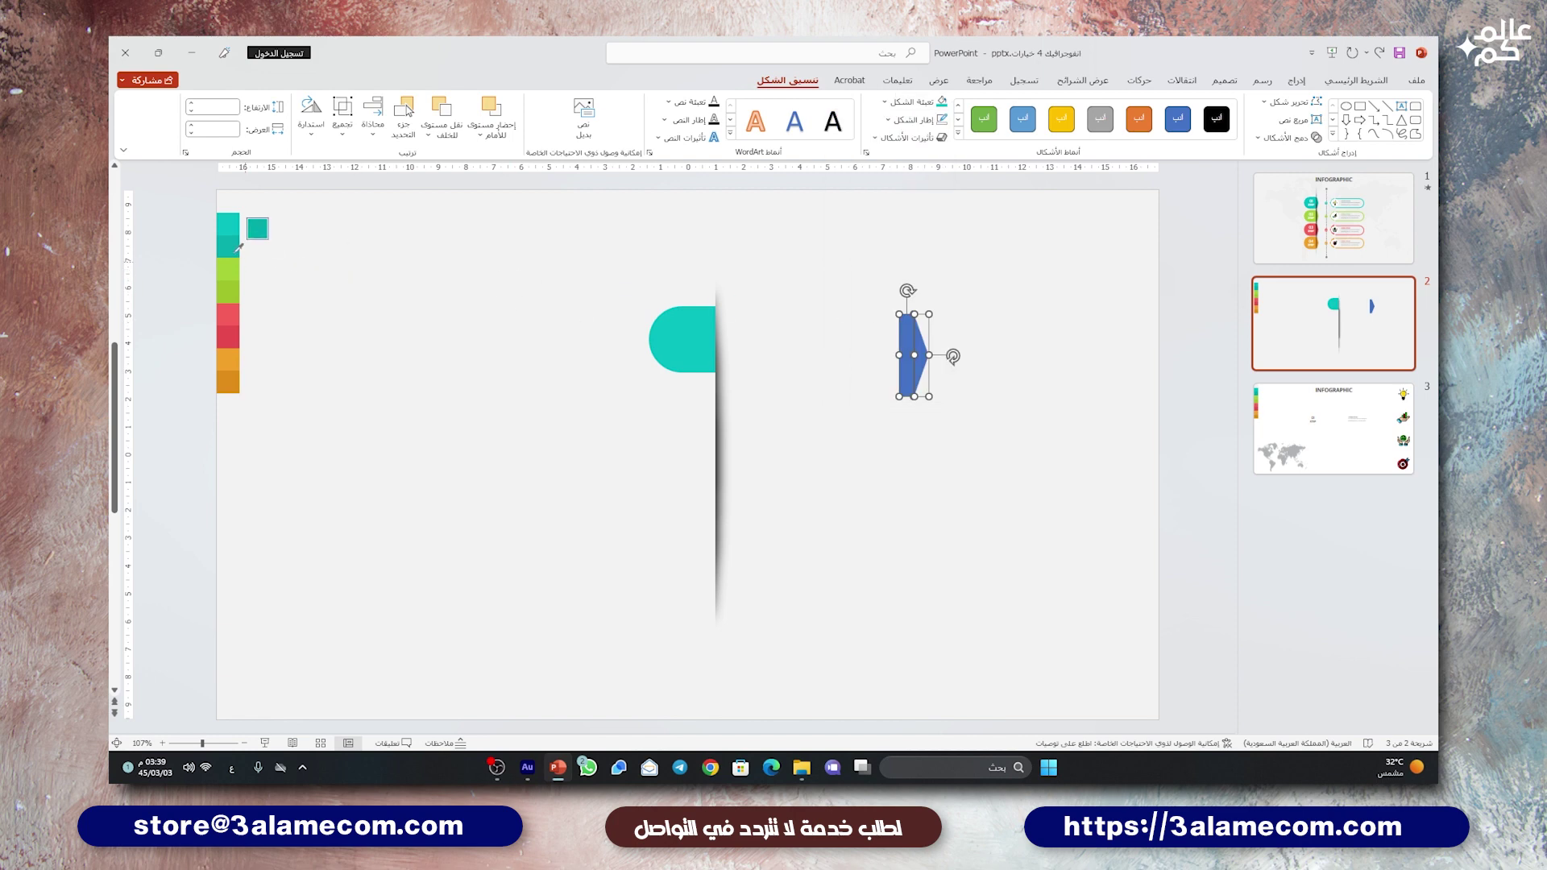
scroll(885, 346, up, 5)
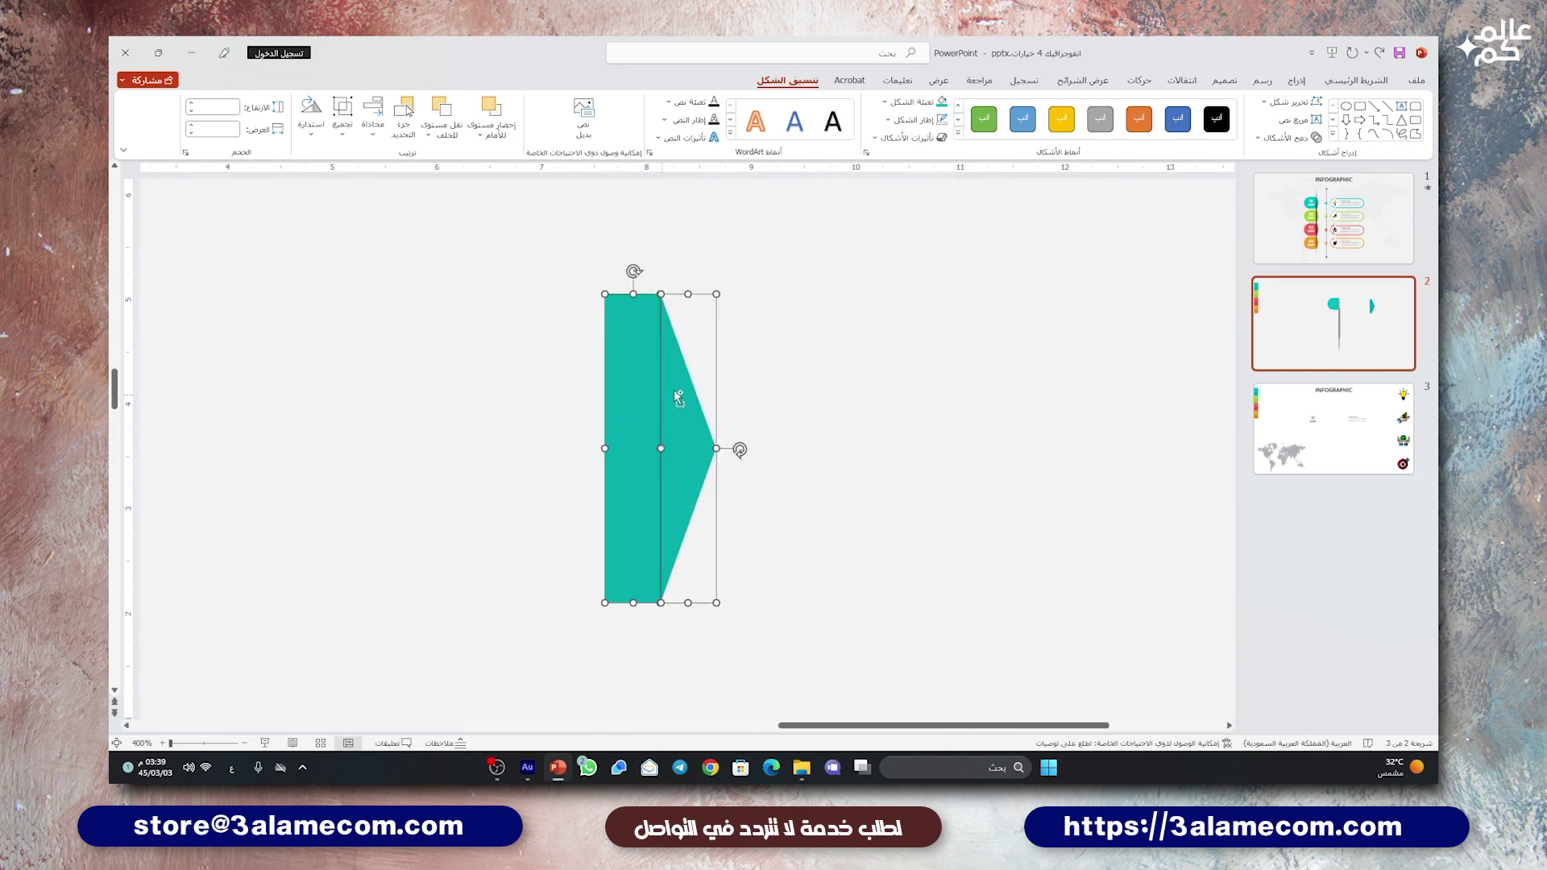
click(787, 358)
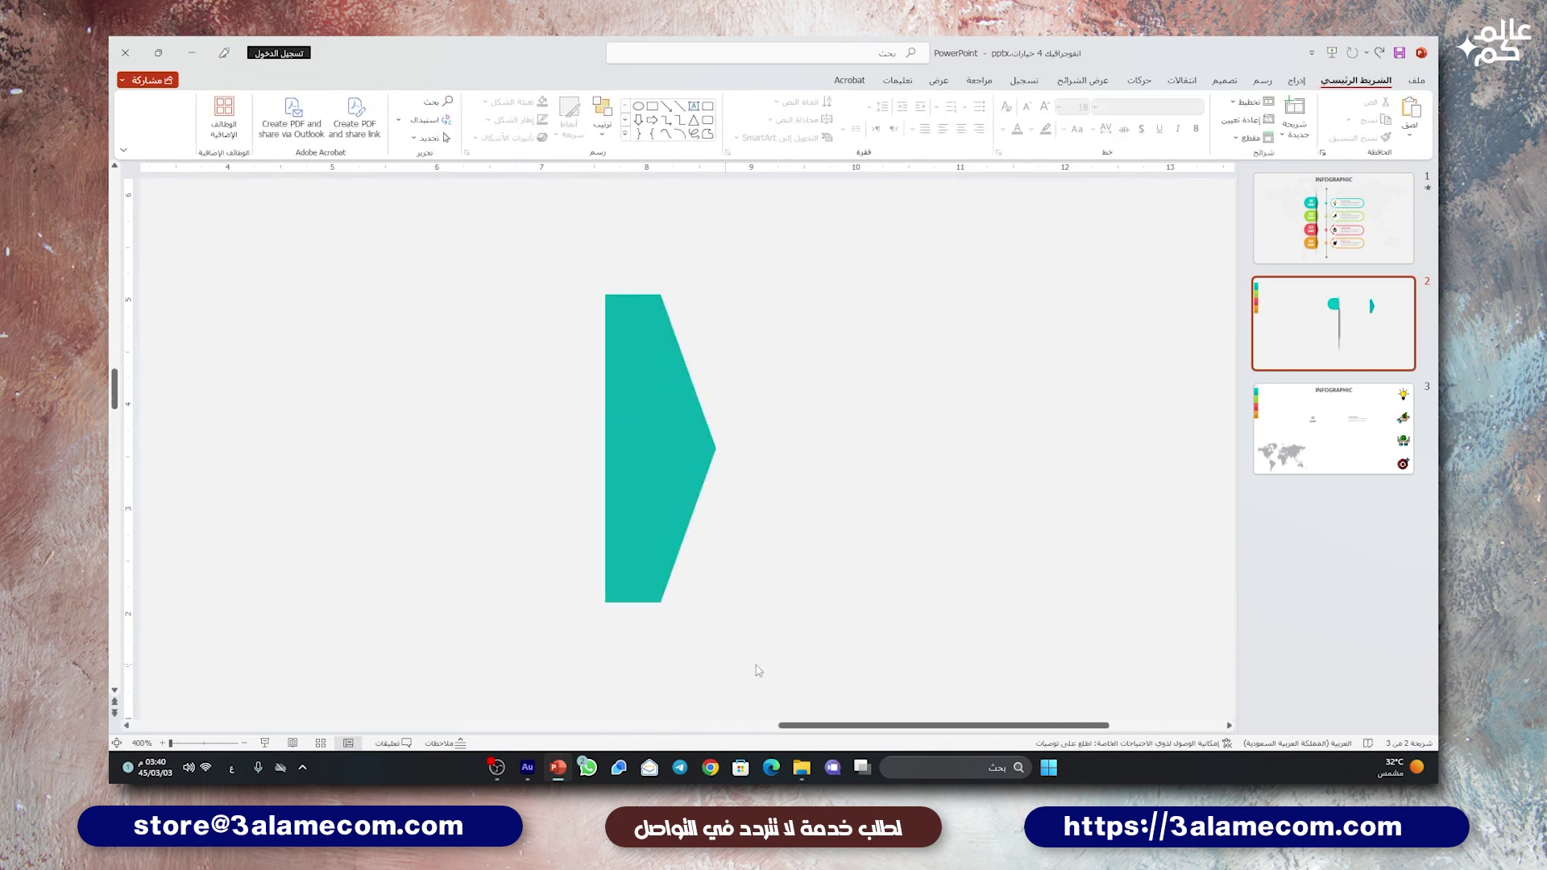
Step: Union the two teal pieces into one arrow and attach it to the tab's right edge
drag(493, 263, 794, 671)
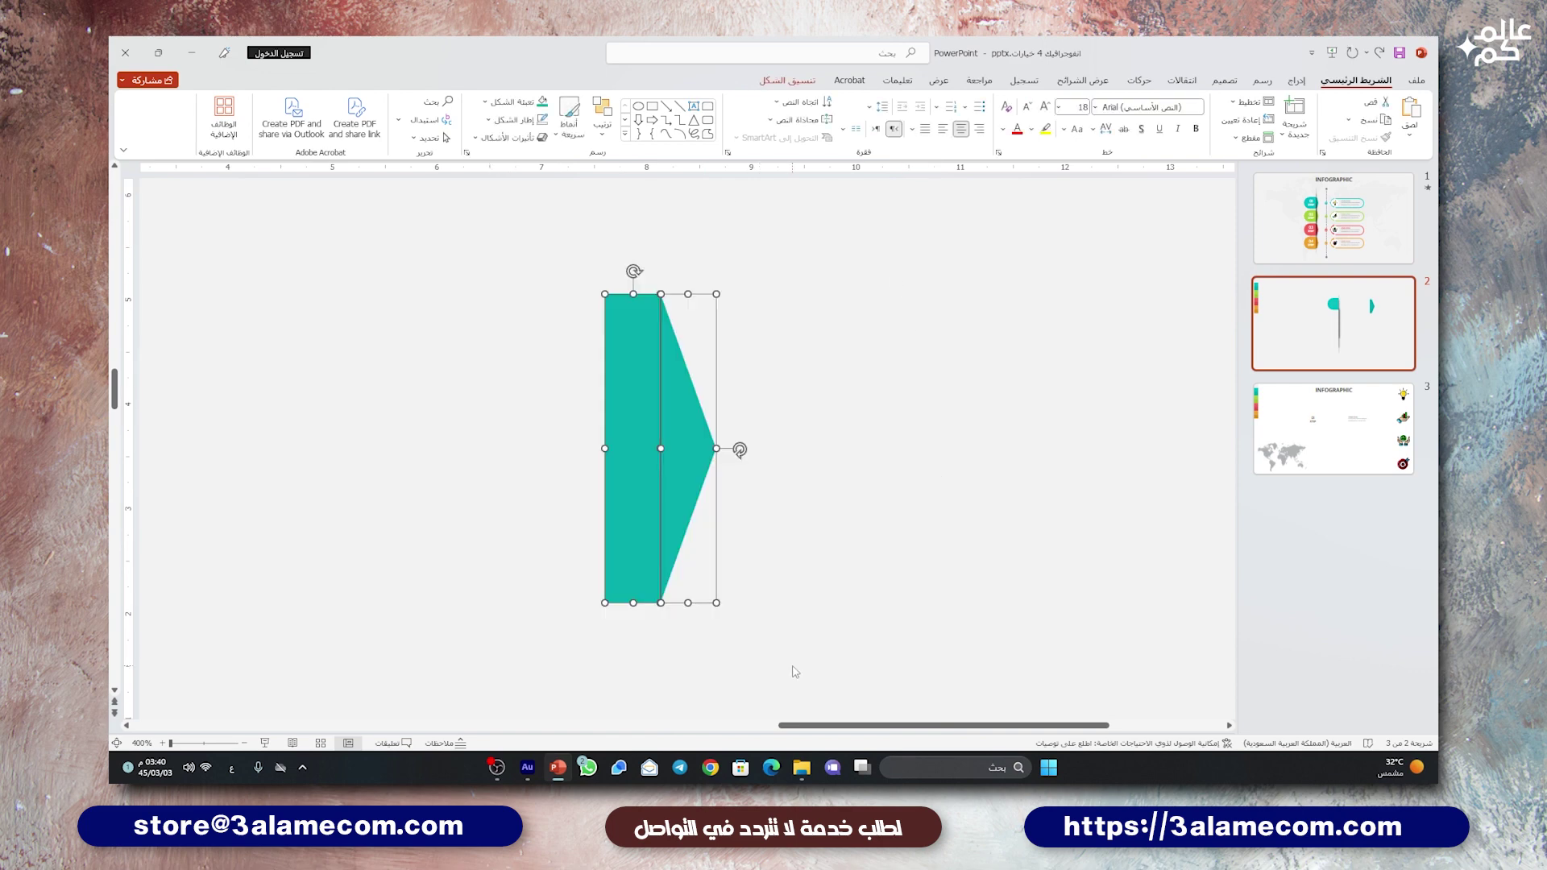
click(794, 84)
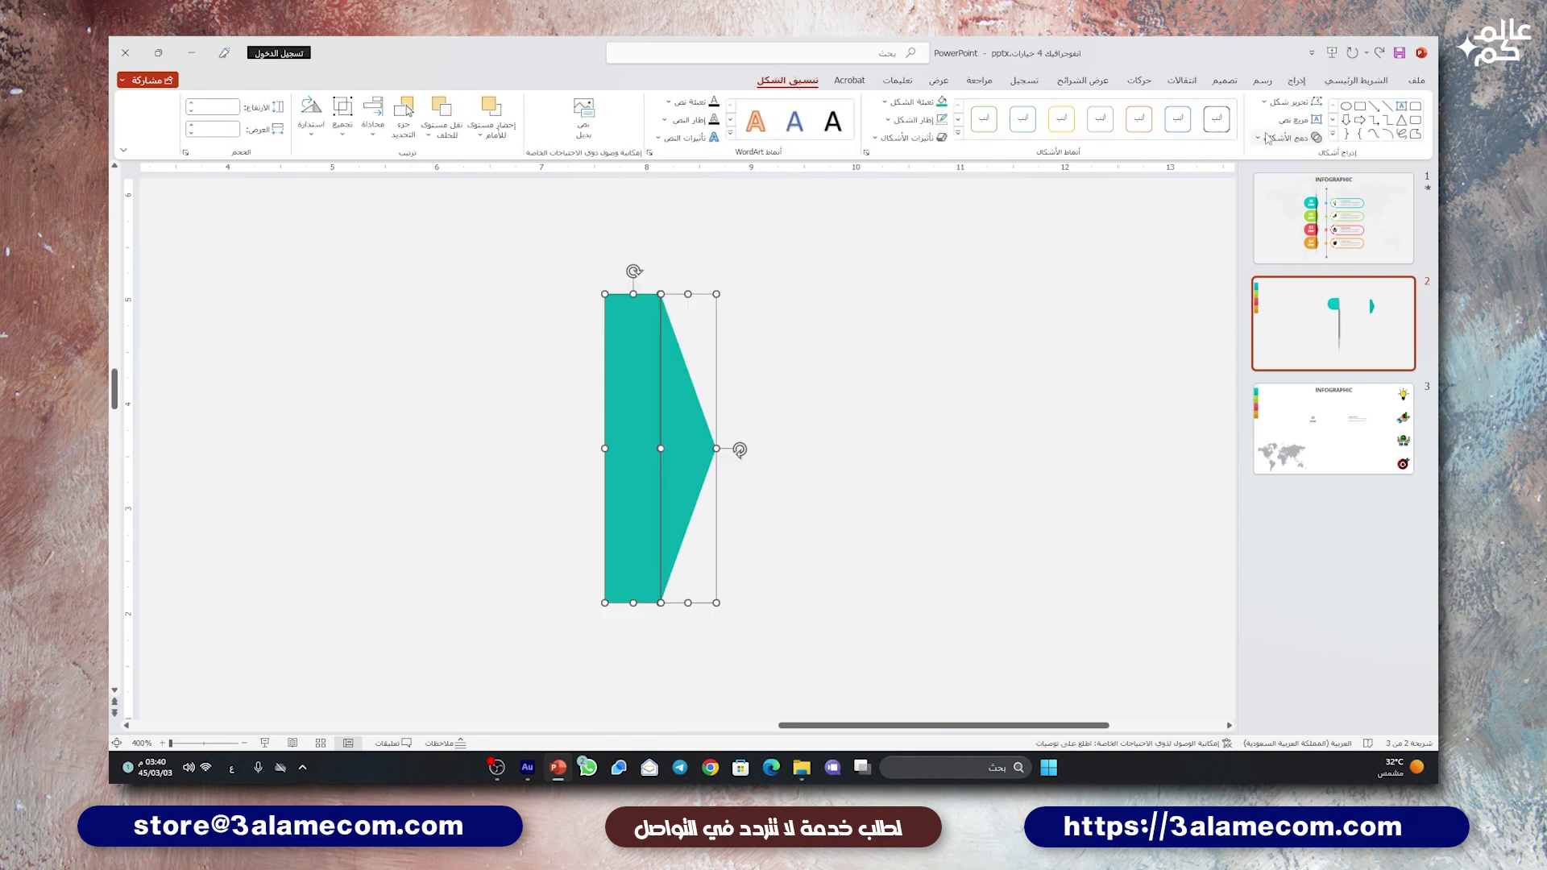
click(1267, 138)
click(1288, 161)
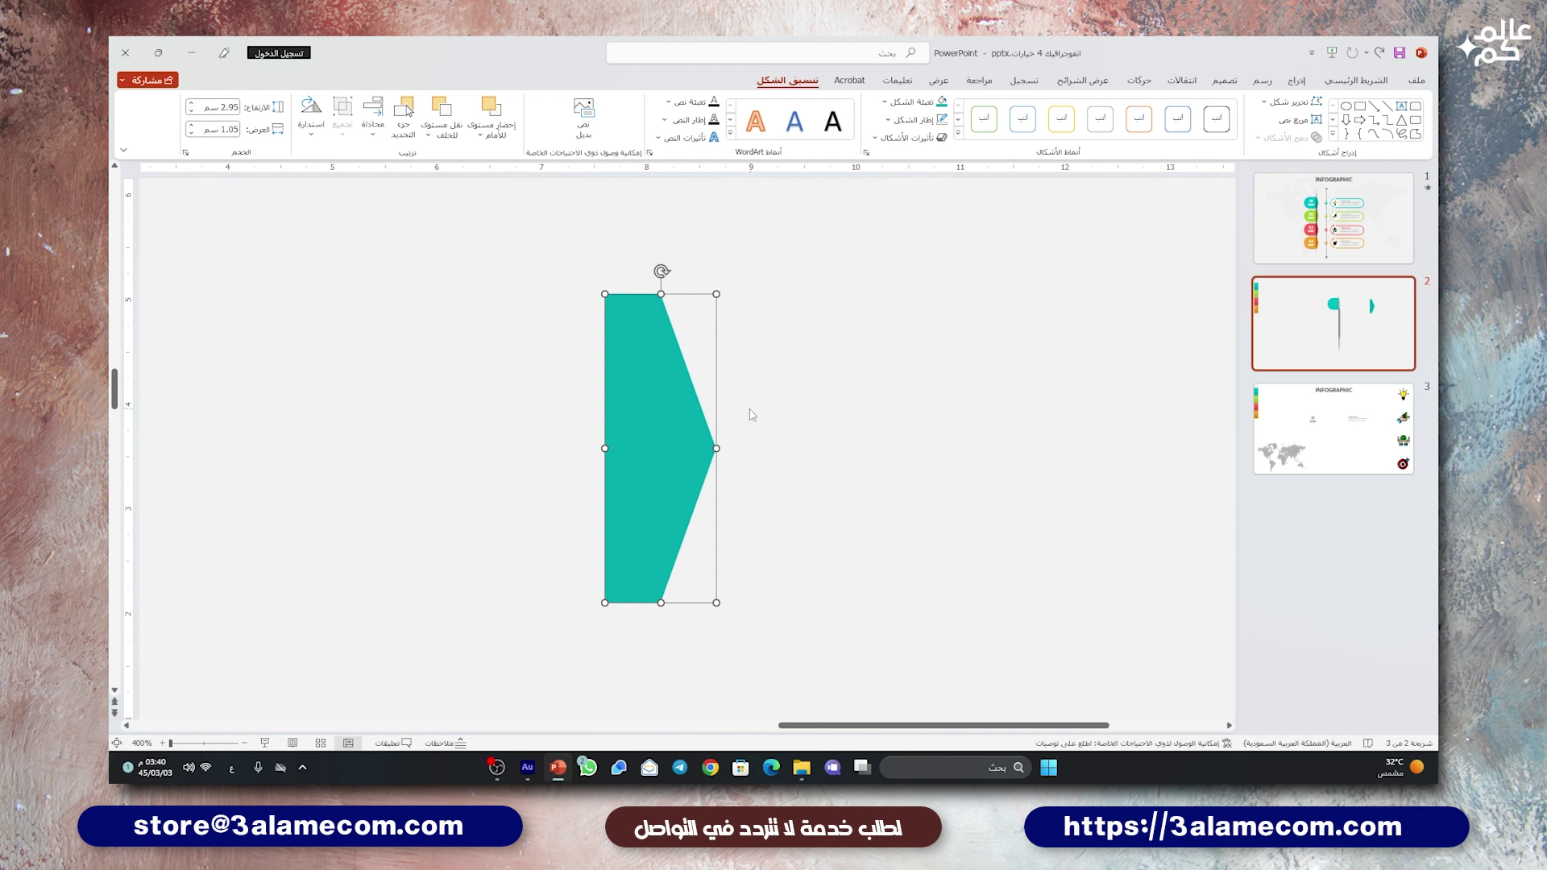
scroll(752, 415, down, 5)
drag(879, 409, 610, 389)
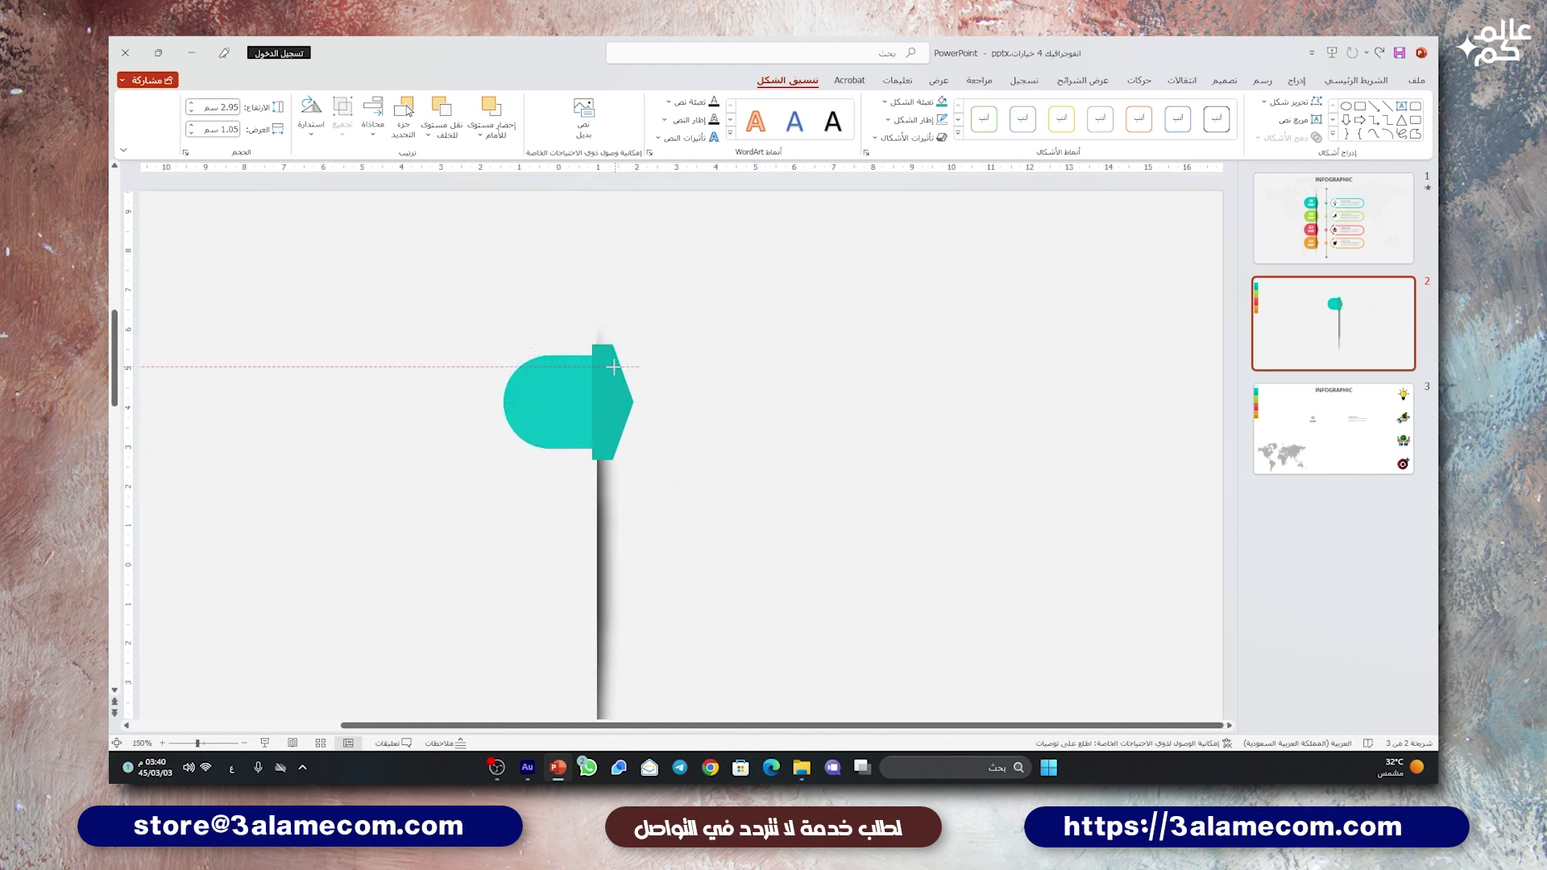
Step: Resize the arrow point to the tab's full height and 0.51 cm wide
click(612, 369)
scroll(612, 379, up, 5)
drag(668, 396, 650, 403)
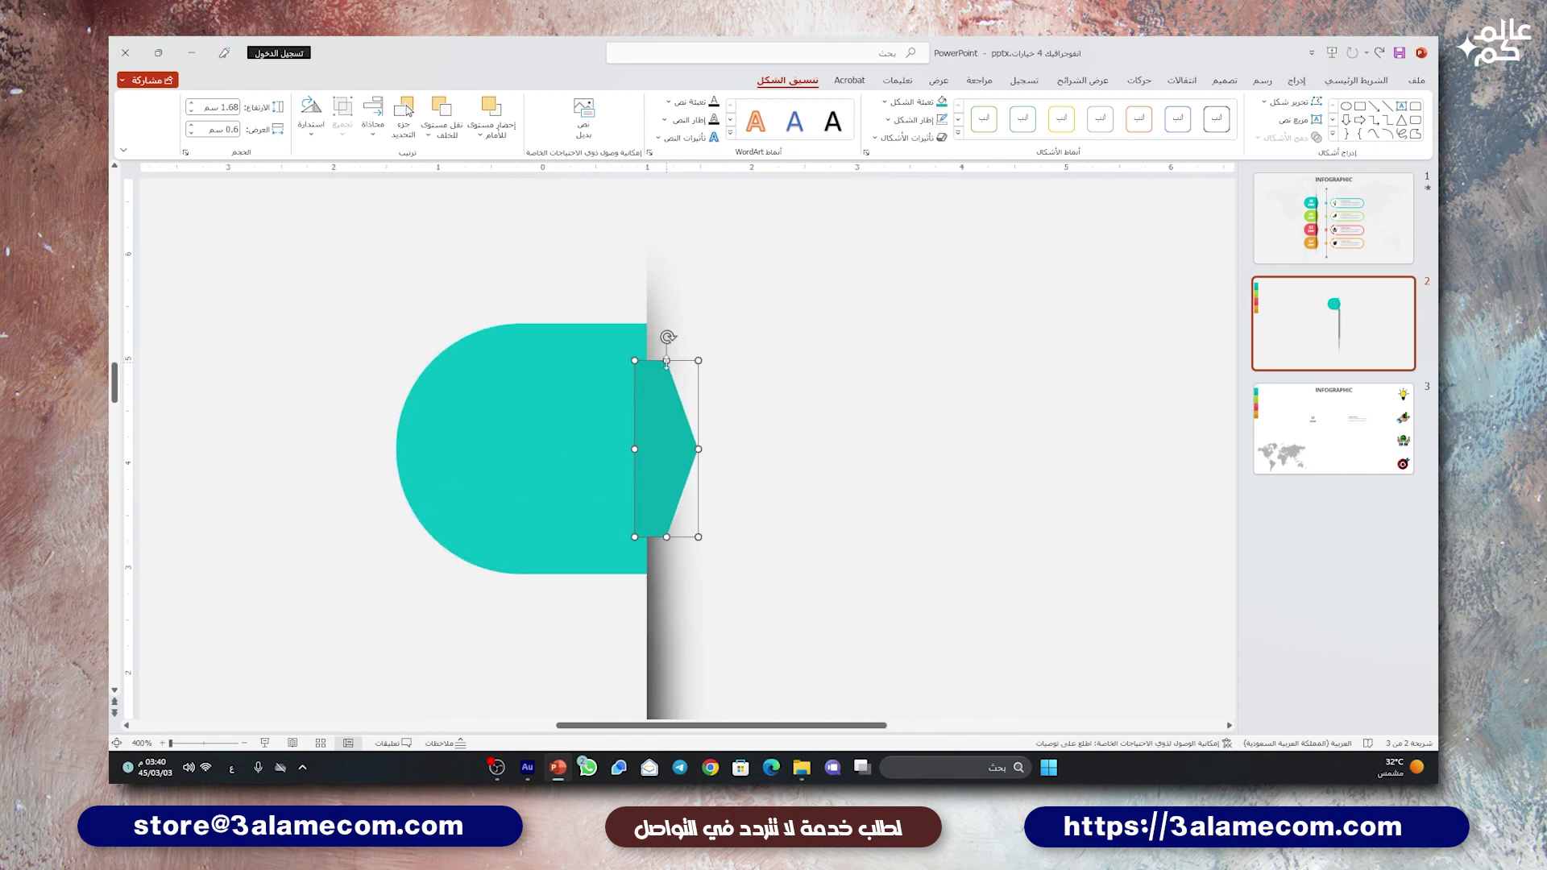
drag(666, 362, 667, 342)
drag(695, 445, 688, 448)
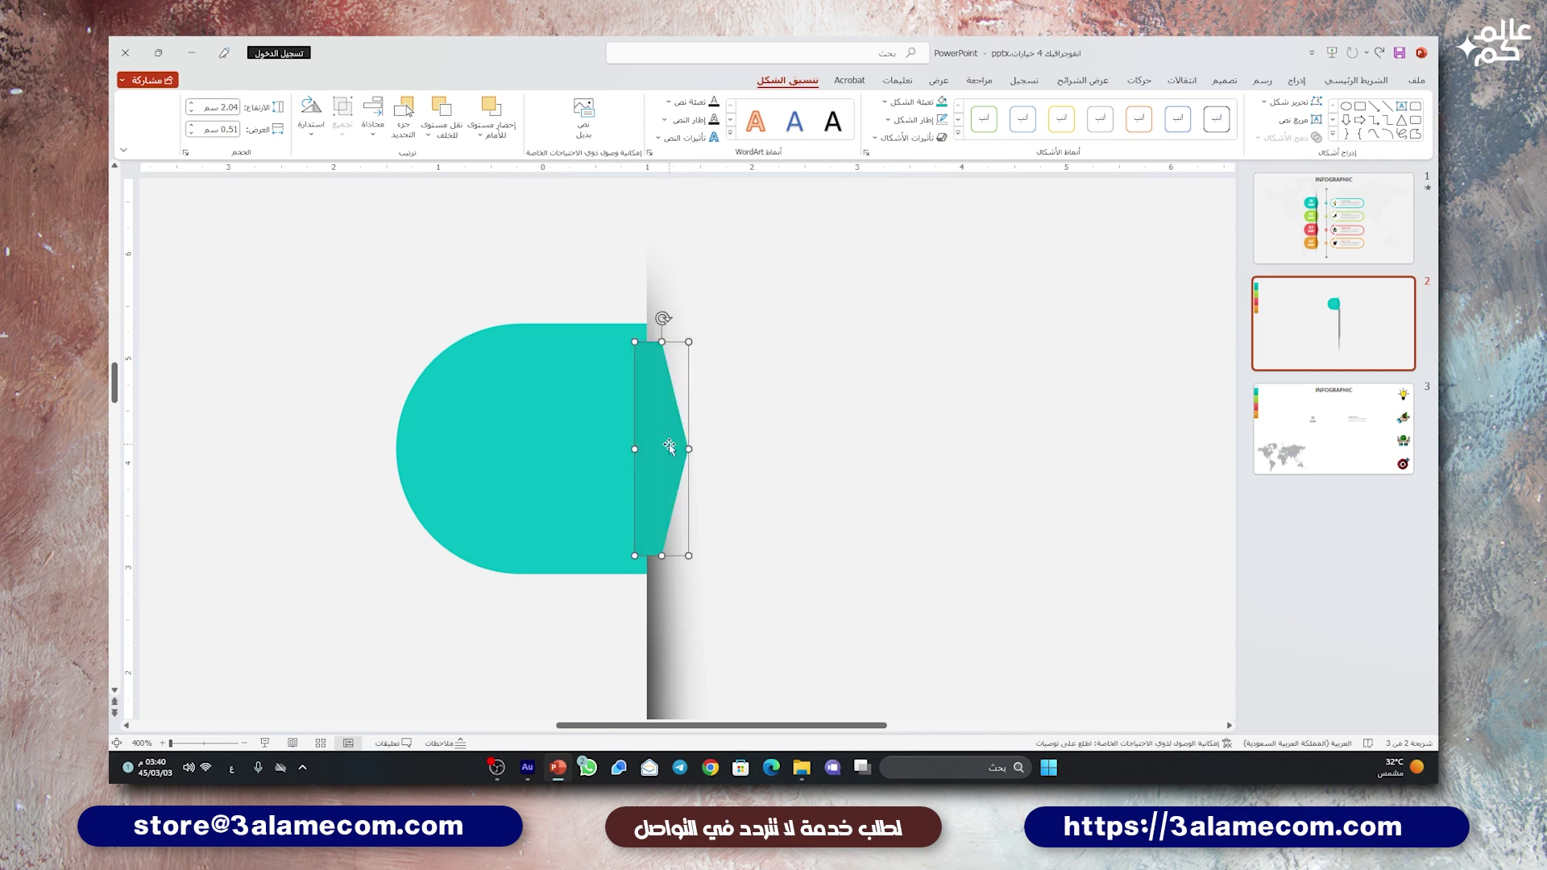
Step: Send the arrow point backward and move the shadow strip over its right edge
right_click(668, 448)
click(620, 296)
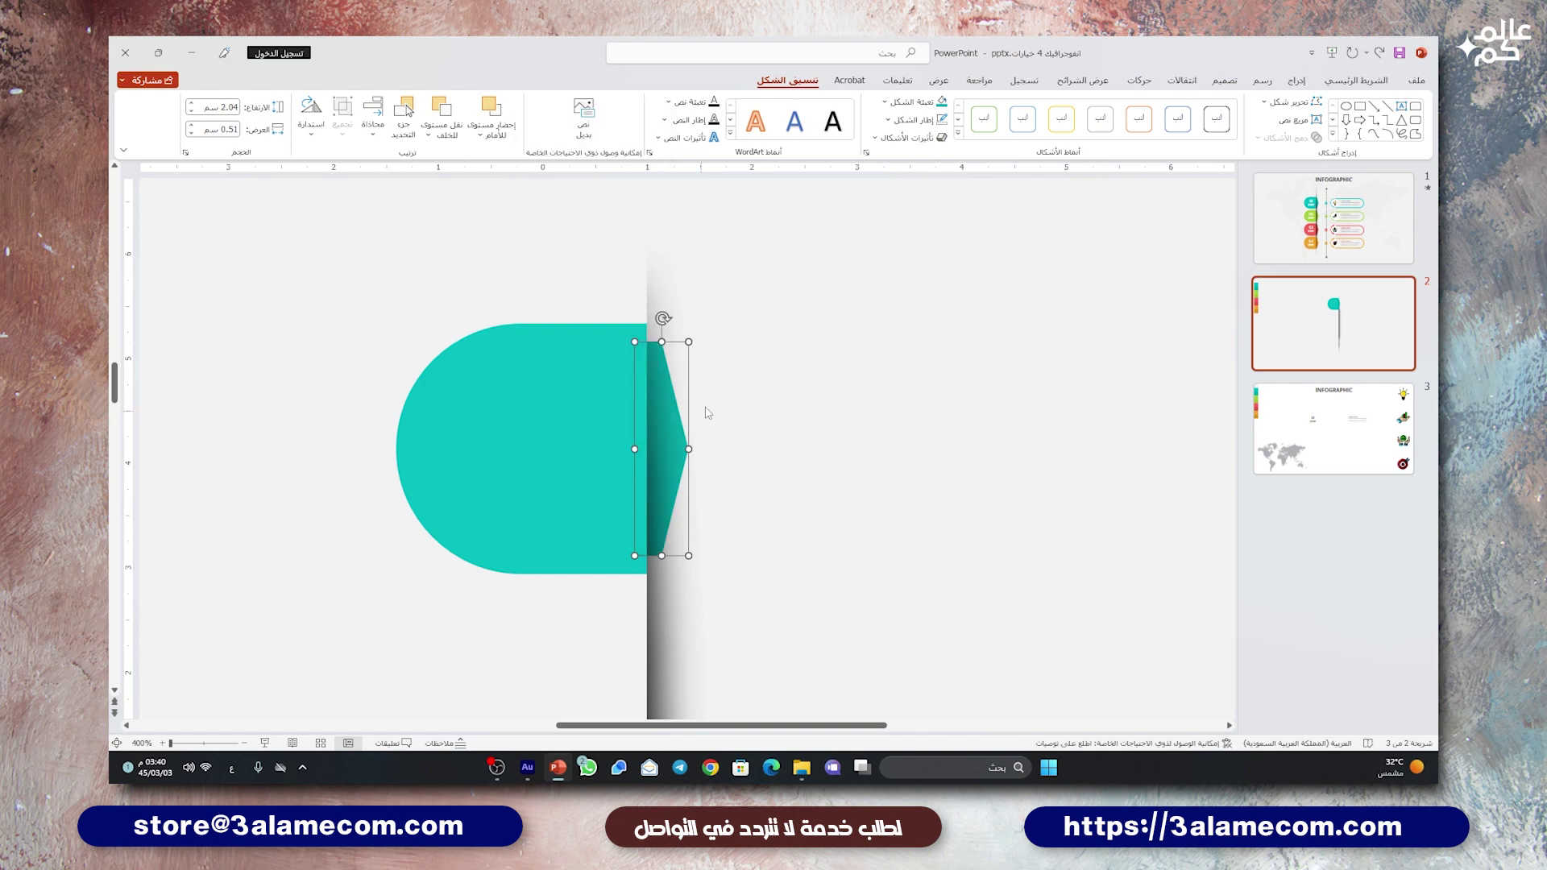
mouse_move(647, 284)
mouse_down()
mouse_move(702, 281)
mouse_move(690, 300)
mouse_move(766, 356)
mouse_up()
click(766, 355)
ctrl+scroll(766, 355, down, 10)
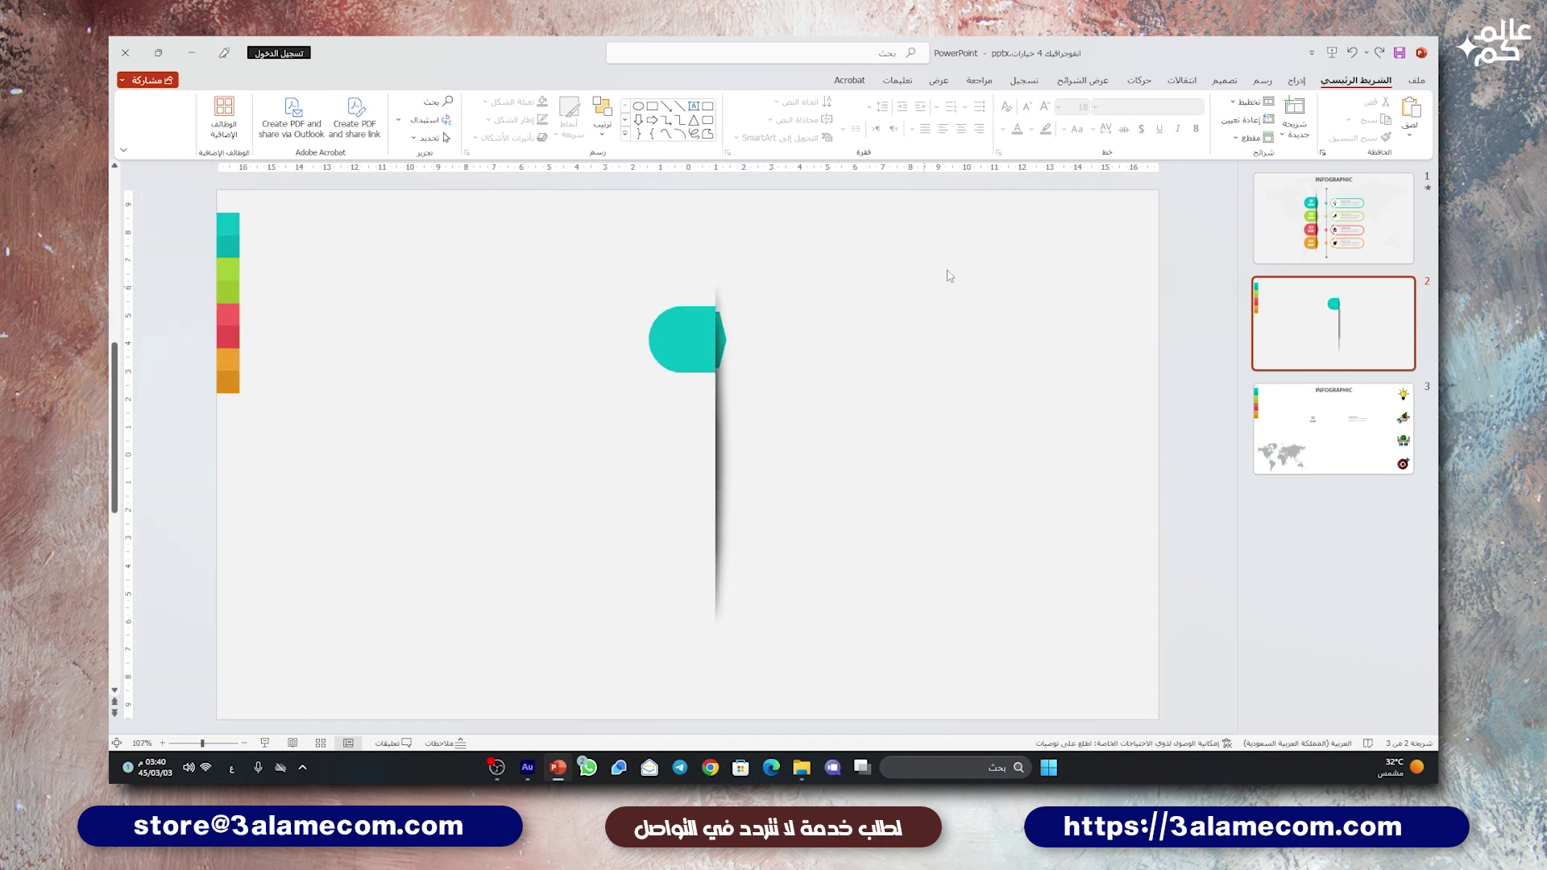
Step: Draw a vertical line right of the tab and centre it vertically on the slide
click(1294, 80)
click(1199, 113)
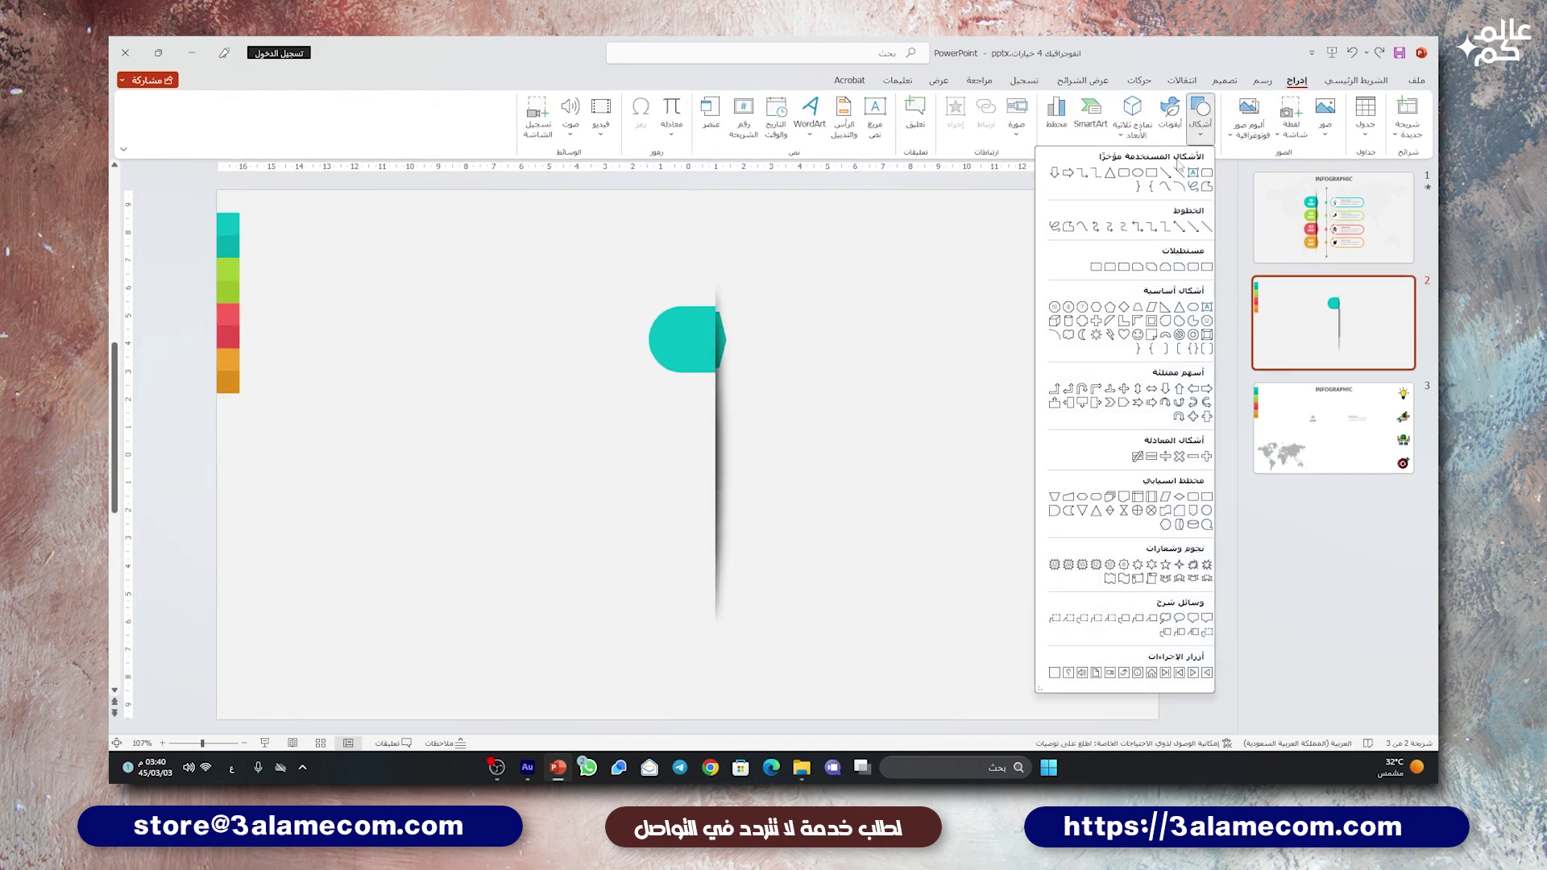
click(1178, 173)
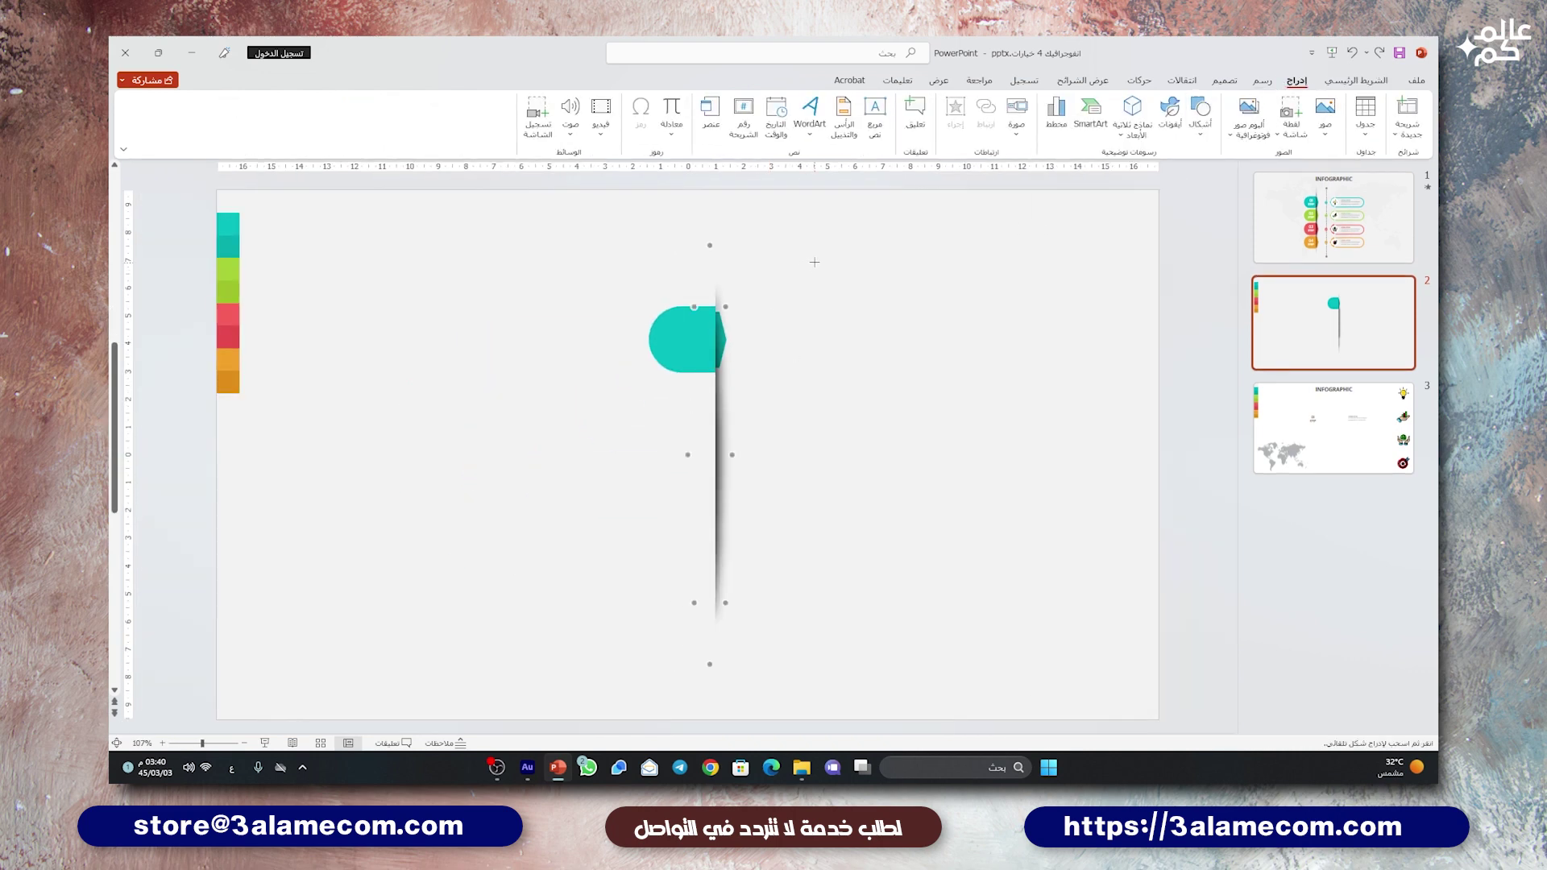
drag(809, 644, 814, 644)
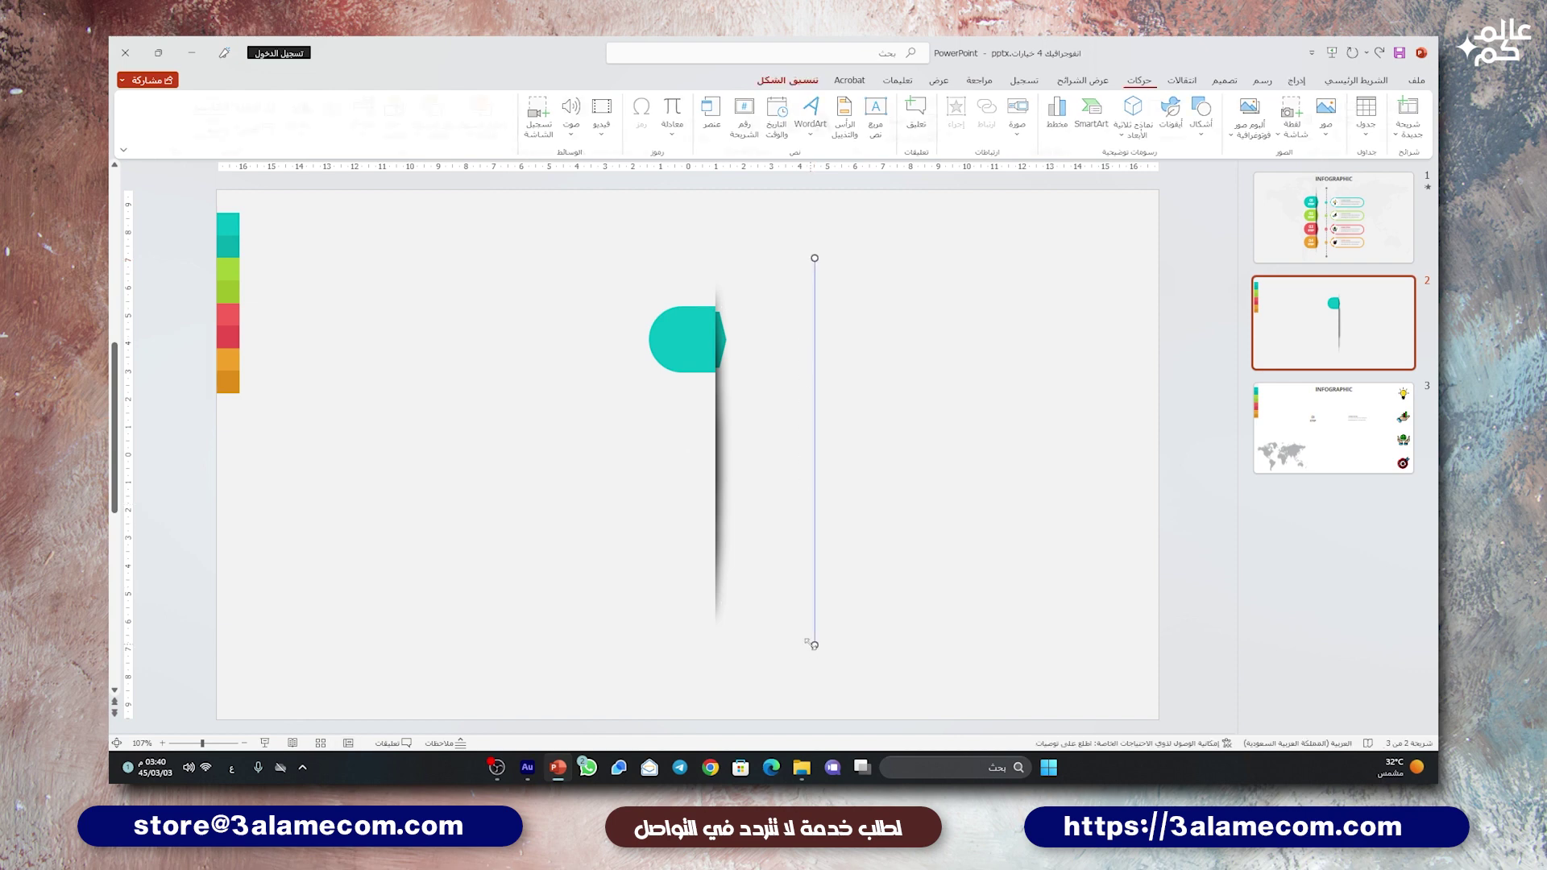
click(372, 117)
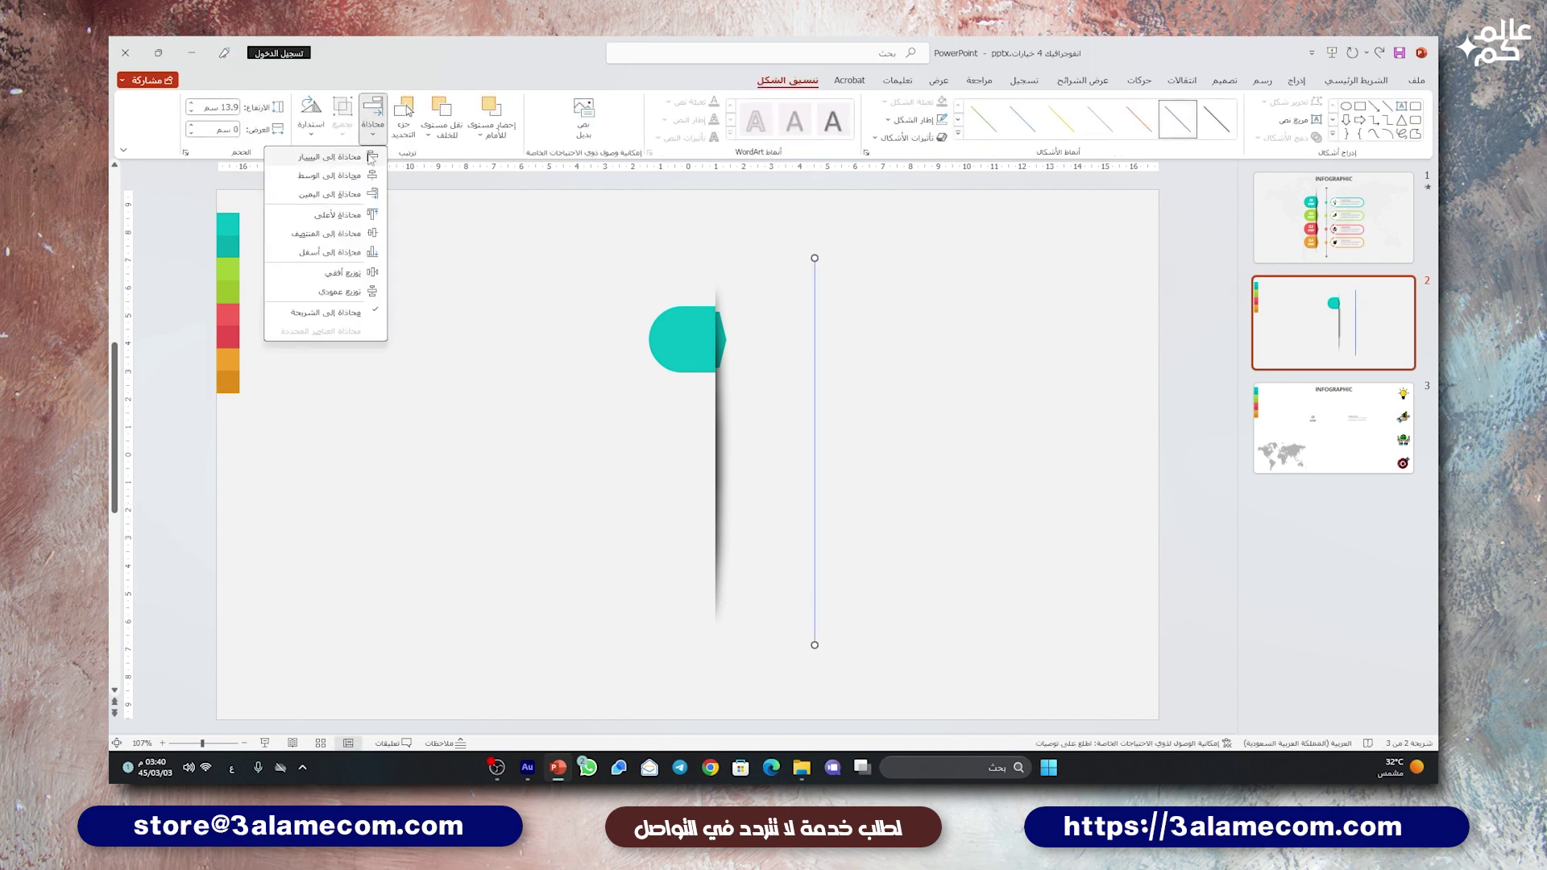
click(357, 237)
Step: Style the line 2.25 pt, dashed, dark grey, with round dot ends
click(914, 119)
mouse_move(900, 368)
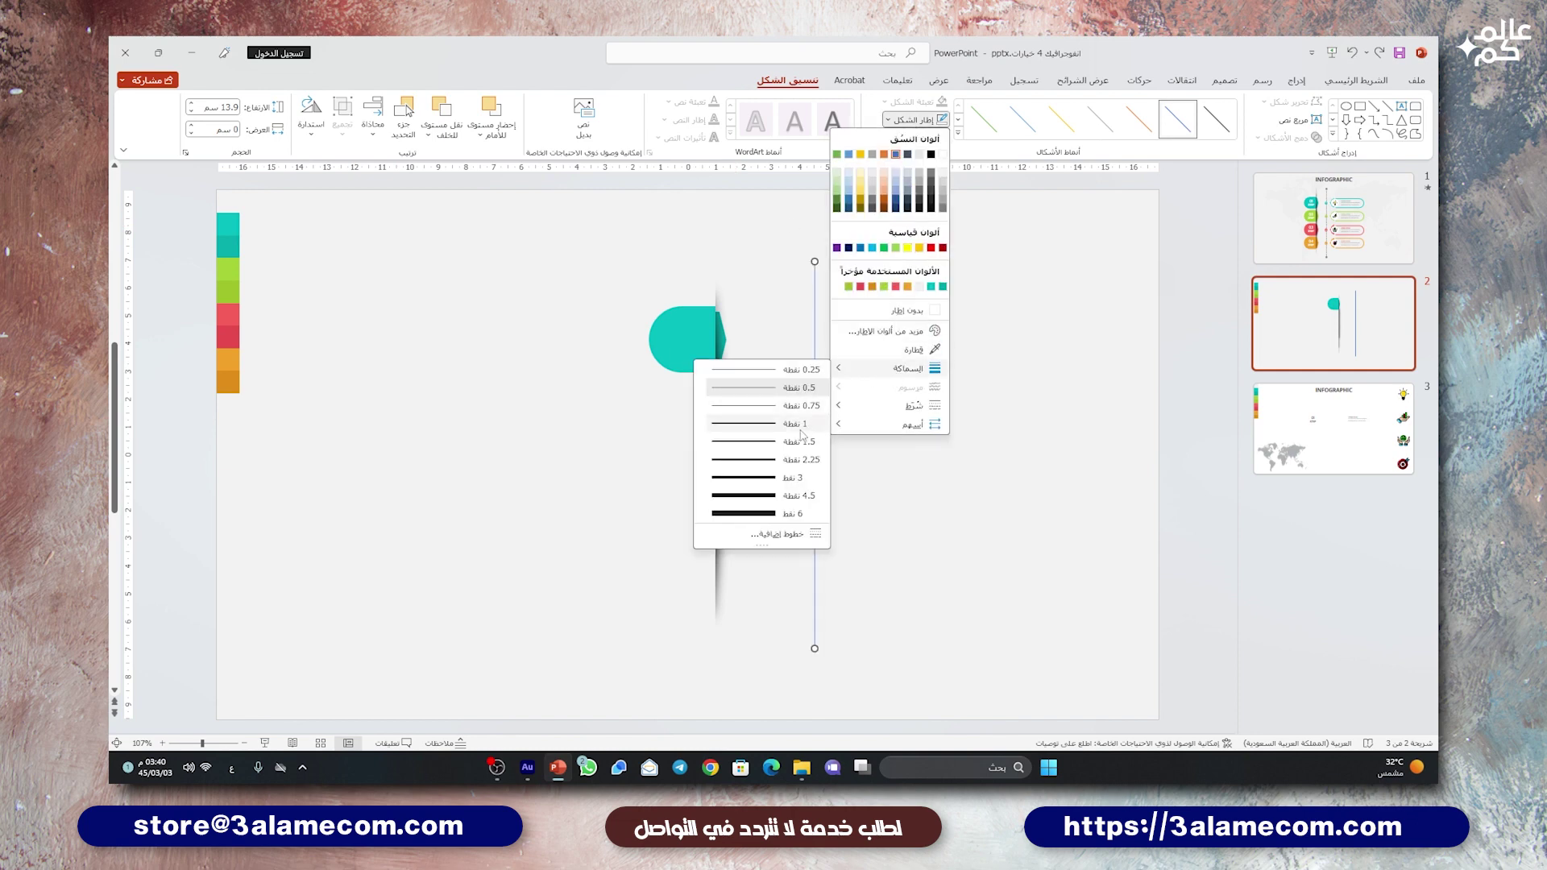
click(765, 460)
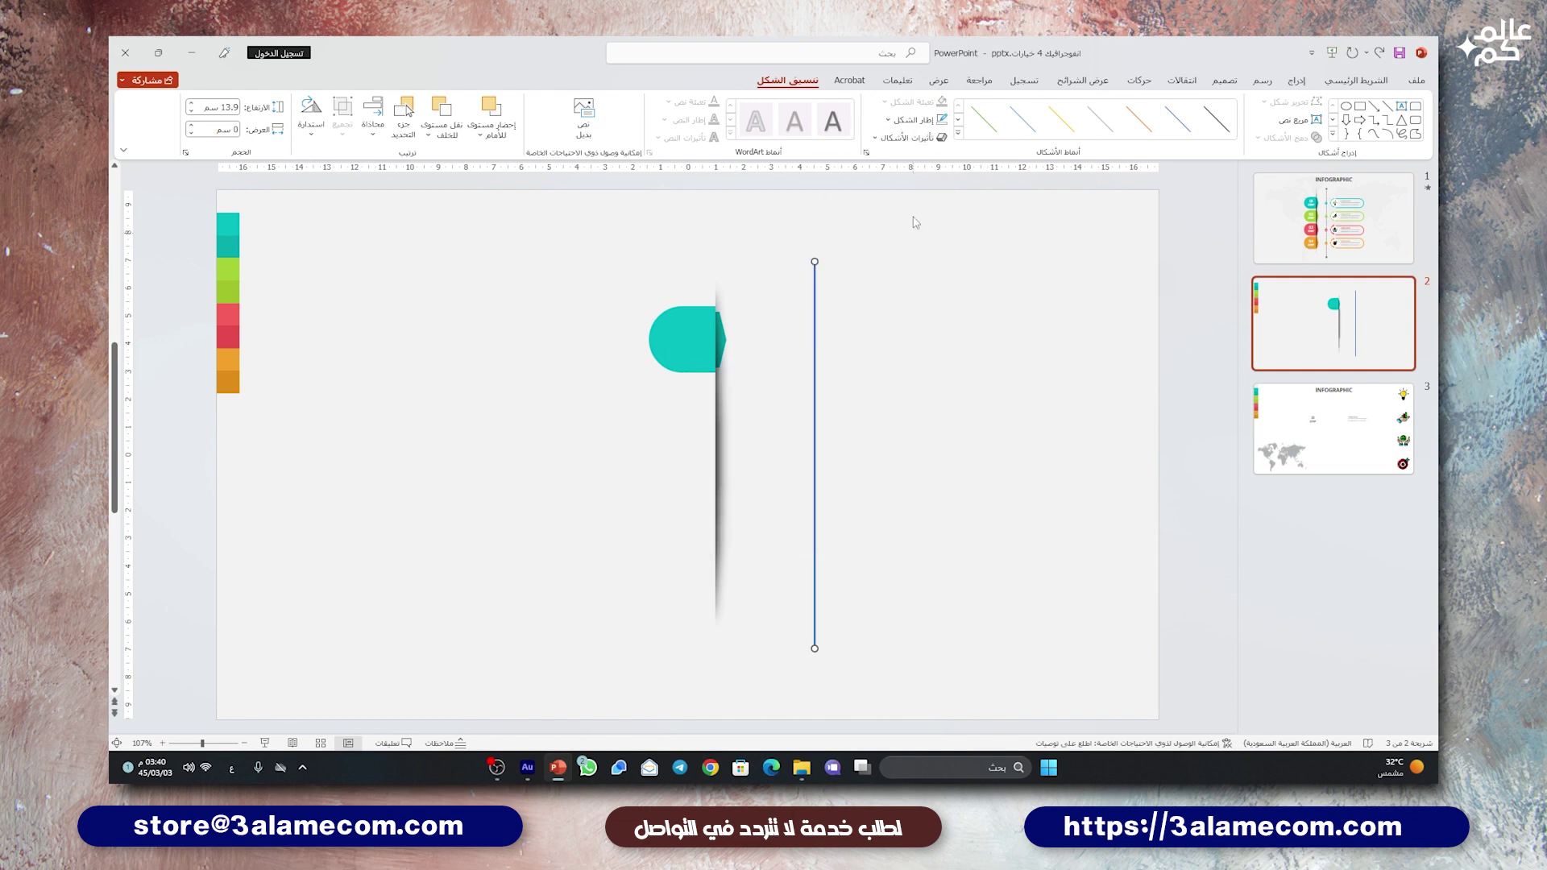
click(910, 119)
mouse_move(895, 404)
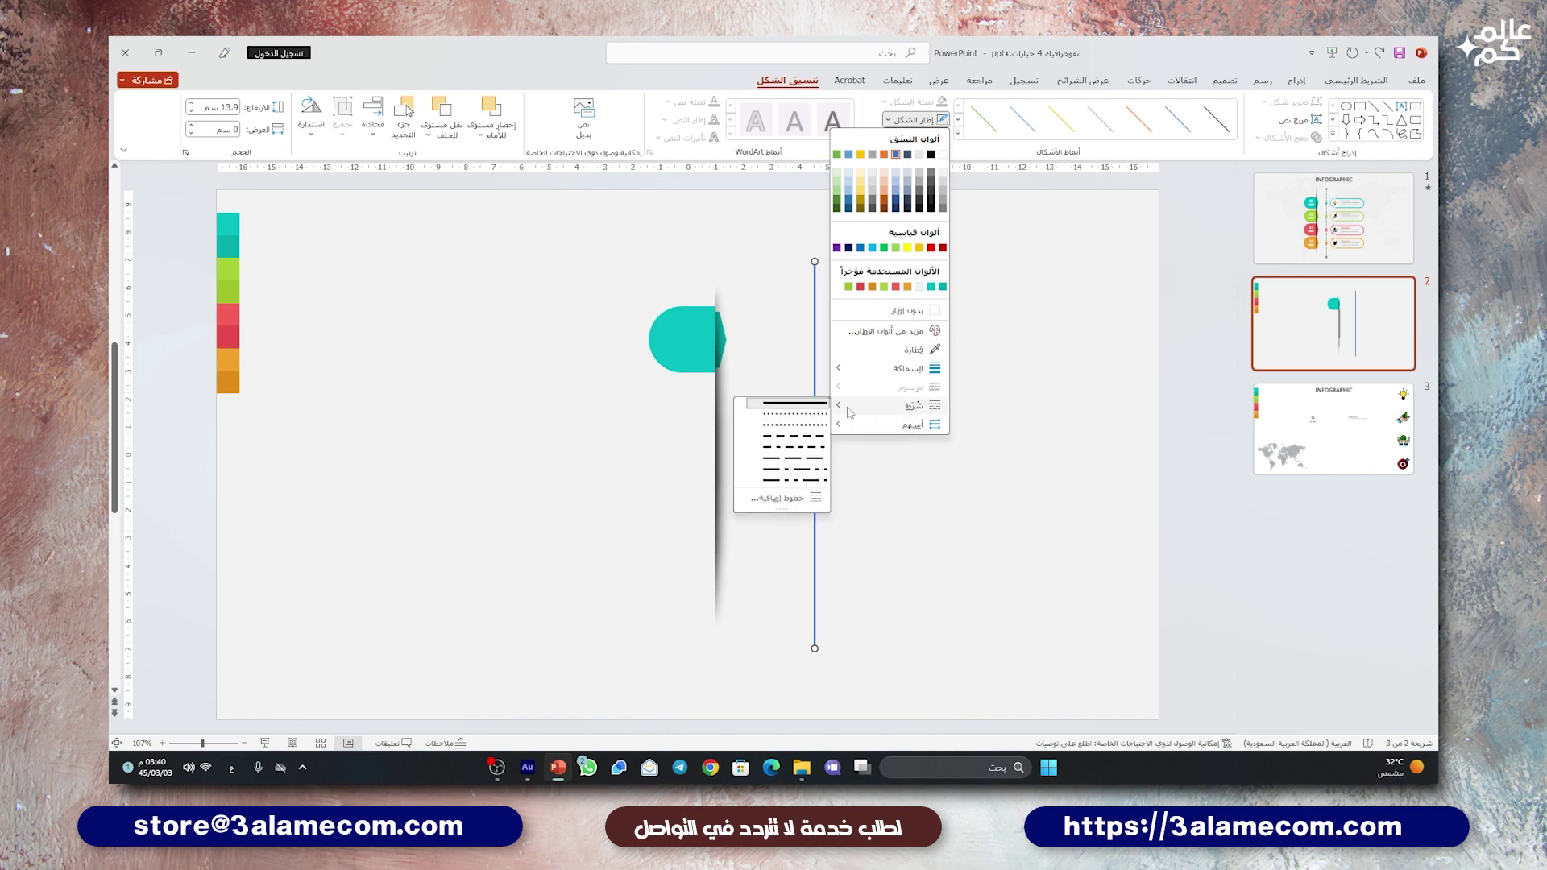
click(792, 427)
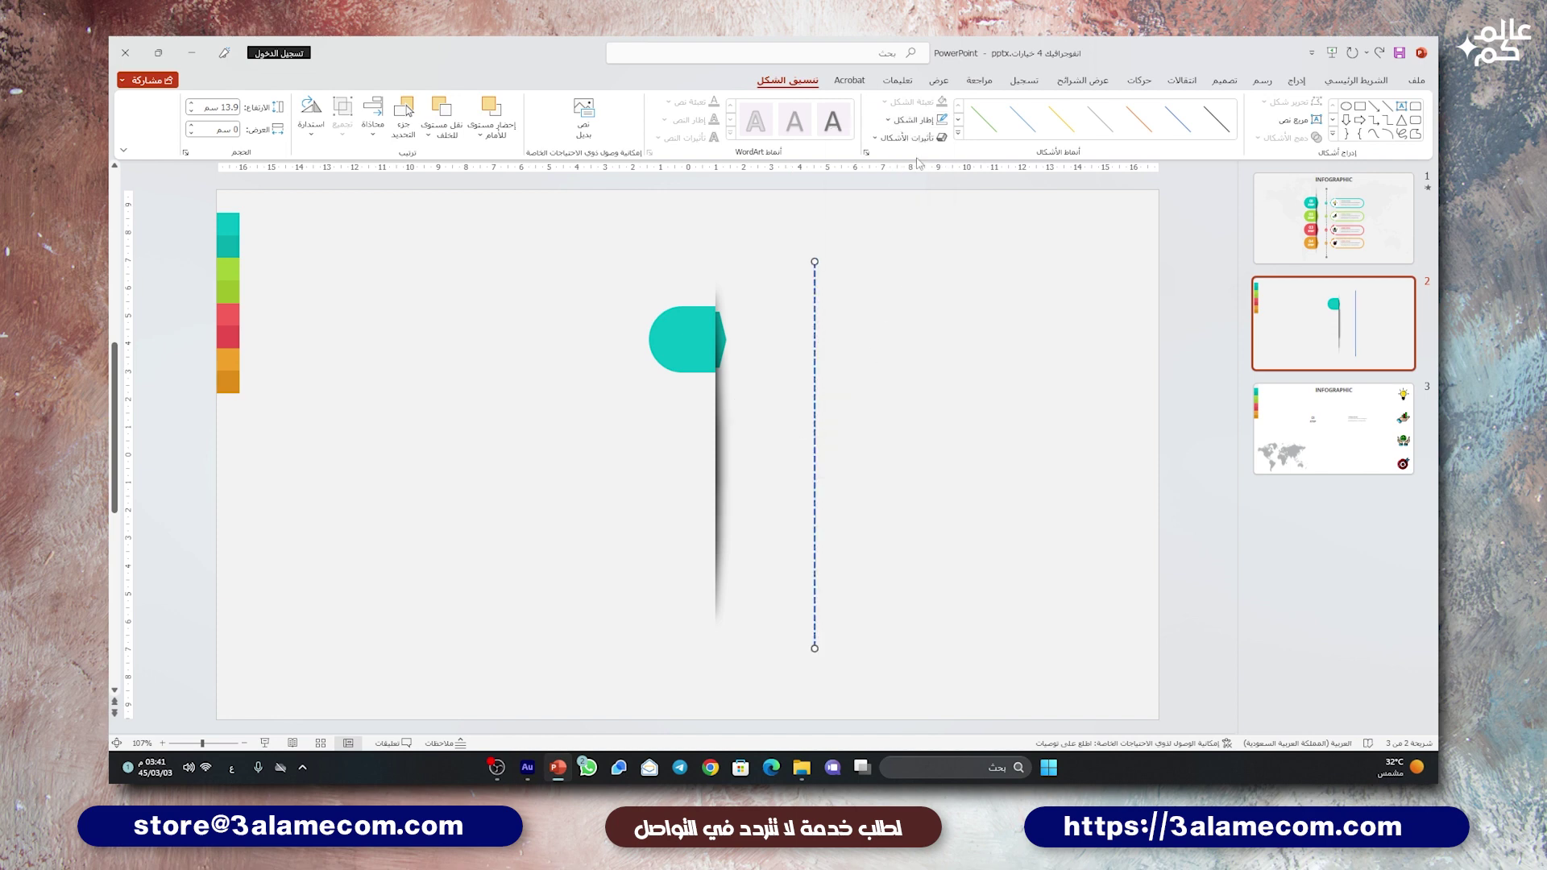
click(914, 120)
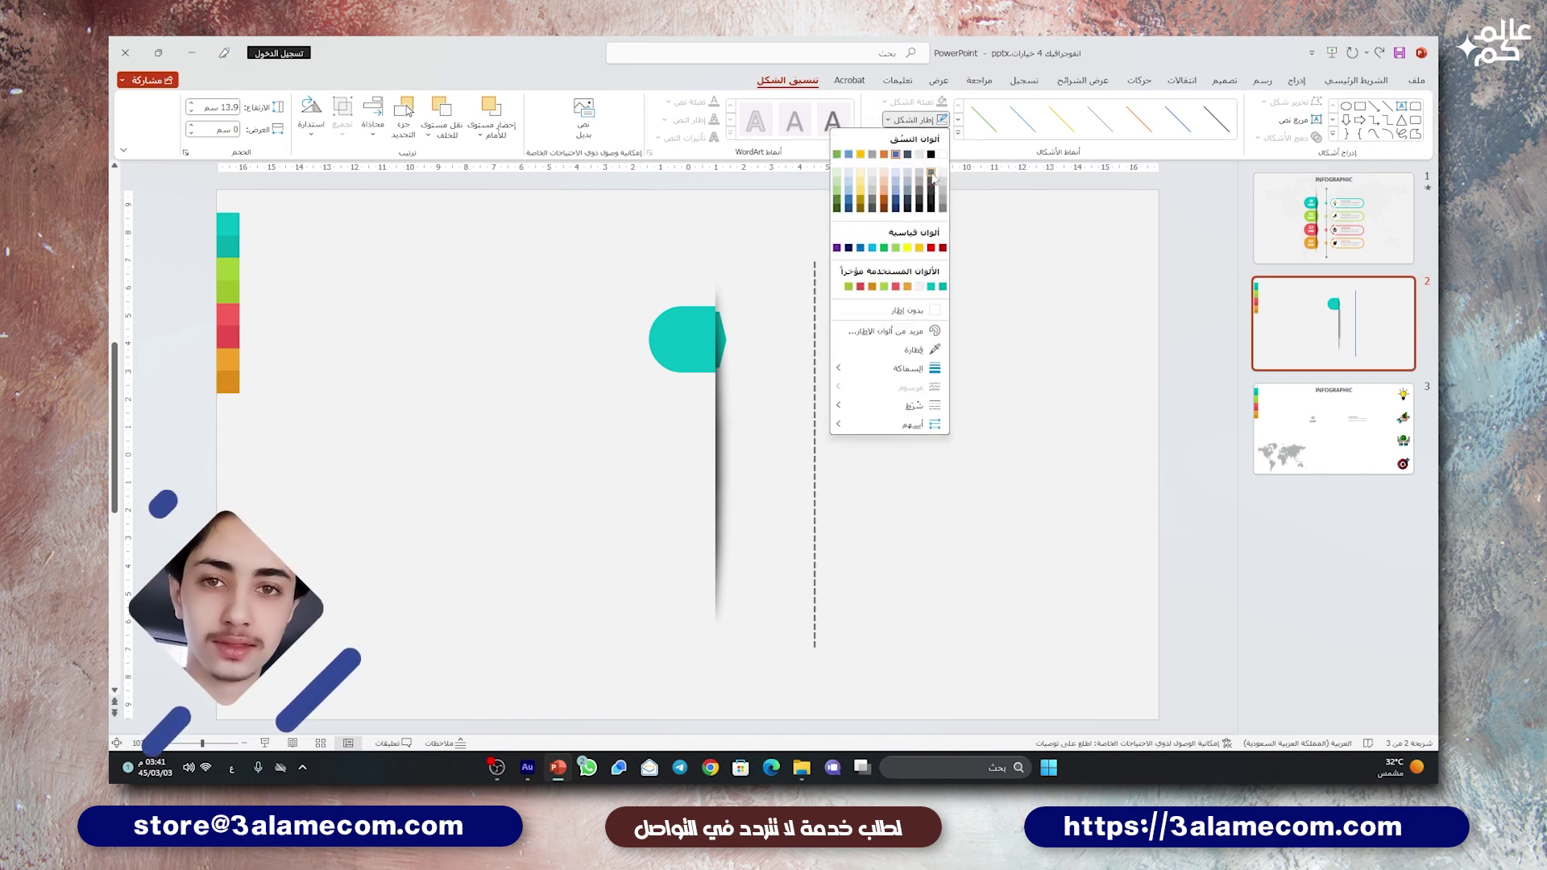
click(931, 174)
click(914, 119)
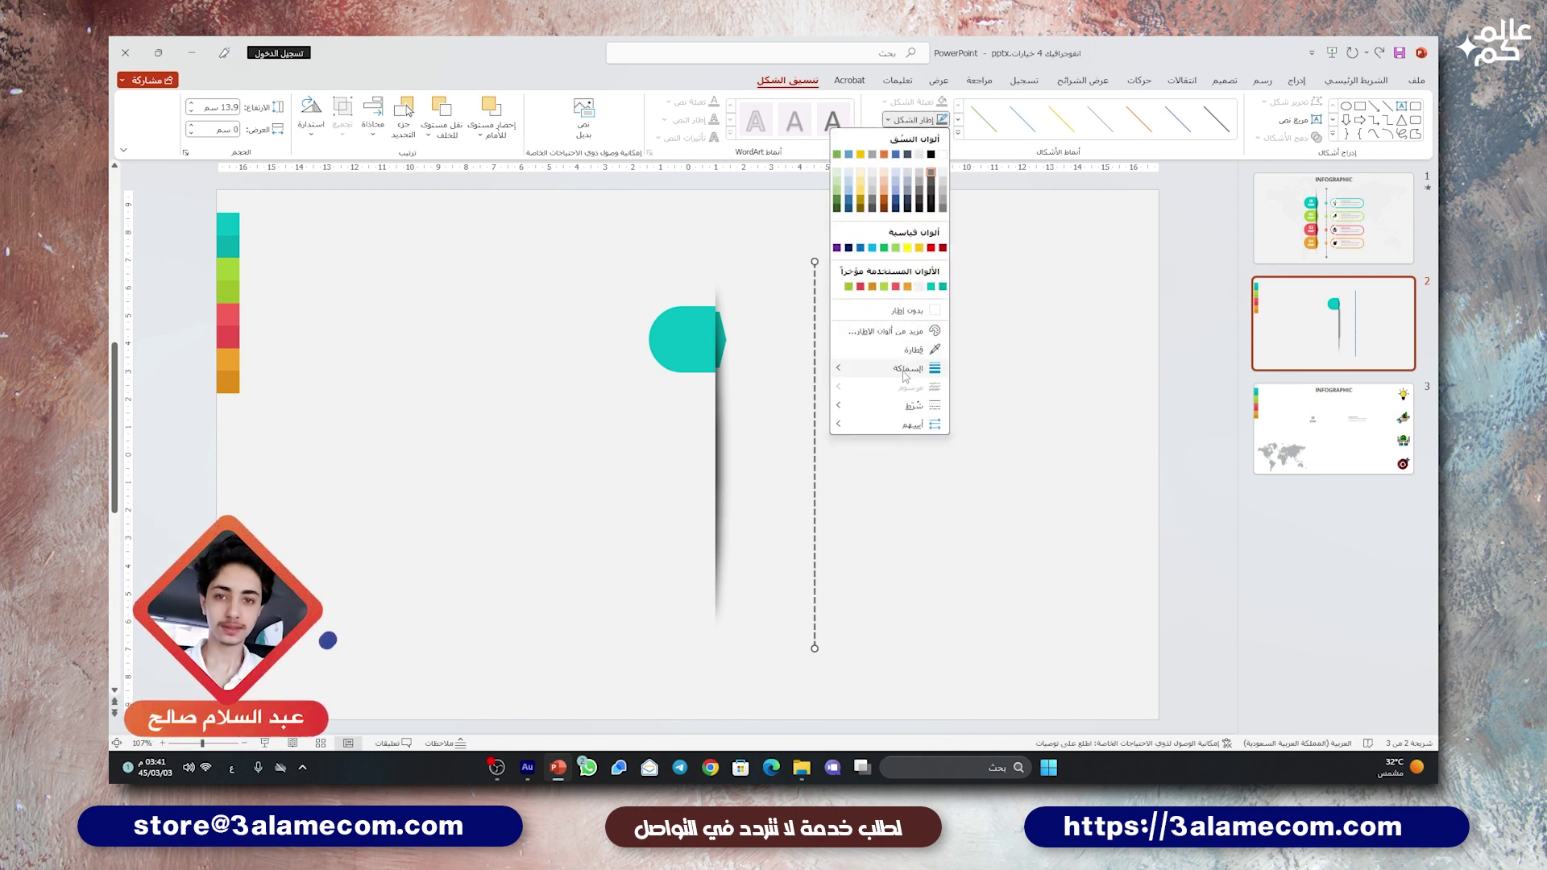
mouse_move(909, 368)
click(785, 439)
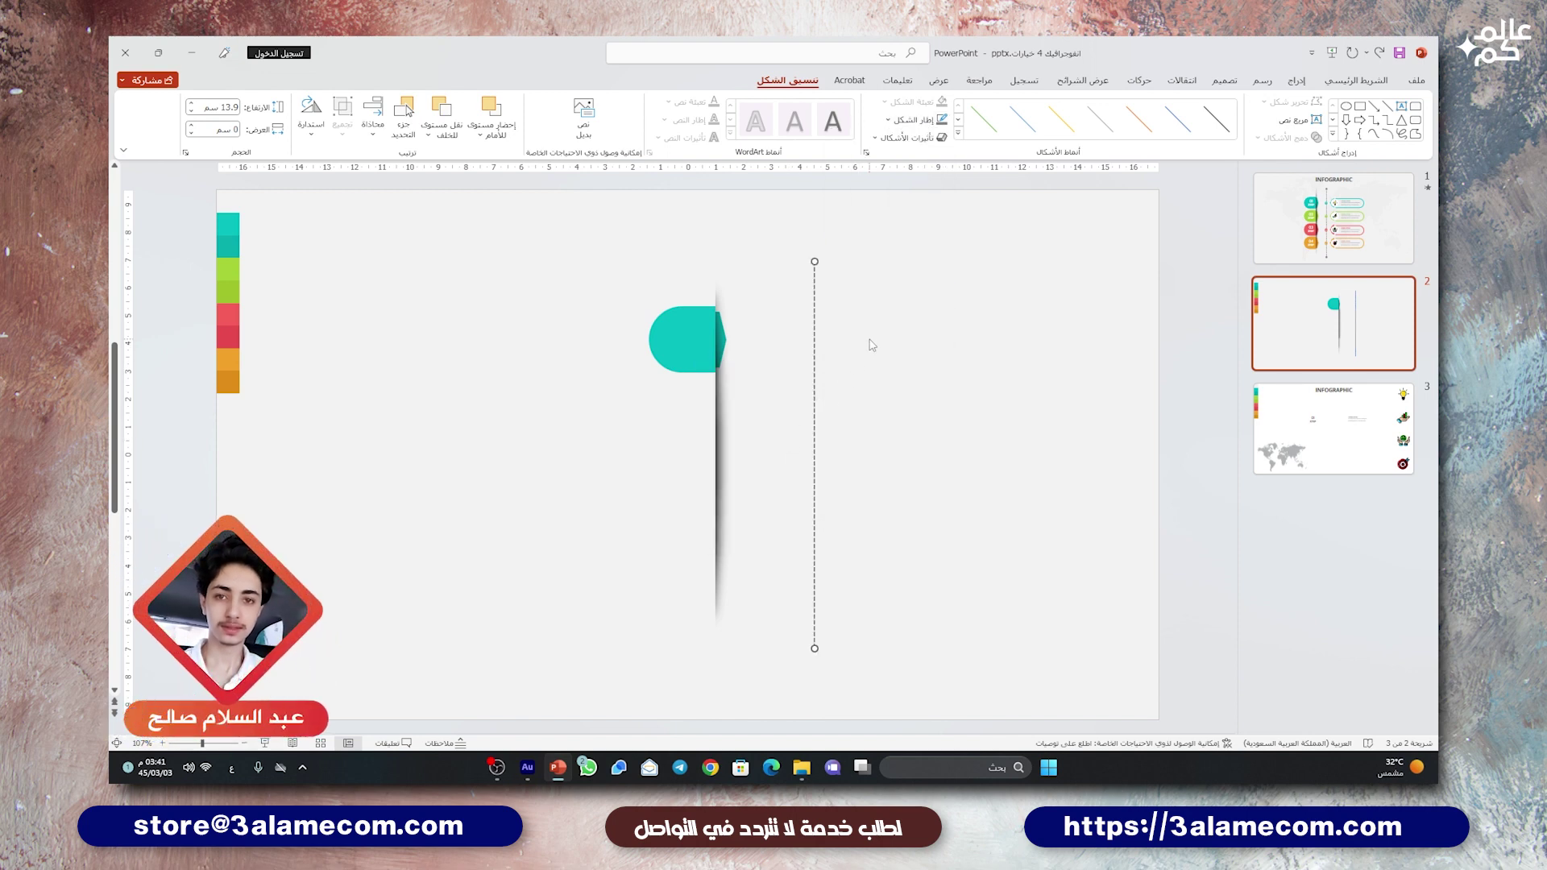
click(914, 119)
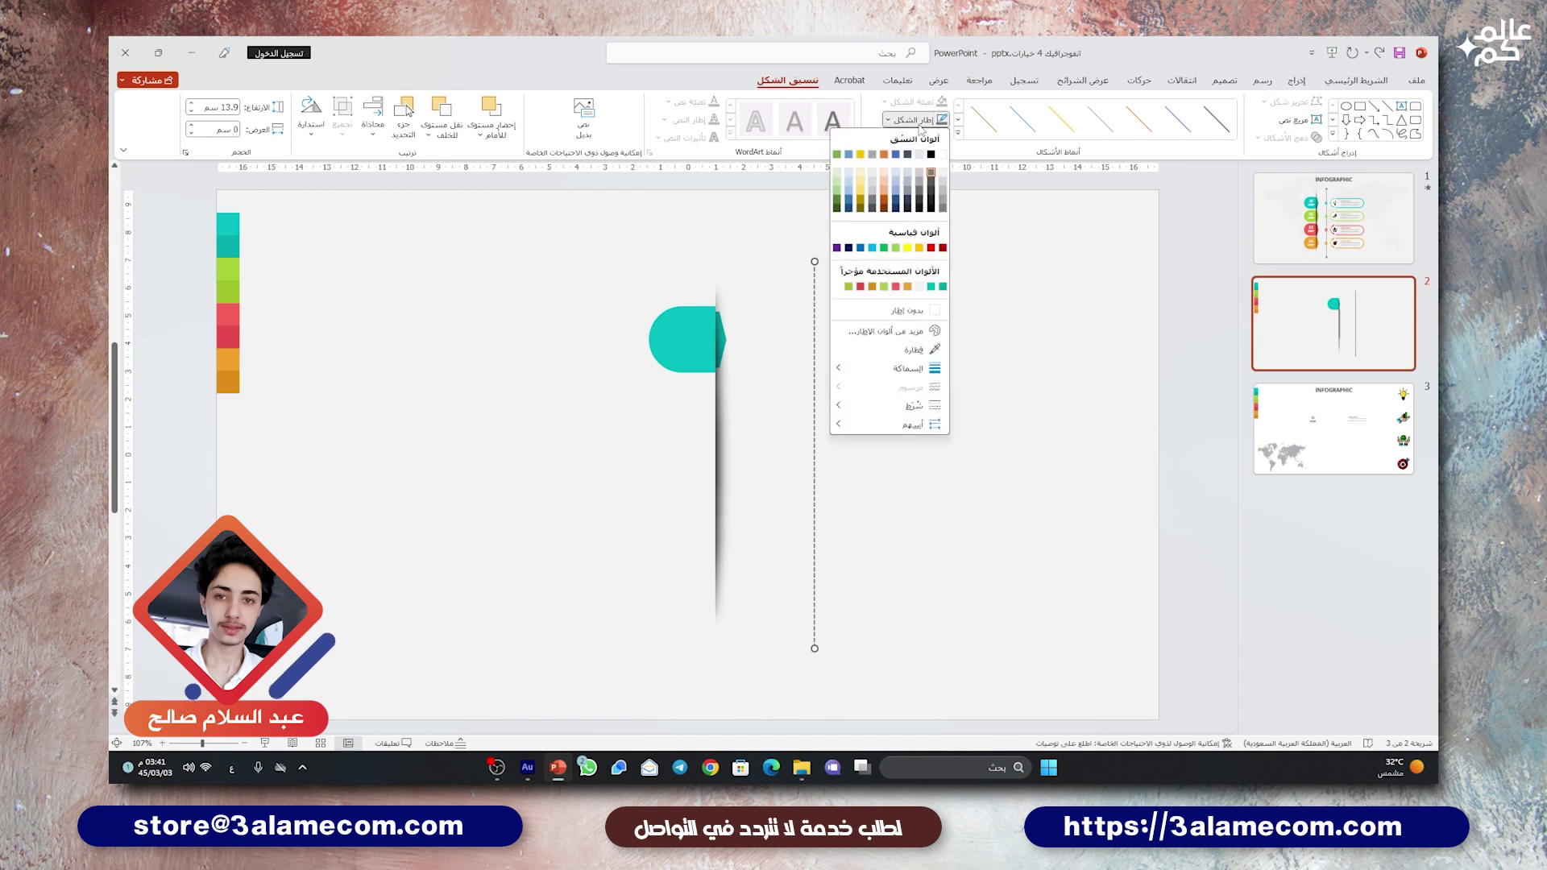
mouse_move(894, 424)
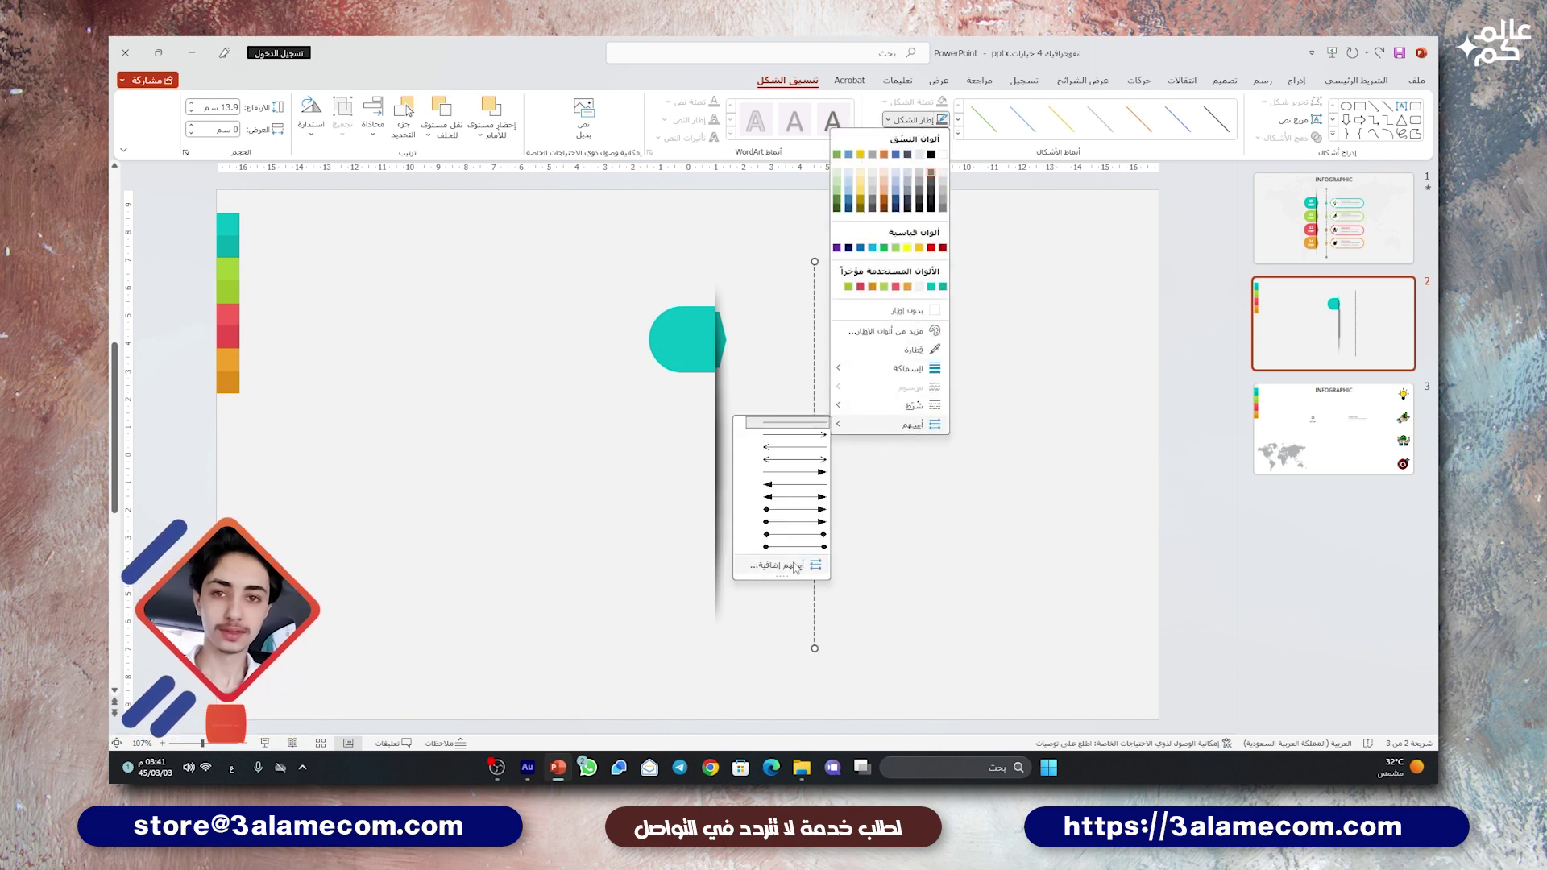
click(787, 548)
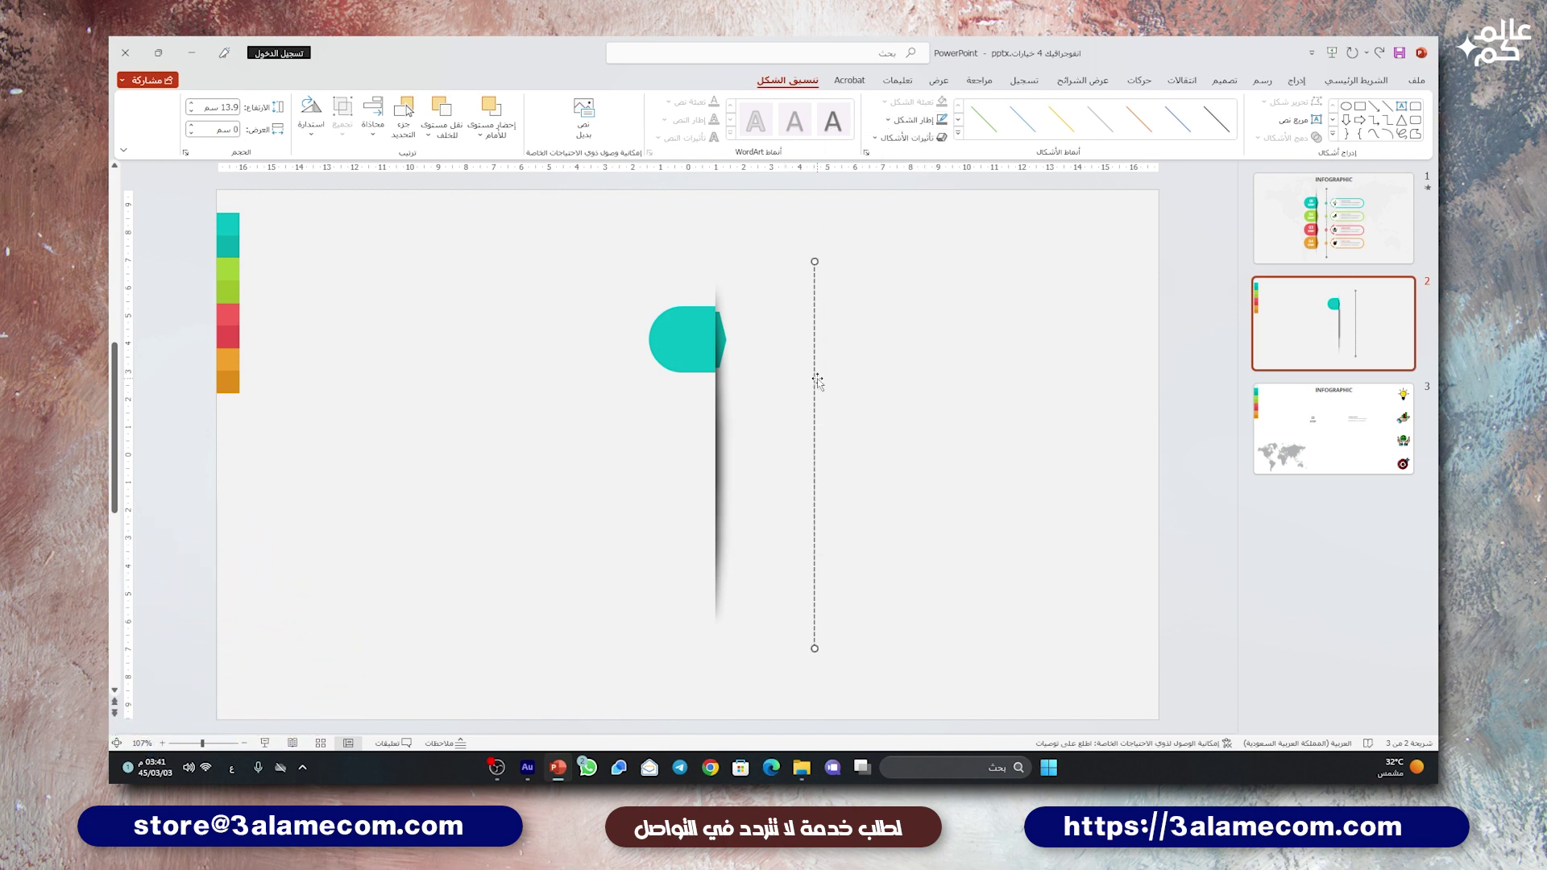
Step: Nudge the dashed line slightly left, just right of the teal tab
drag(815, 378, 775, 379)
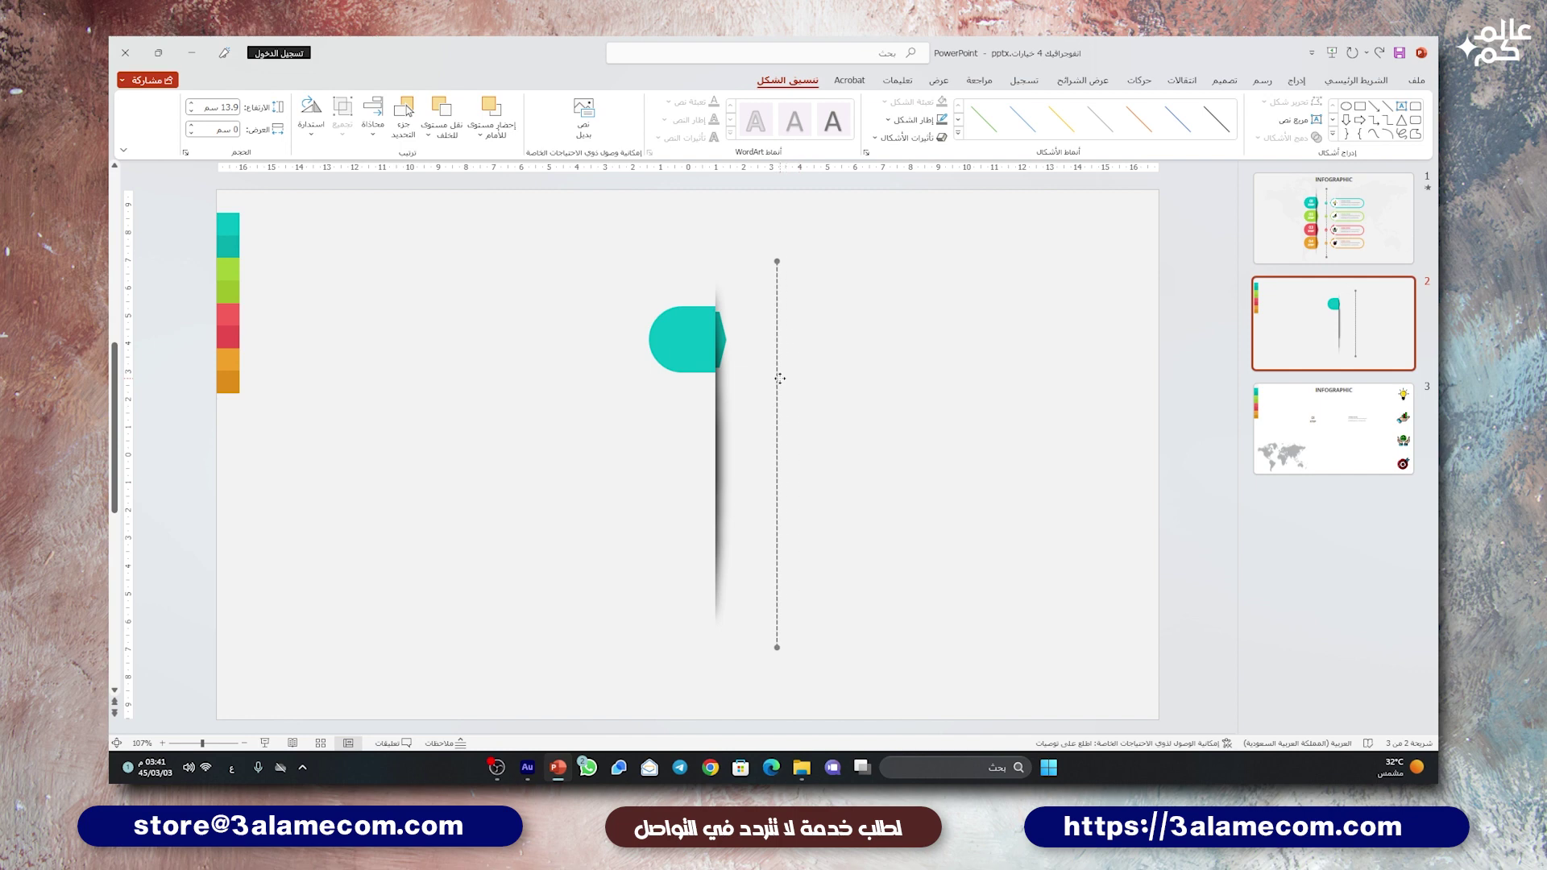
click(890, 364)
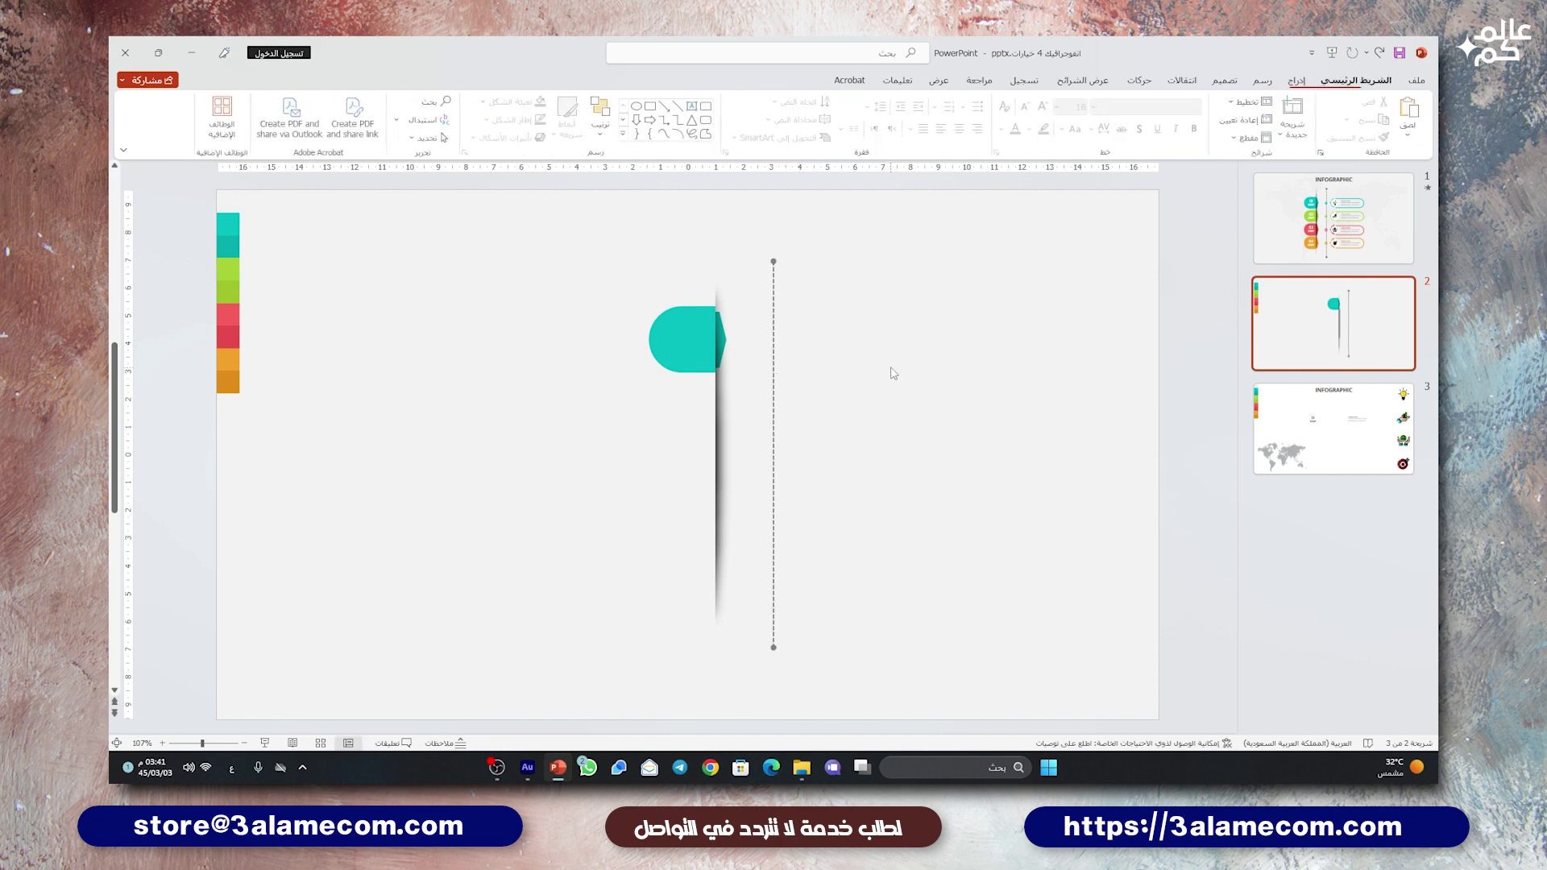
click(1297, 82)
Step: Draw a rounded rectangle right of the dashed line and round its corners fully into a pill
click(1199, 112)
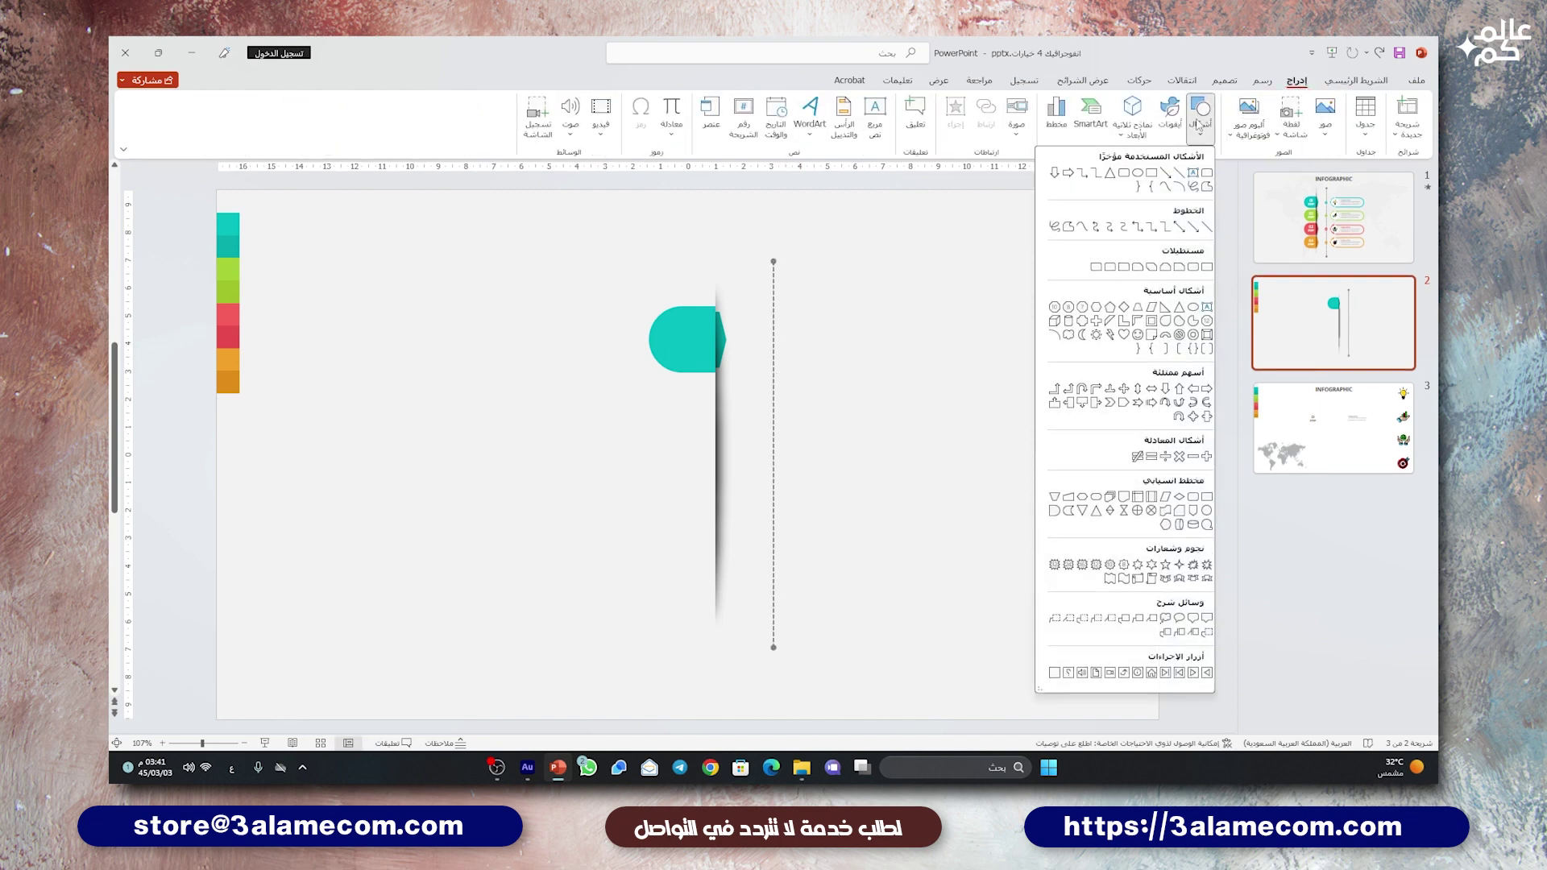
click(1133, 179)
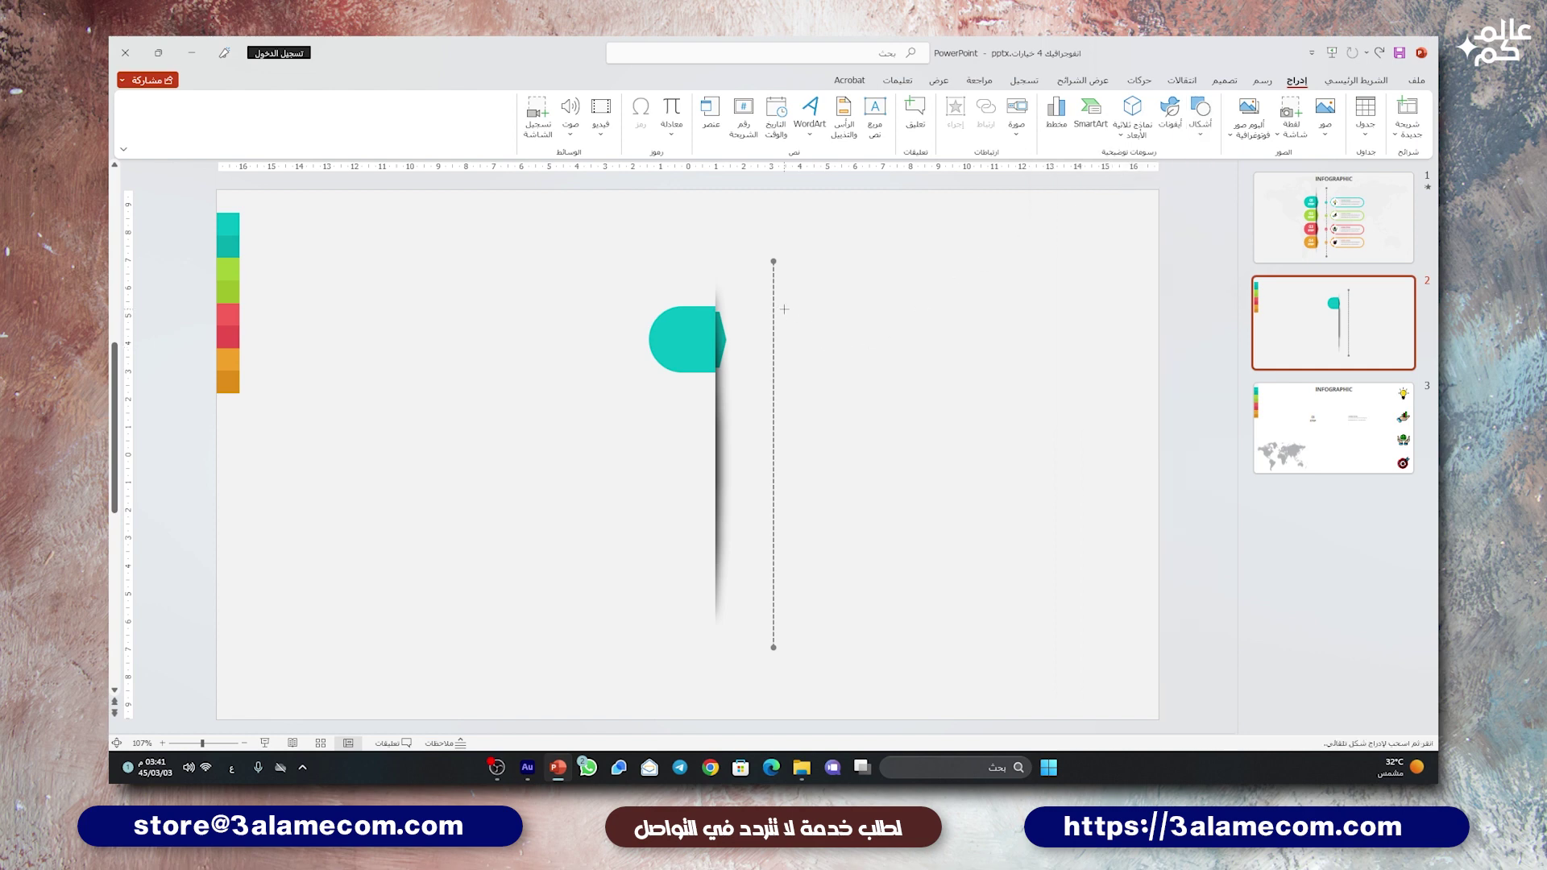
drag(784, 308, 1000, 373)
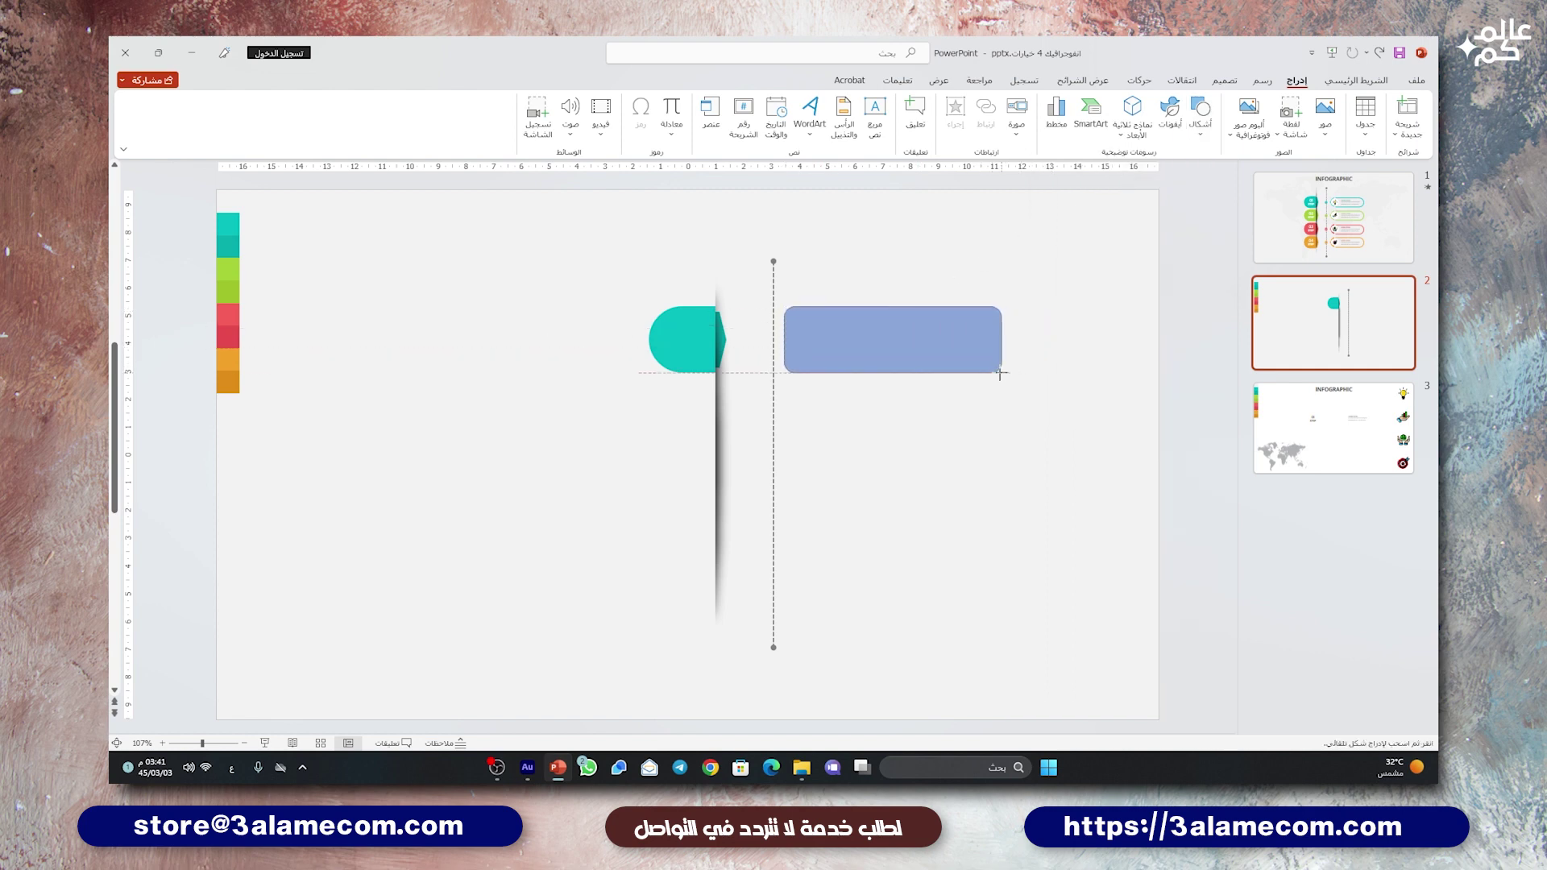
drag(998, 377, 1001, 380)
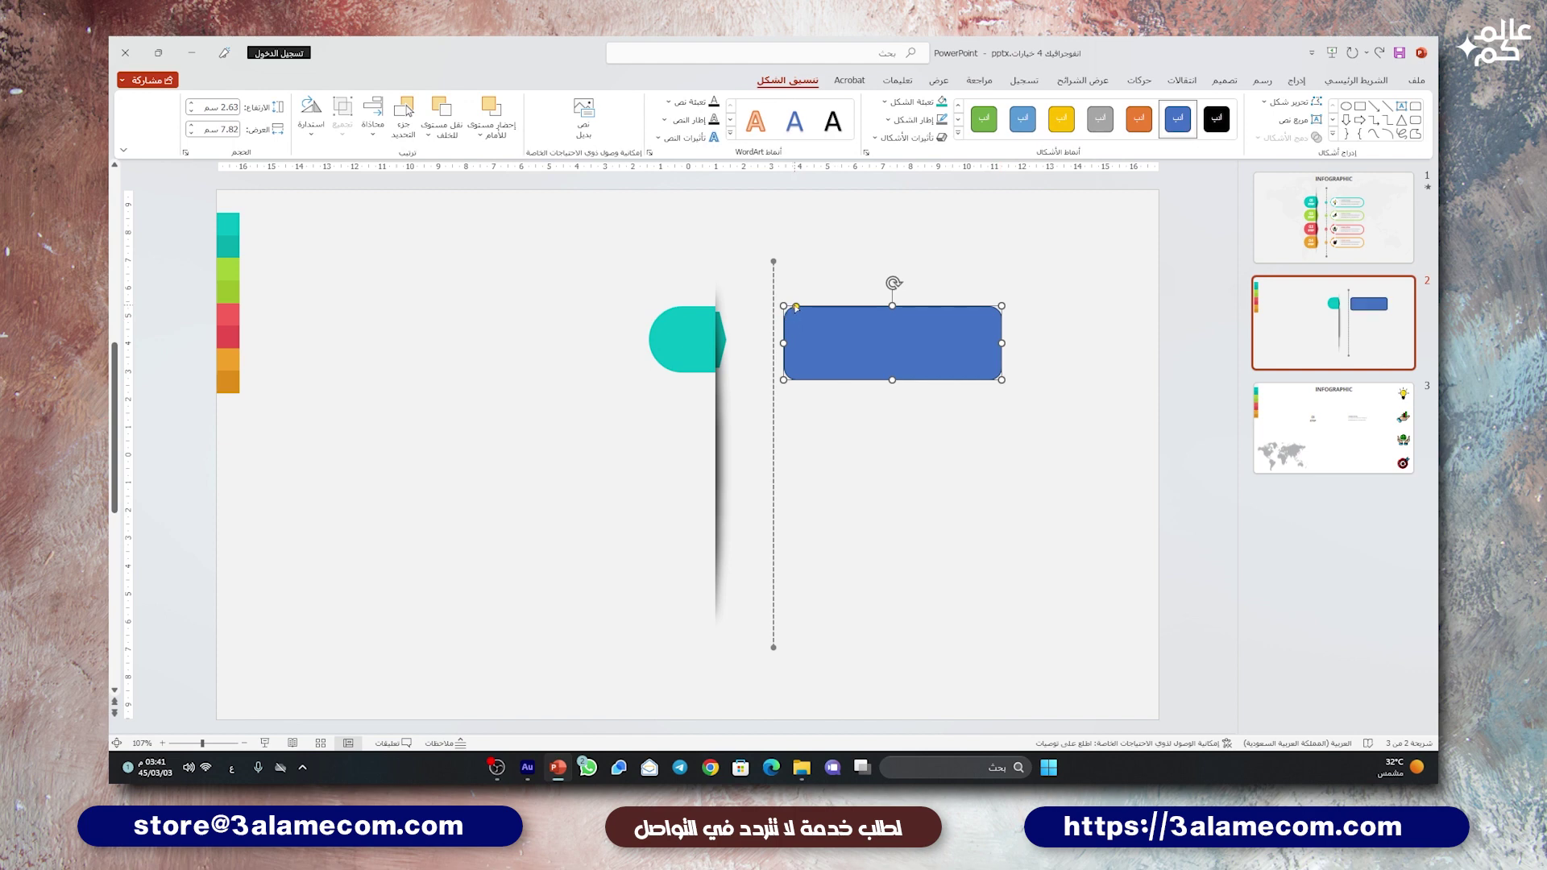
mouse_move(796, 307)
mouse_down()
mouse_move(820, 307)
mouse_move(856, 346)
mouse_move(846, 307)
mouse_move(885, 302)
mouse_move(823, 336)
mouse_up()
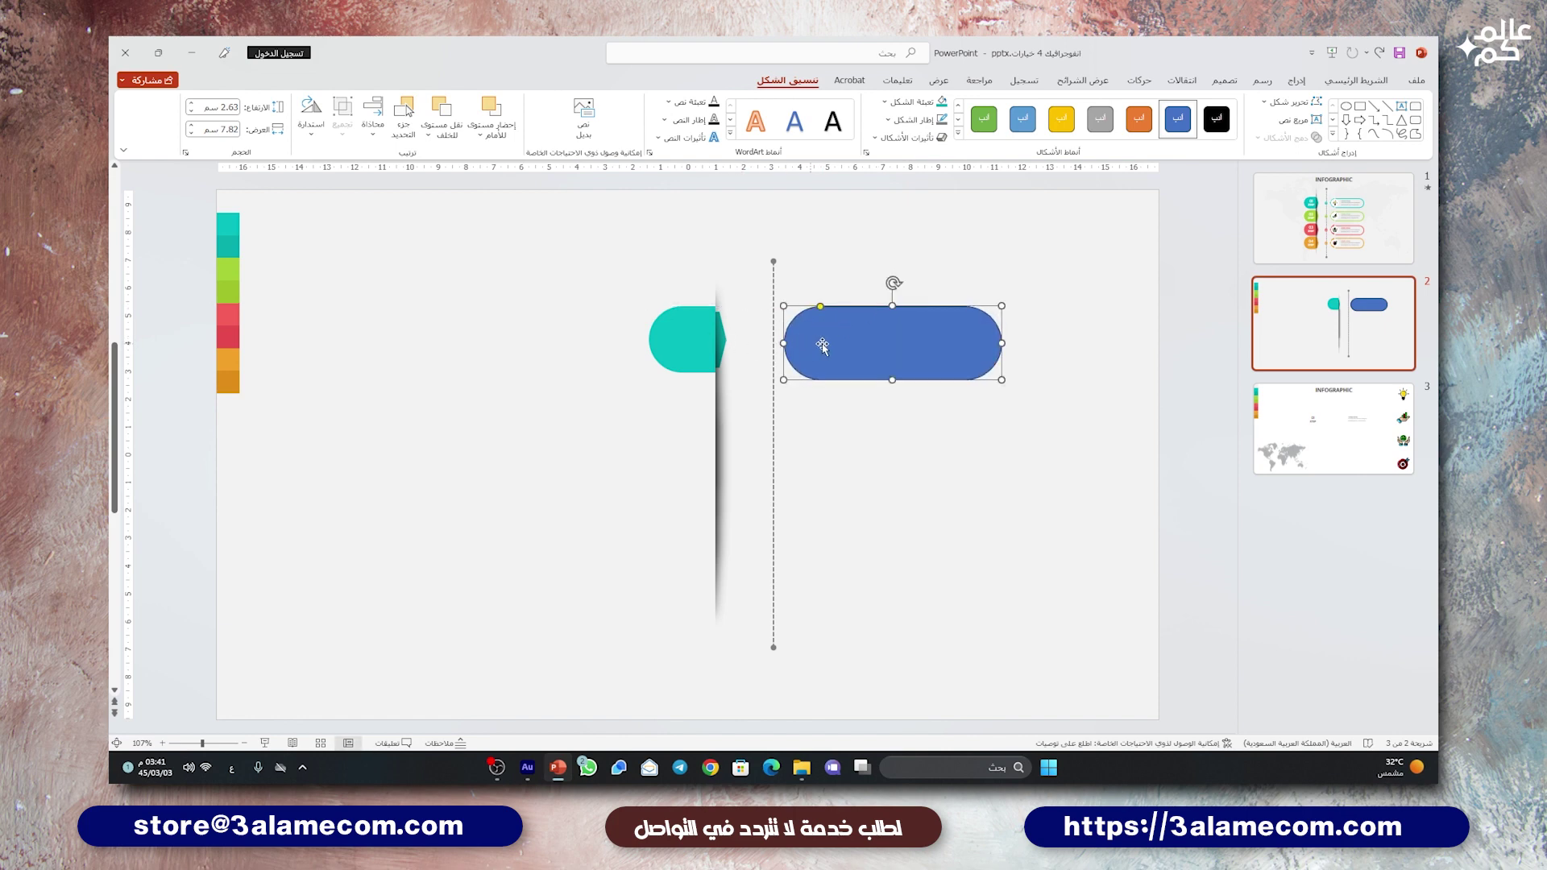
Step: Position the blue pill just right of the dashed line, level with the teal tab
drag(822, 345, 757, 342)
scroll(758, 341, up, 4)
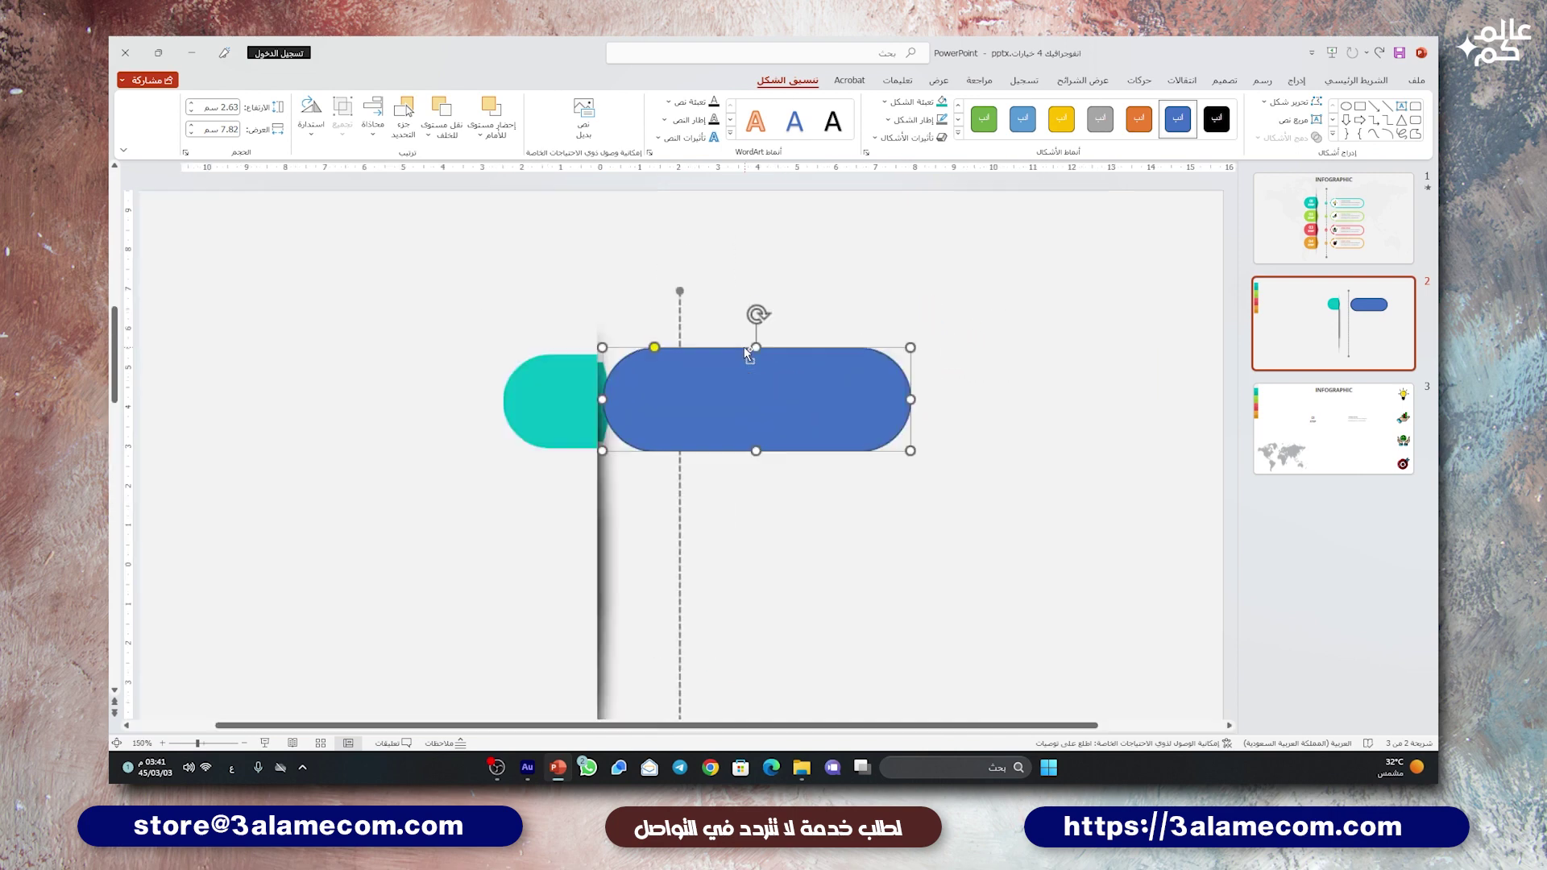
scroll(747, 352, up, 5)
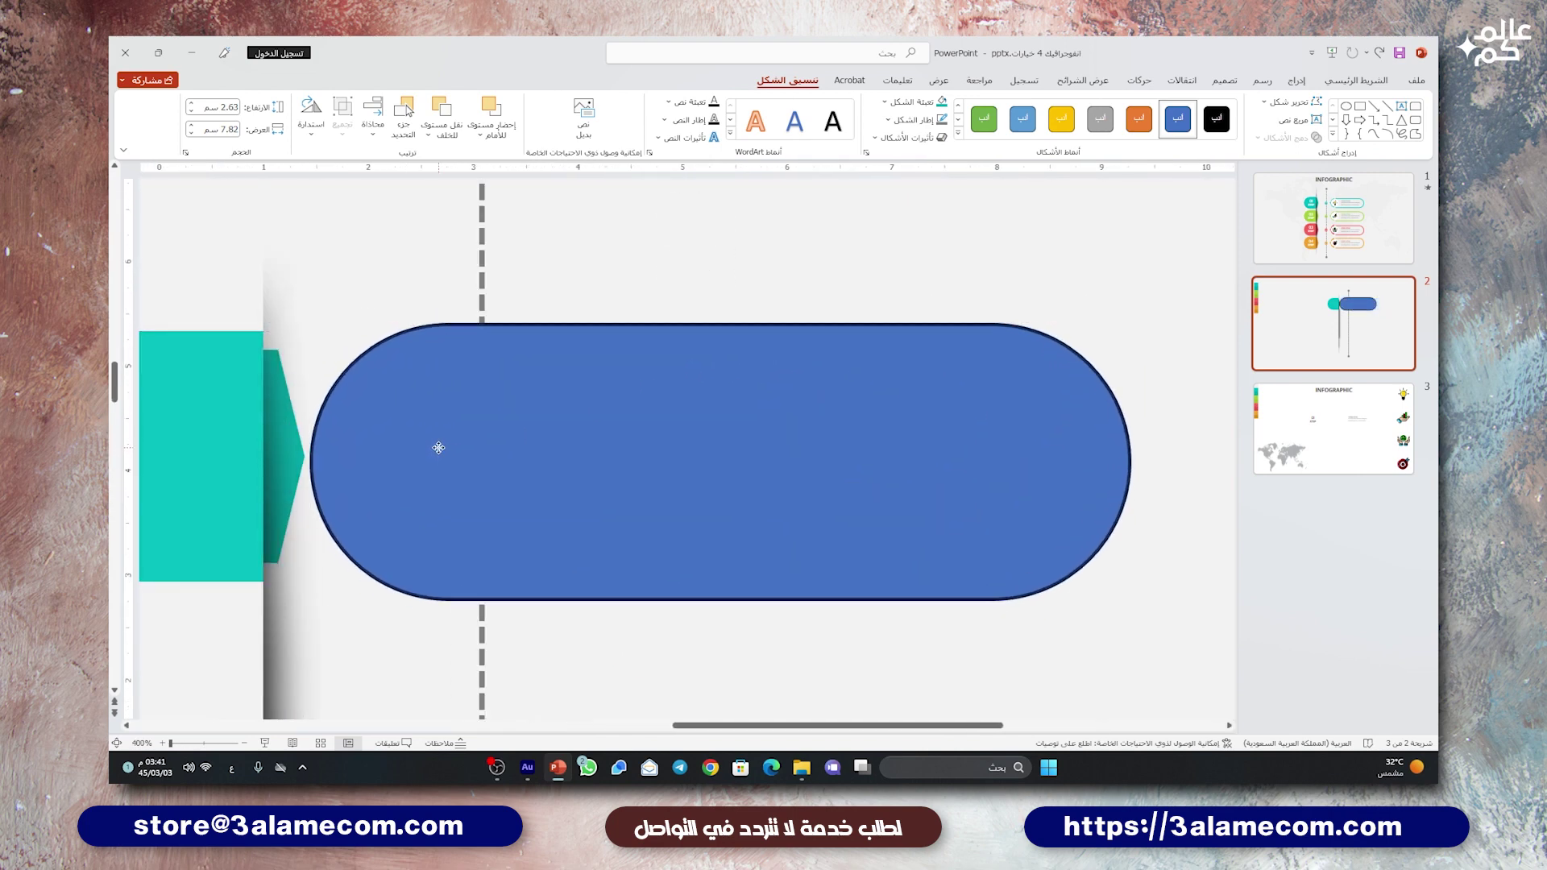
click(438, 447)
shift+click(292, 464)
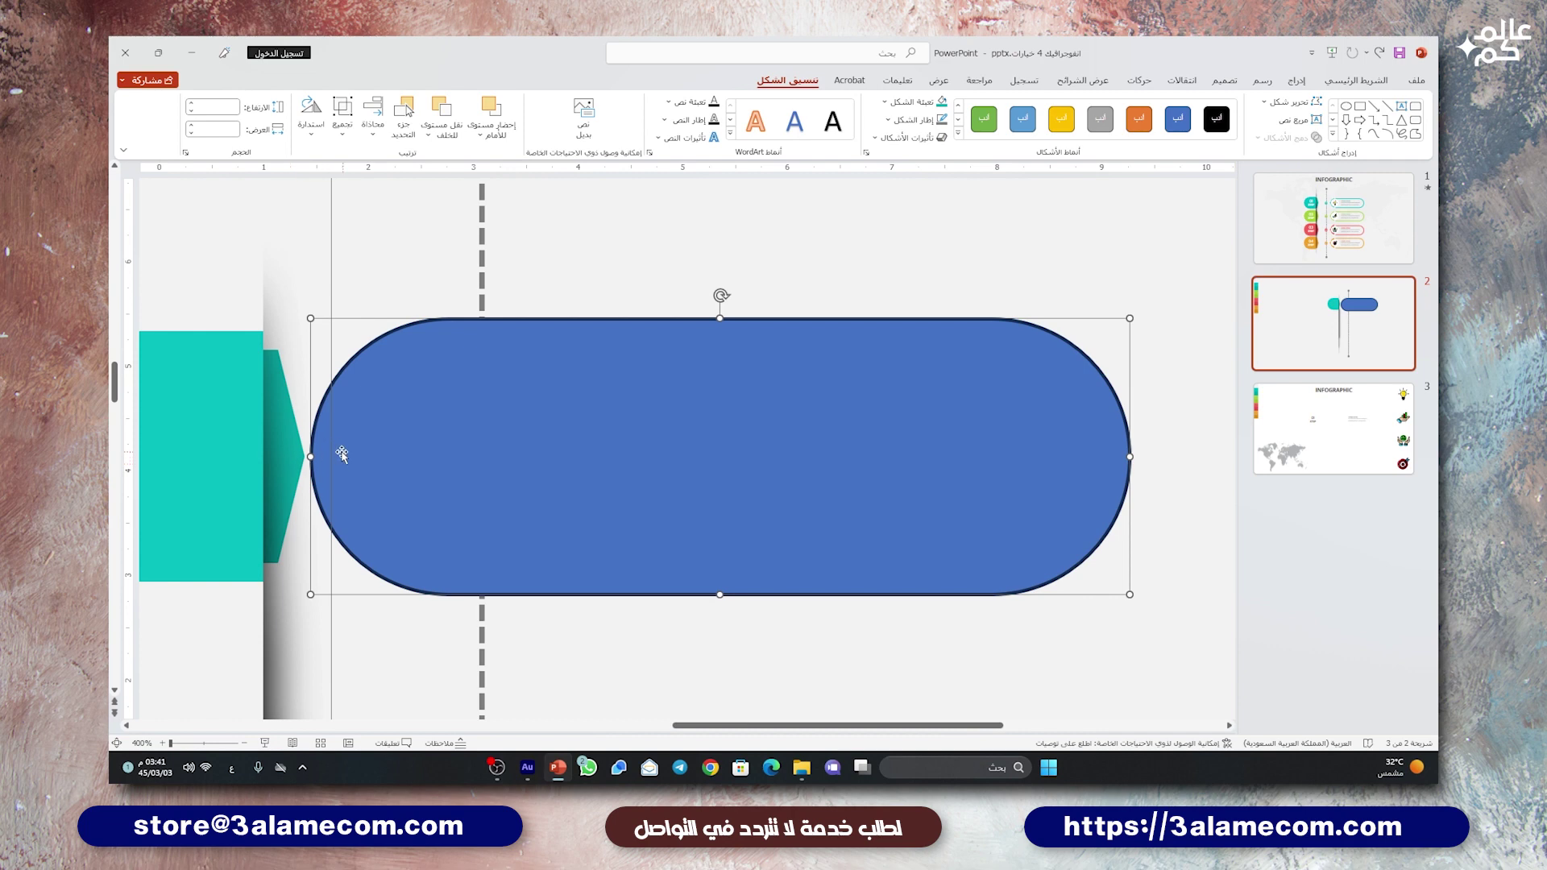
scroll(578, 281, down, 5)
drag(688, 412, 785, 412)
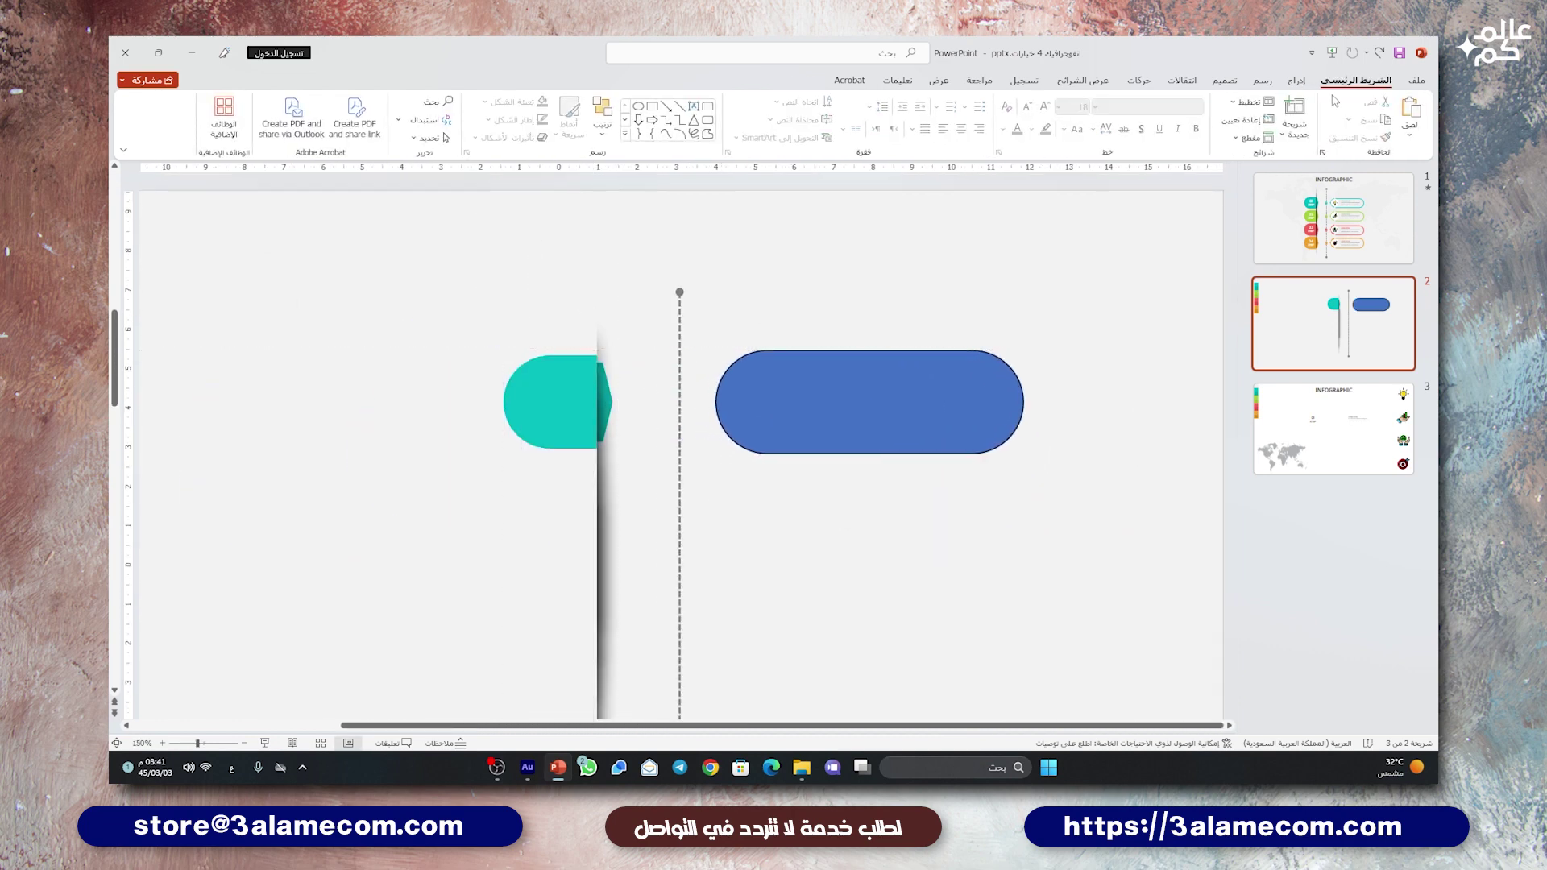
click(1296, 80)
Step: Draw a thin vertical rectangle across the blue pill near its left end
click(1200, 113)
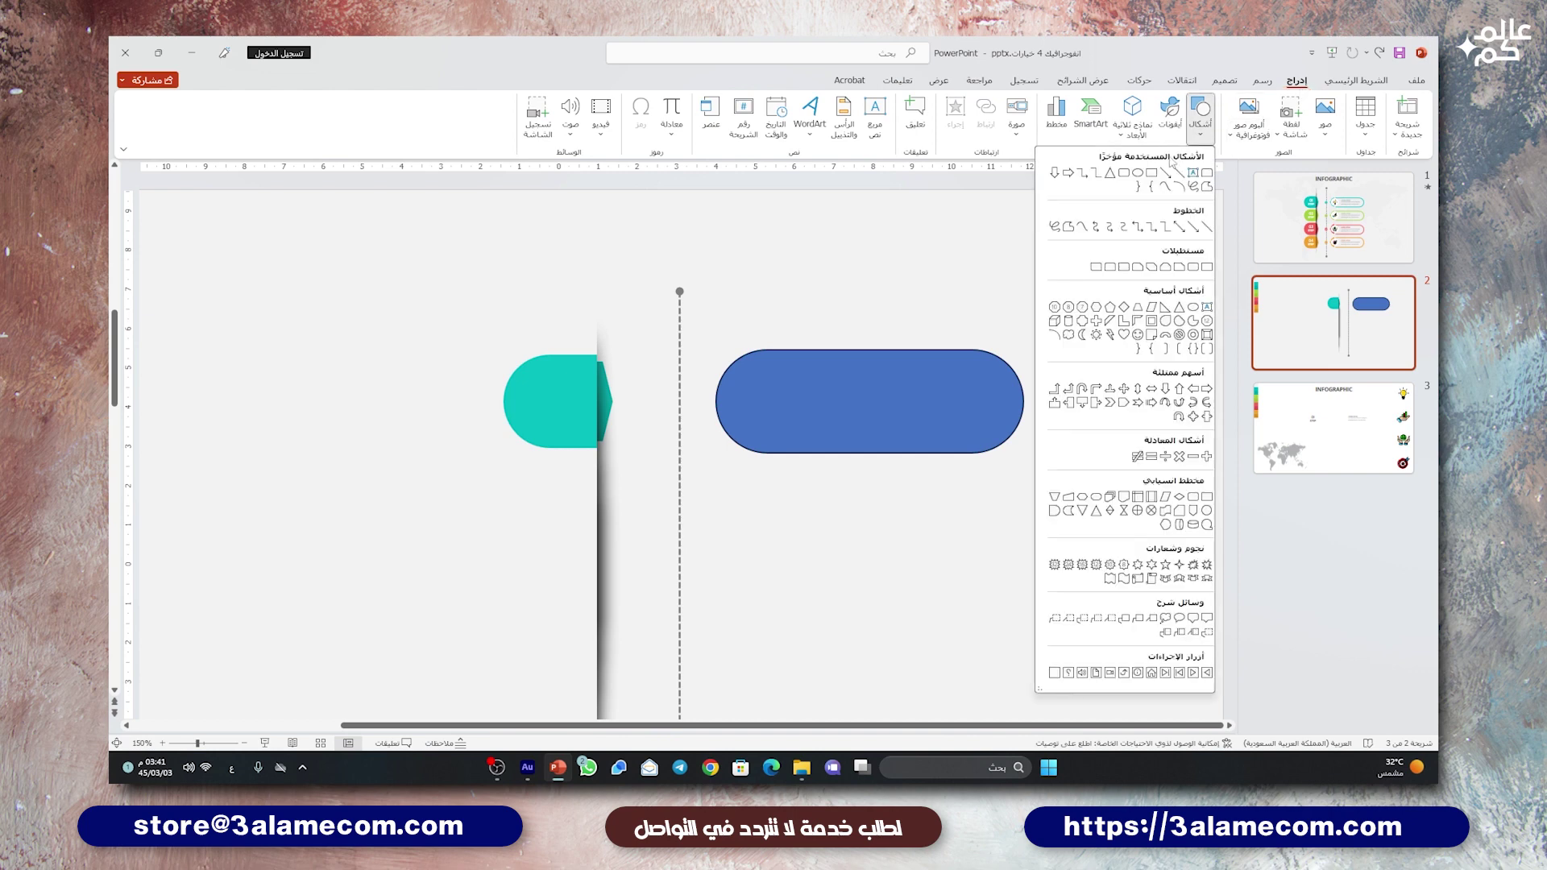
click(1089, 246)
mouse_move(761, 352)
mouse_down()
mouse_move(760, 507)
mouse_move(765, 470)
mouse_up()
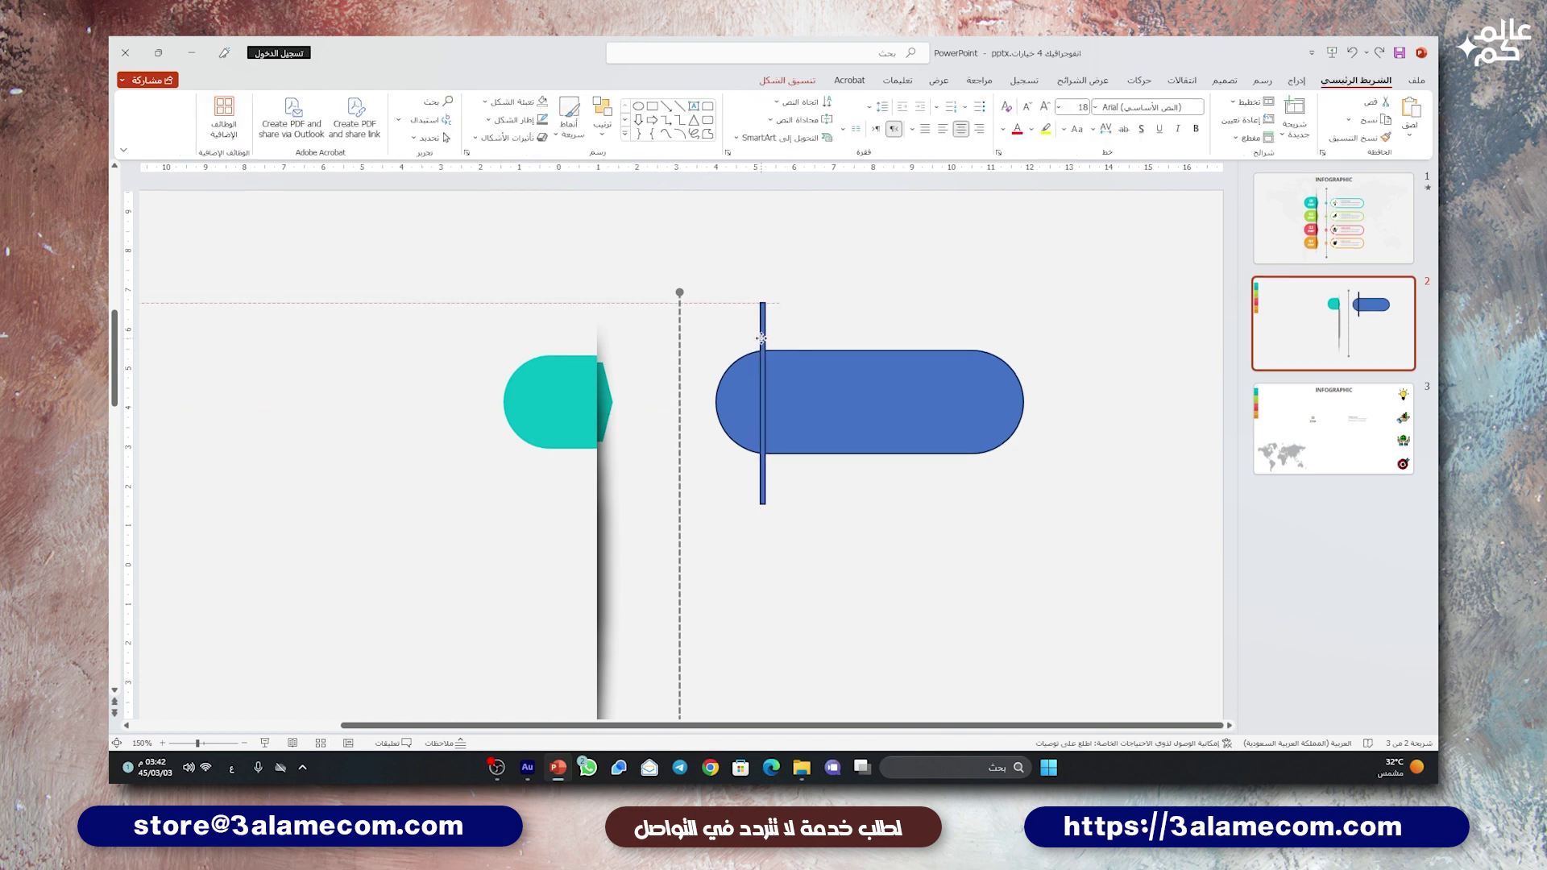
drag(760, 338, 765, 338)
Step: Fragment the pill with the thin bar and delete the leftover thin strip
click(790, 375)
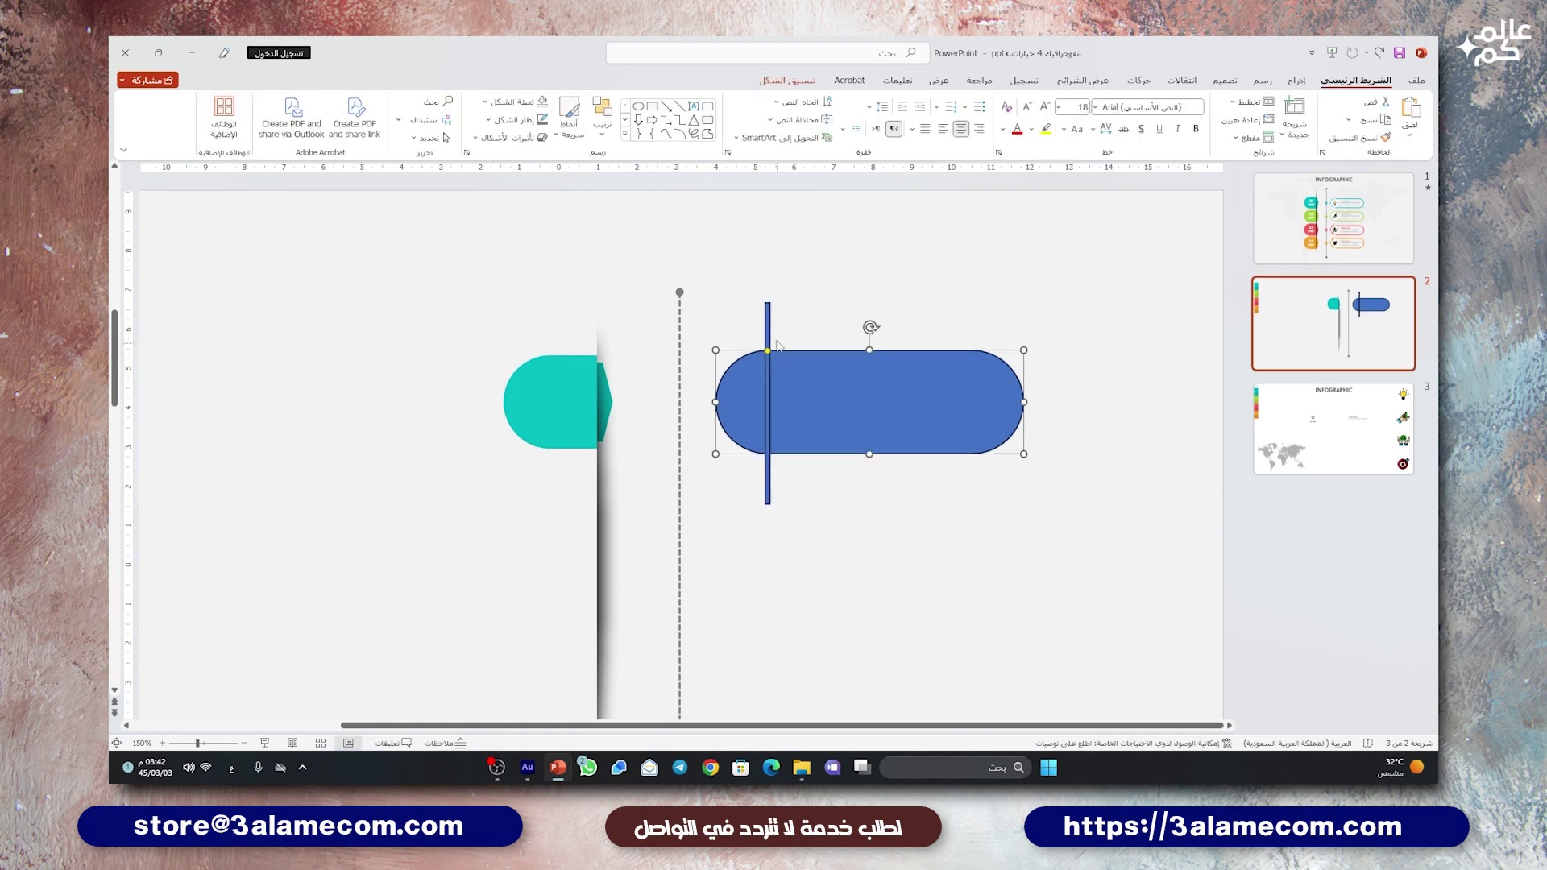
shift+click(765, 333)
click(810, 83)
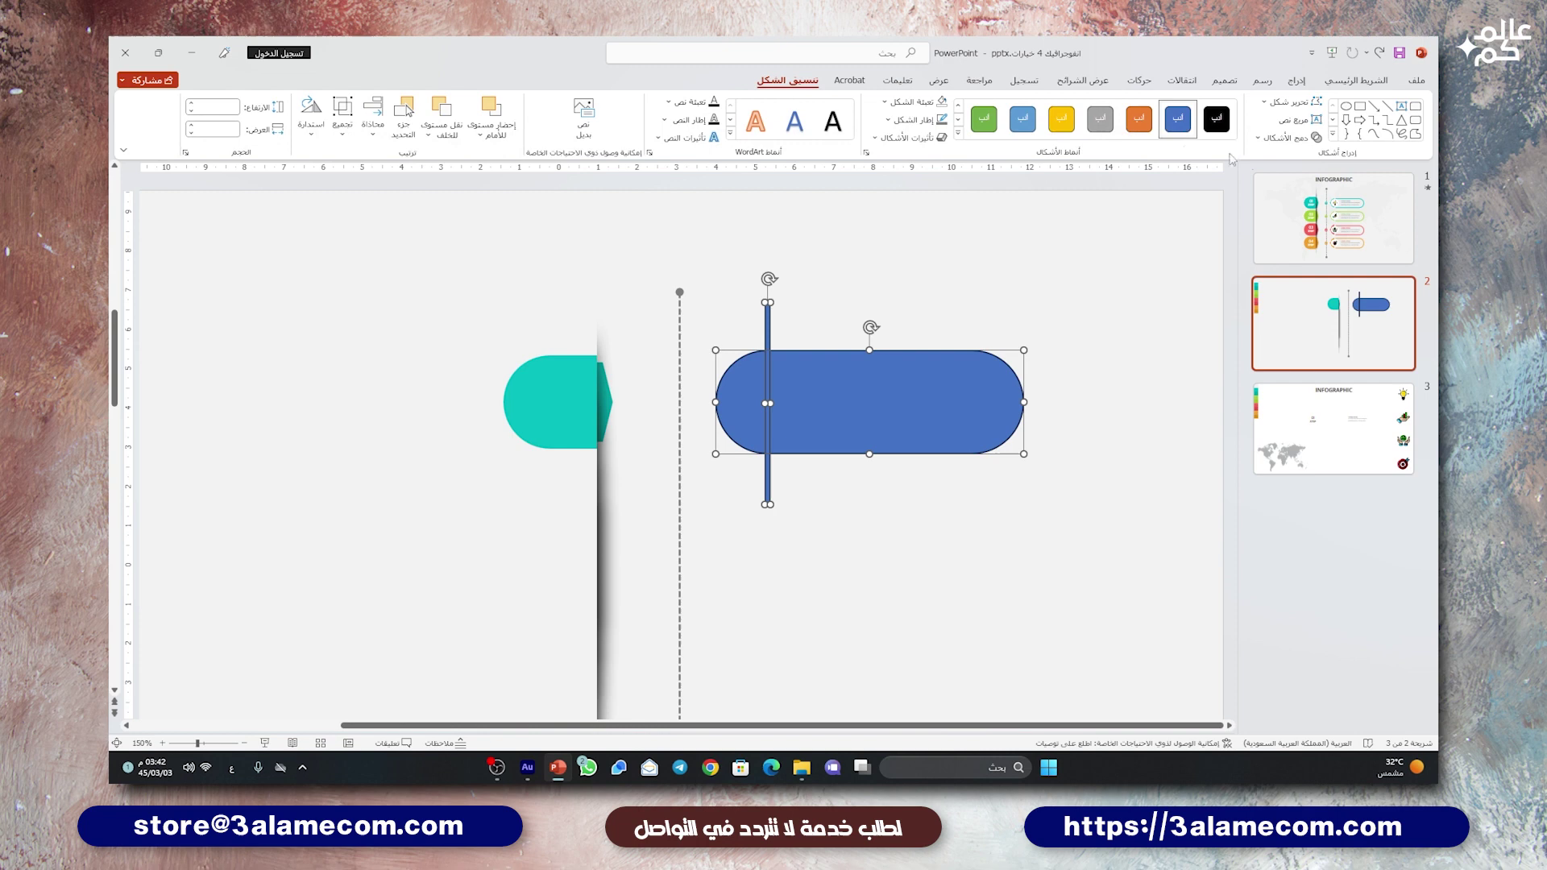
click(1284, 138)
click(1290, 195)
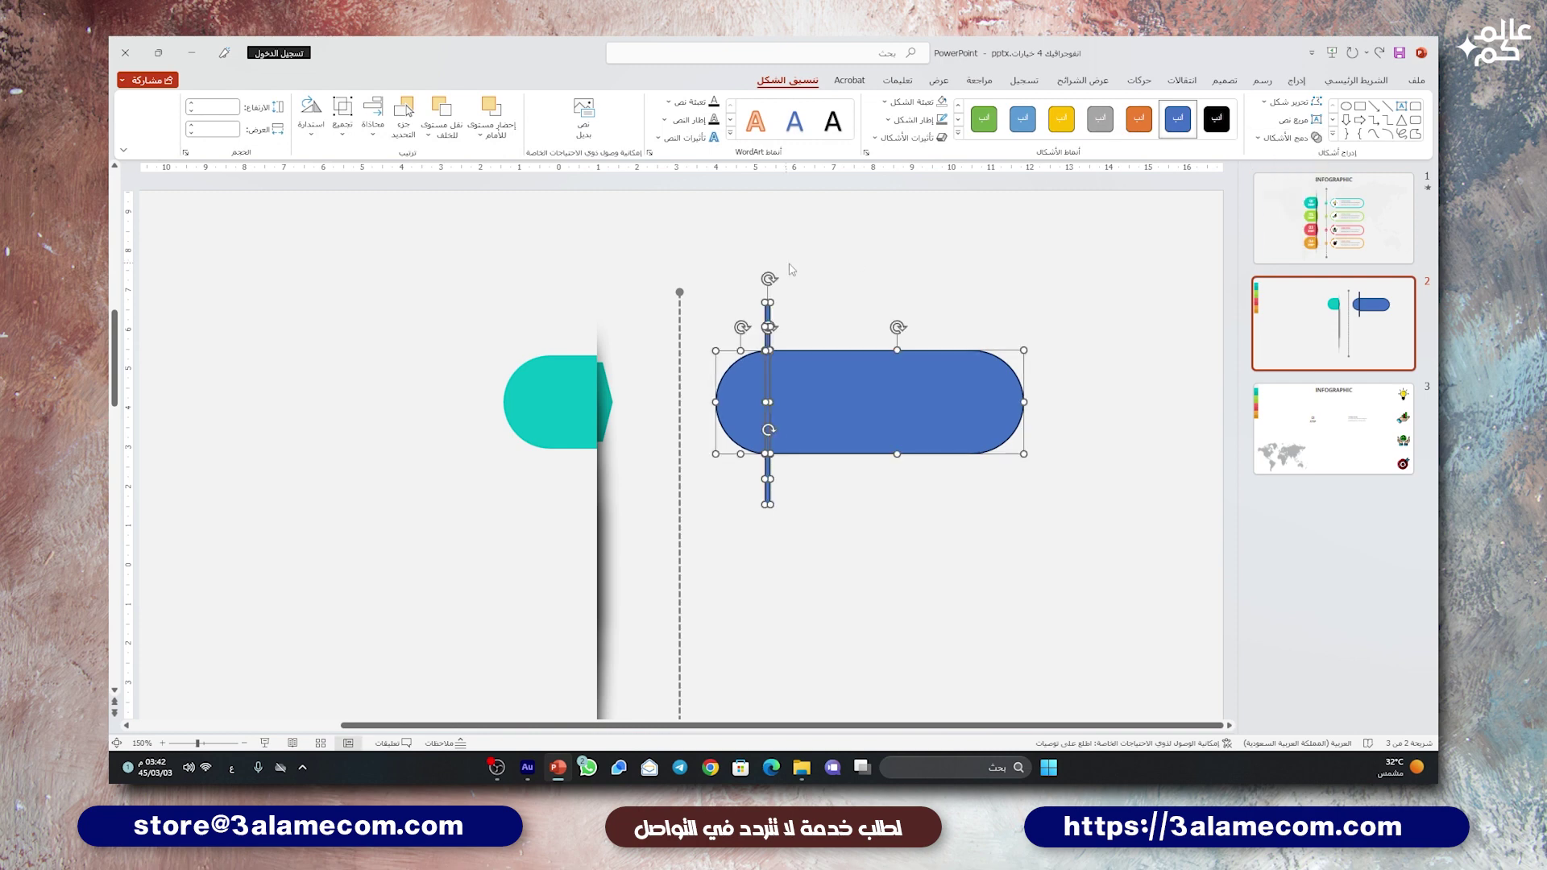
drag(803, 250, 740, 554)
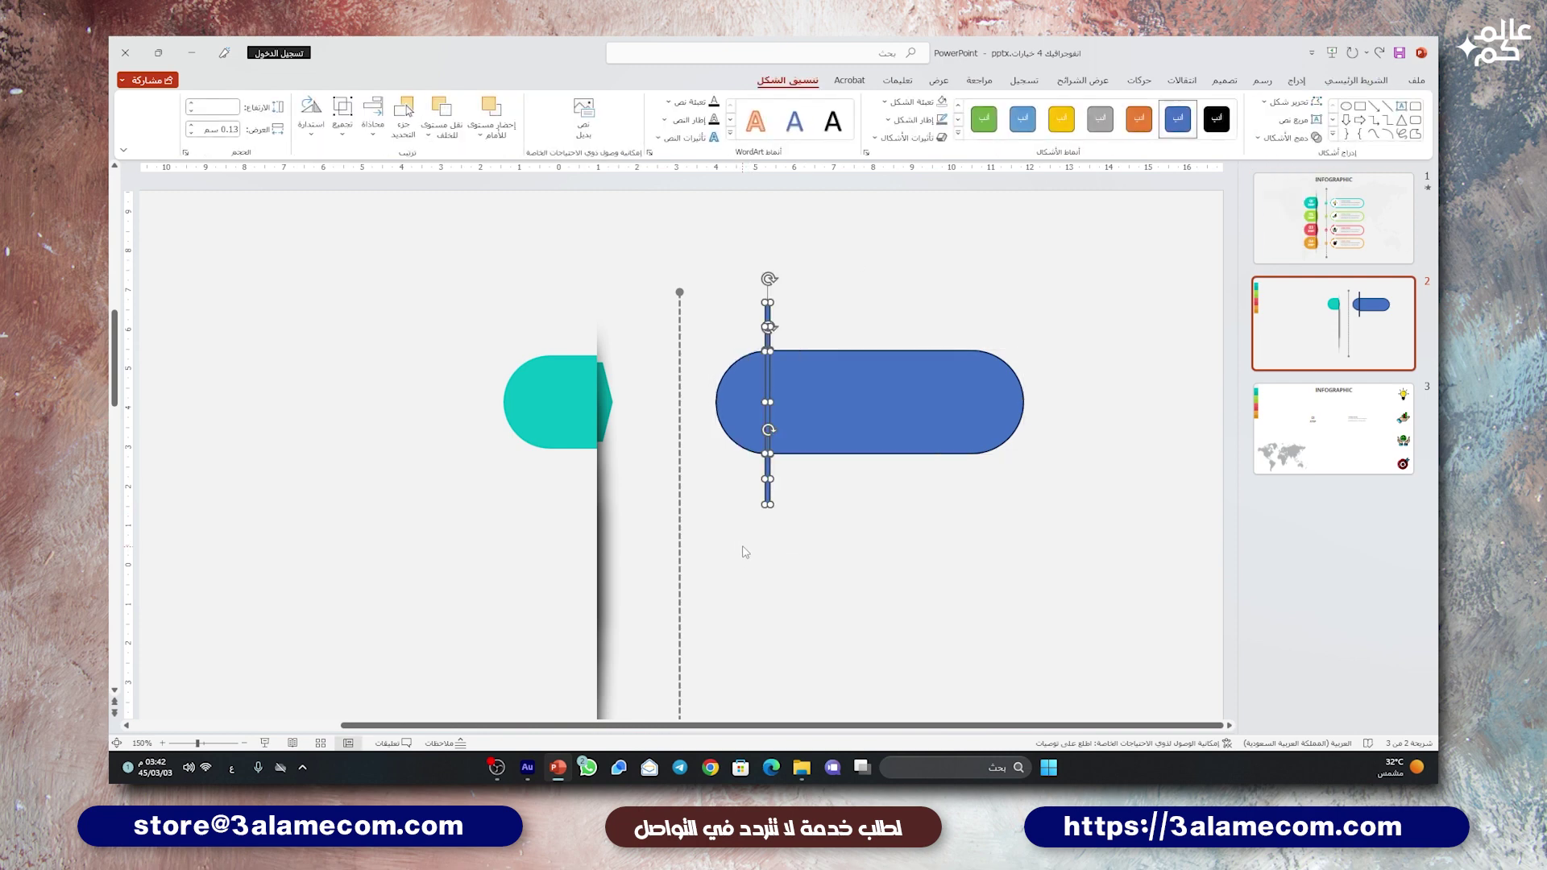
key(Delete)
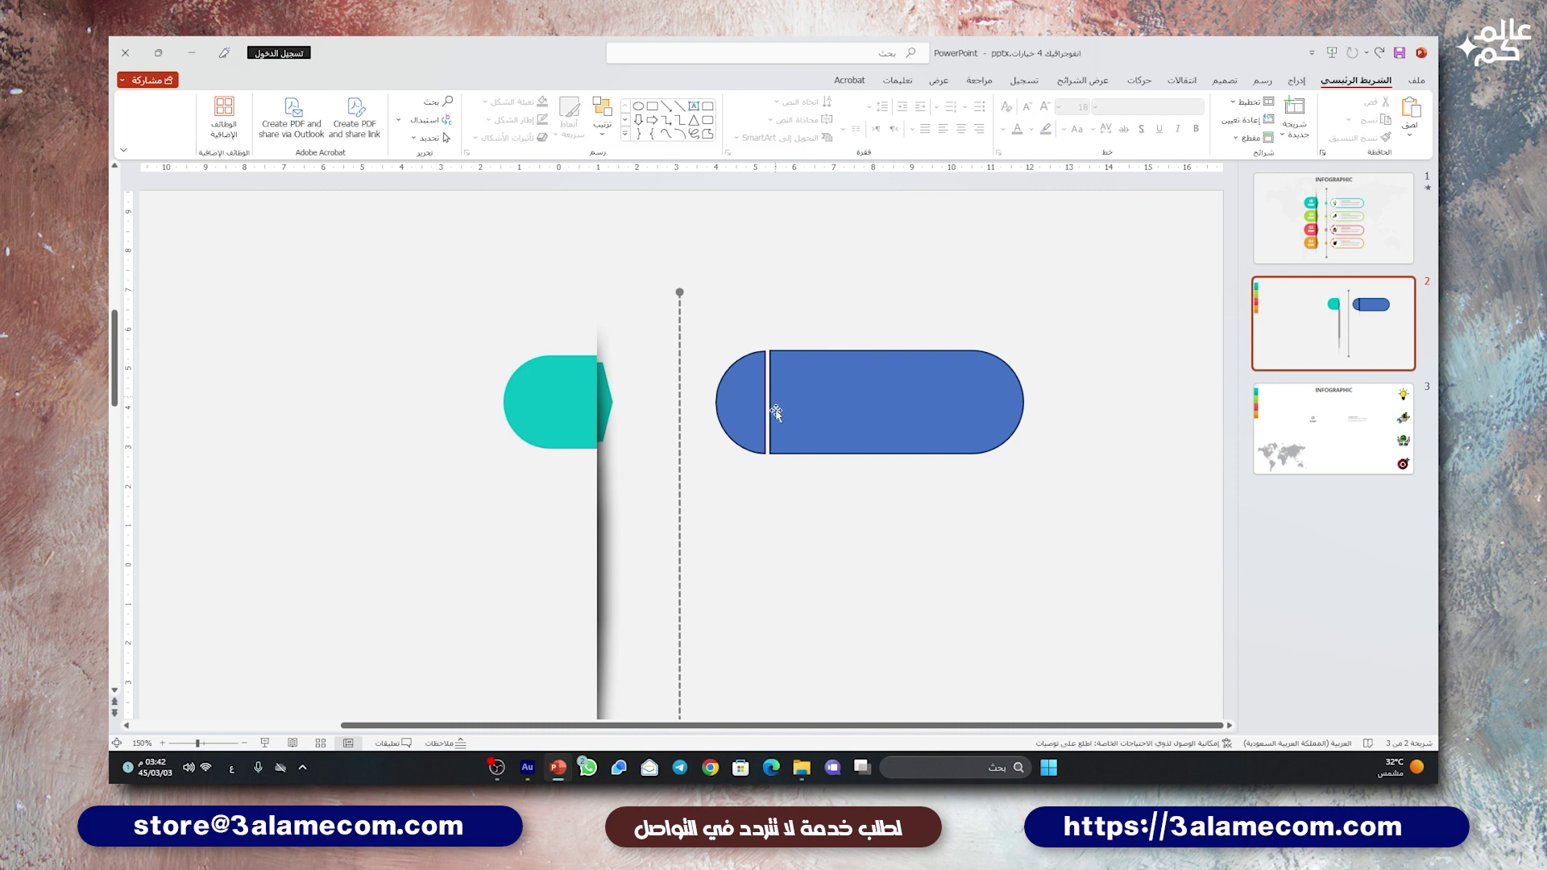
Step: Realign the half-circle cap and the rounded body with a small gap between them
drag(775, 412, 880, 381)
mouse_move(762, 405)
mouse_down()
mouse_move(719, 367)
mouse_move(772, 405)
mouse_up()
drag(900, 343, 794, 376)
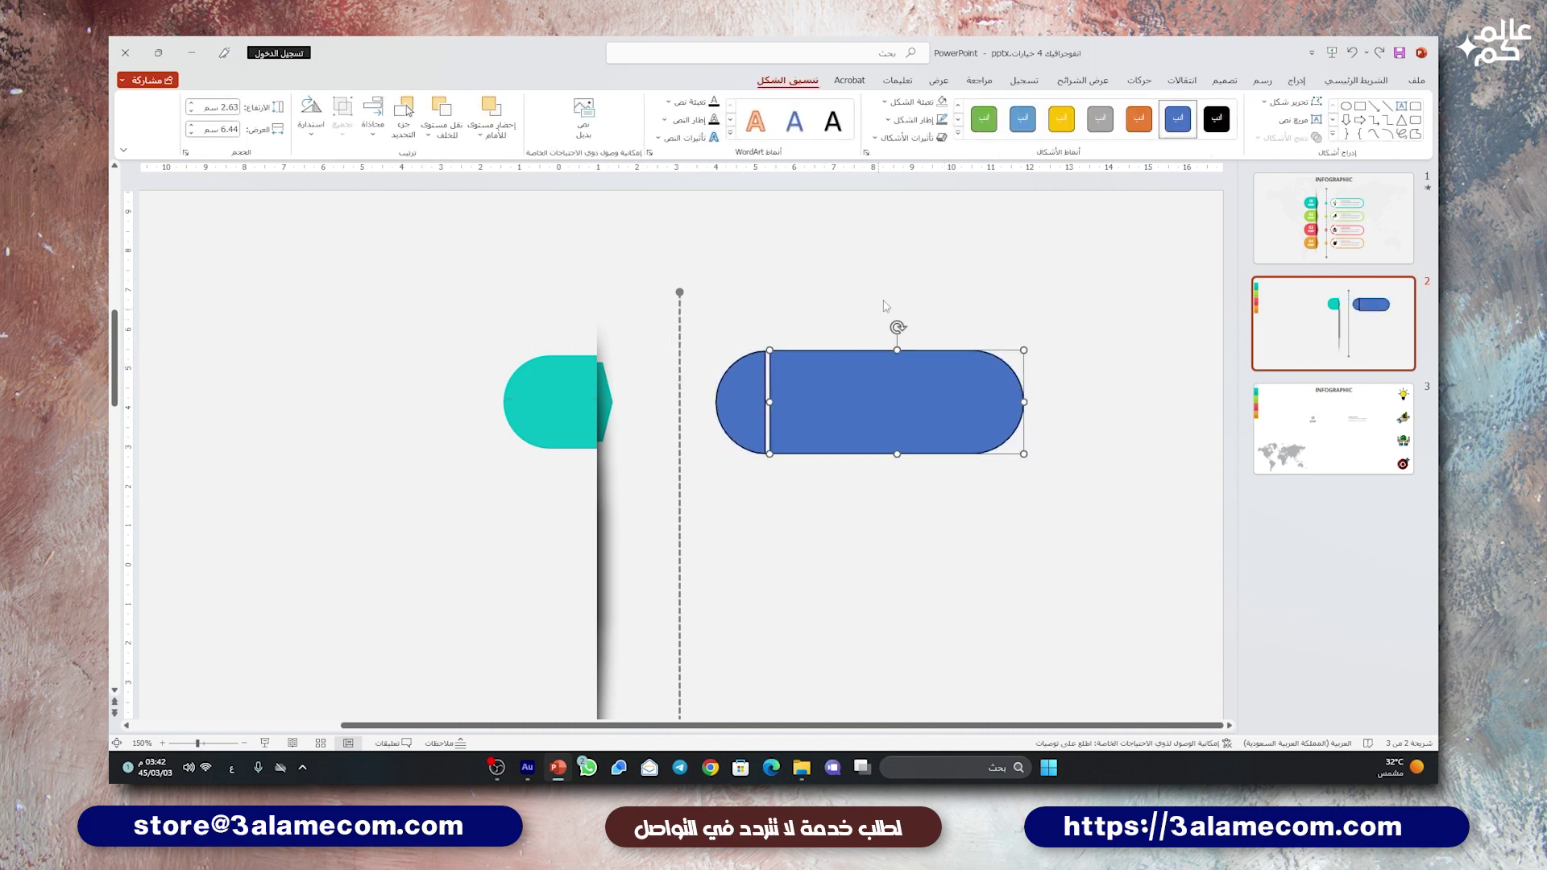
Step: Remove the body's fill and delete its left vertices to straighten the left edge
click(941, 101)
right_click(810, 352)
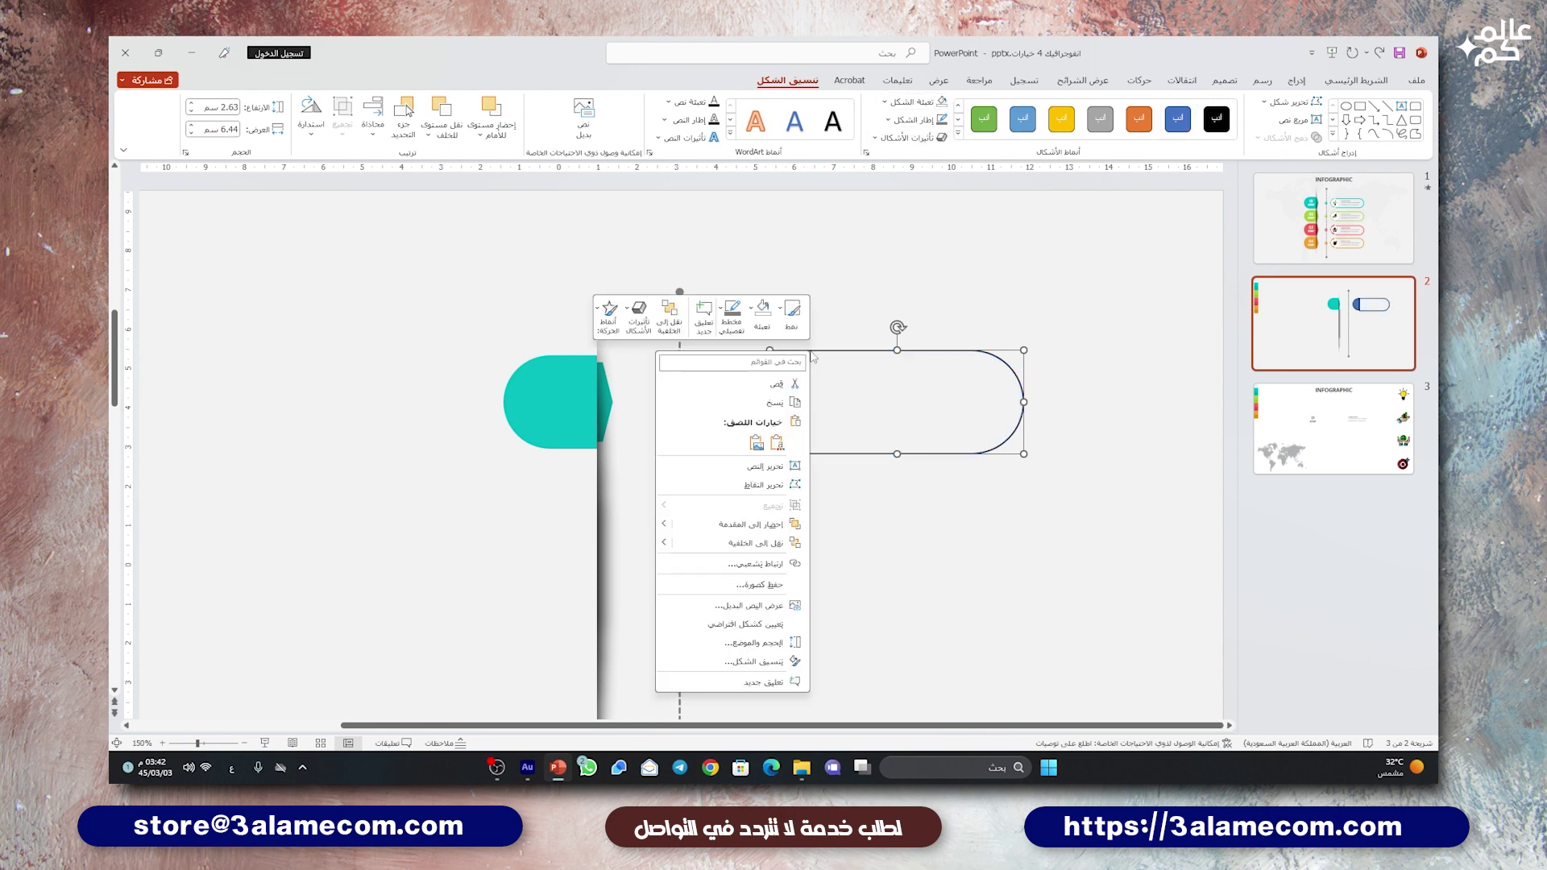
click(774, 486)
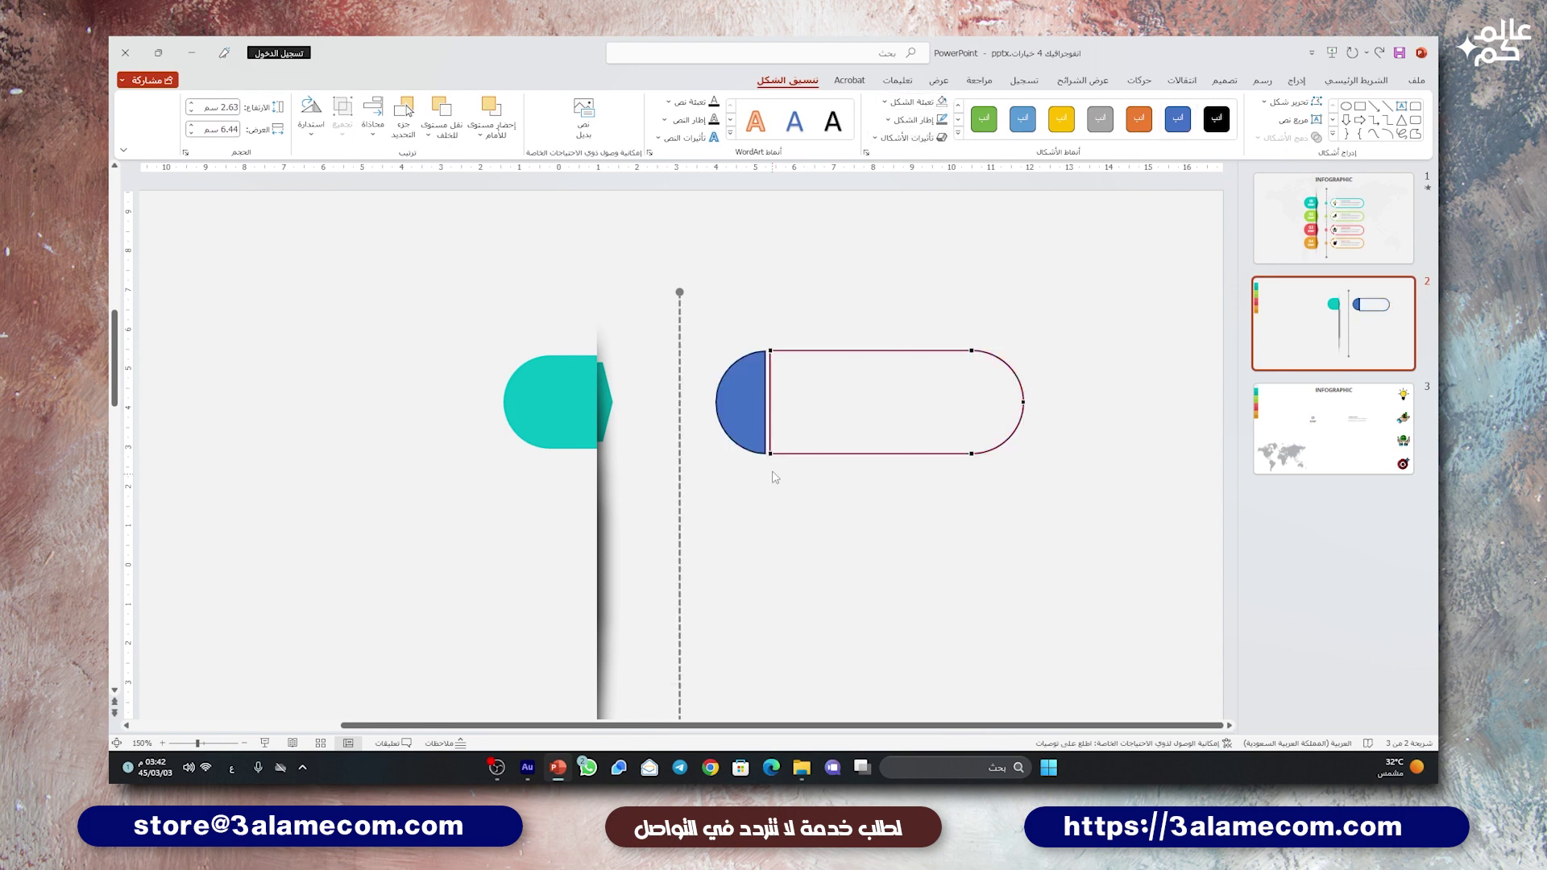
right_click(769, 352)
click(769, 352)
right_click(769, 352)
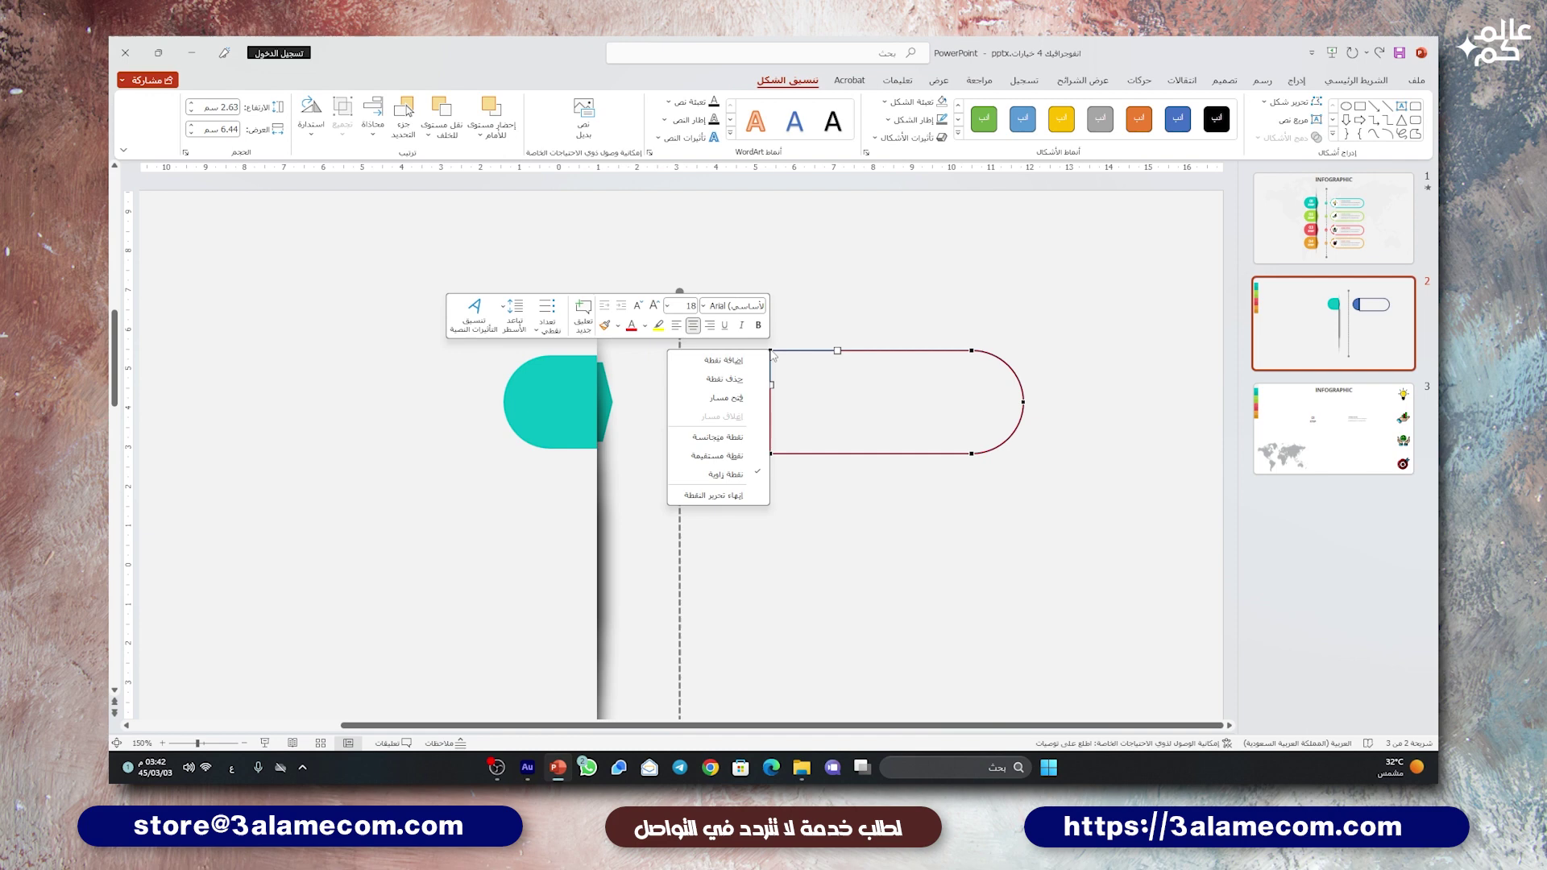
click(745, 398)
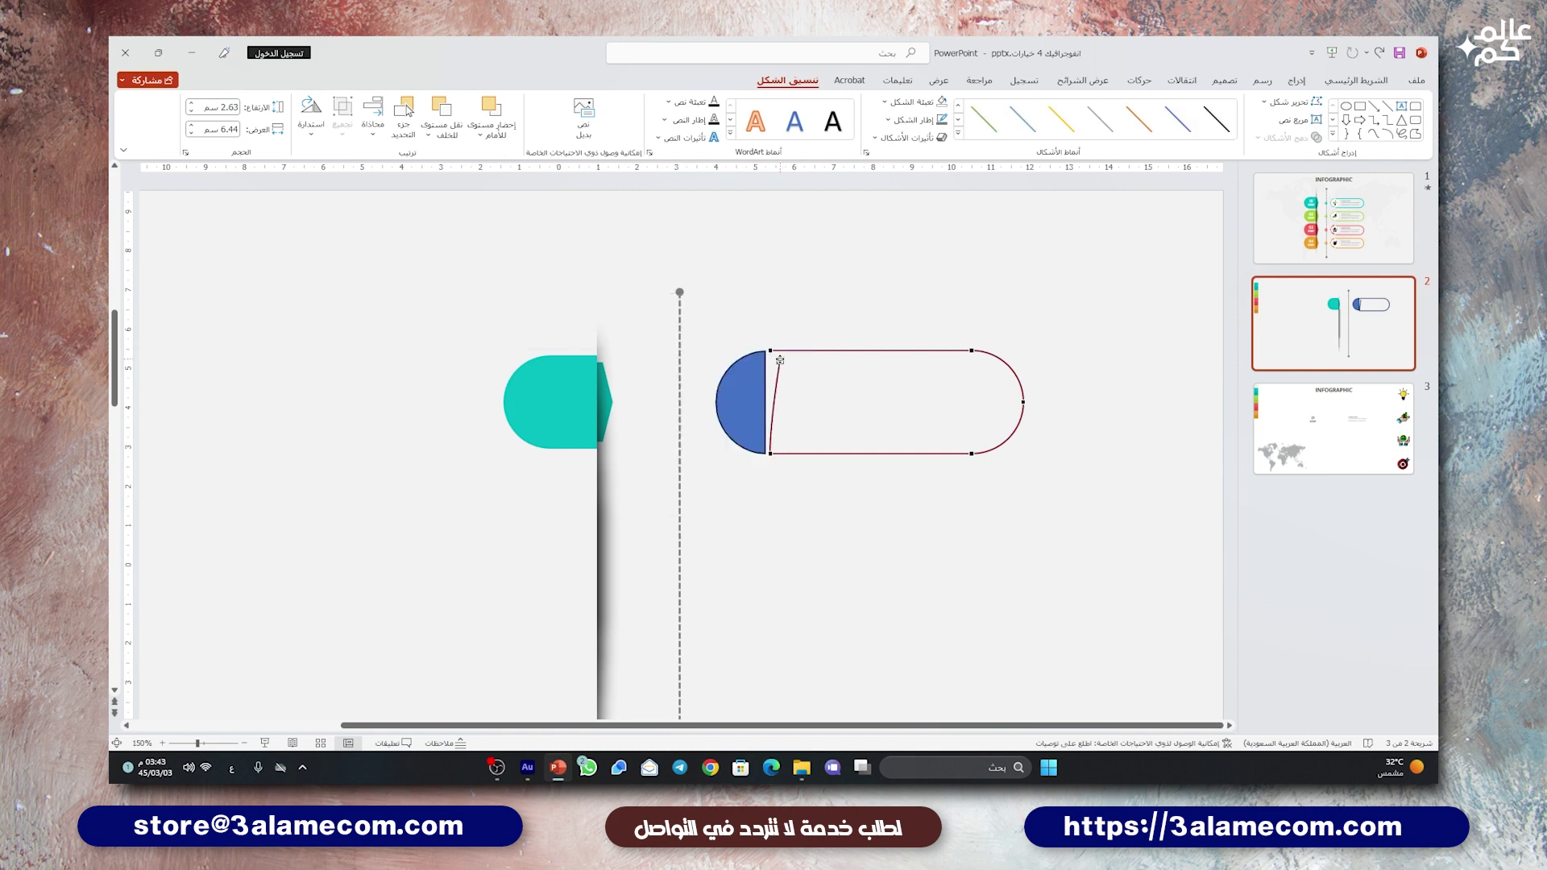
right_click(780, 360)
click(742, 389)
click(798, 337)
Step: Remove the half-circle cap's outline and fill it with teal sampled from the tab
click(756, 413)
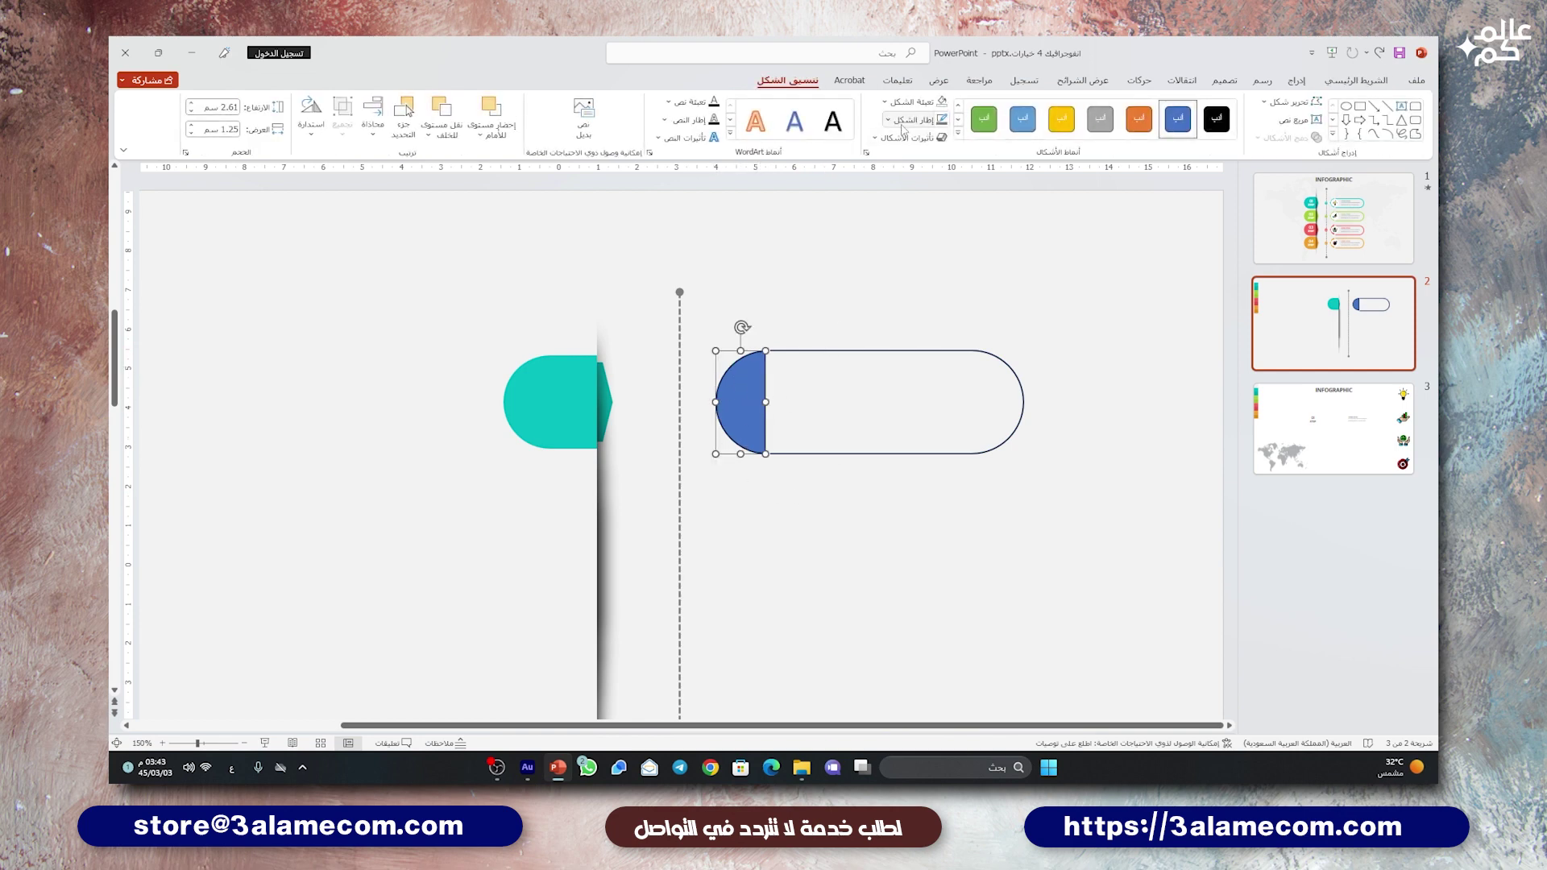
click(914, 119)
click(935, 288)
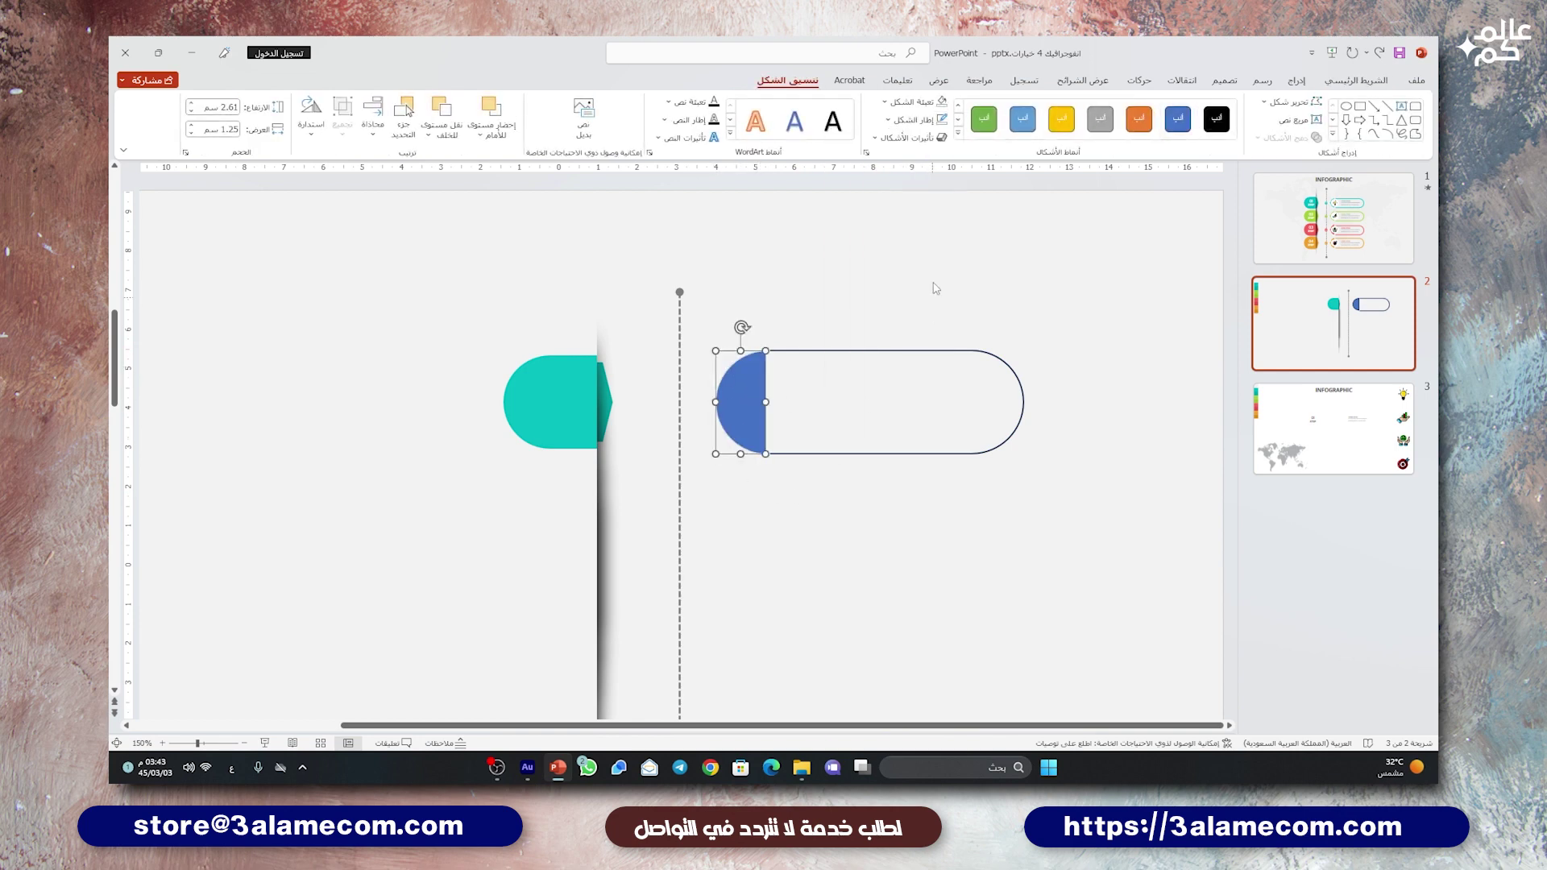
click(915, 119)
click(931, 331)
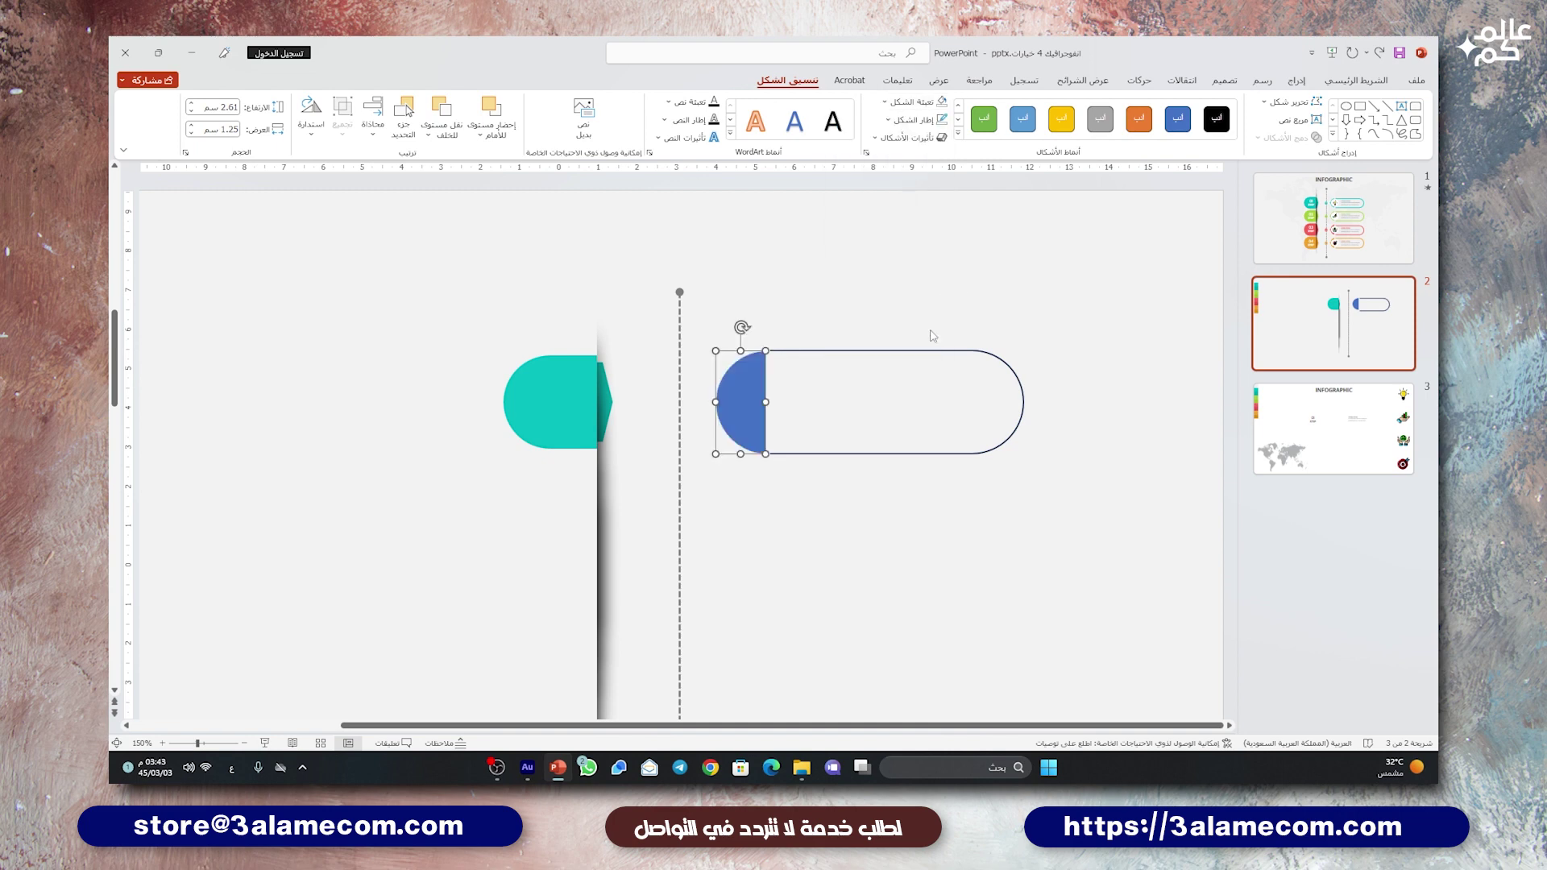
click(578, 398)
Step: Give the rounded body a teal outline
click(799, 349)
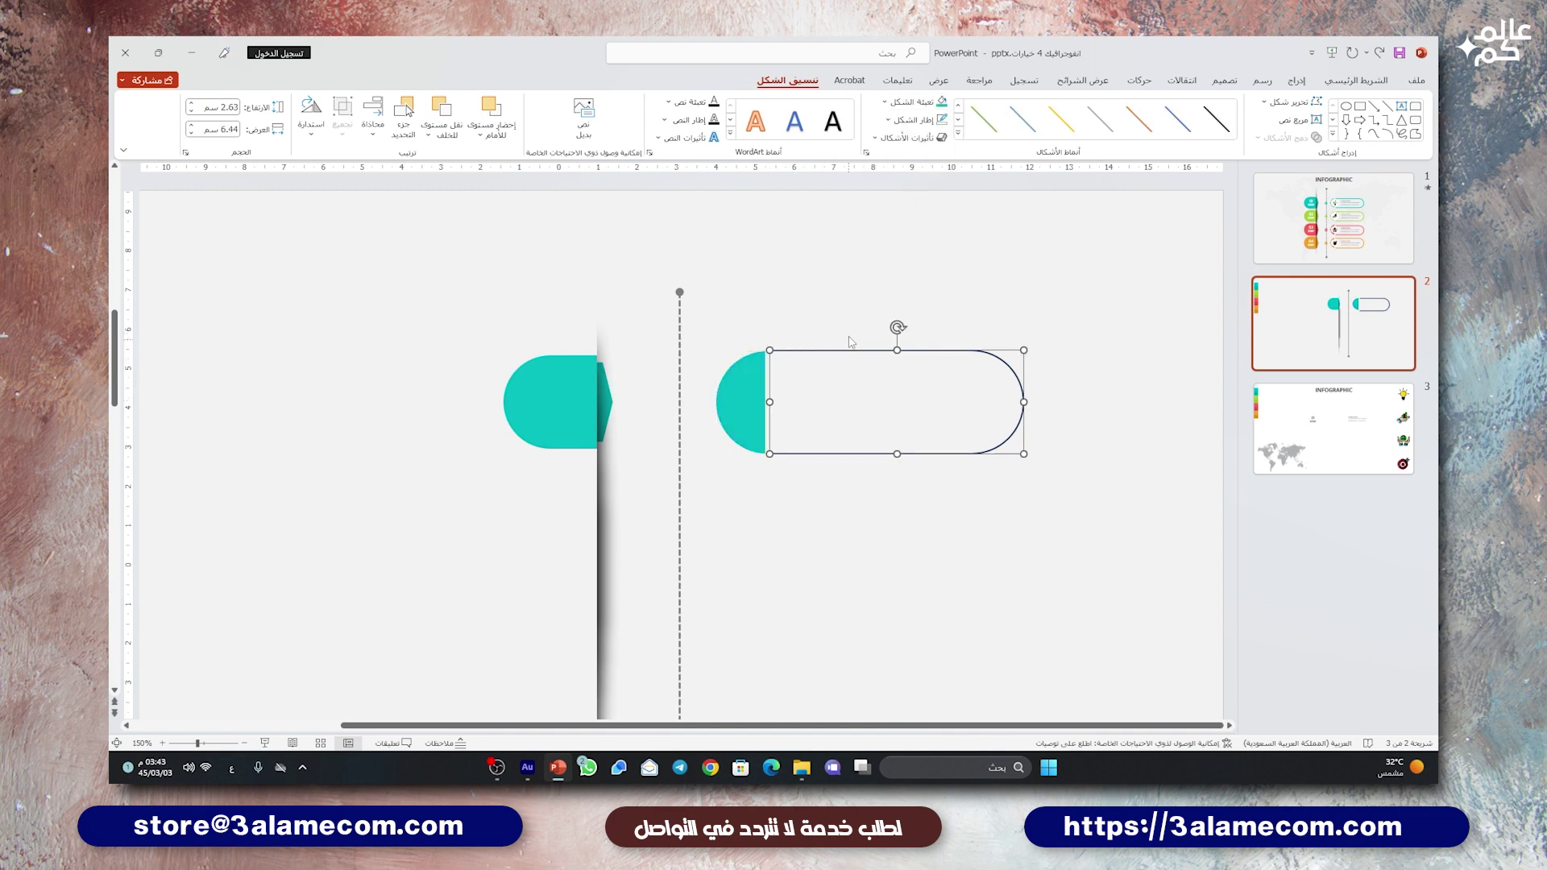
click(915, 119)
click(942, 286)
Step: Draw a small triangle and rotate it to point left beside the teal cap
click(881, 305)
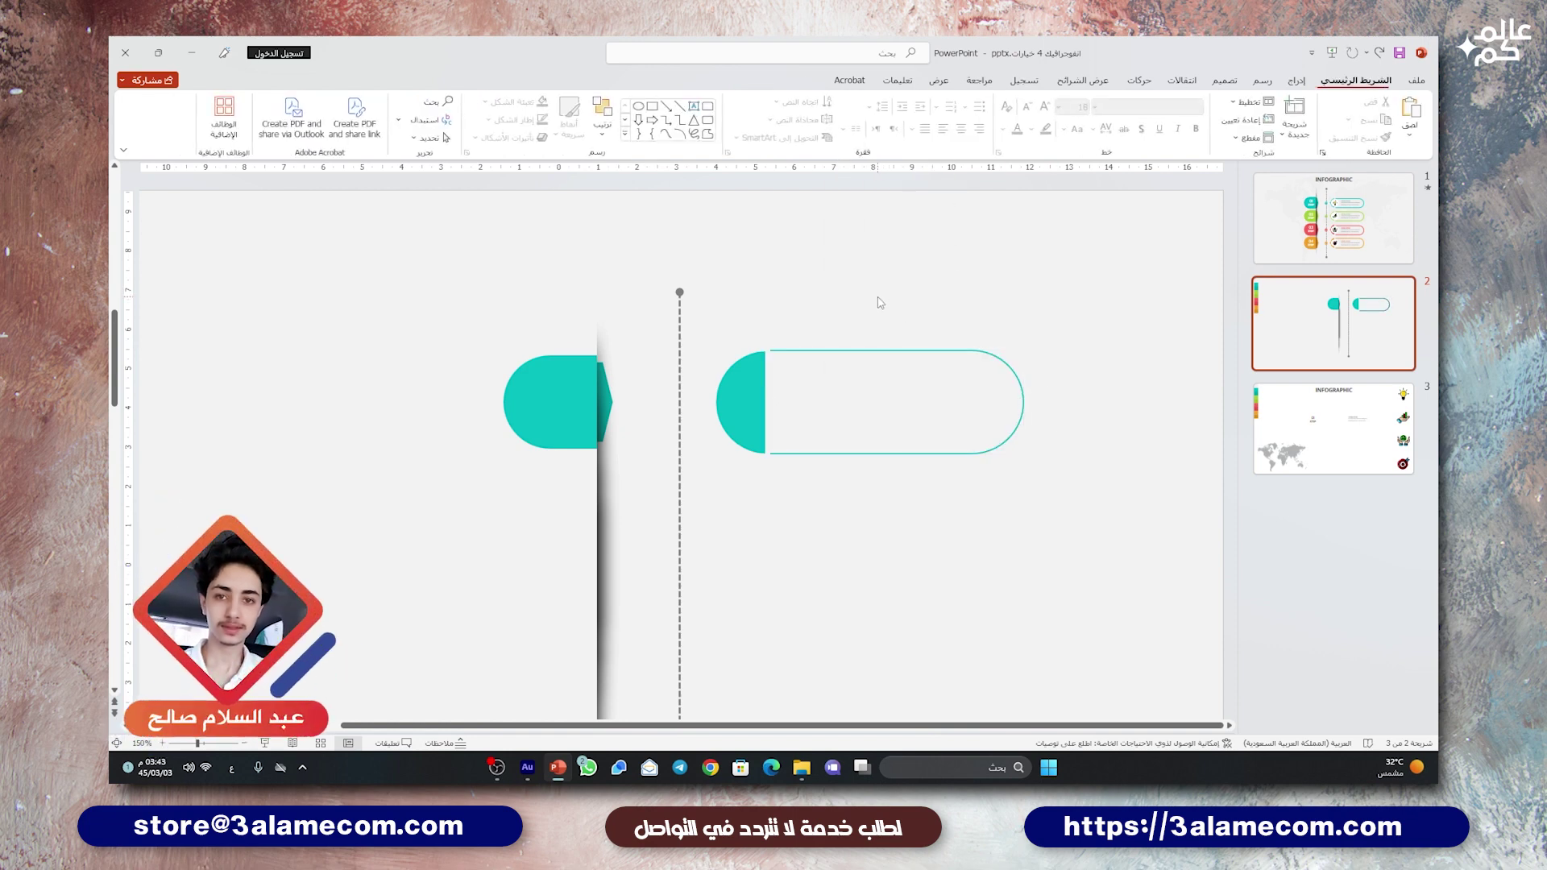
scroll(881, 305, down, 2)
click(830, 359)
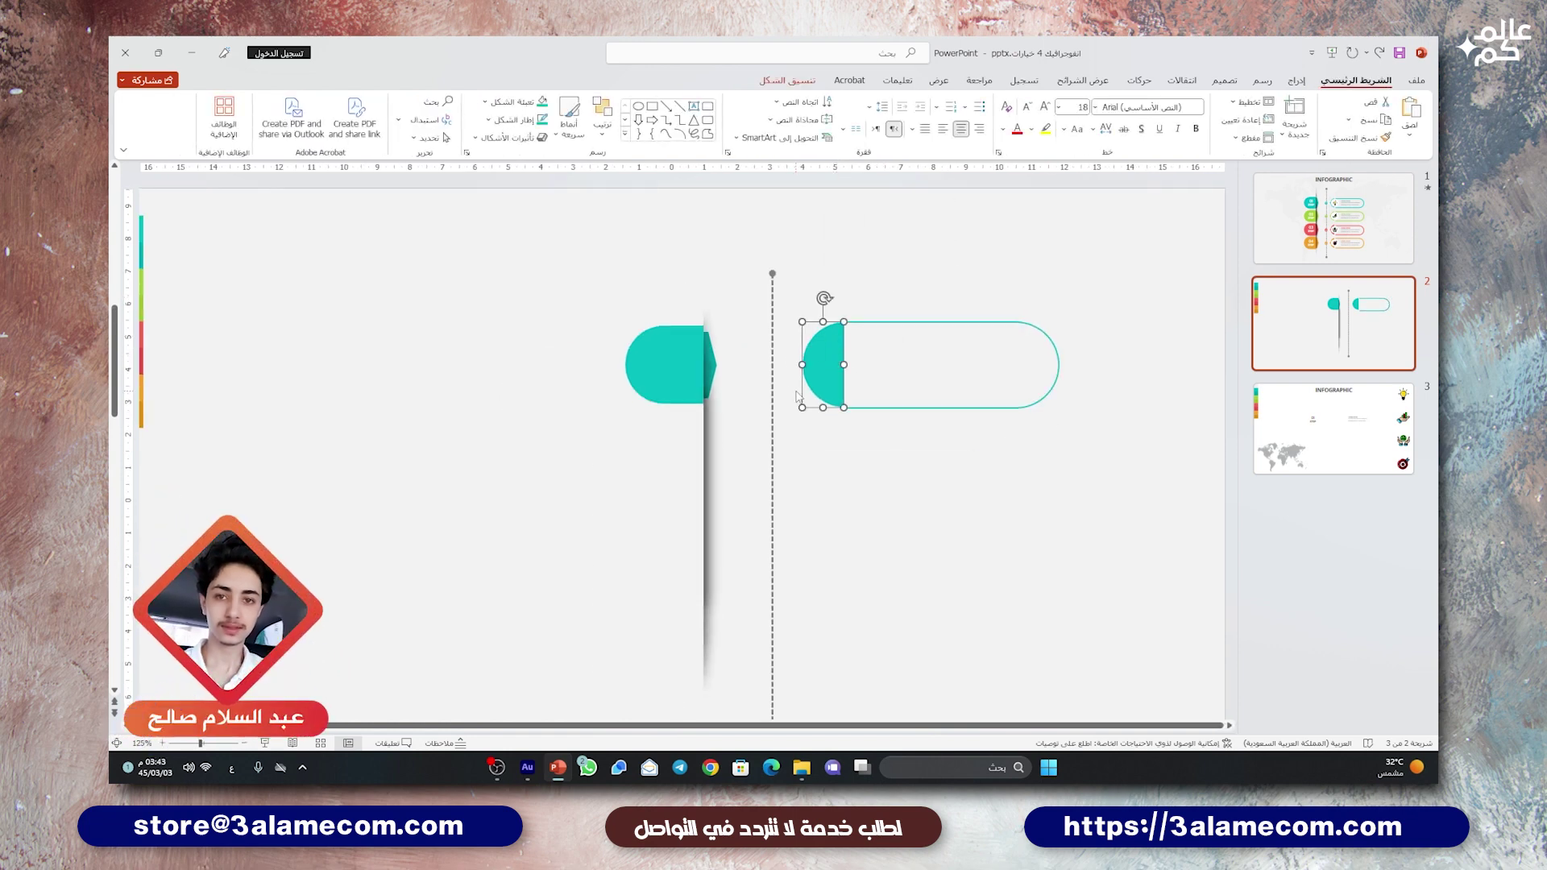
scroll(796, 396, up, 5)
scroll(797, 396, up, 4)
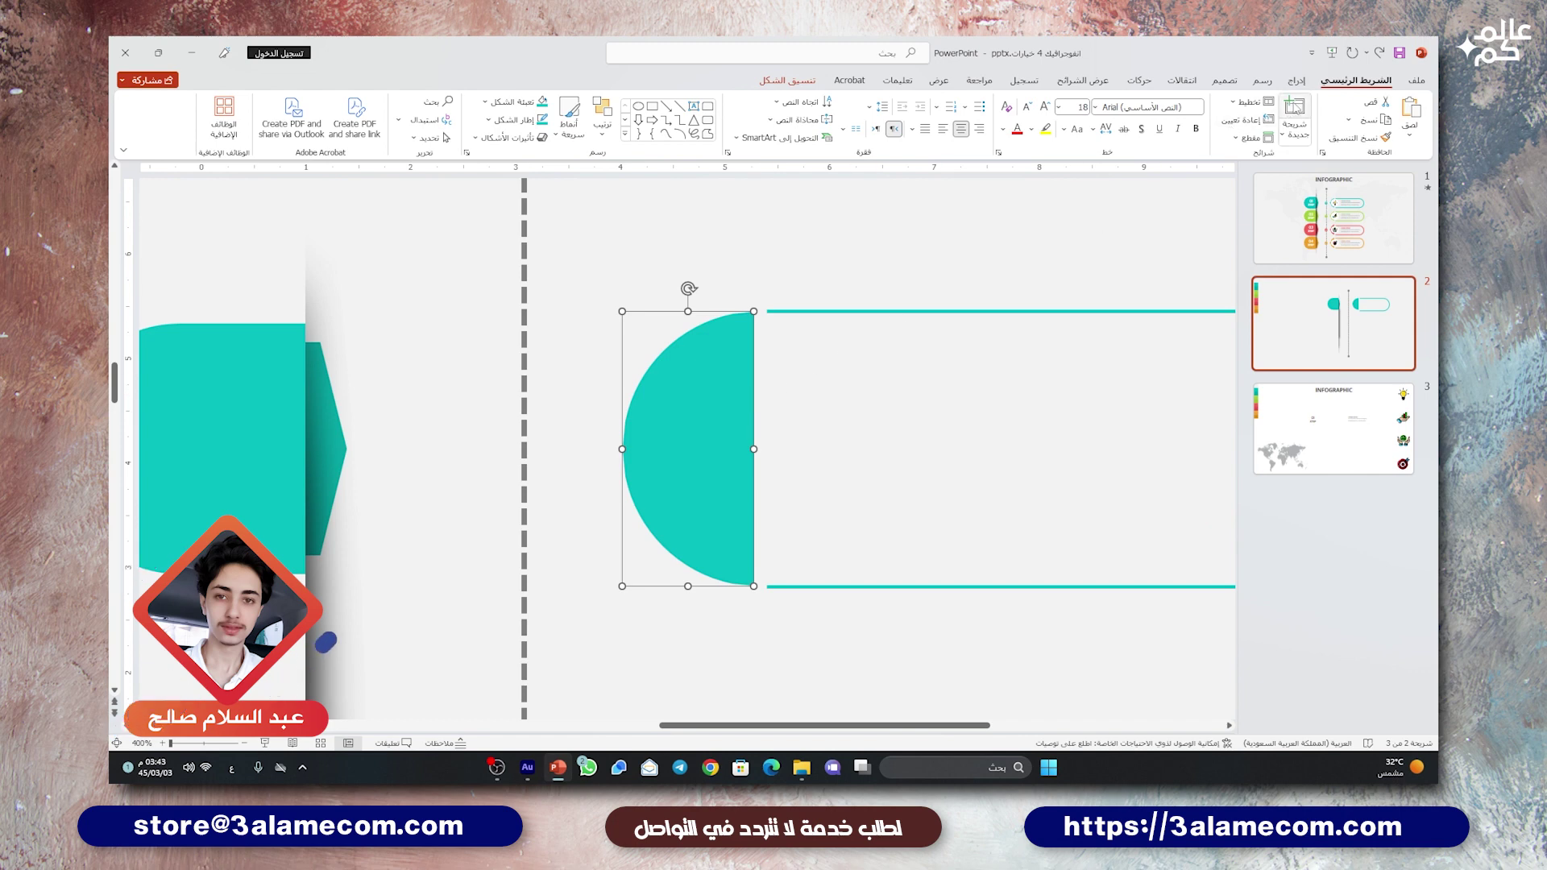
click(789, 405)
click(1294, 82)
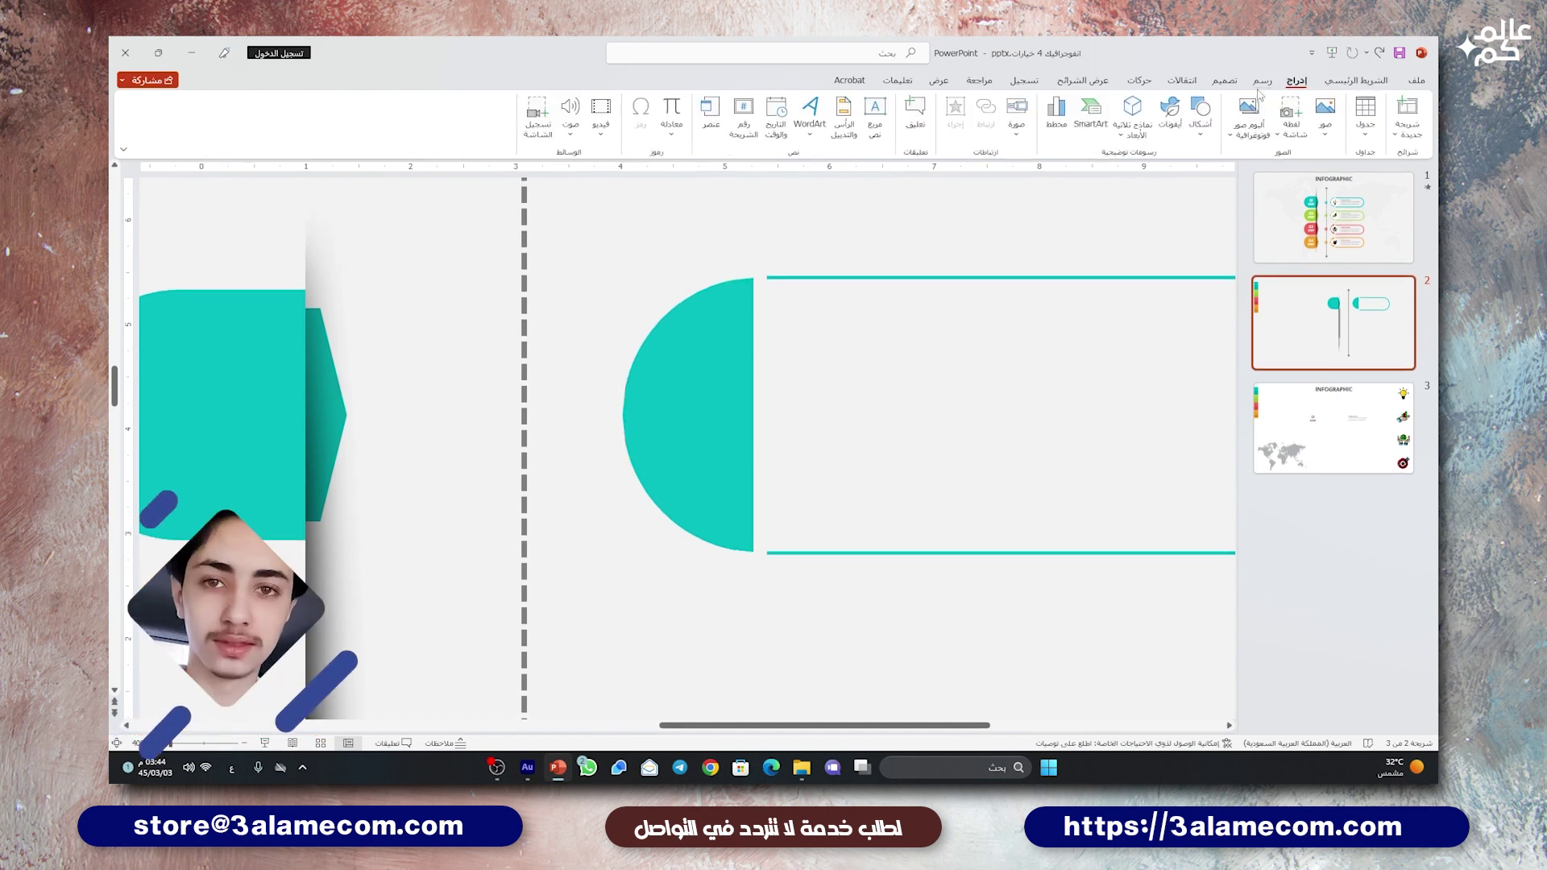
click(1200, 113)
click(1112, 179)
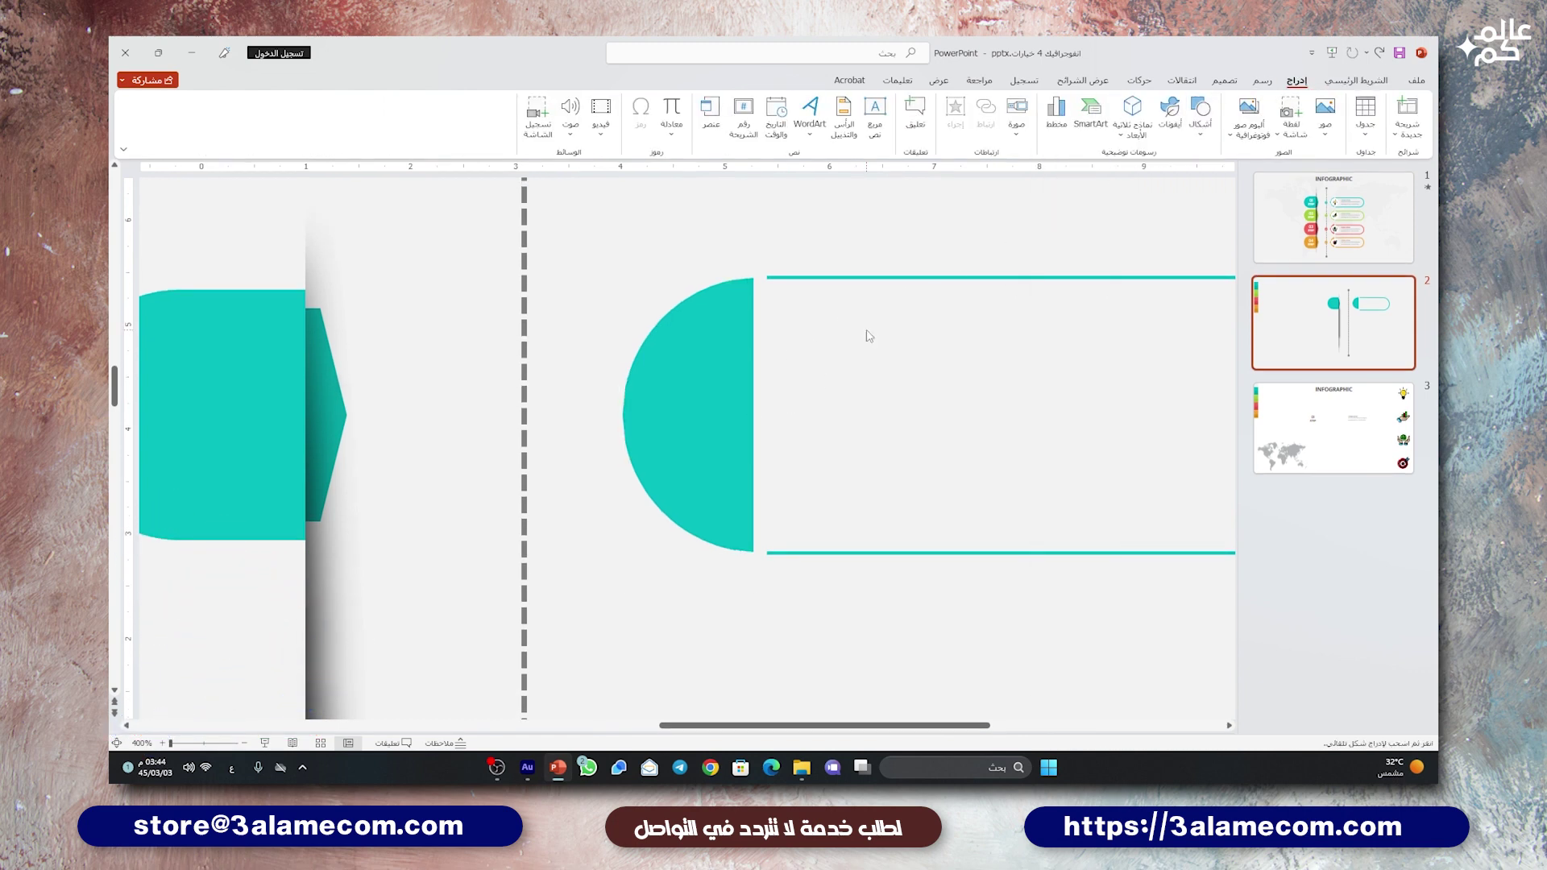
mouse_move(866, 329)
mouse_down()
mouse_move(1174, 596)
mouse_move(913, 371)
mouse_up()
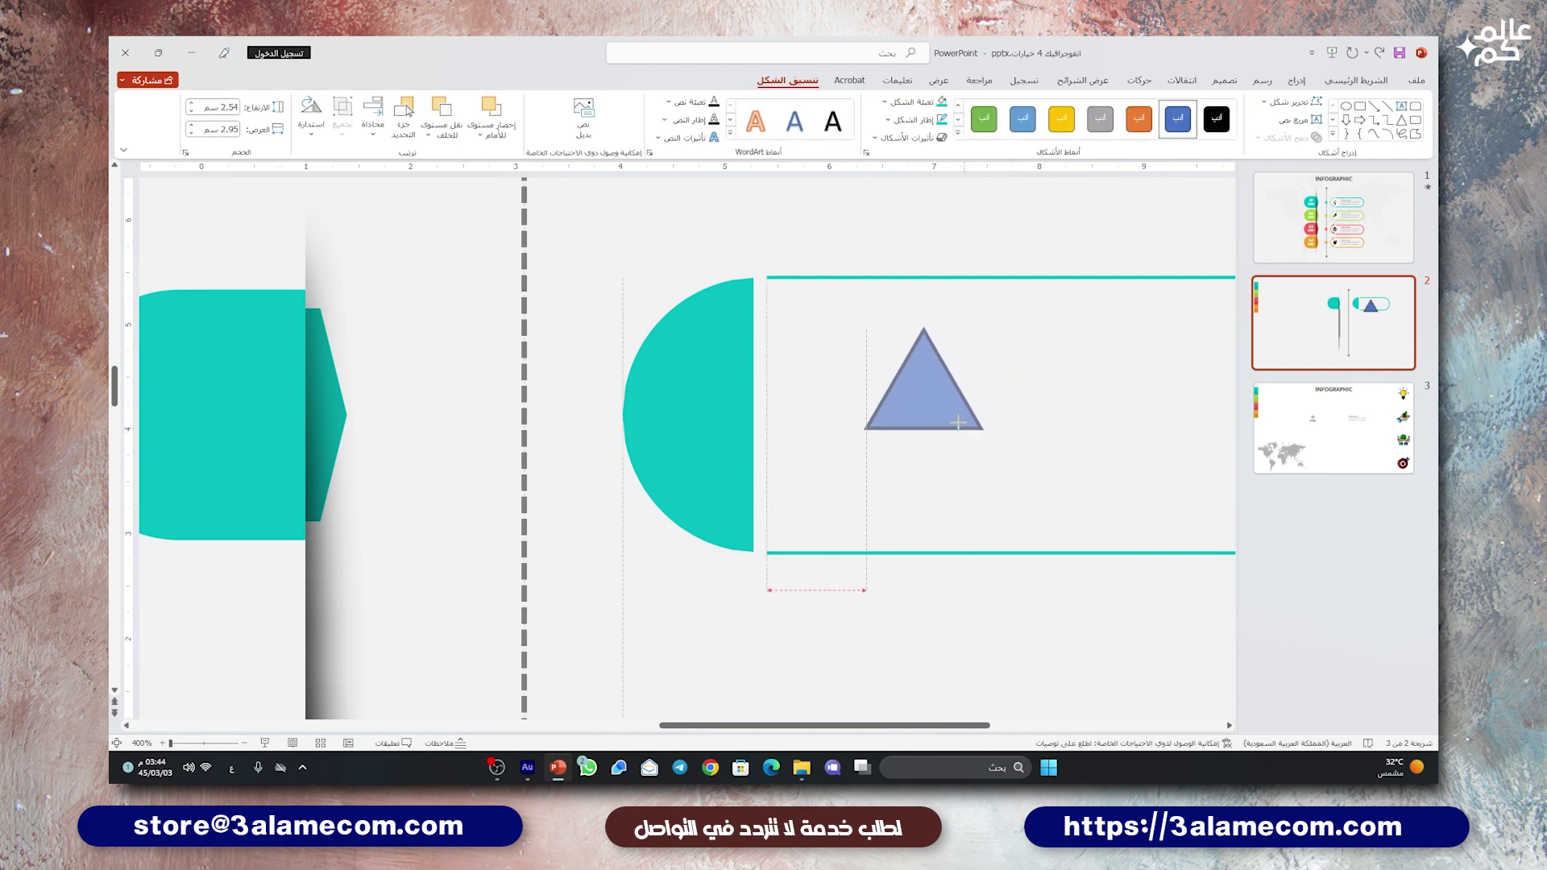
mouse_move(888, 305)
mouse_down()
mouse_move(825, 352)
mouse_move(627, 412)
mouse_up()
Step: Union the triangle with the teal half-circle cap into one pointed shape
shift+click(657, 392)
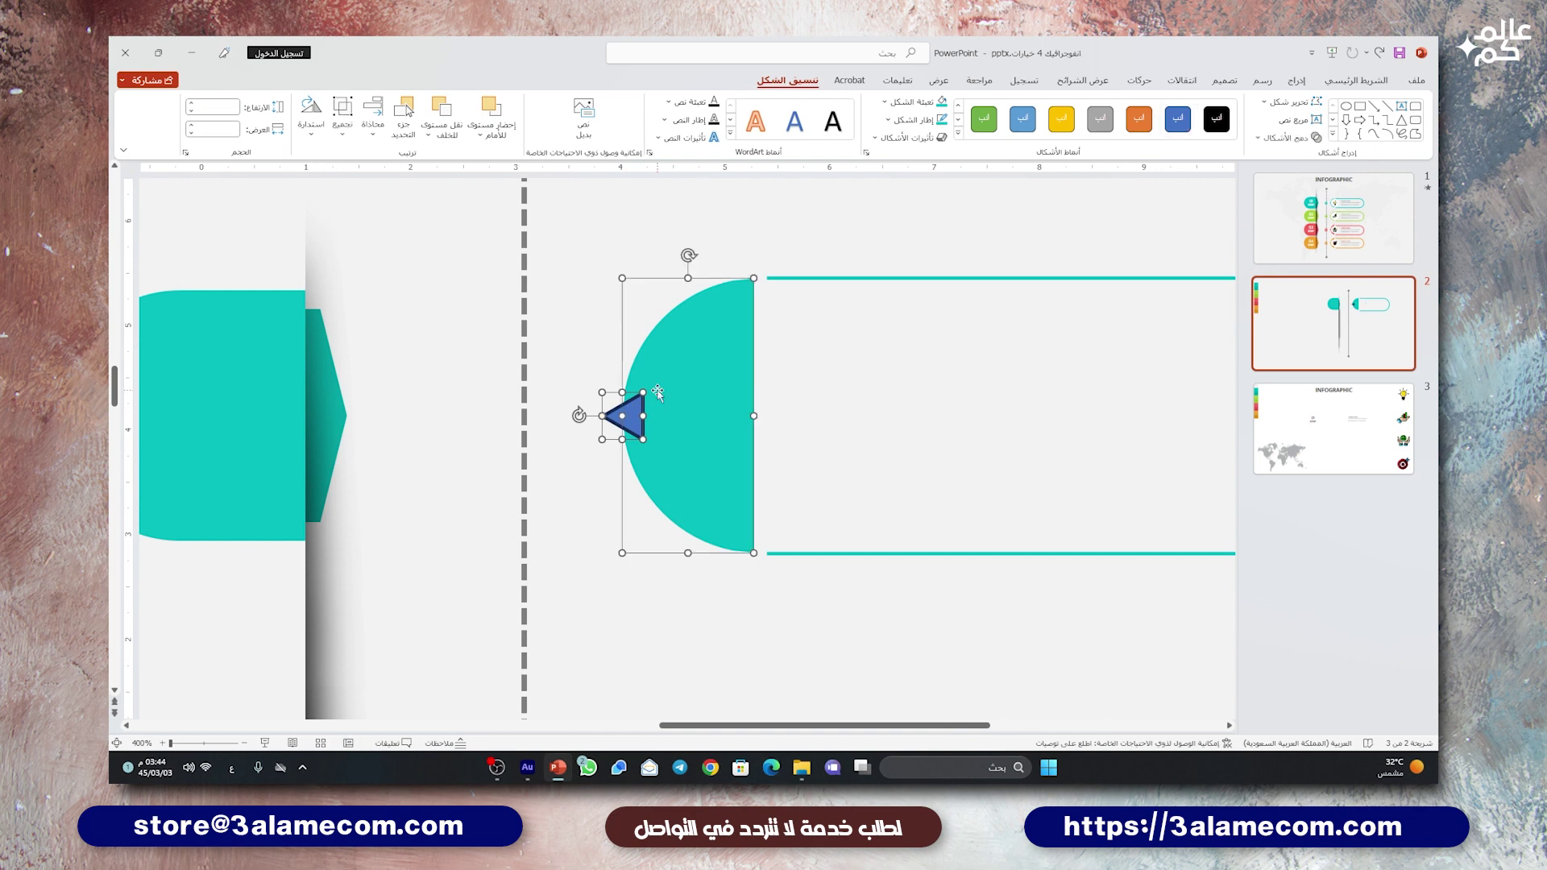
key(Escape)
click(713, 388)
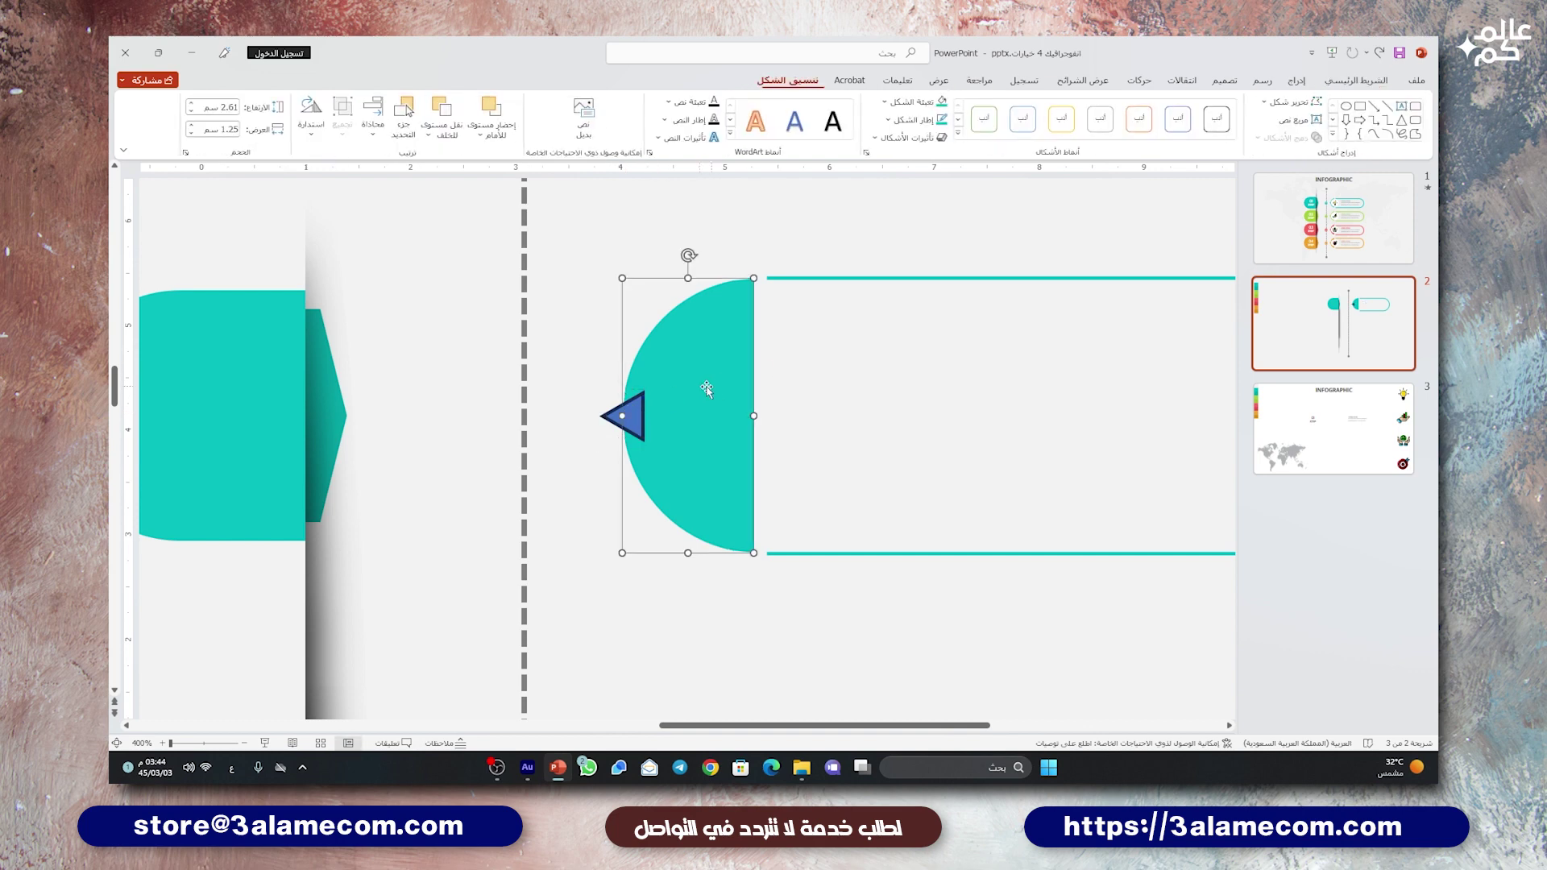
shift+click(637, 412)
click(1289, 138)
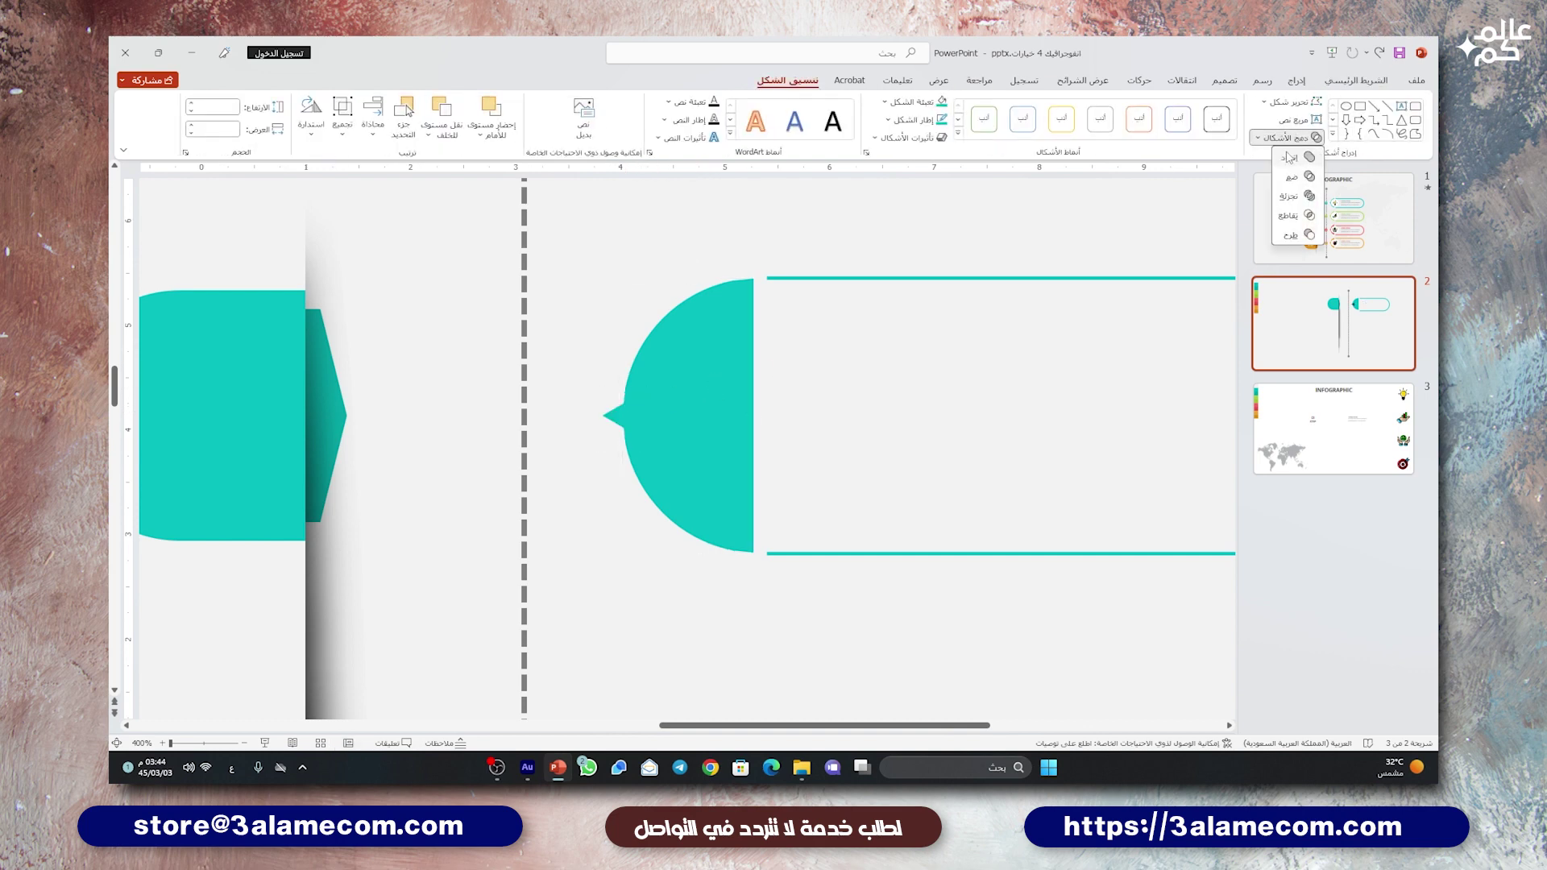
click(1297, 157)
click(923, 379)
scroll(922, 378, down, 3)
scroll(812, 410, up, 1)
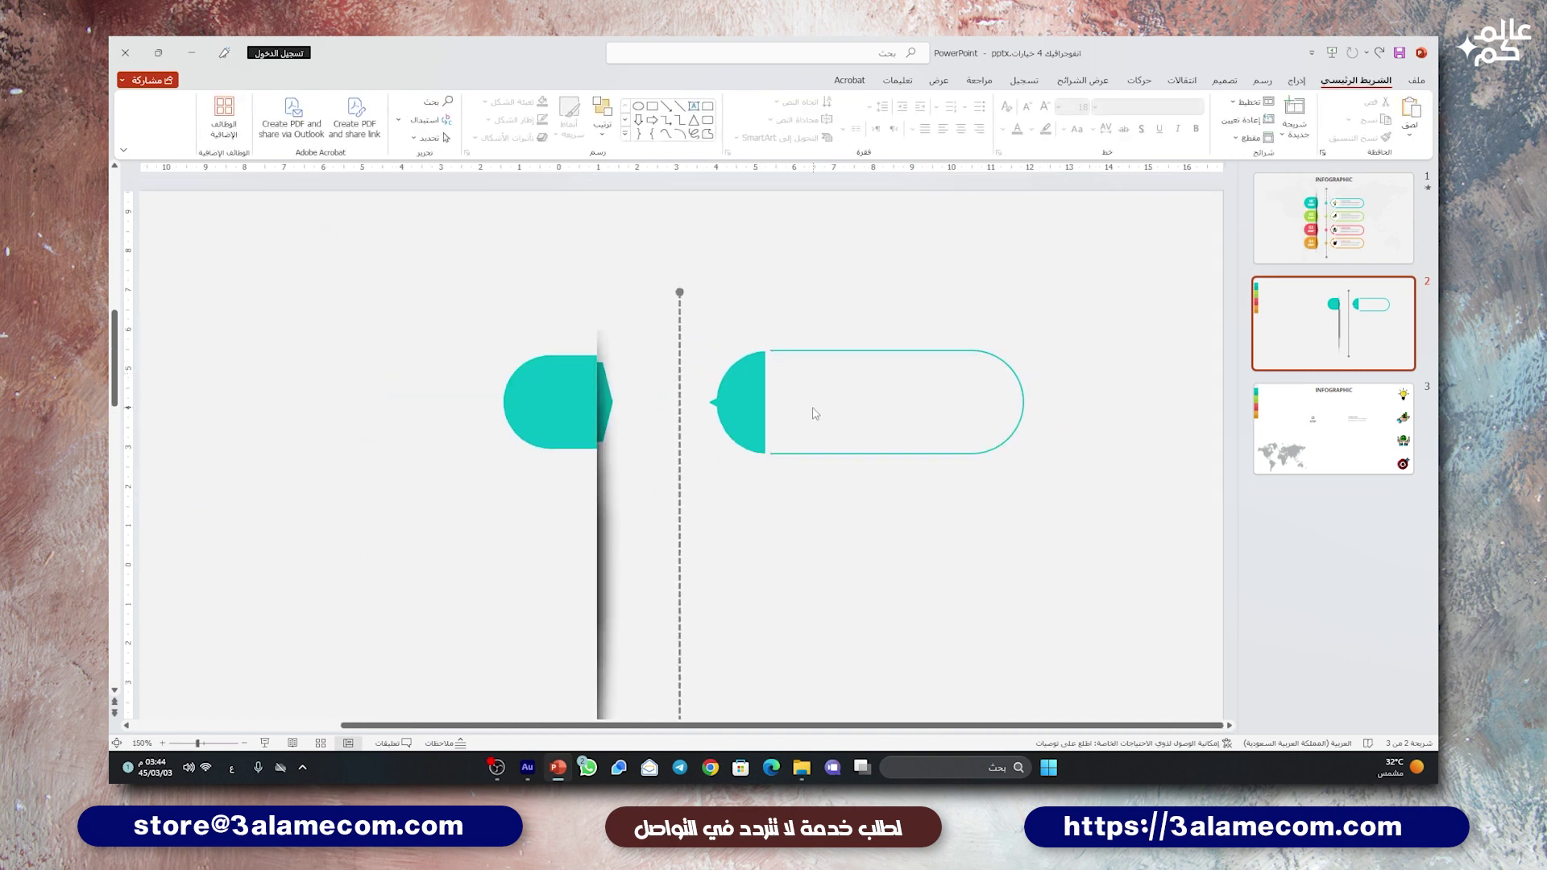
scroll(812, 413, up, 3)
Step: Draw a white circle with no outline over the teal pointed cap
click(1296, 80)
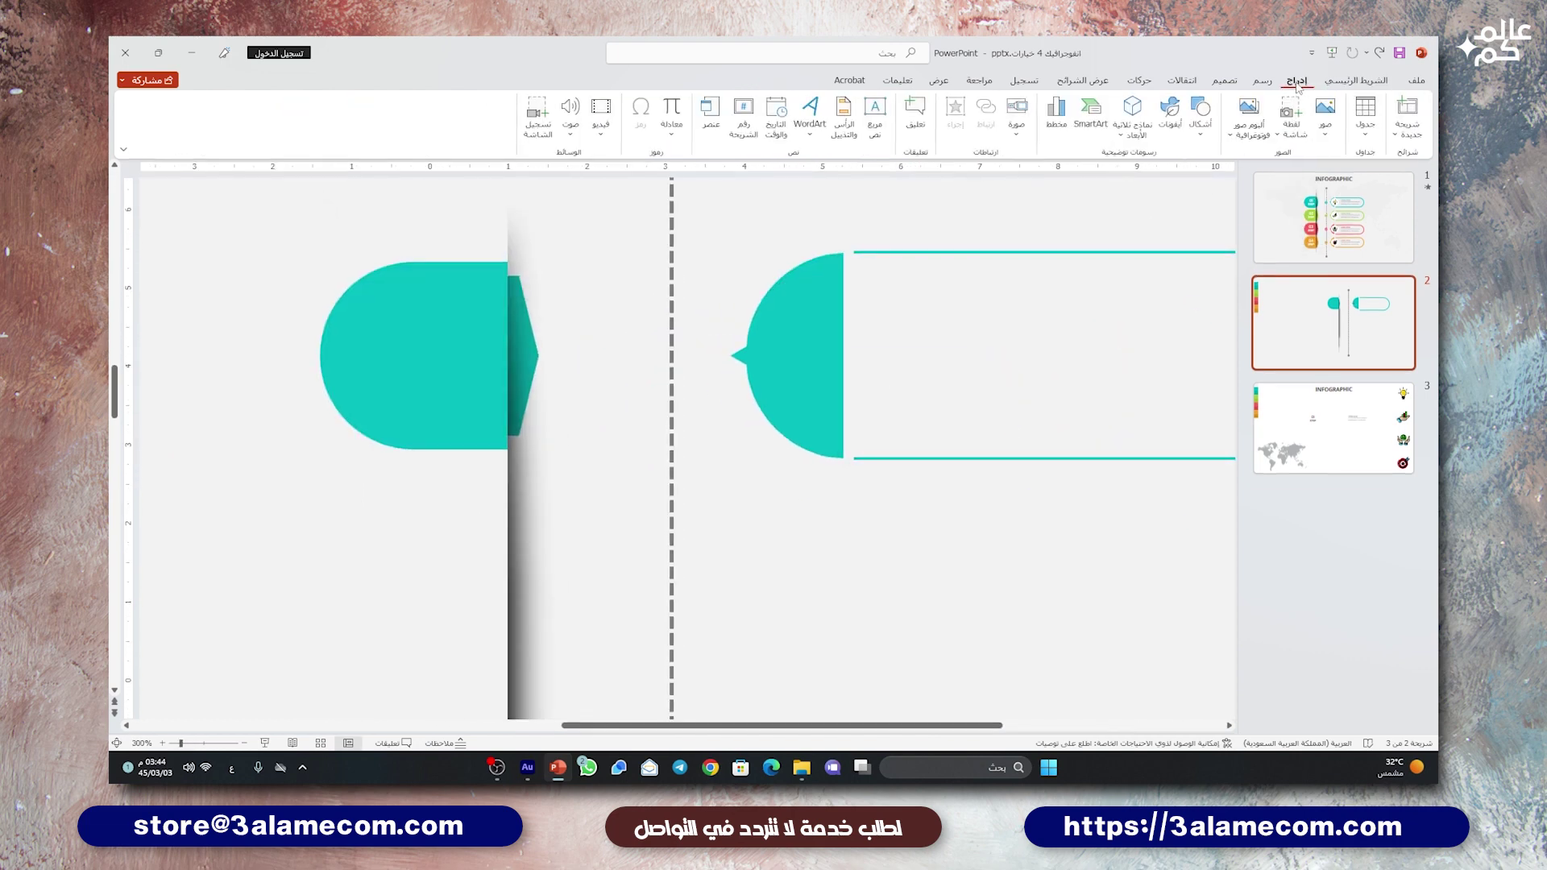
click(1200, 117)
click(1138, 173)
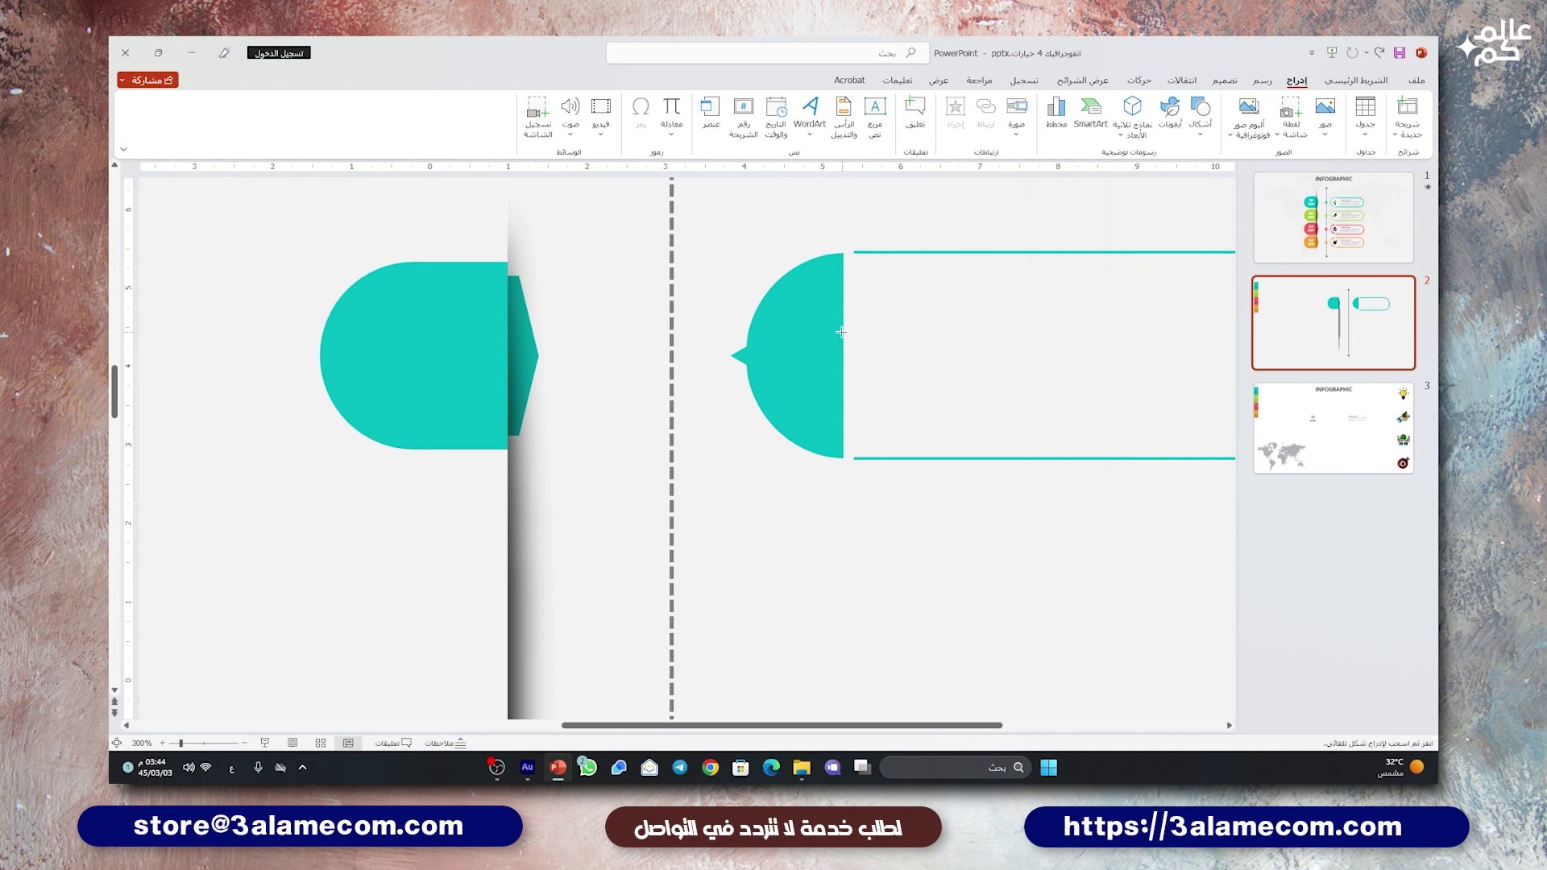
drag(819, 304, 946, 442)
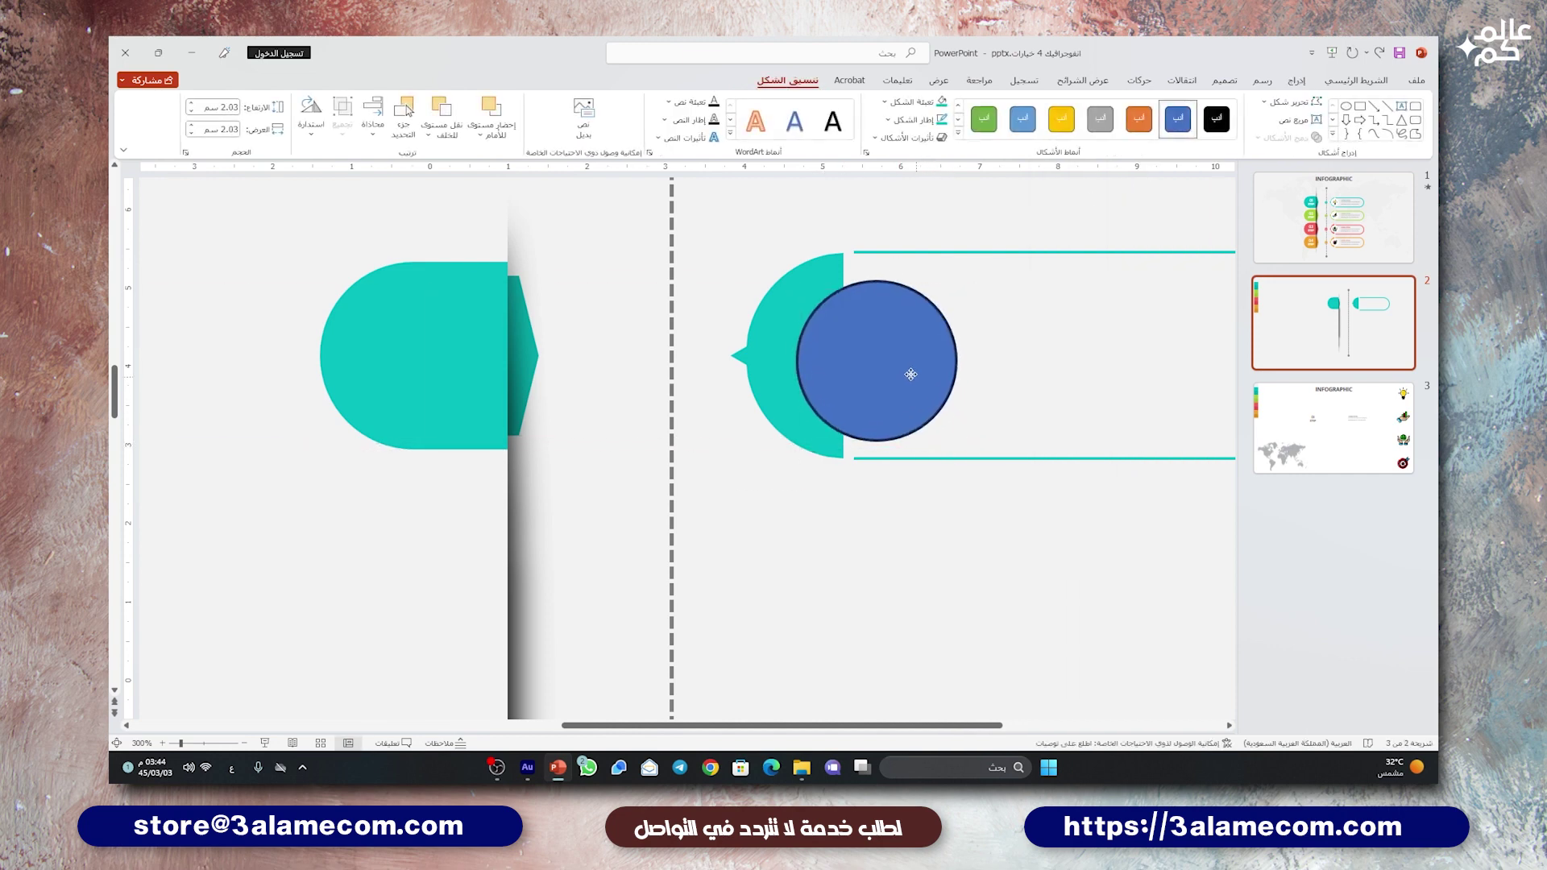
drag(911, 373, 884, 371)
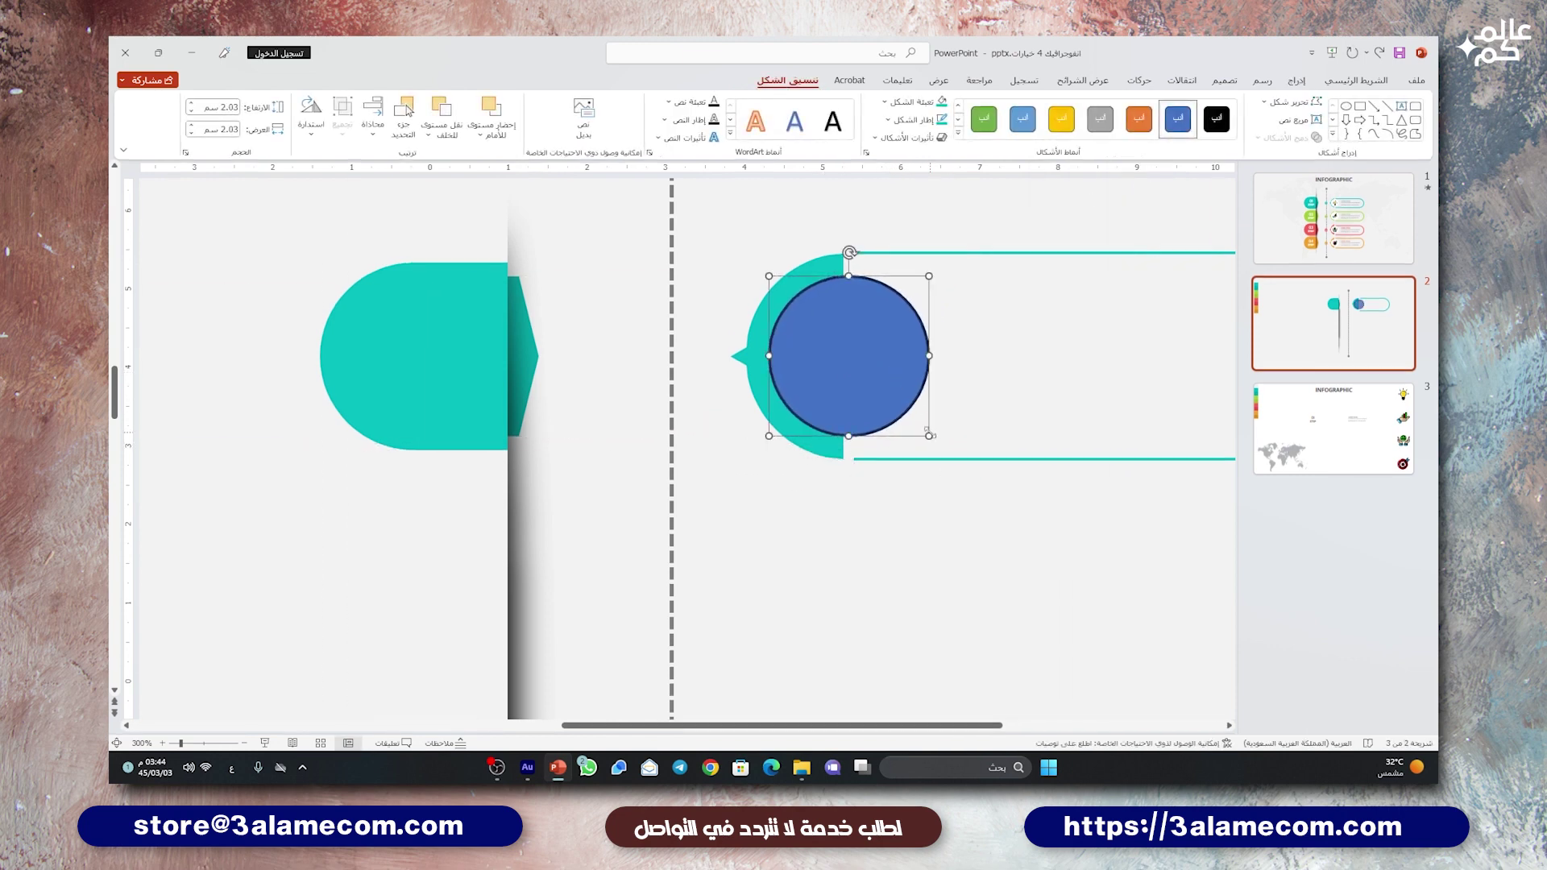
drag(928, 436, 891, 397)
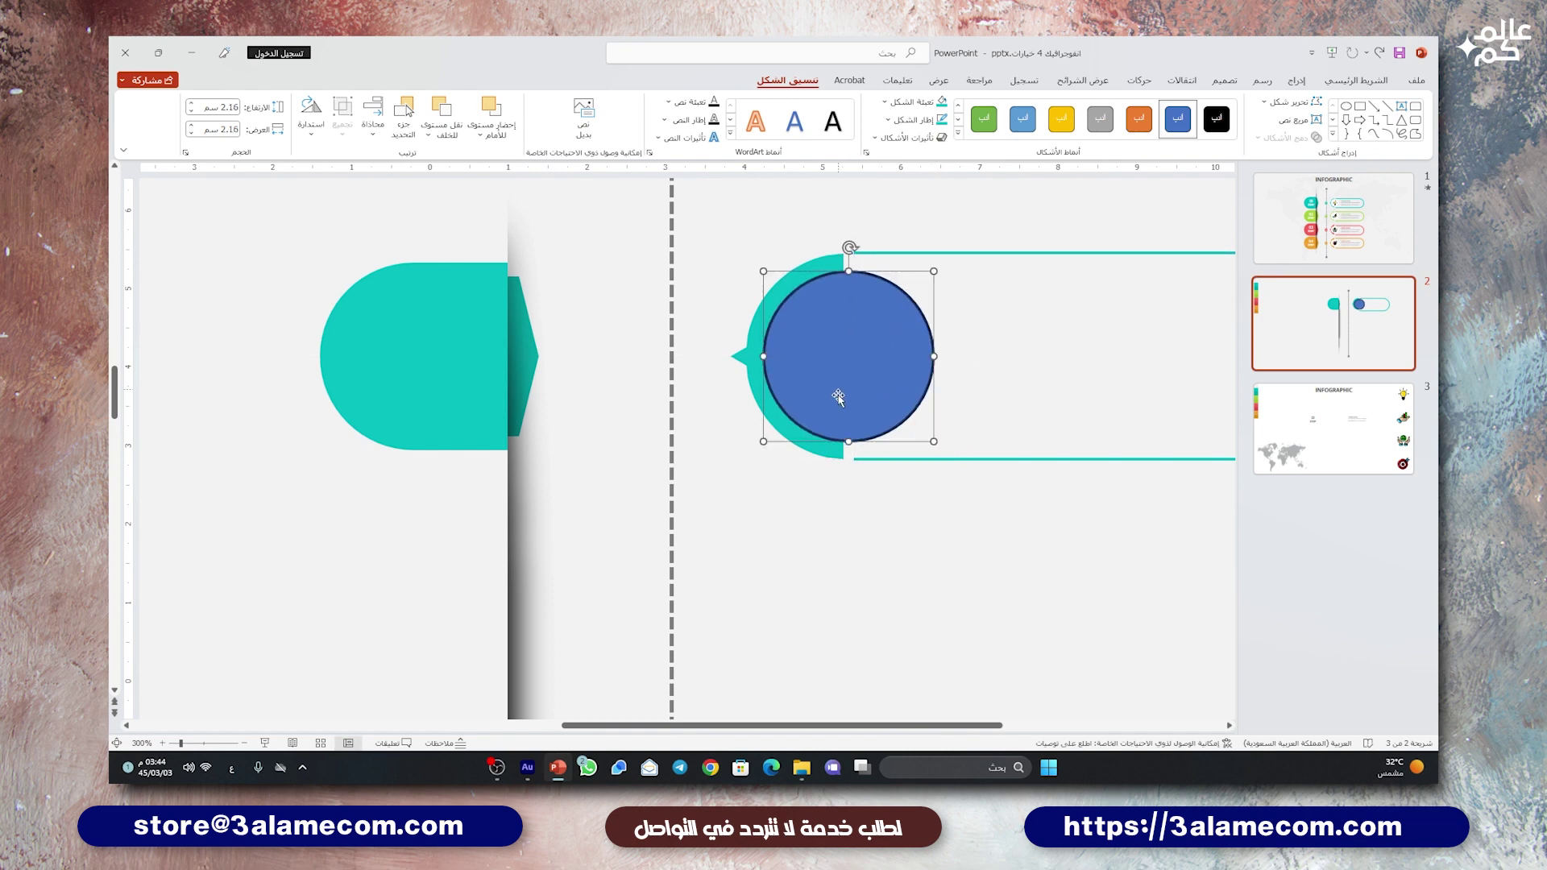
click(910, 119)
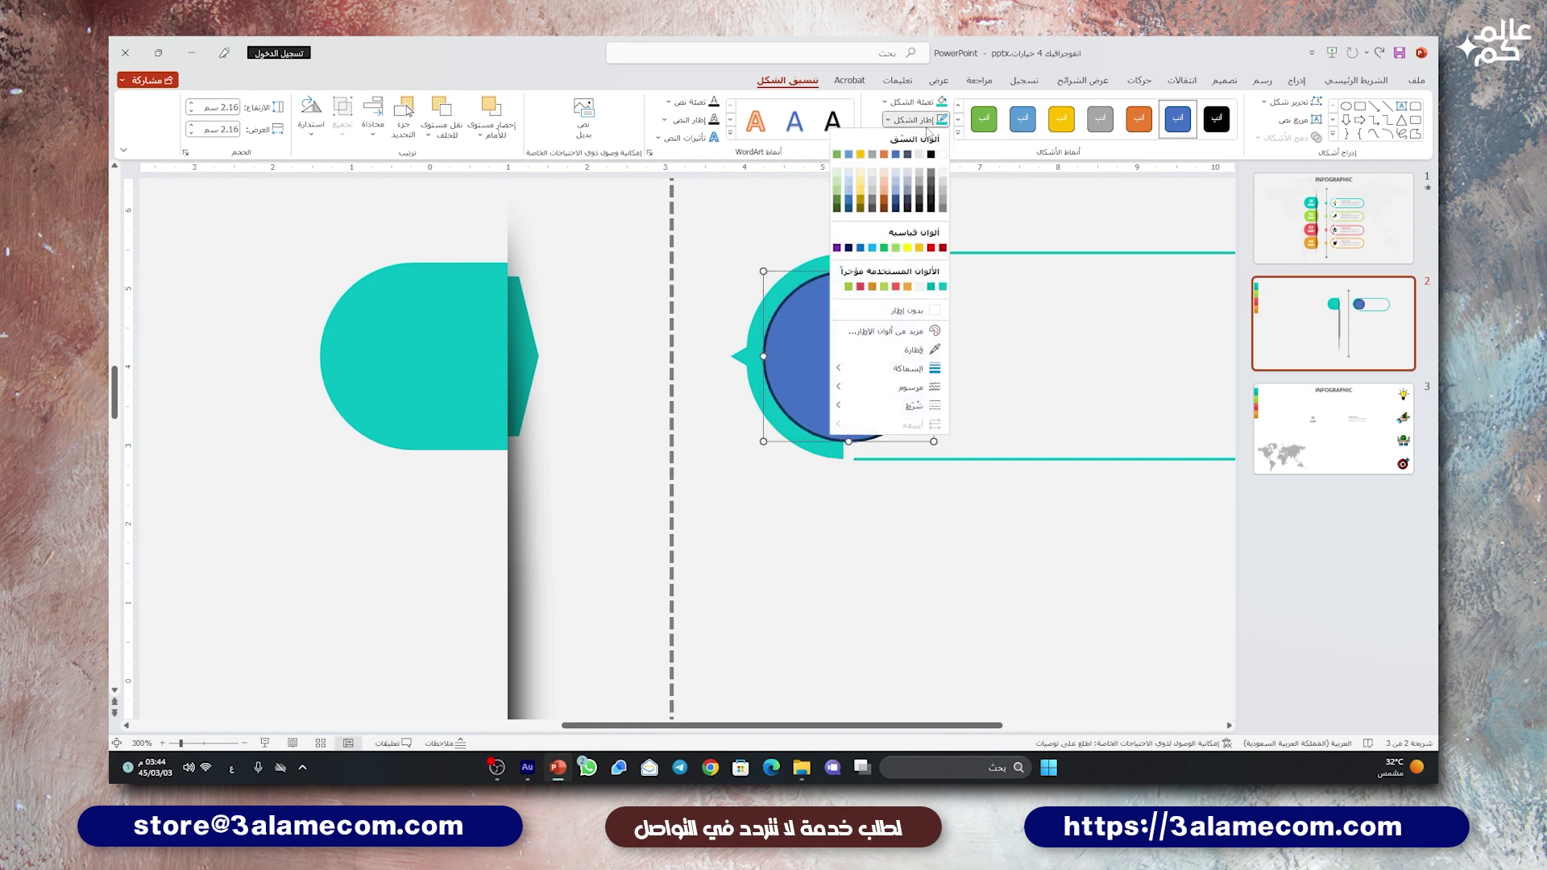
click(918, 310)
click(910, 101)
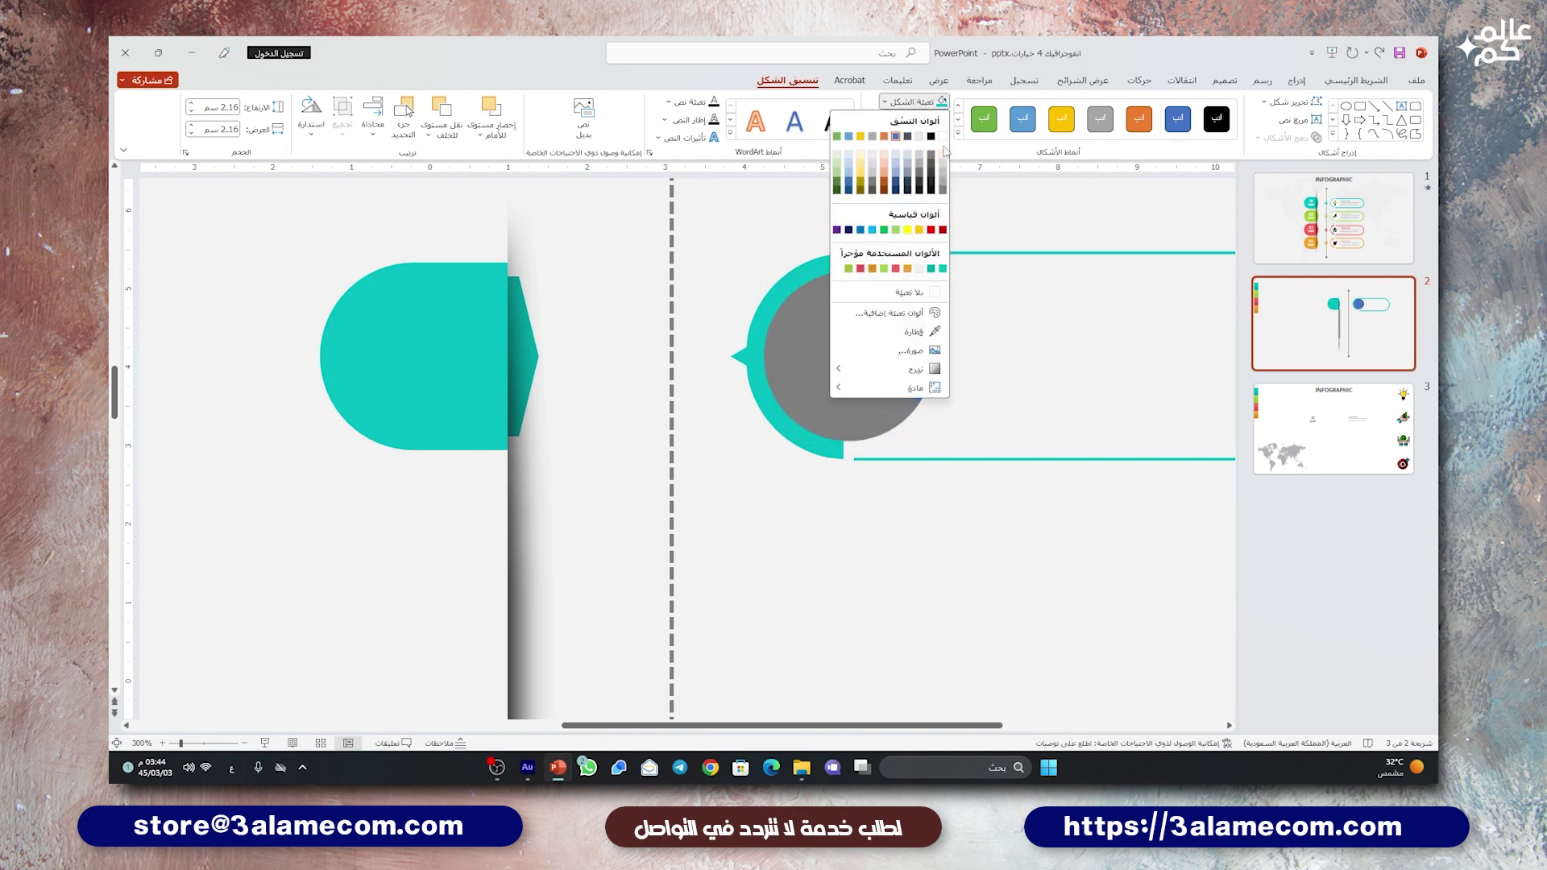
click(947, 151)
Step: Apply an outer drop shadow to the circle and raise its blur to 10 pt
right_click(866, 342)
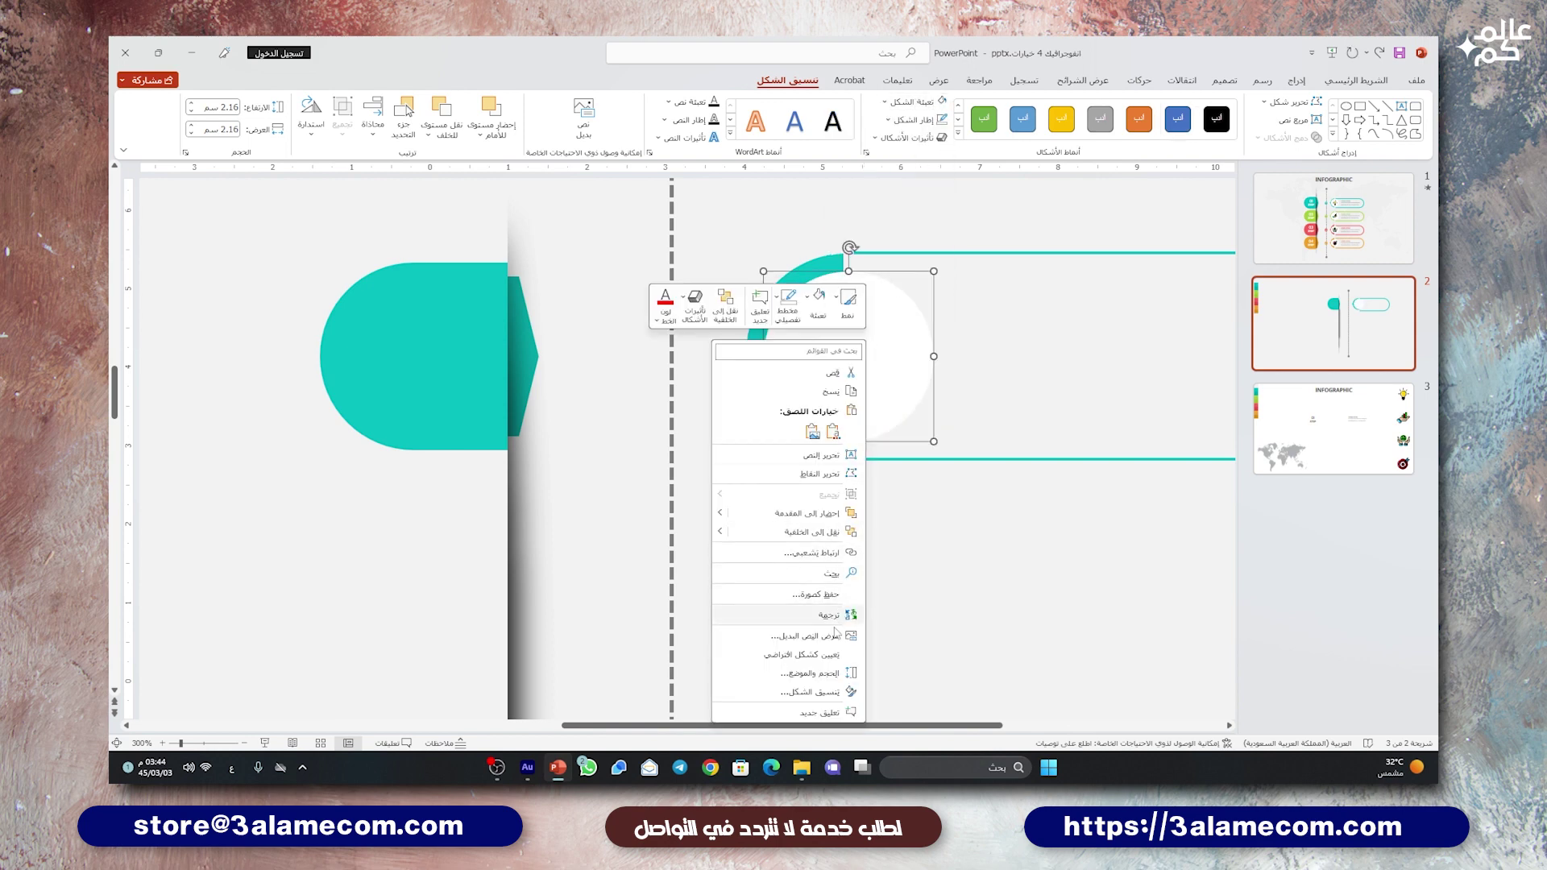
click(823, 693)
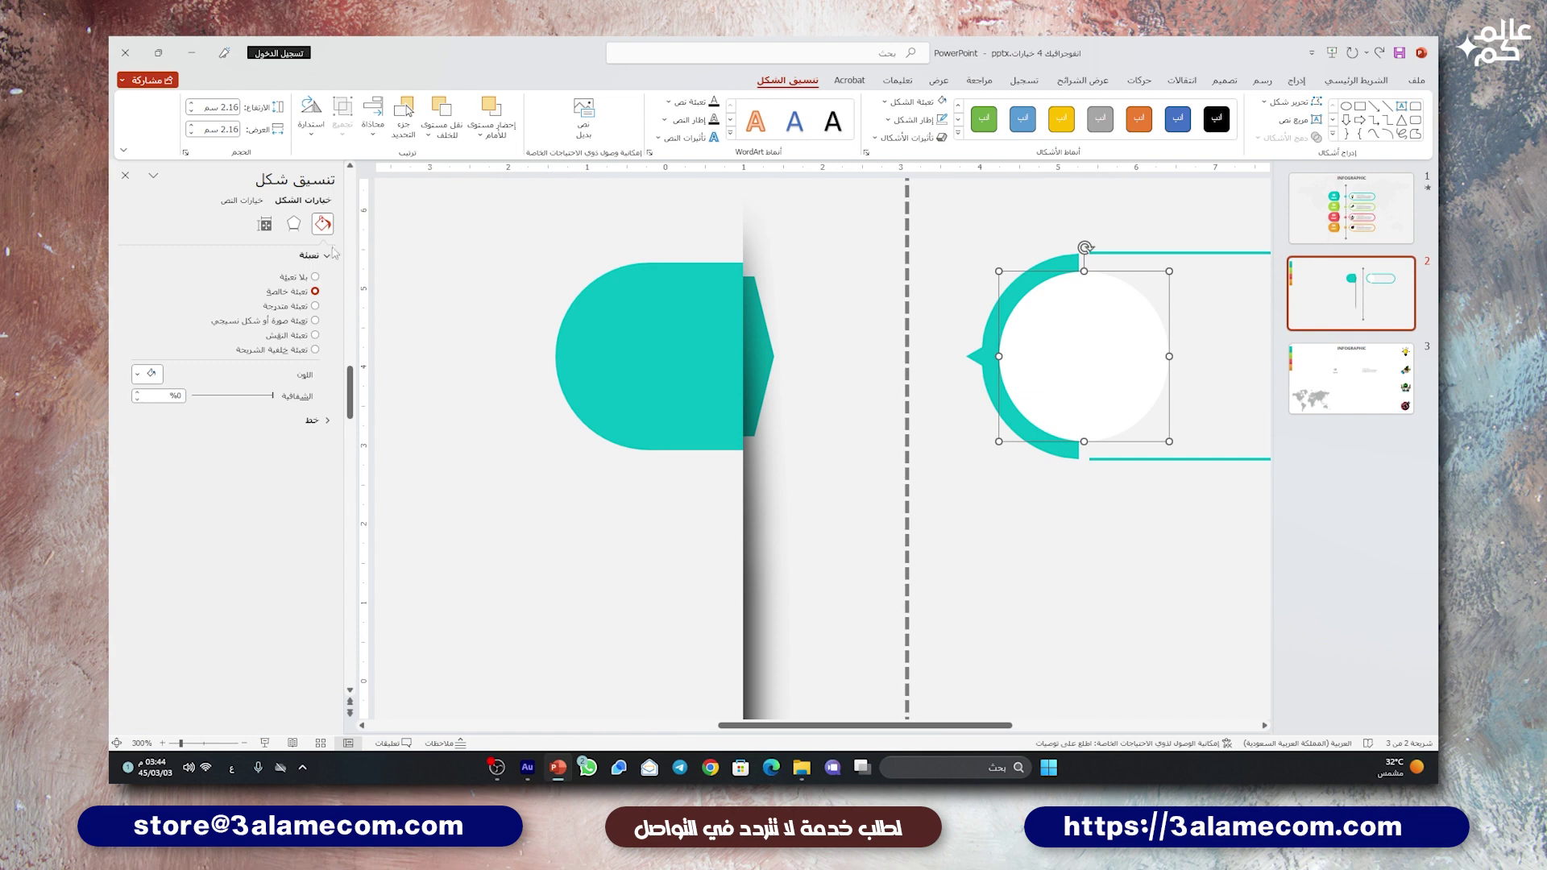
click(295, 225)
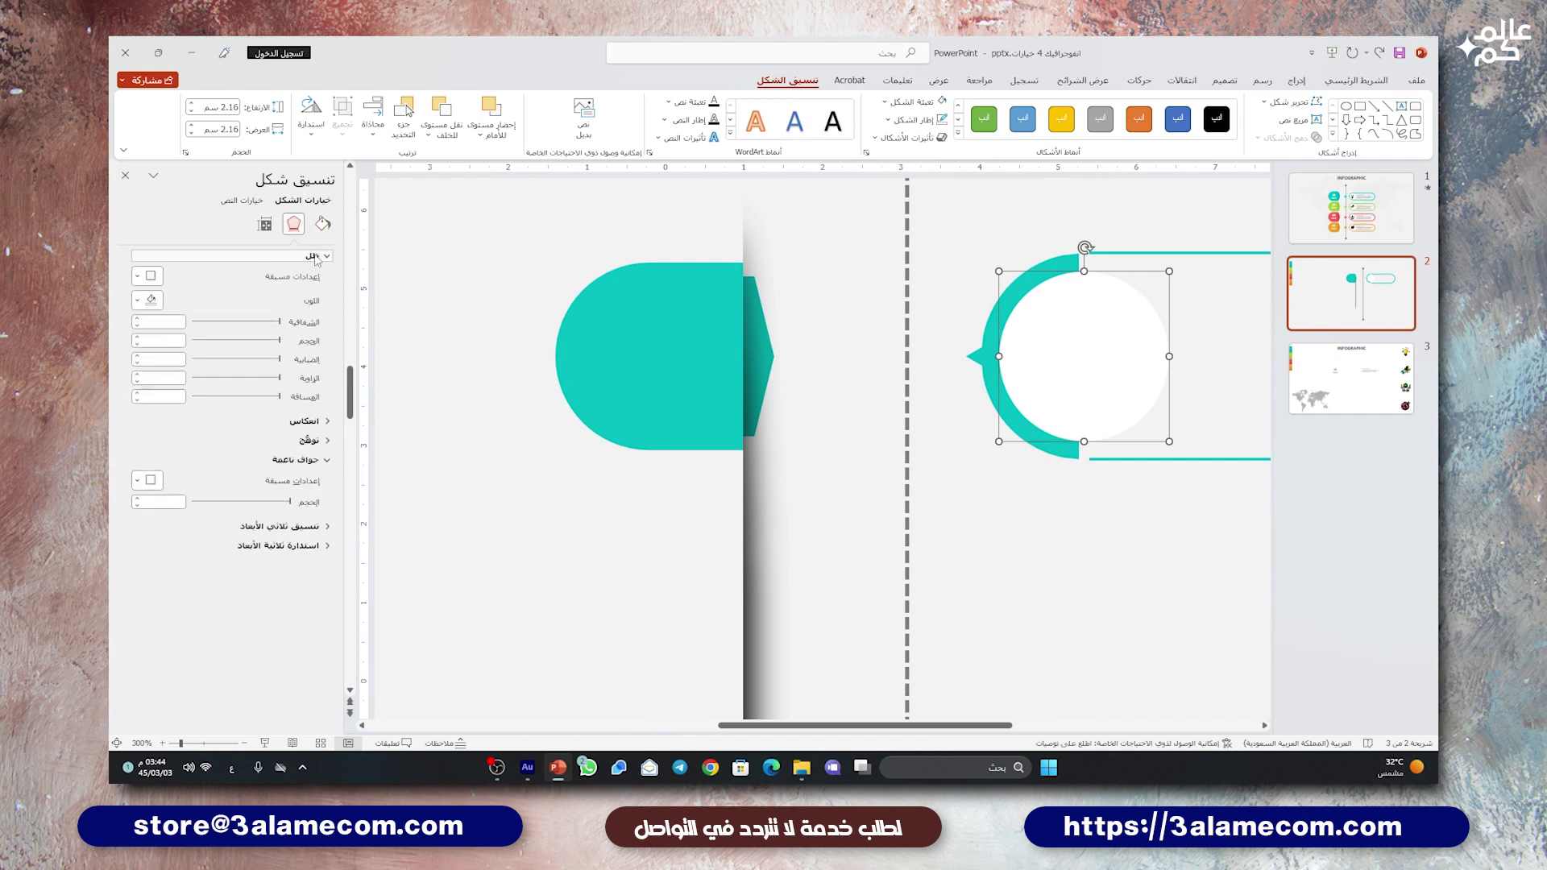
click(149, 275)
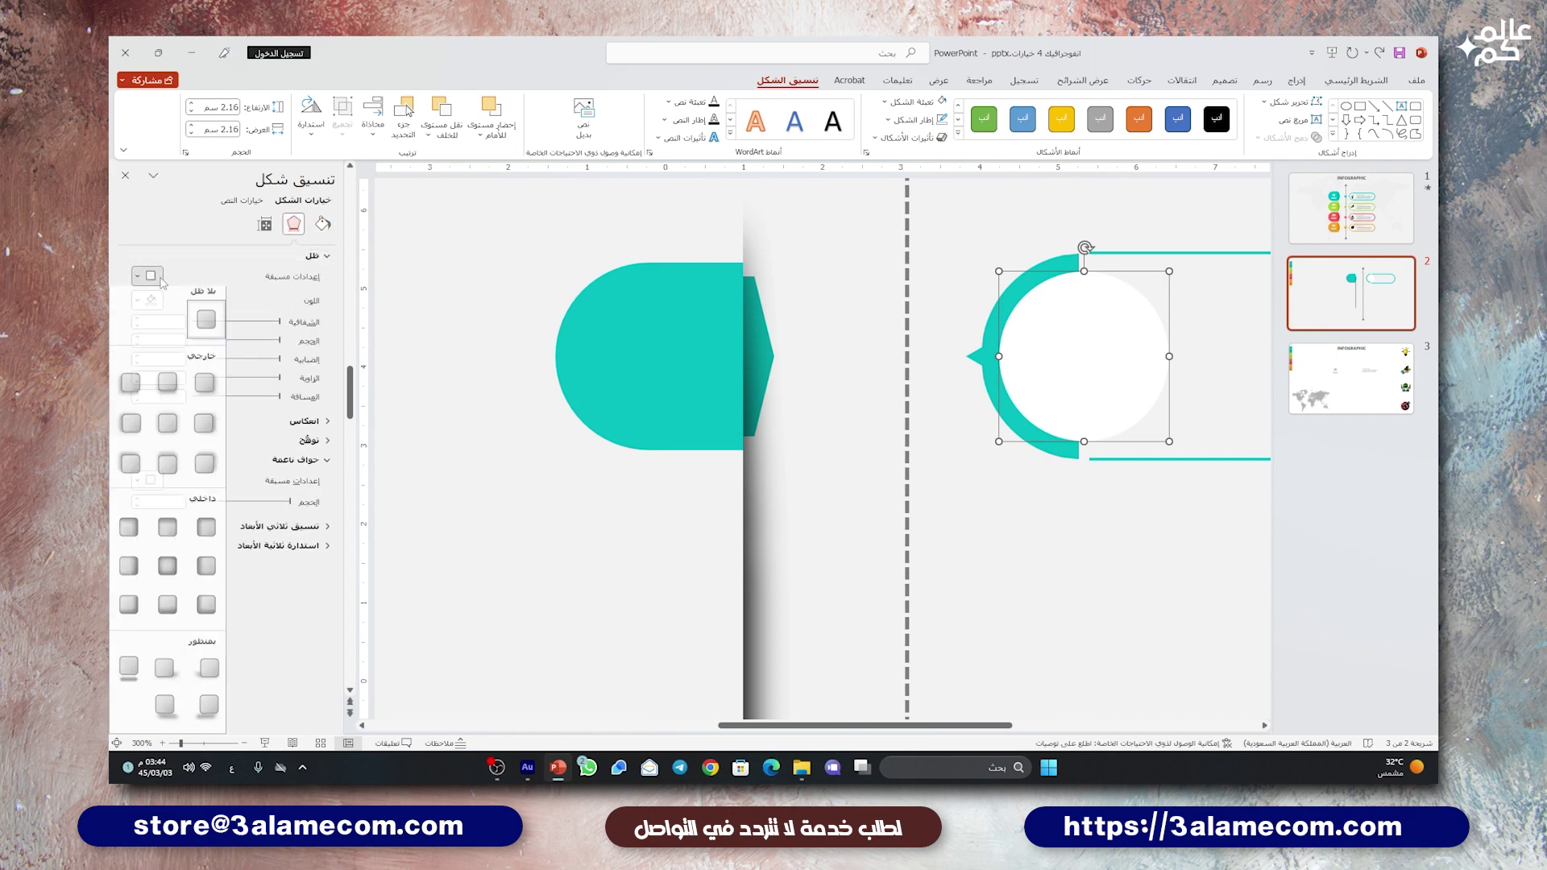
click(206, 390)
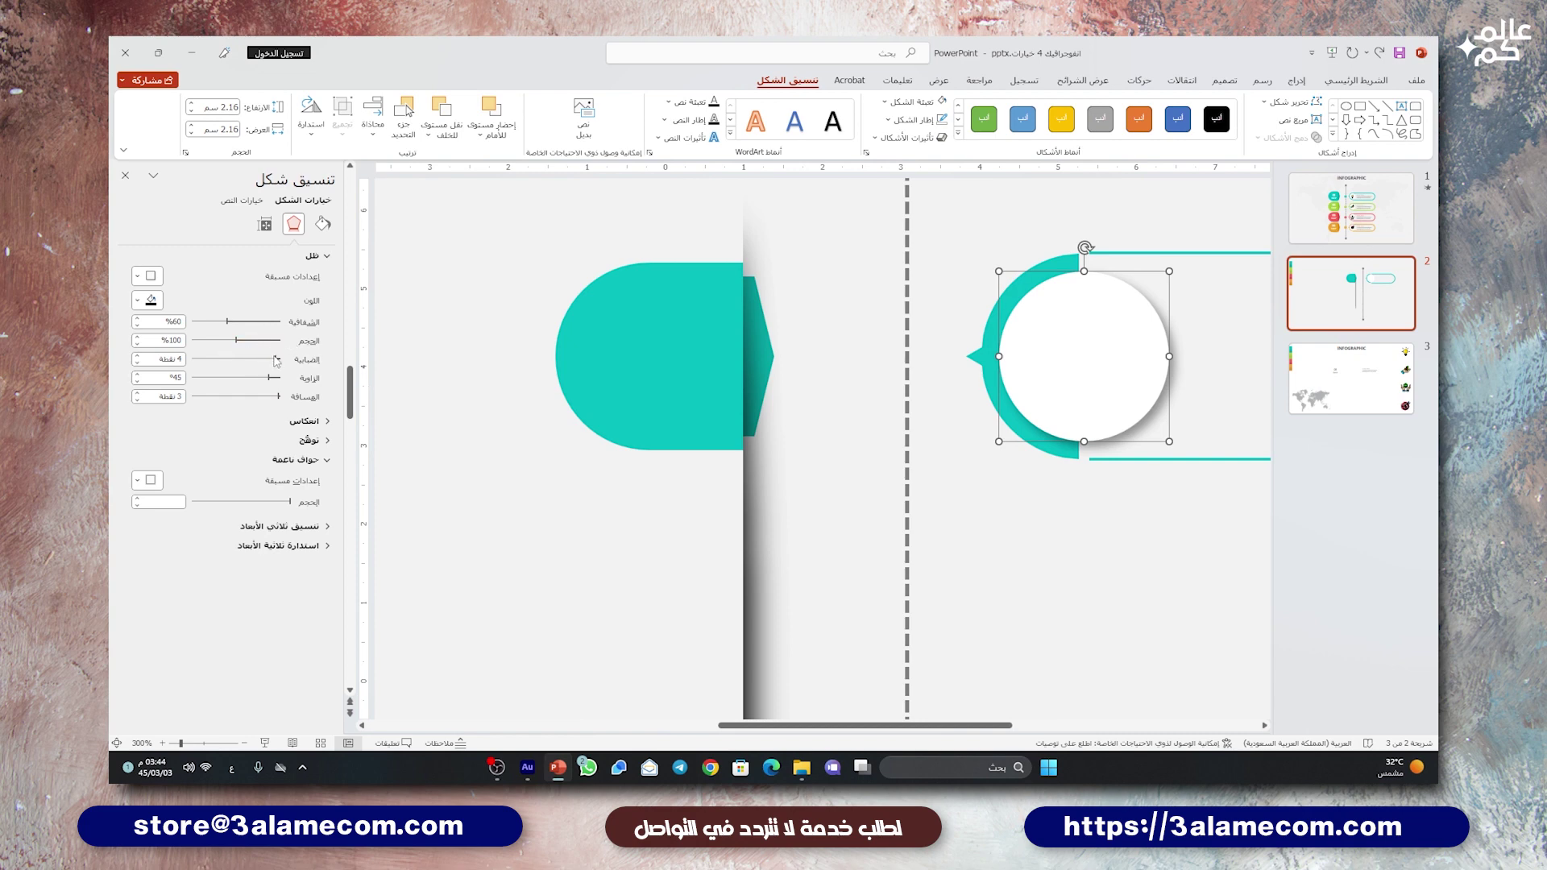
drag(277, 361, 270, 363)
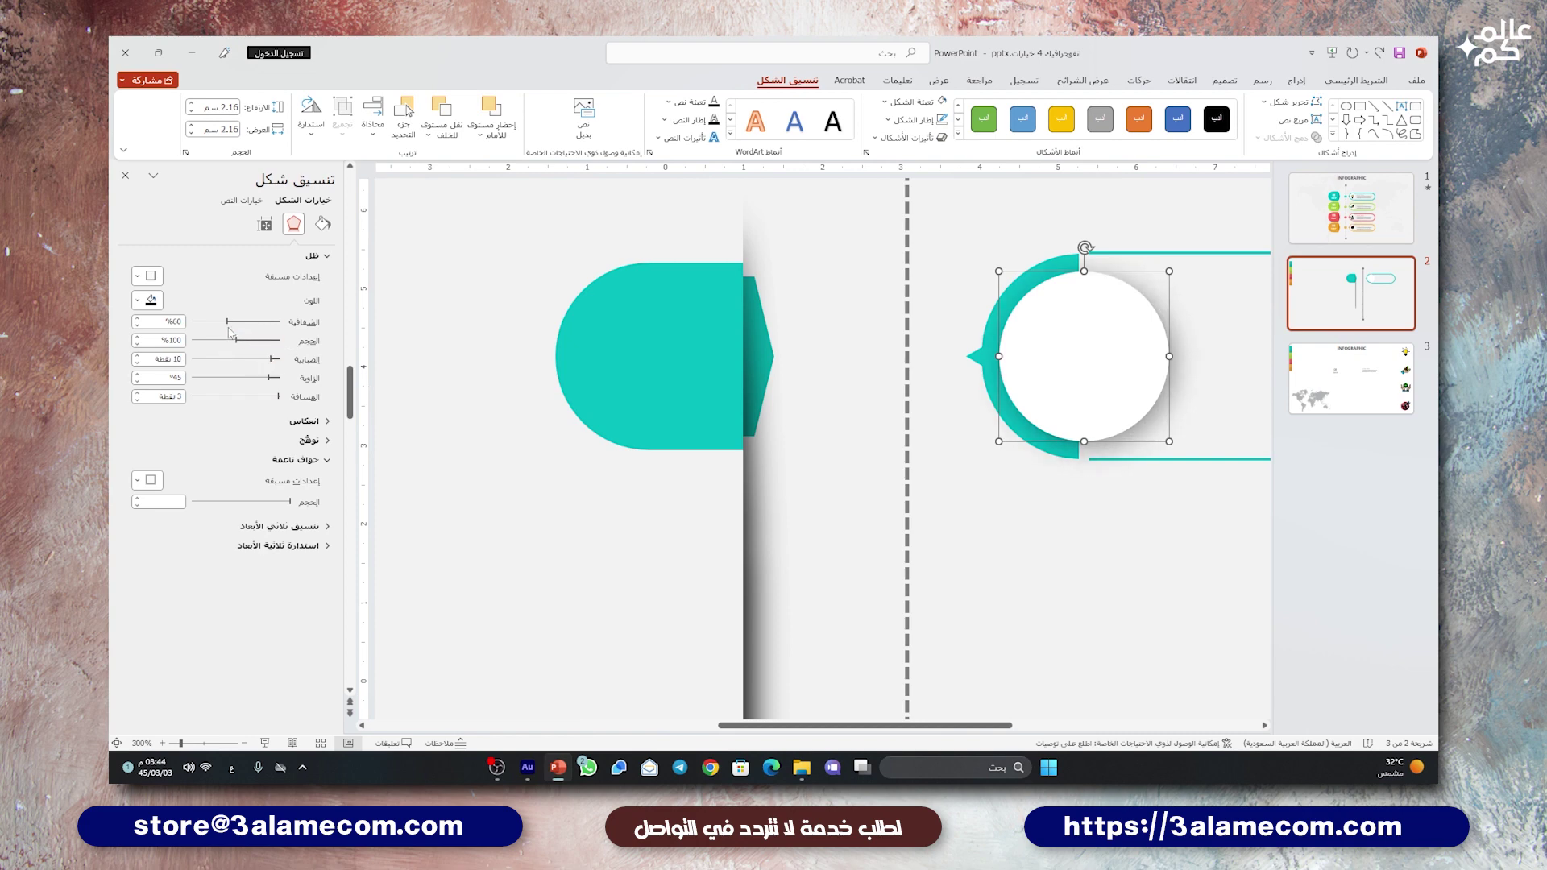
Step: Draw a small circle on the dashed line with no fill and a teal outline
click(125, 175)
scroll(790, 433, down, 5)
scroll(790, 433, down, 5)
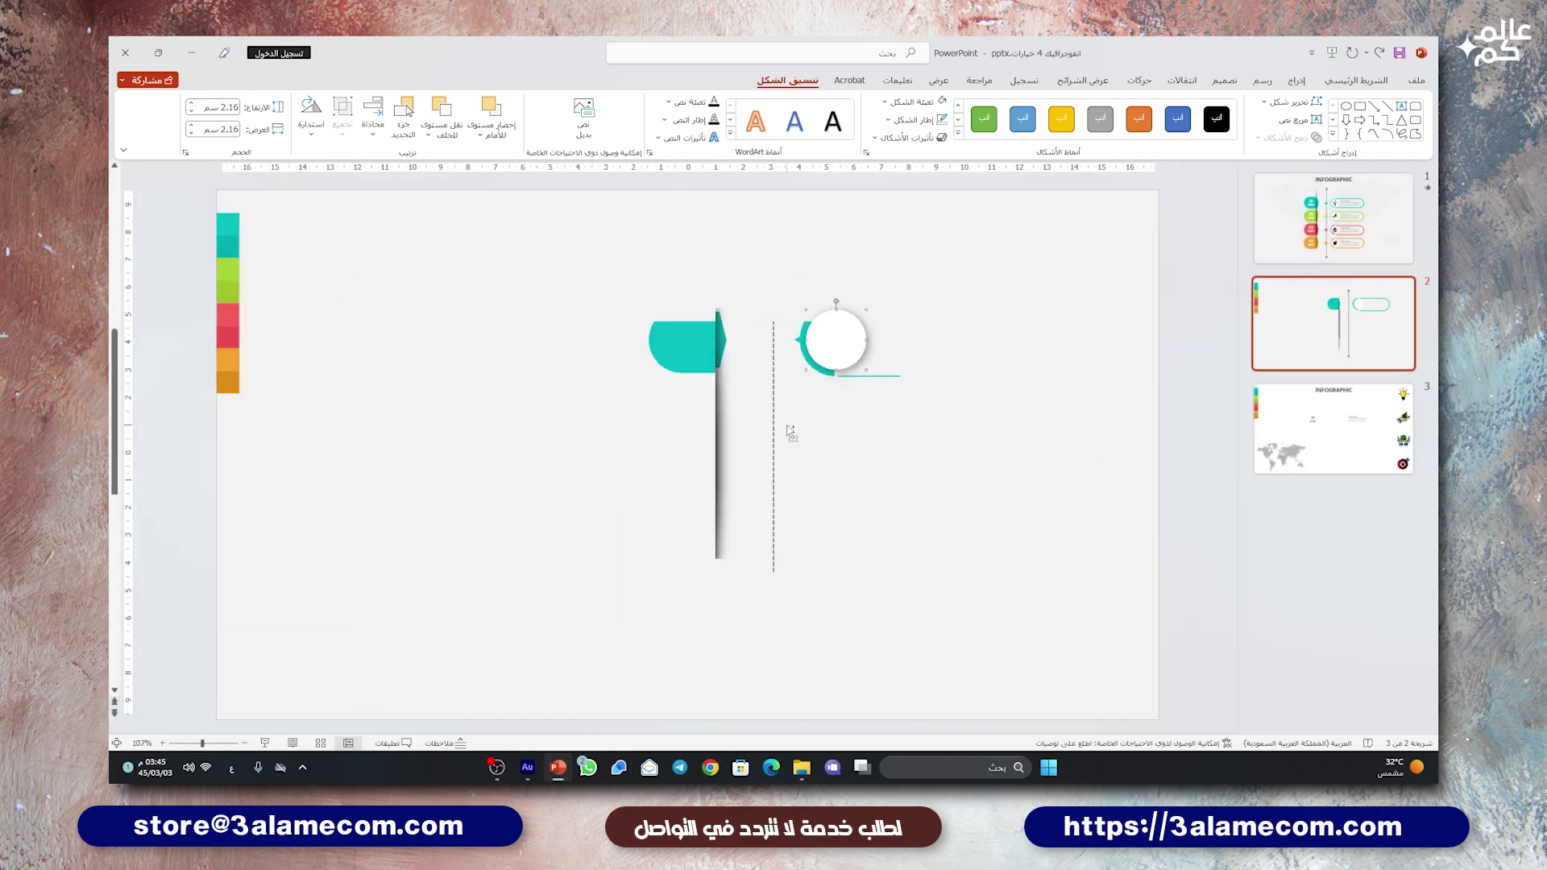
click(870, 439)
click(1297, 80)
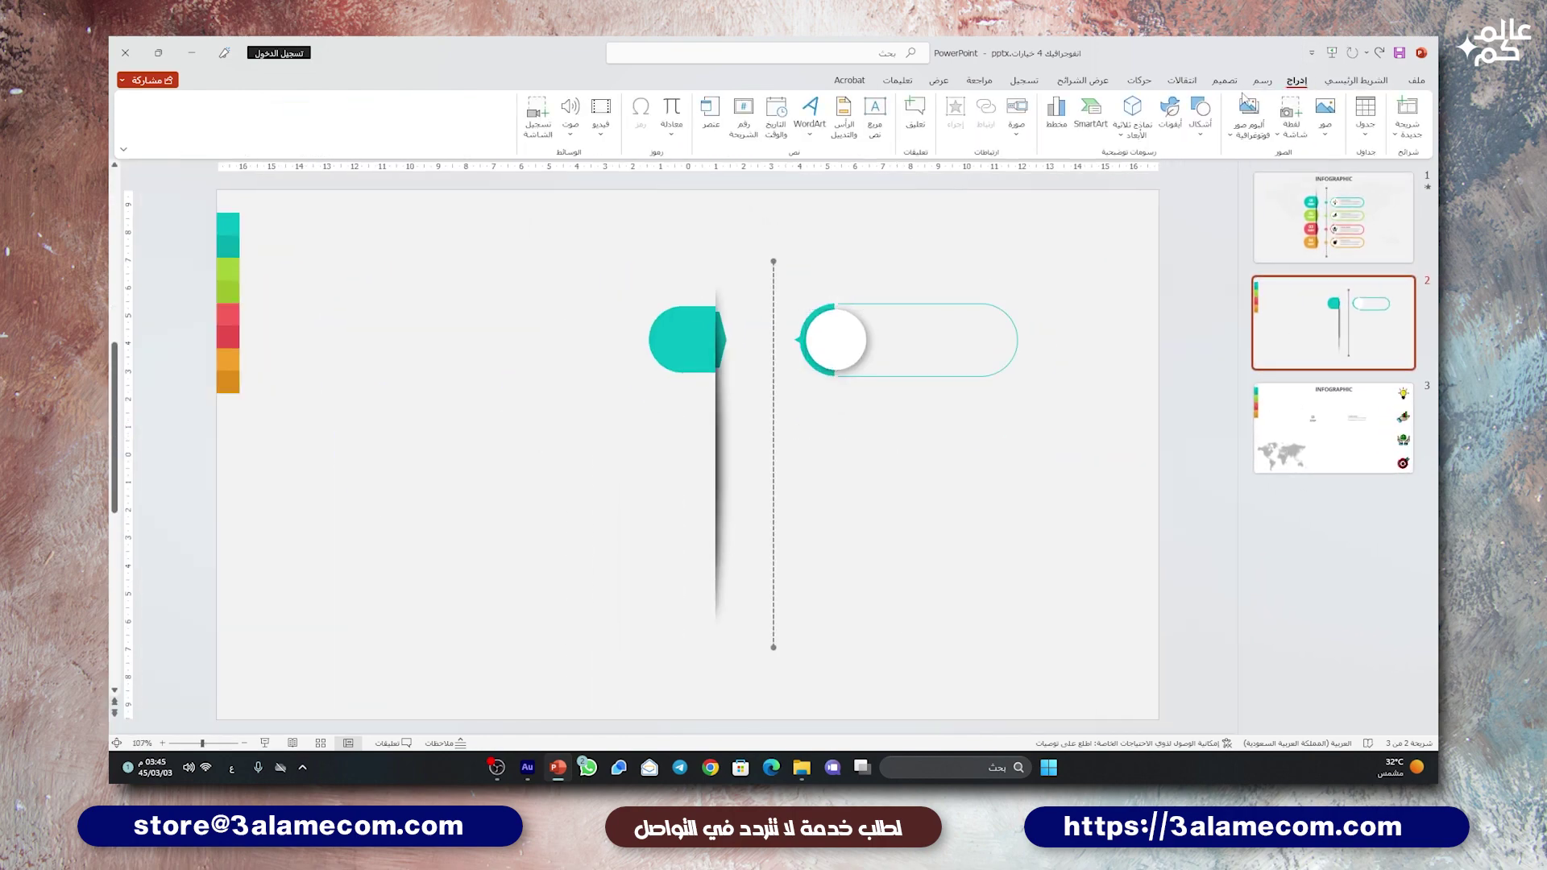
click(1200, 120)
click(1138, 172)
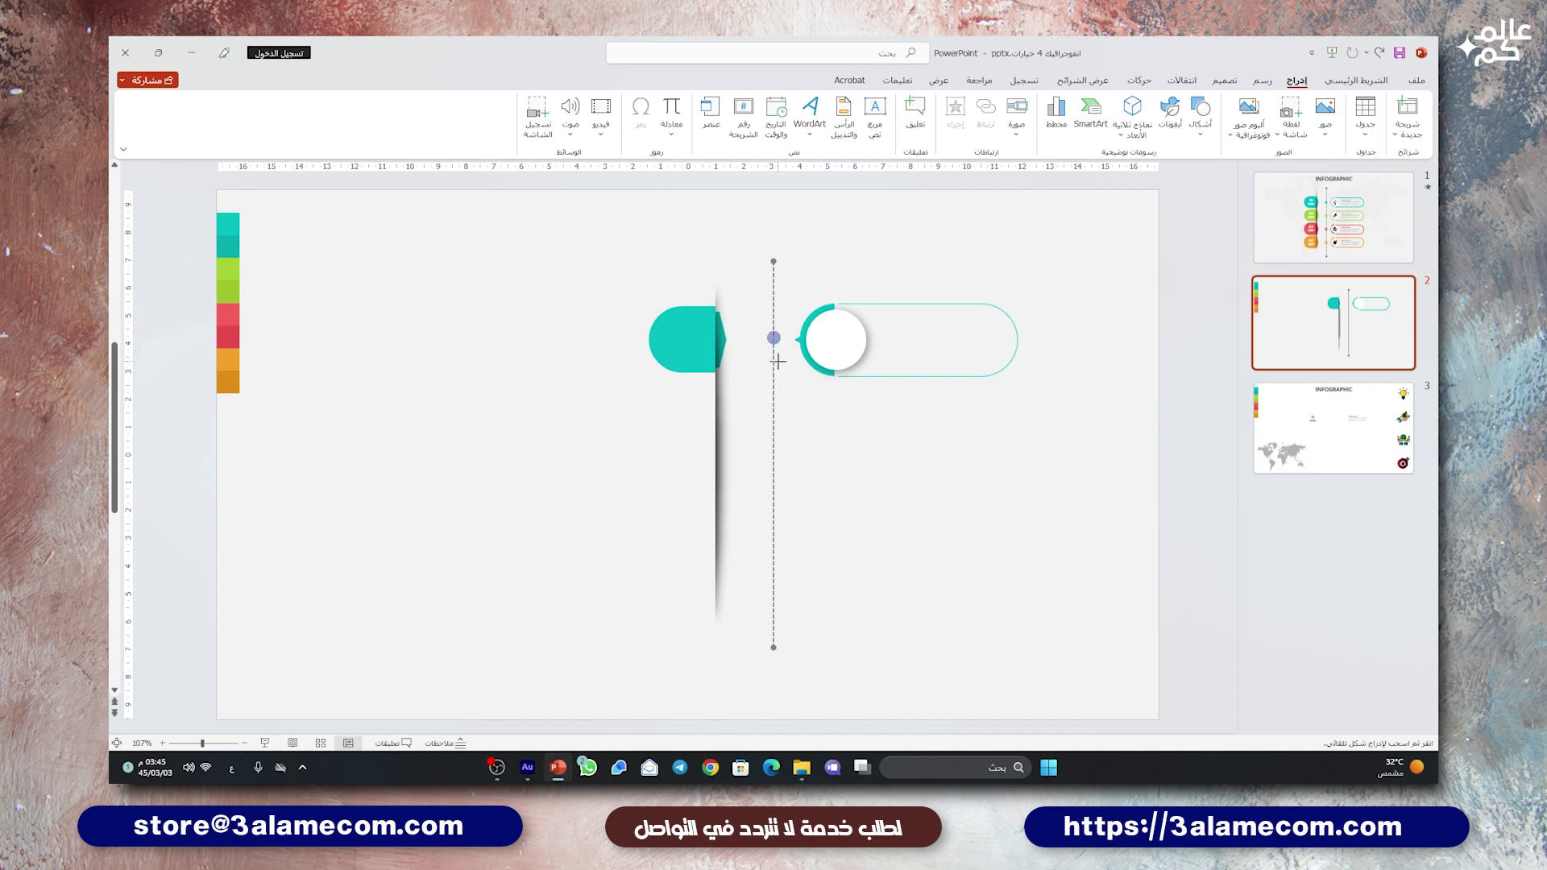
drag(781, 362, 780, 362)
scroll(723, 426, up, 5)
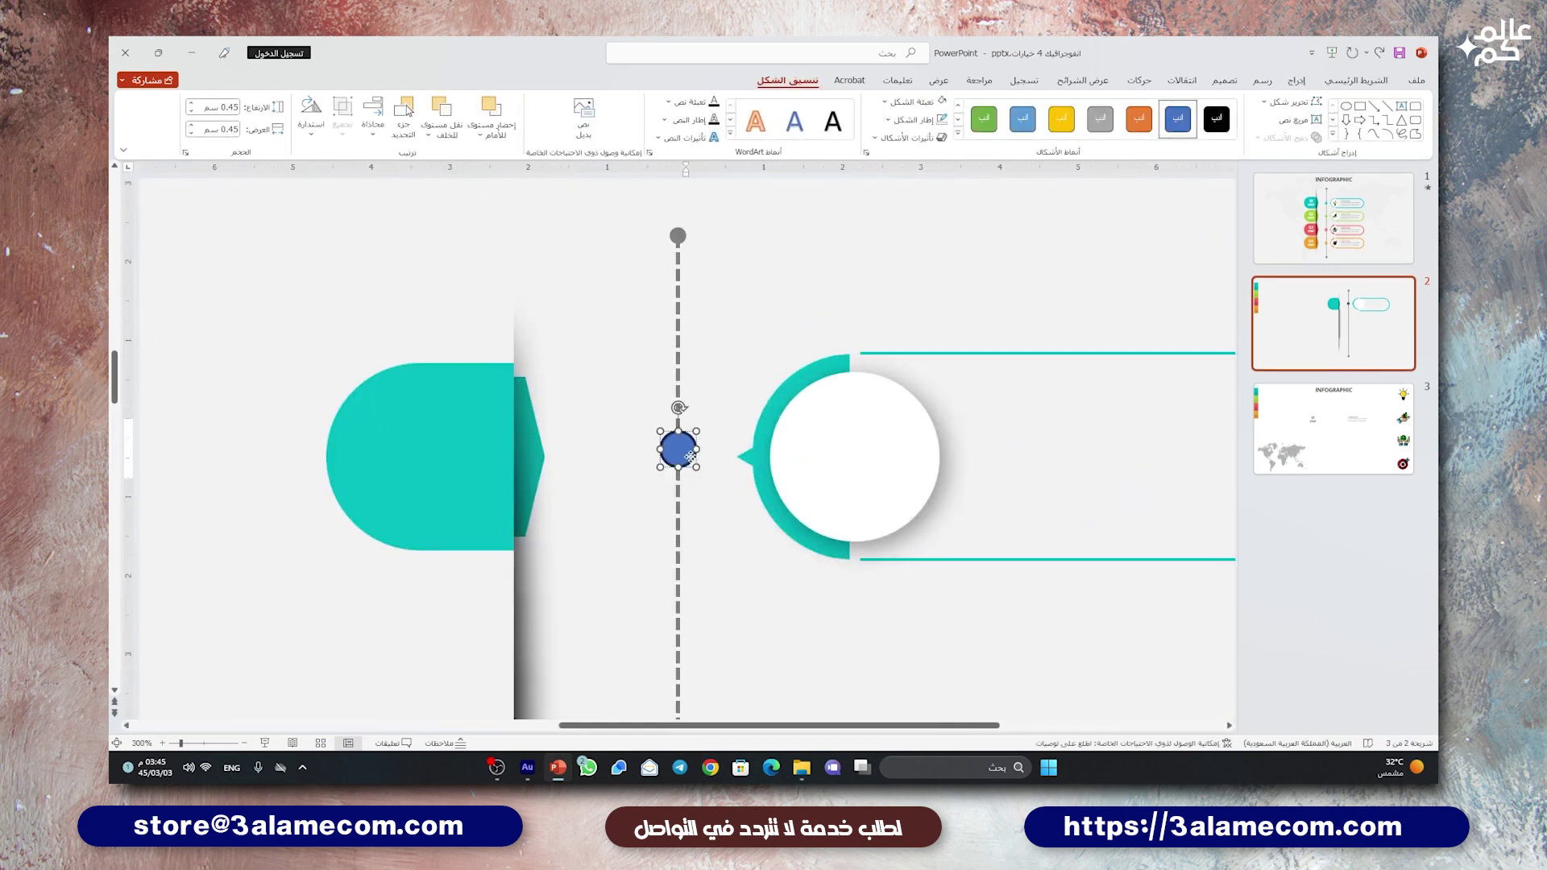
drag(689, 457, 677, 464)
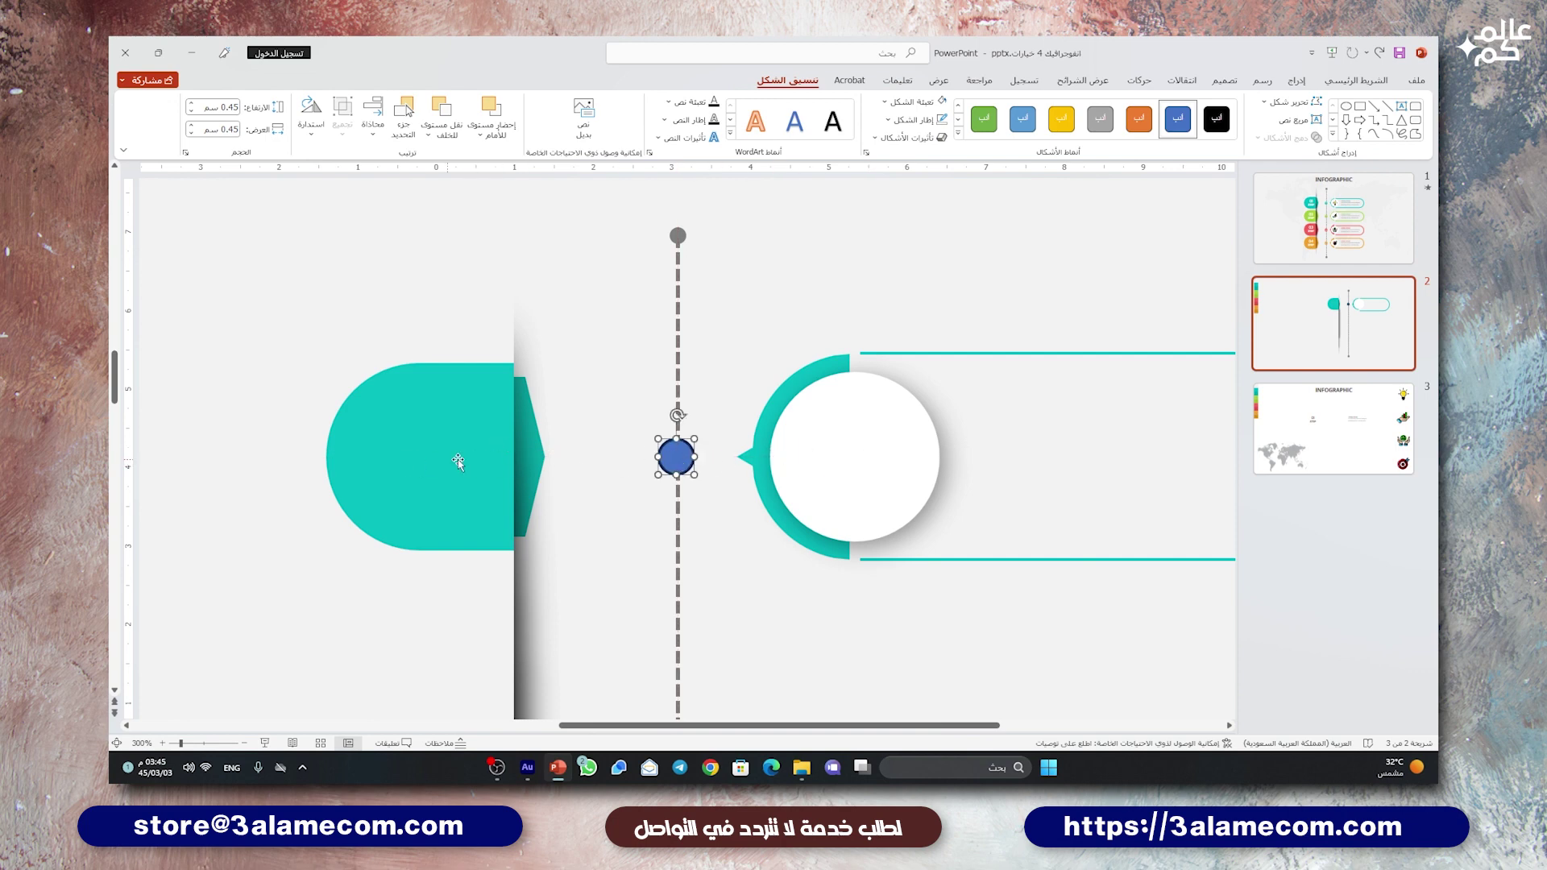
click(910, 102)
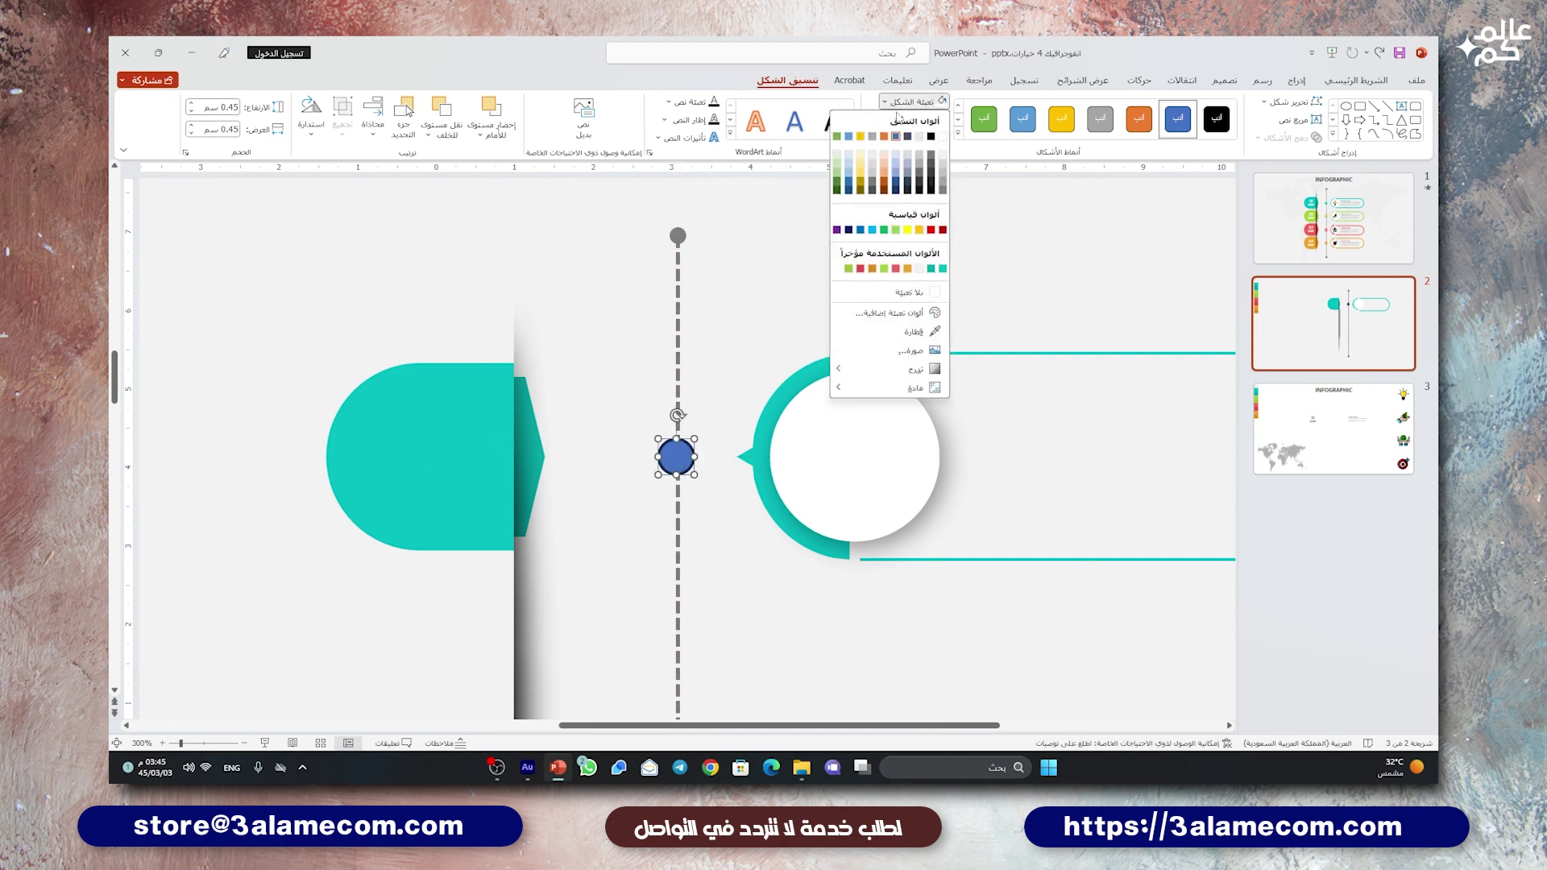
click(894, 294)
click(914, 119)
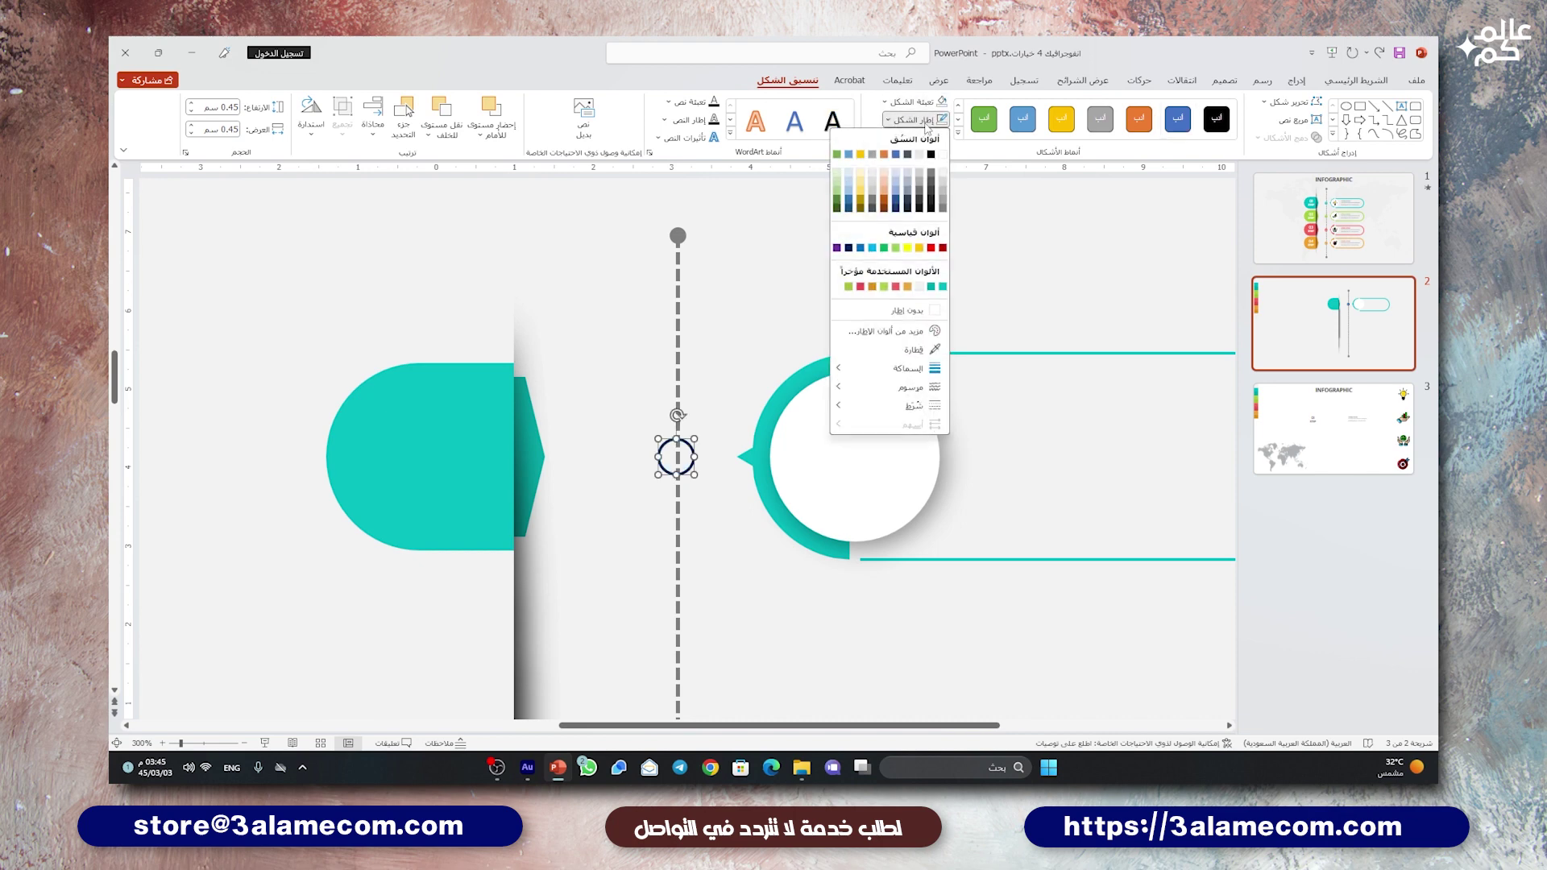
click(942, 287)
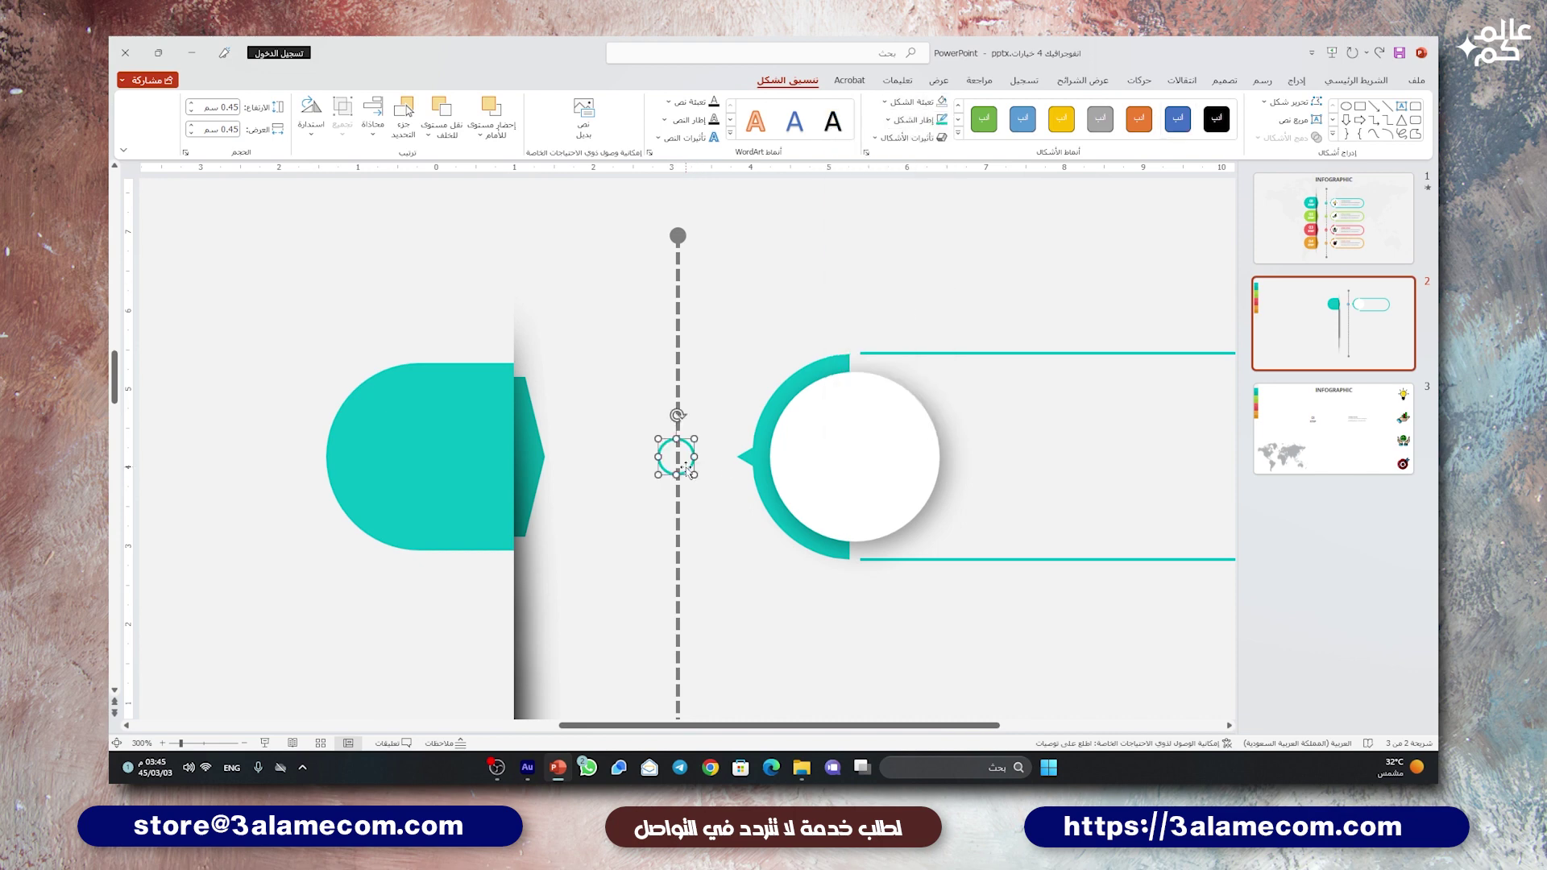
Step: Duplicate the ring, fill the copy teal and shrink it to a 0.27 cm dot
drag(687, 469, 692, 465)
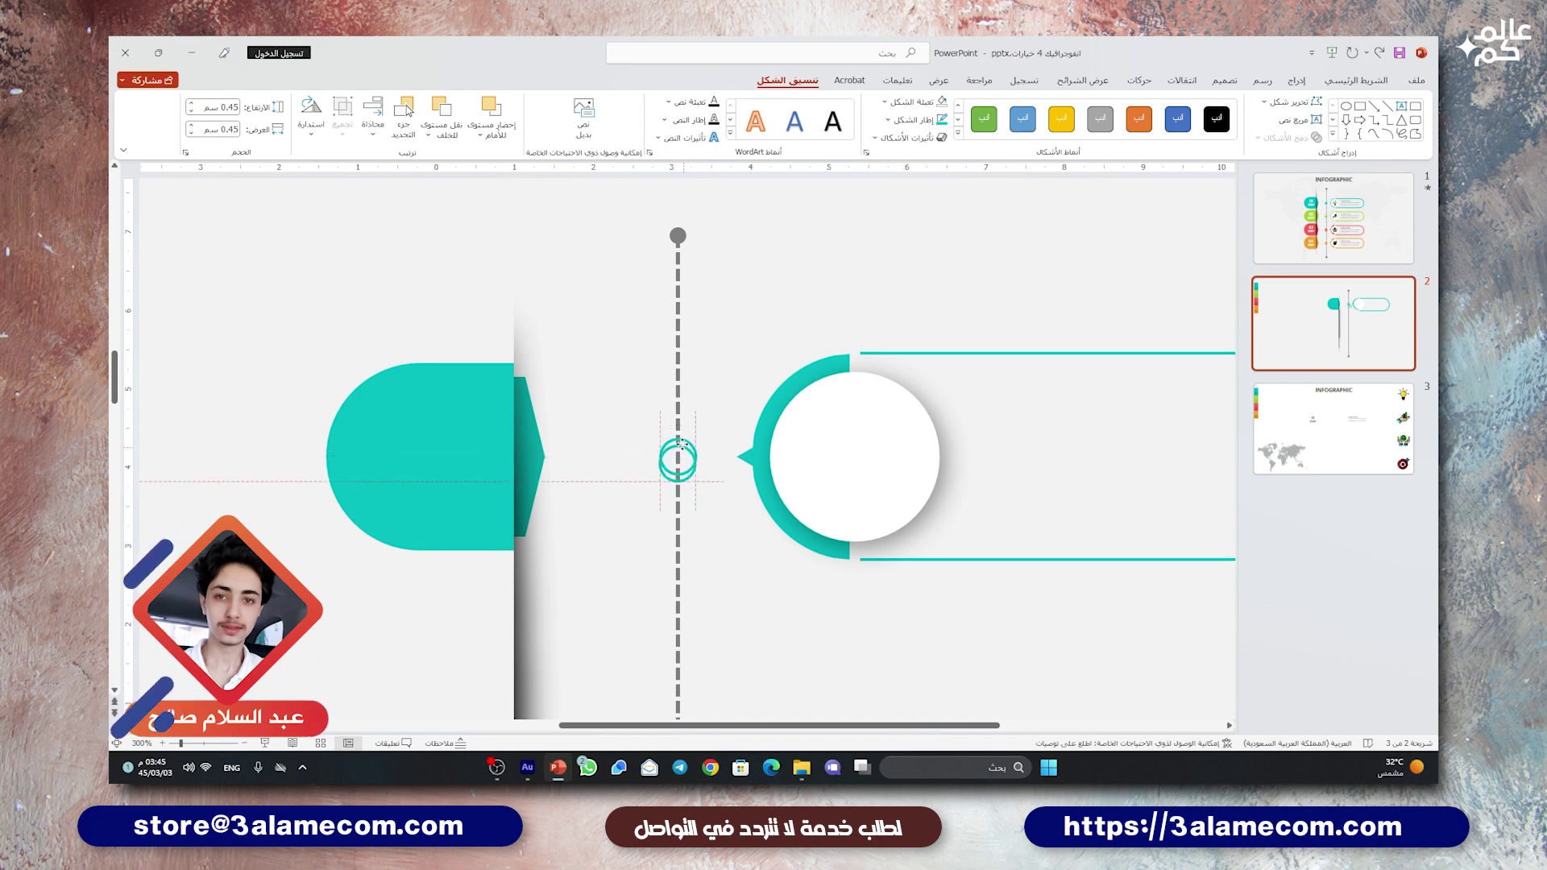
drag(697, 475, 684, 439)
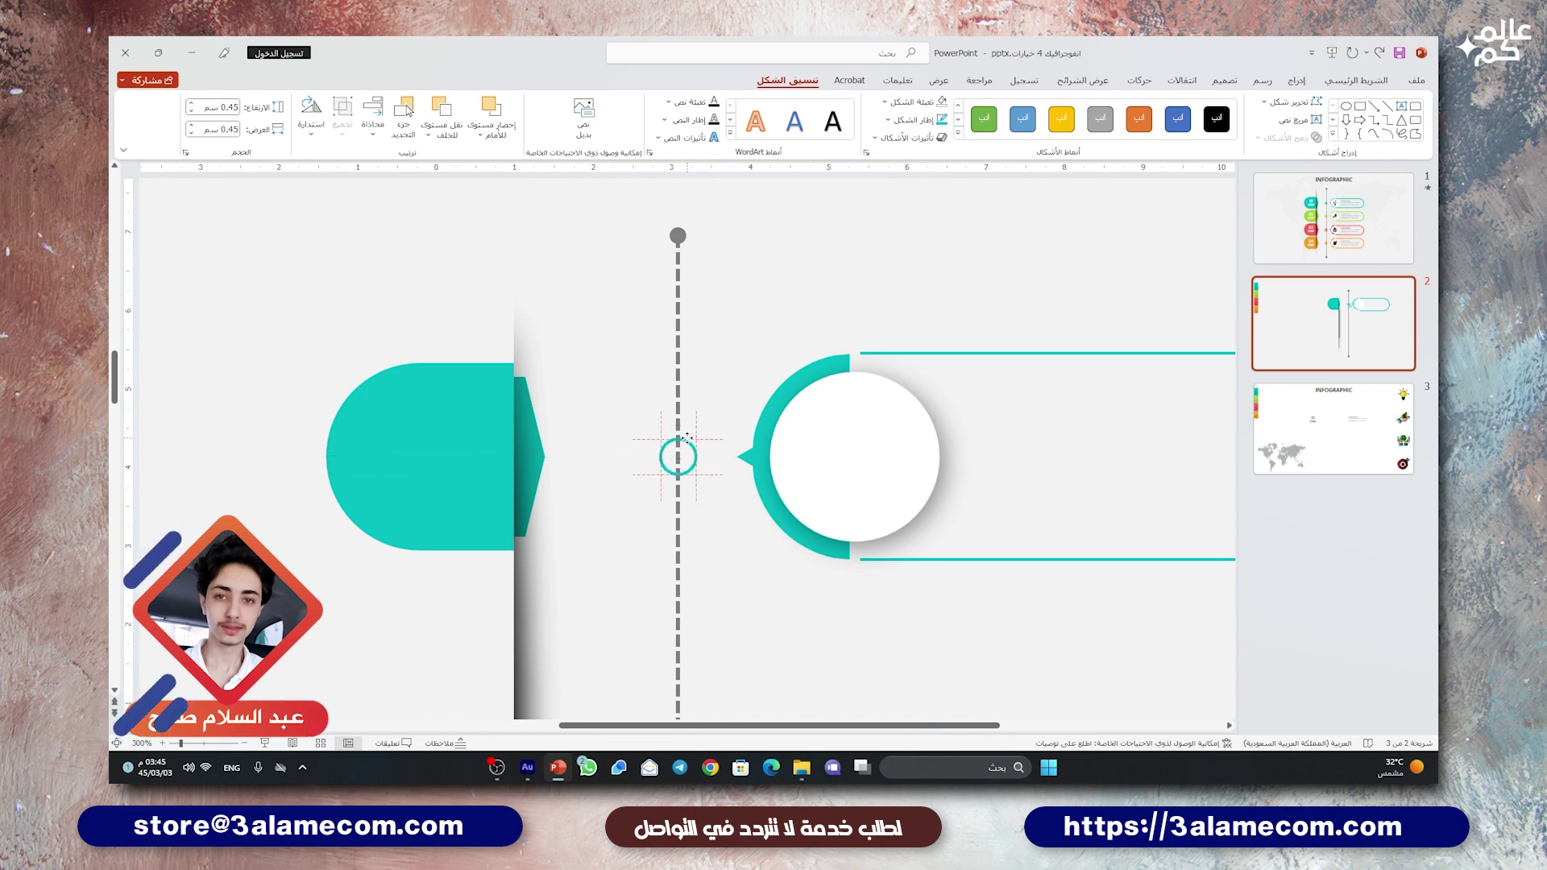
click(924, 121)
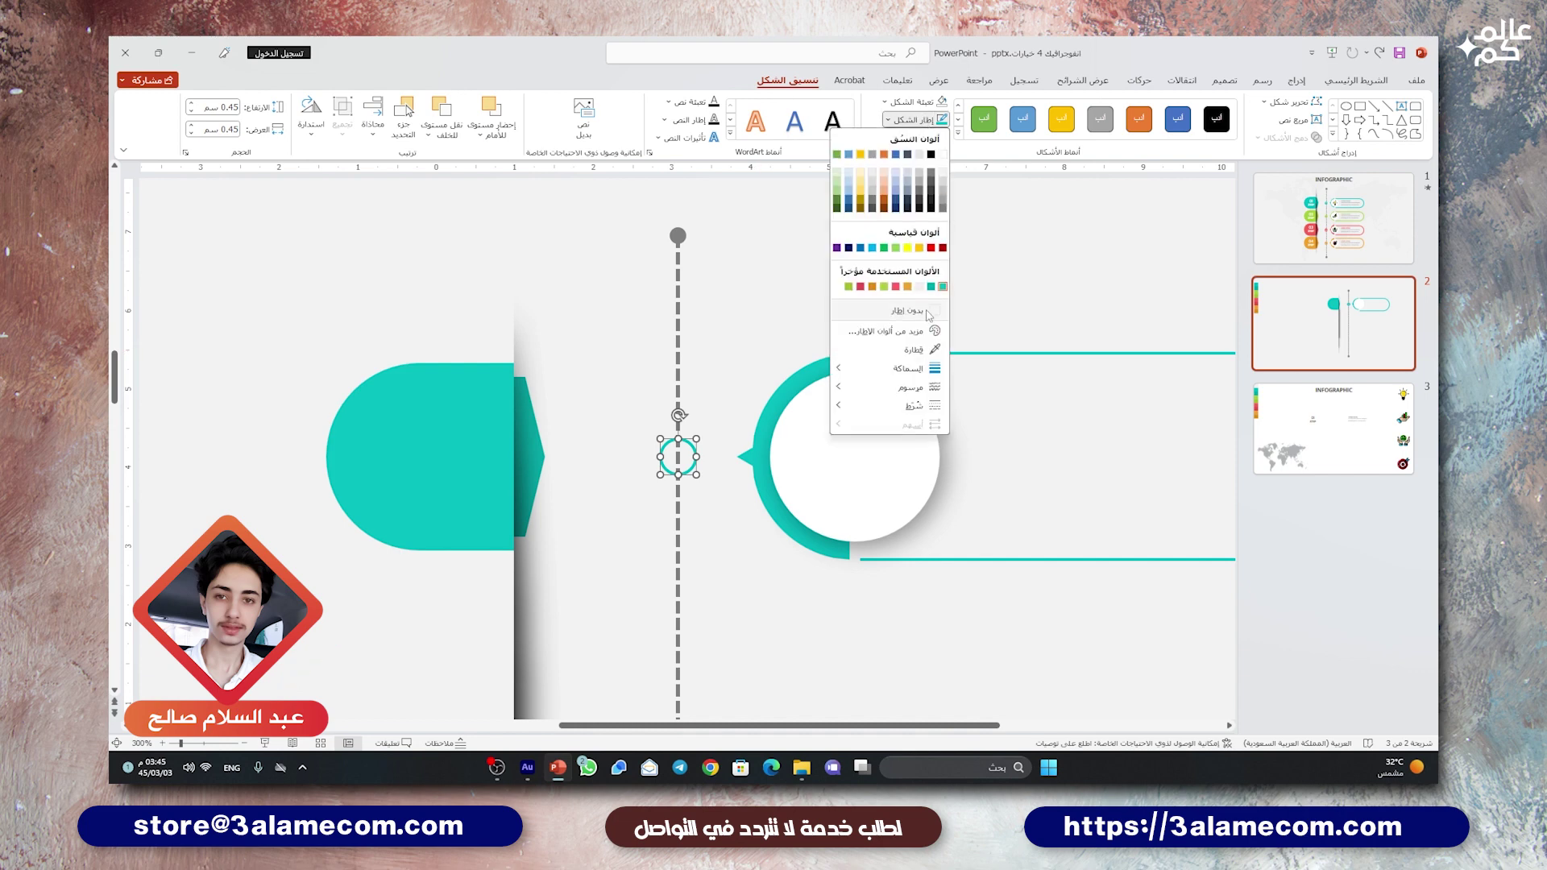
click(923, 121)
click(918, 101)
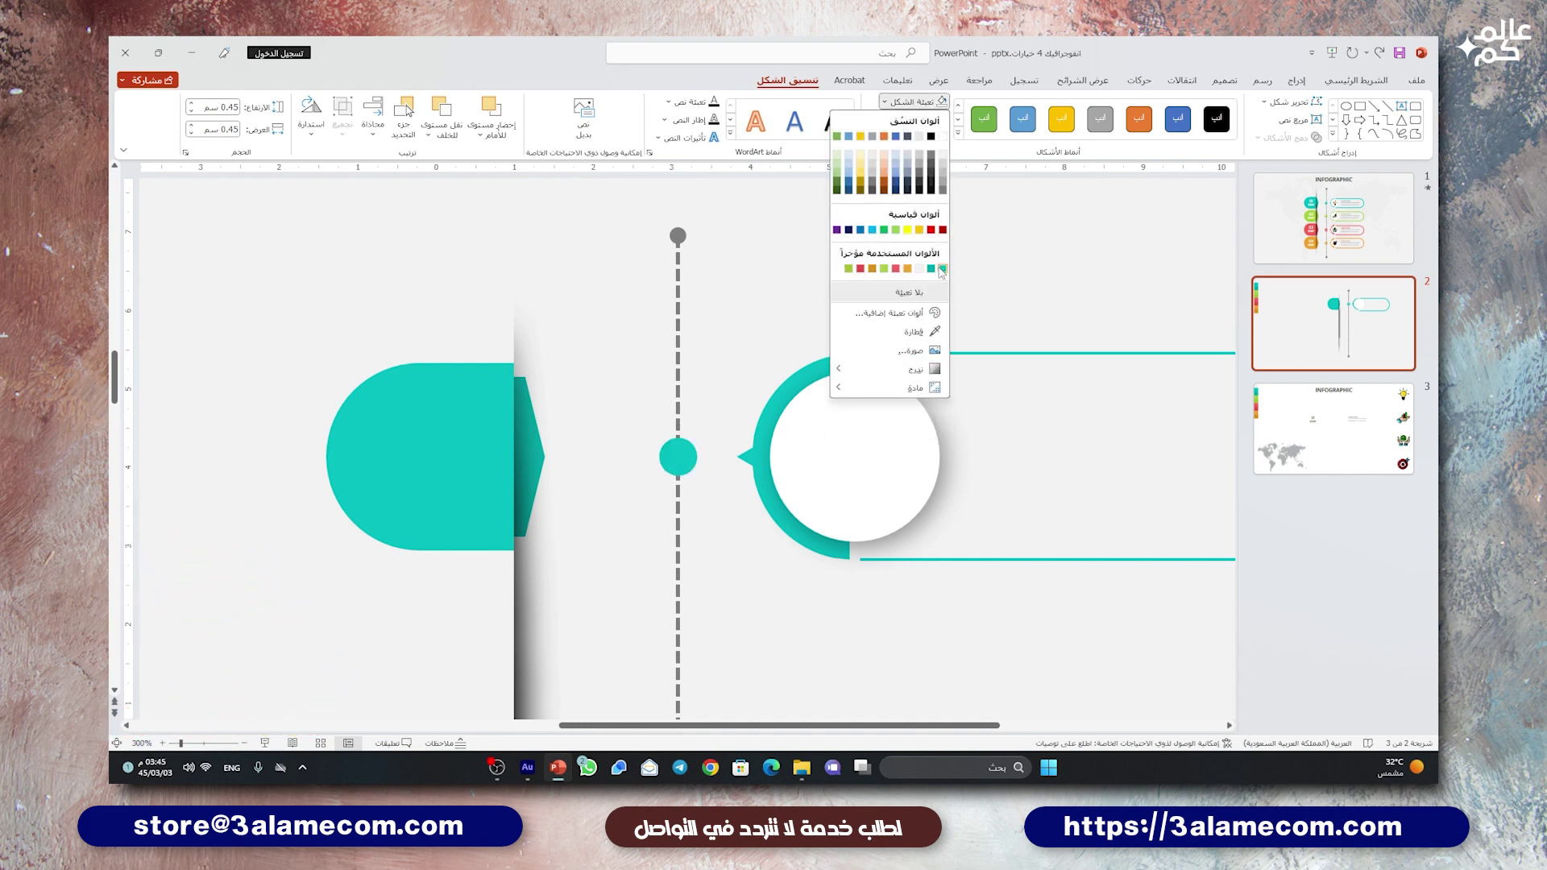
click(942, 269)
ctrl+scroll(691, 446, up, 1)
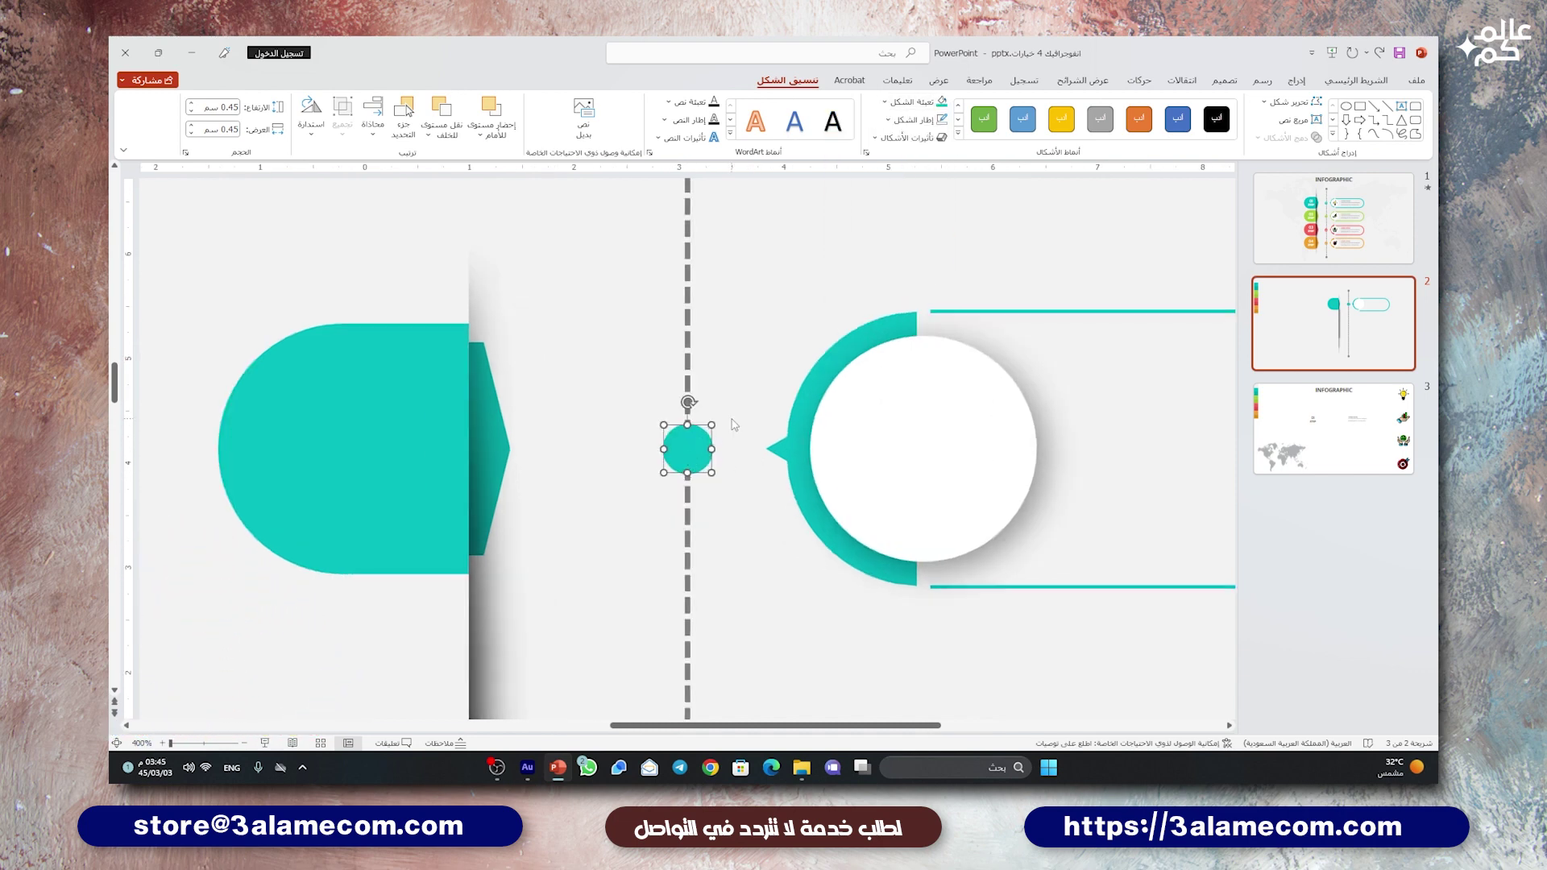
drag(709, 422, 701, 435)
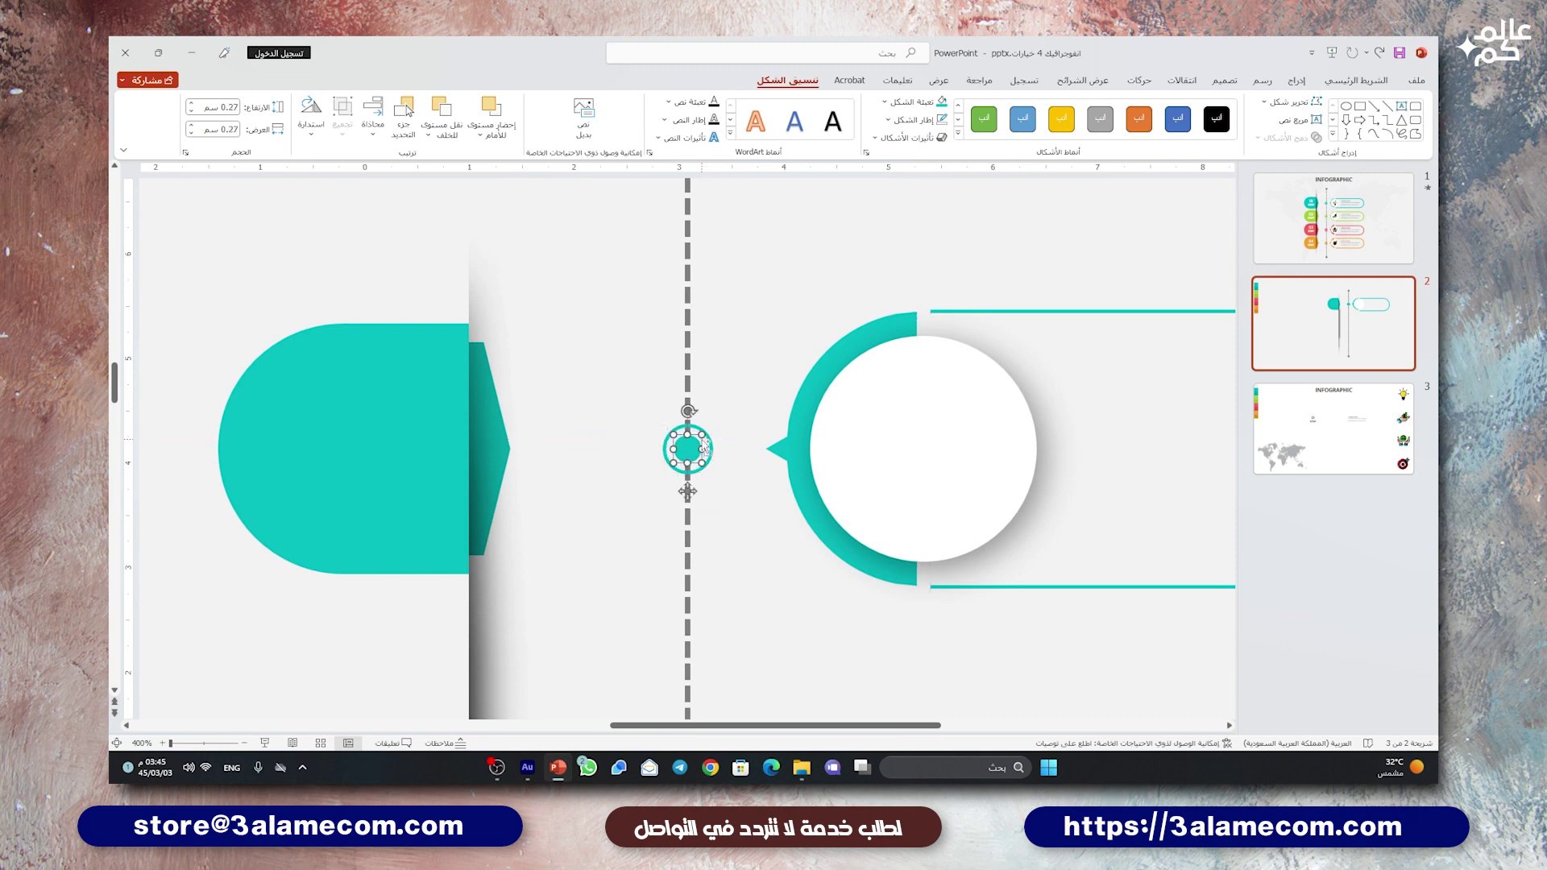
Step: Align the teal dot and ring to the middle so they are centred
shift+click(711, 448)
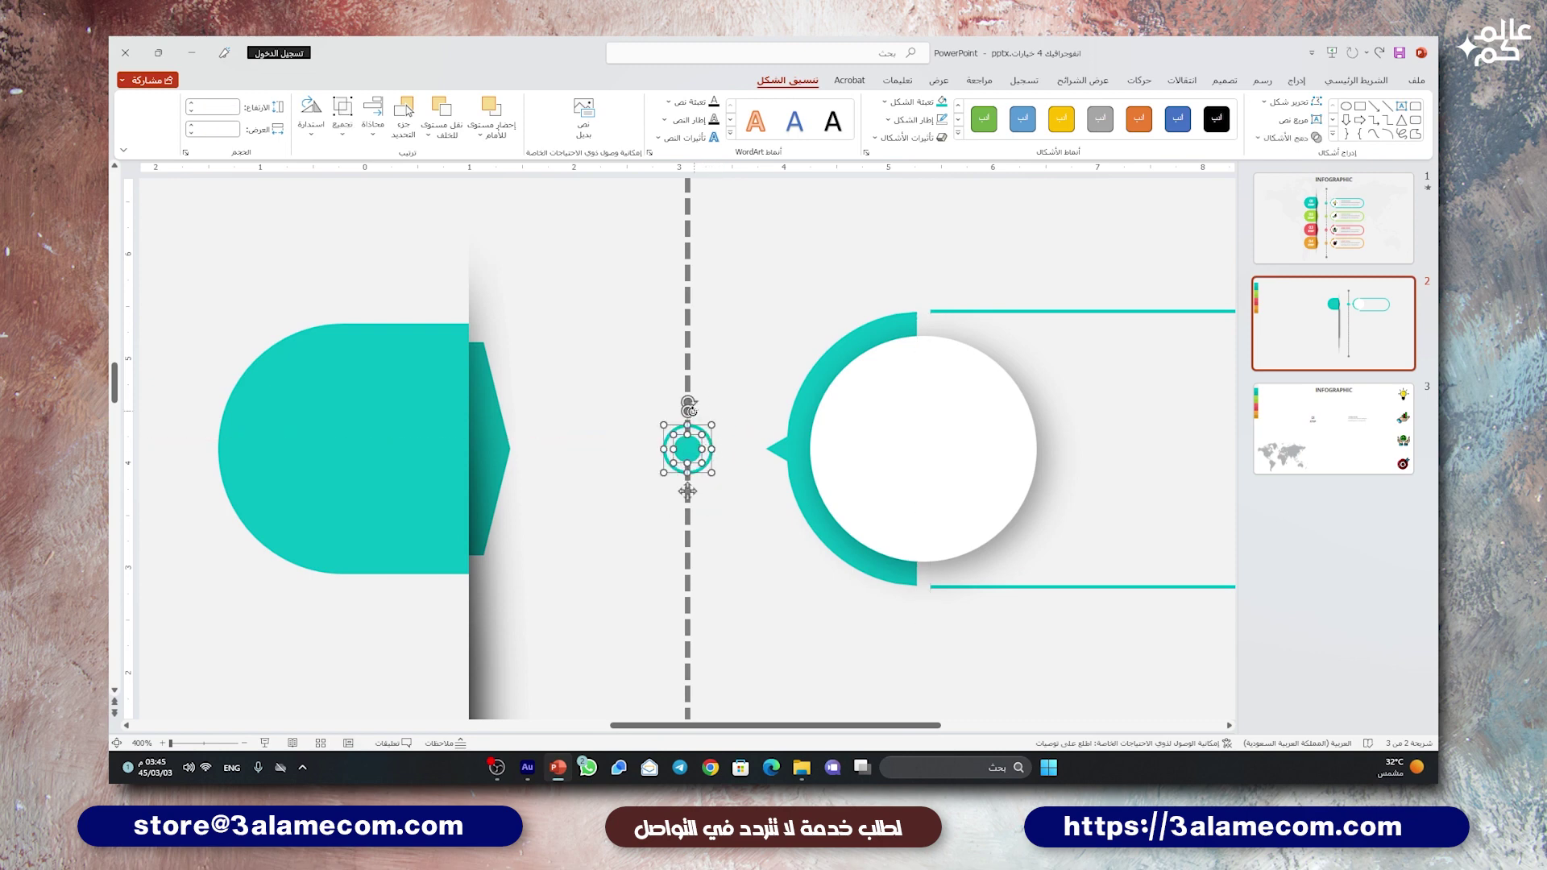
click(373, 128)
click(373, 127)
click(372, 127)
click(368, 234)
Step: Copy the 01 STEP and LOREM IPSUM text boxes from slide 3 onto slide 2
click(727, 418)
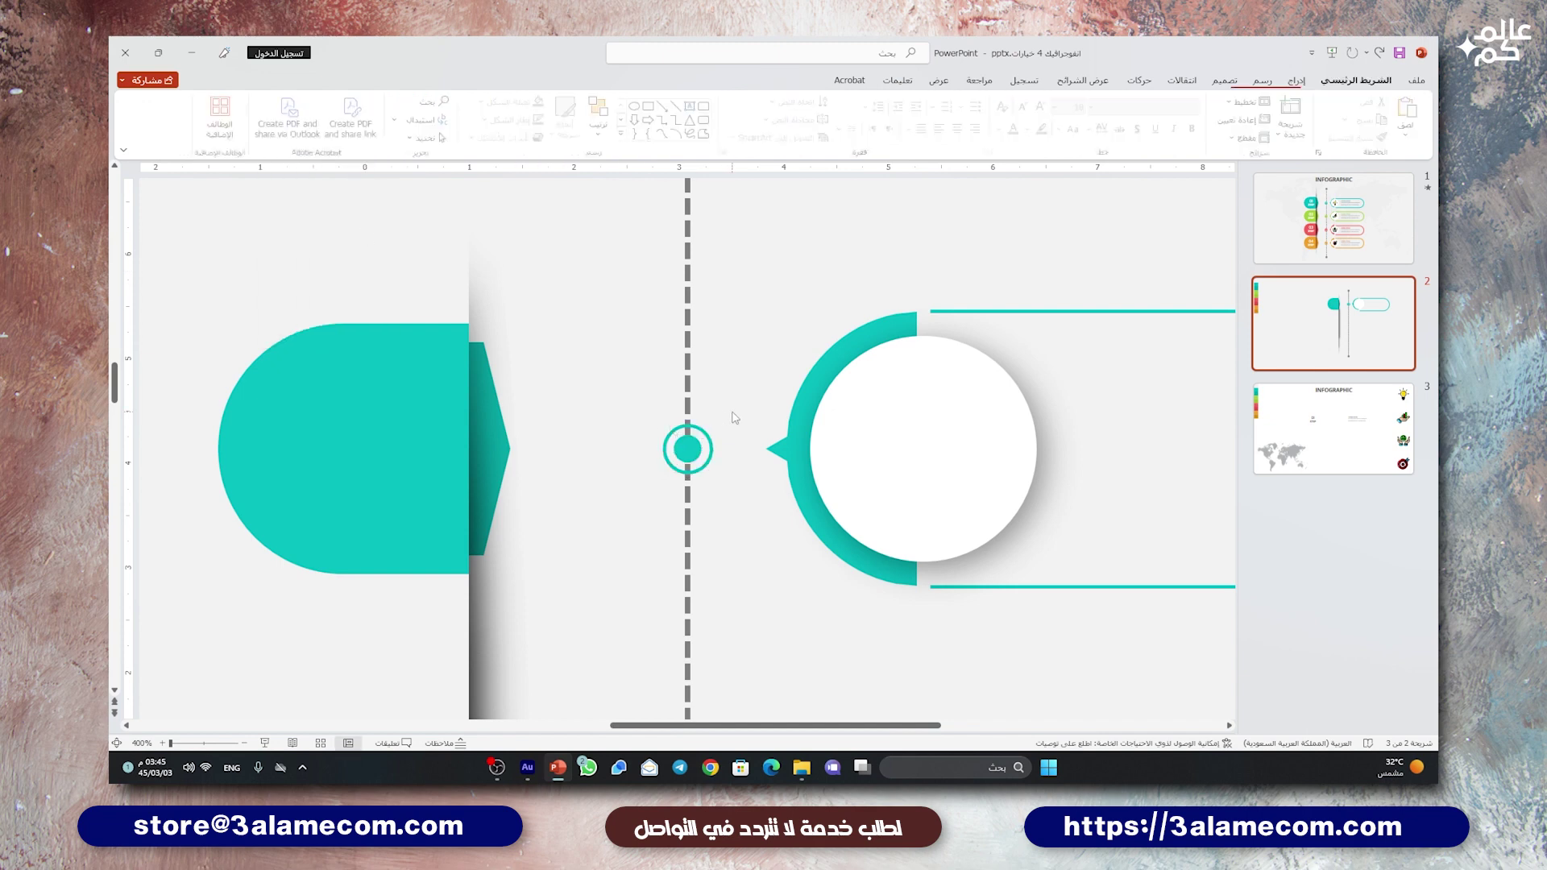
scroll(749, 415, down, 5)
scroll(753, 414, down, 1)
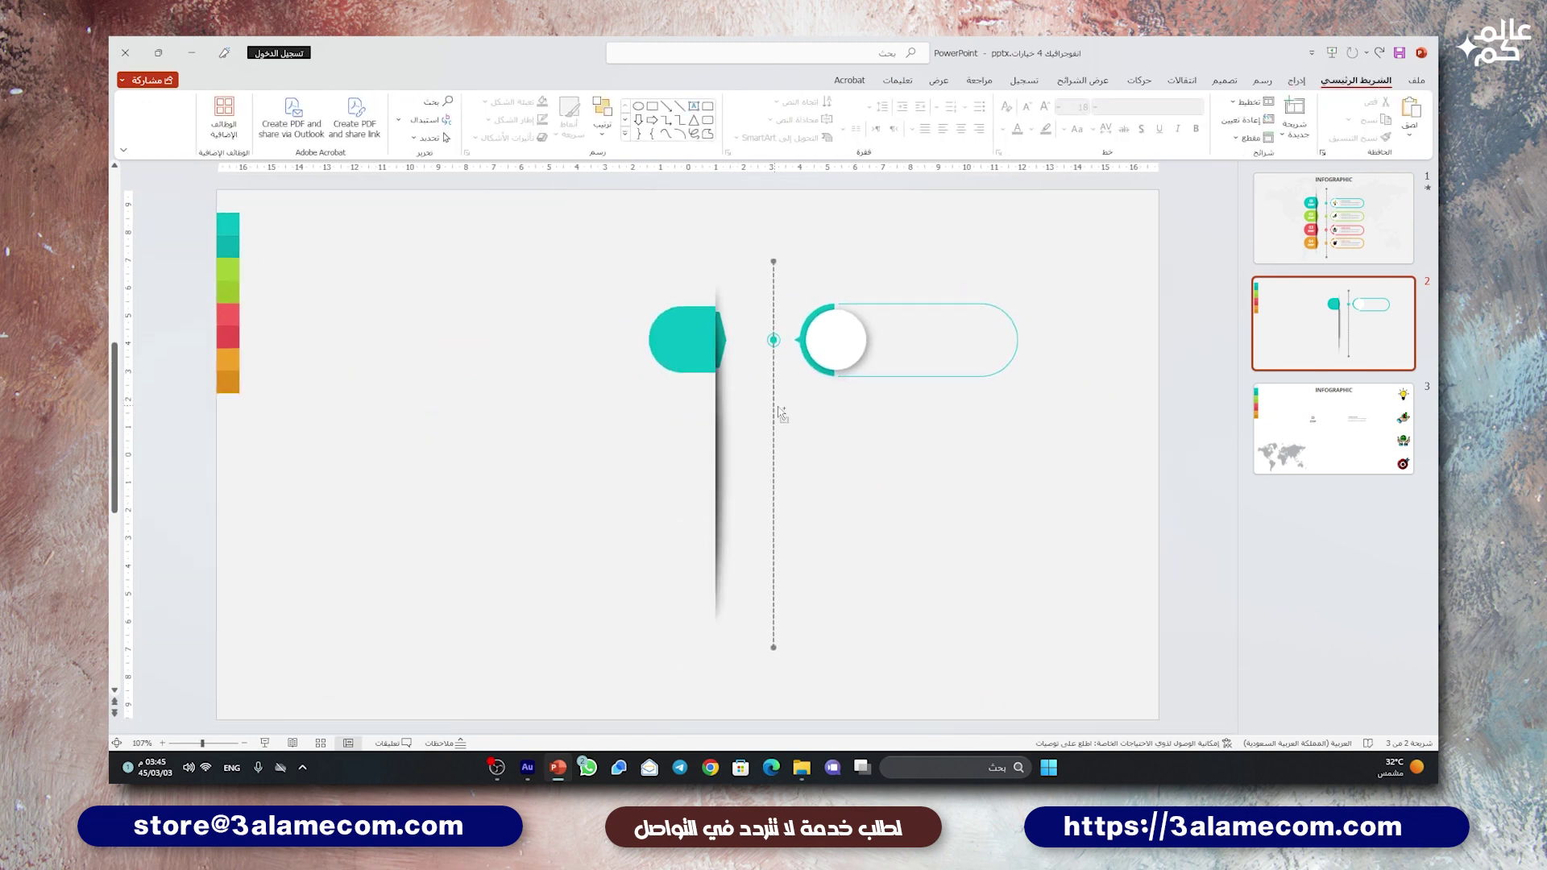
click(1390, 415)
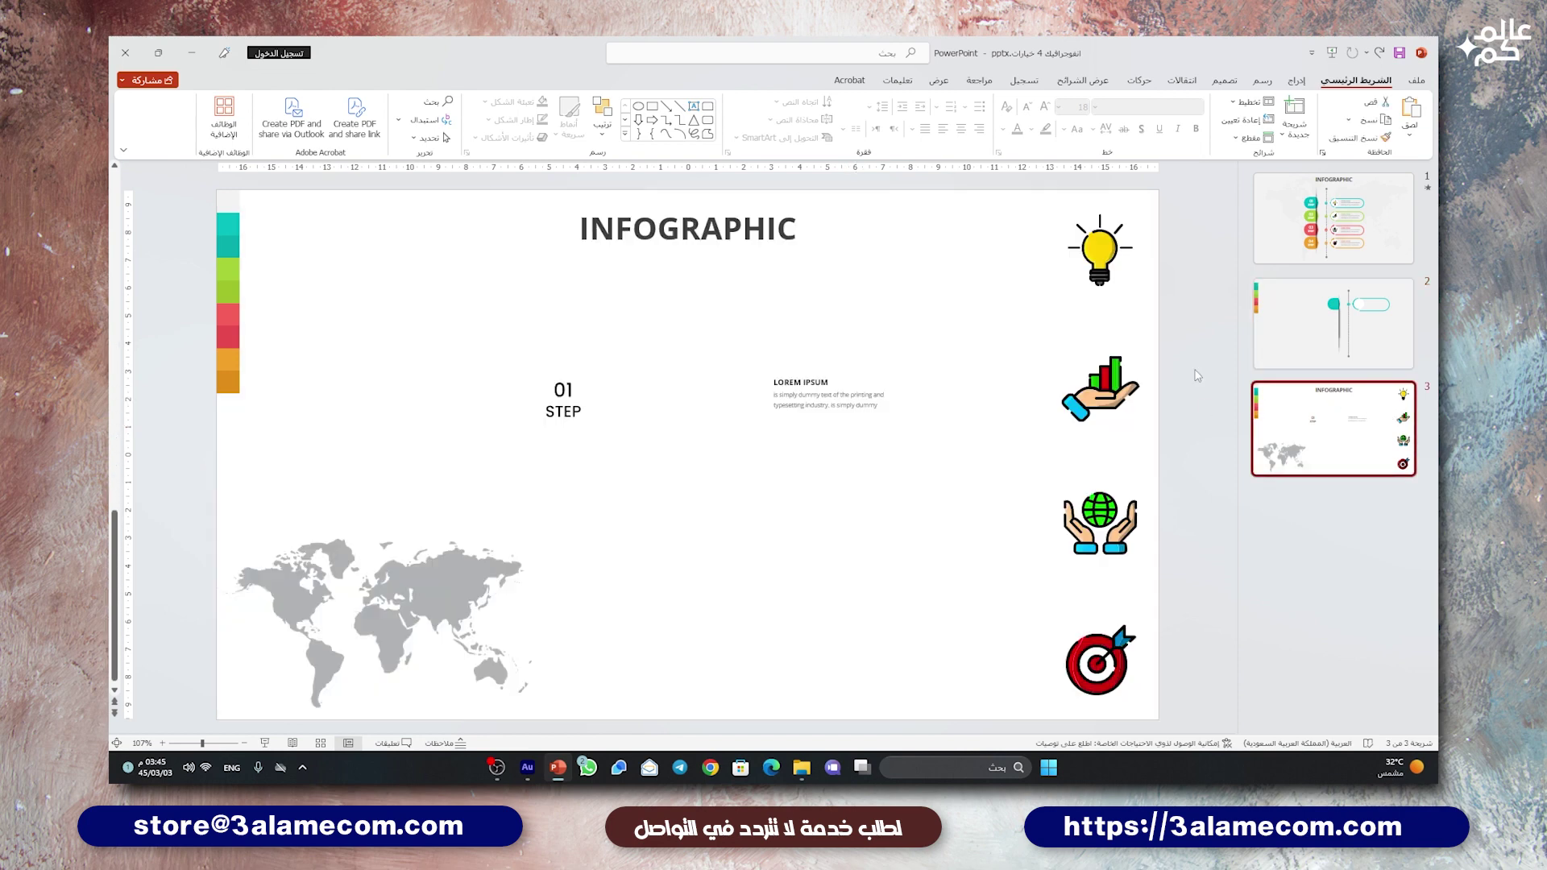
drag(716, 349, 947, 479)
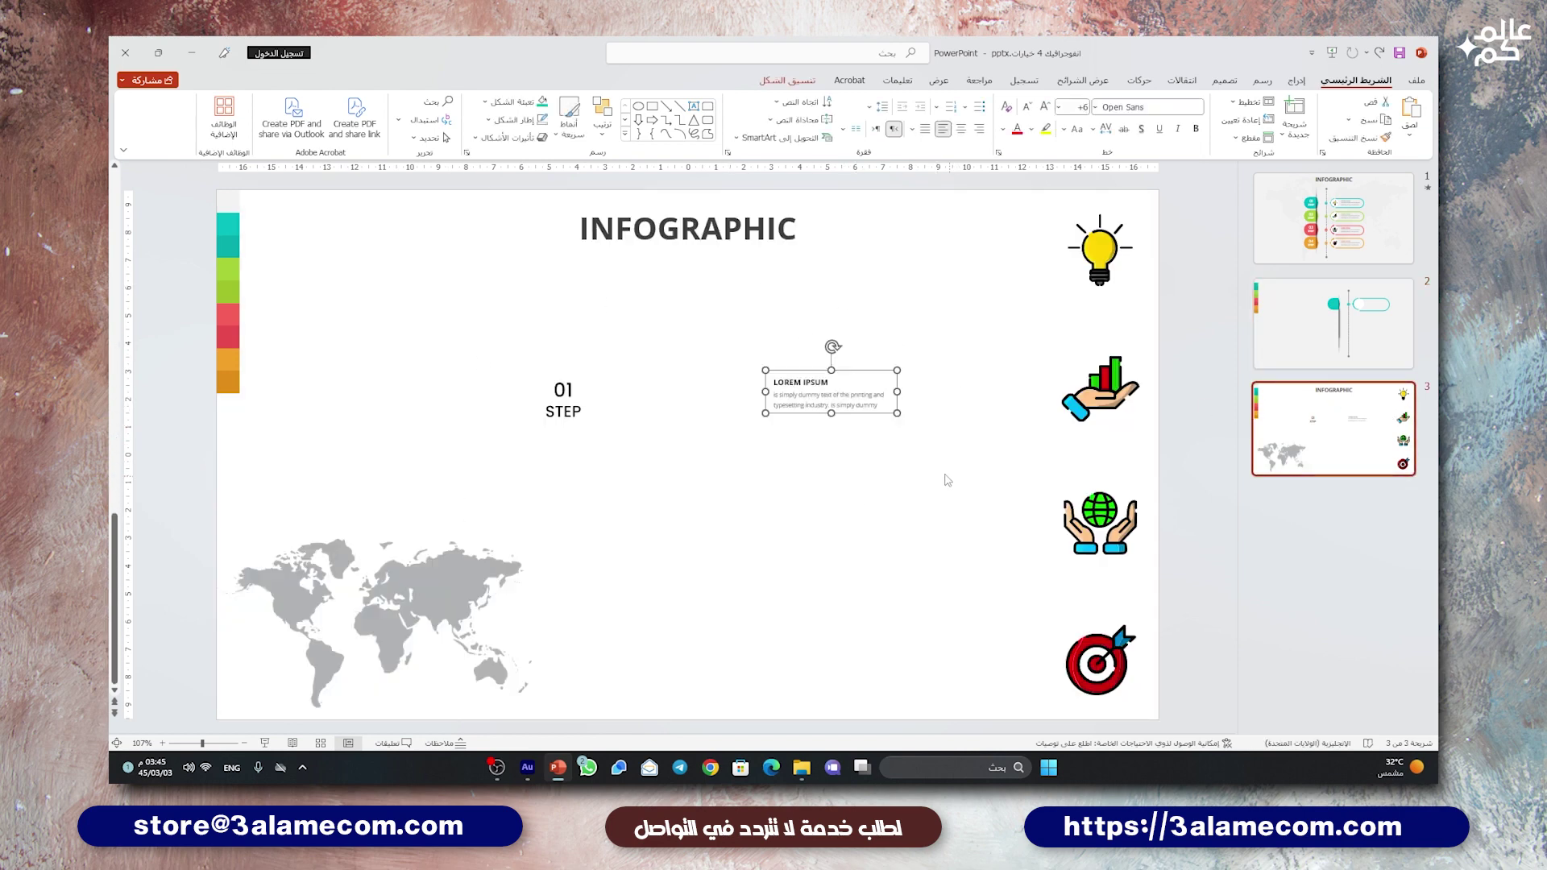
shift+click(552, 405)
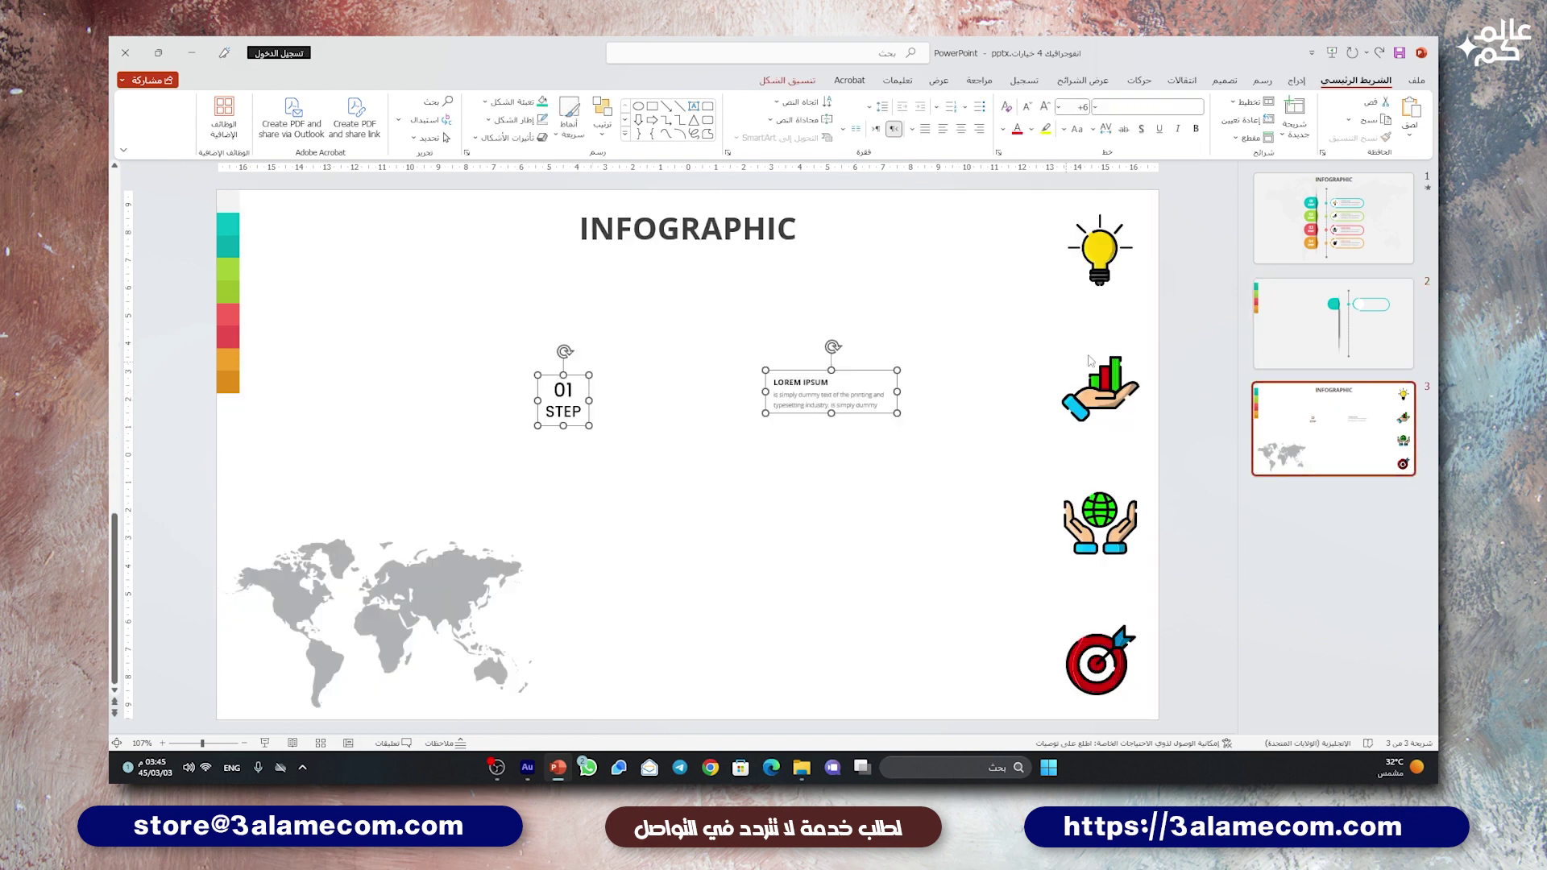
key(ctrl+c)
click(1333, 322)
key(ctrl+v)
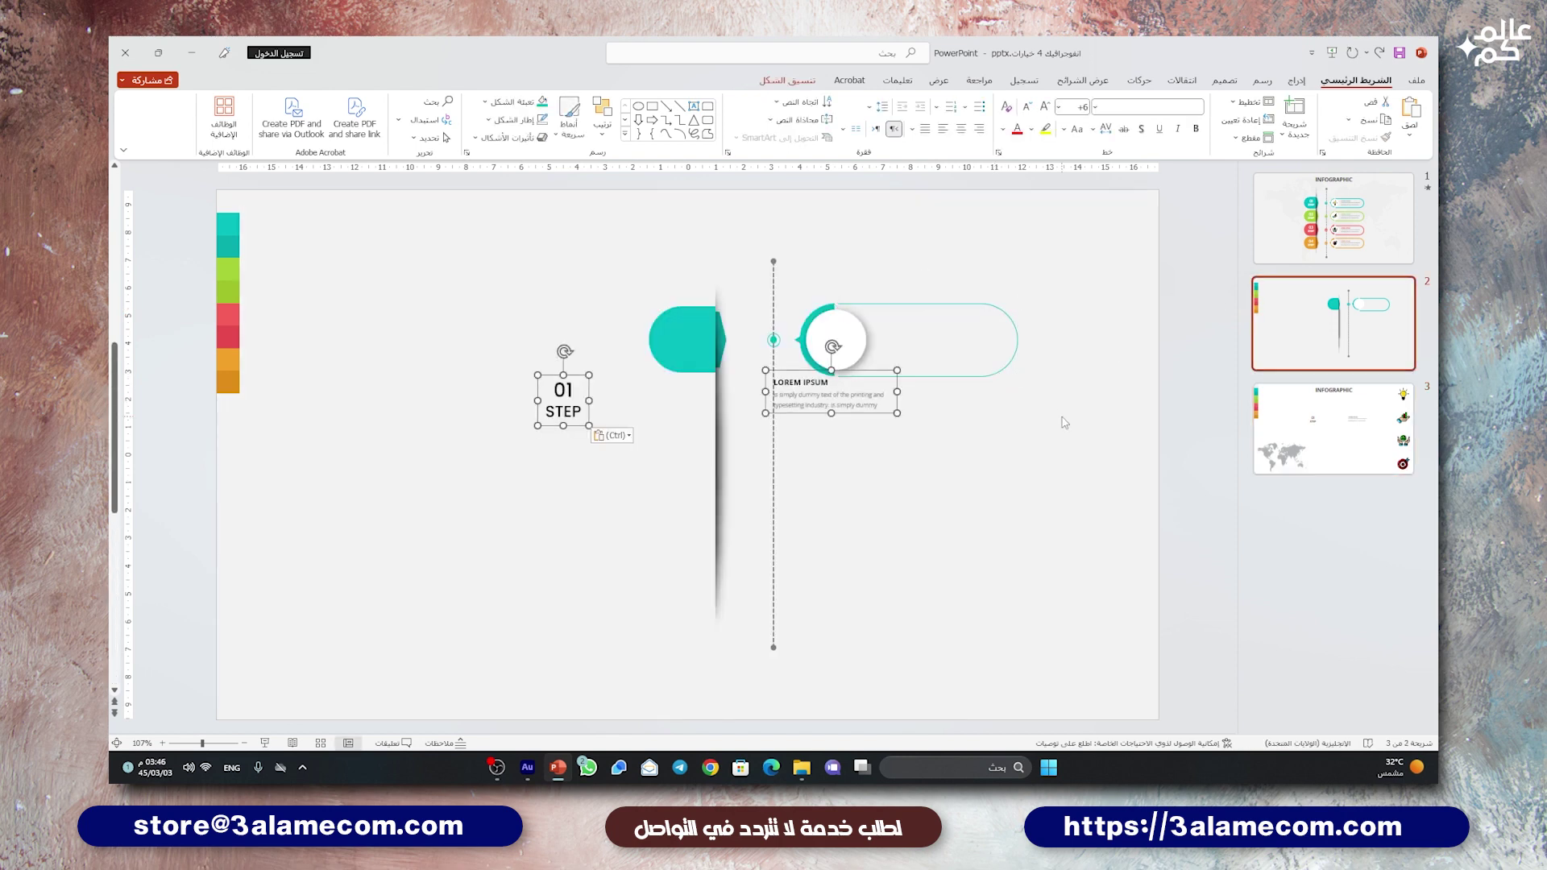
click(863, 449)
Step: Place the 01 STEP text on the teal tab and make it white
drag(578, 375, 698, 314)
click(1003, 129)
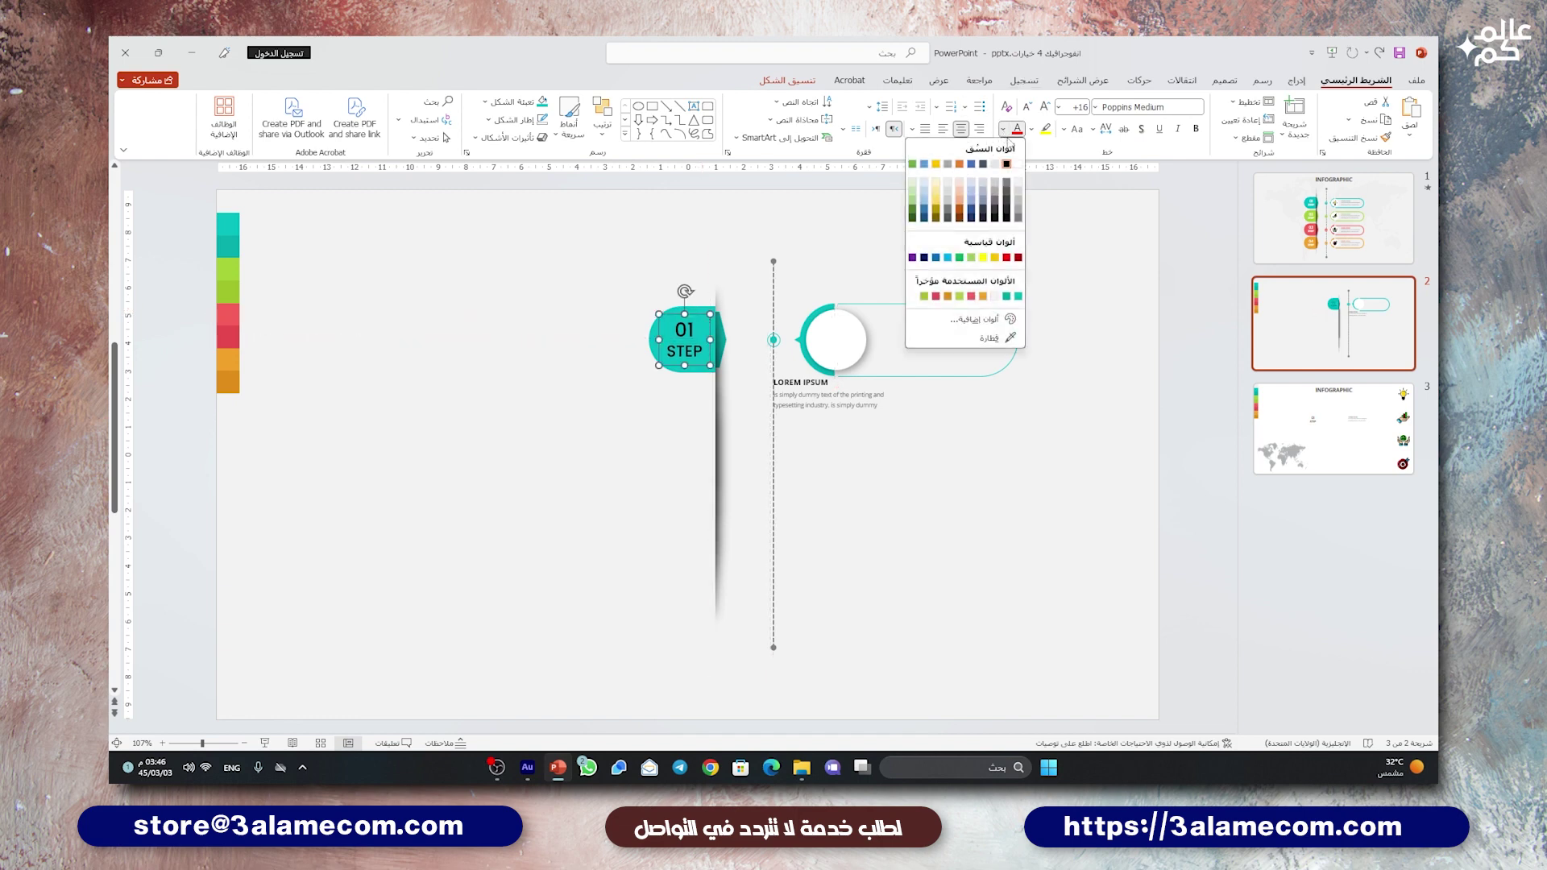
click(1019, 163)
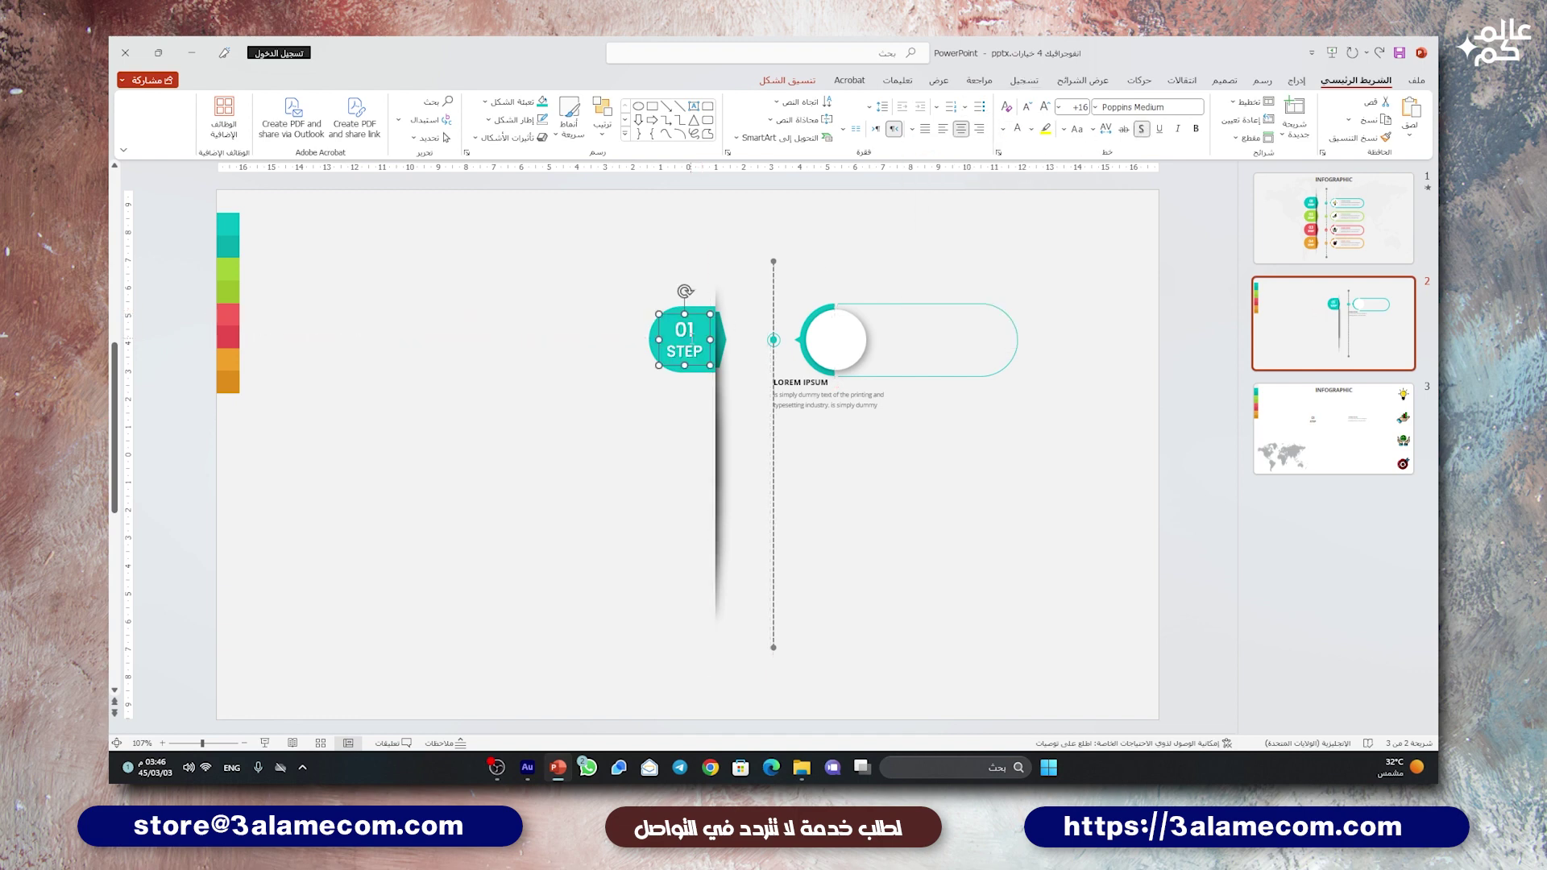
drag(692, 333, 694, 335)
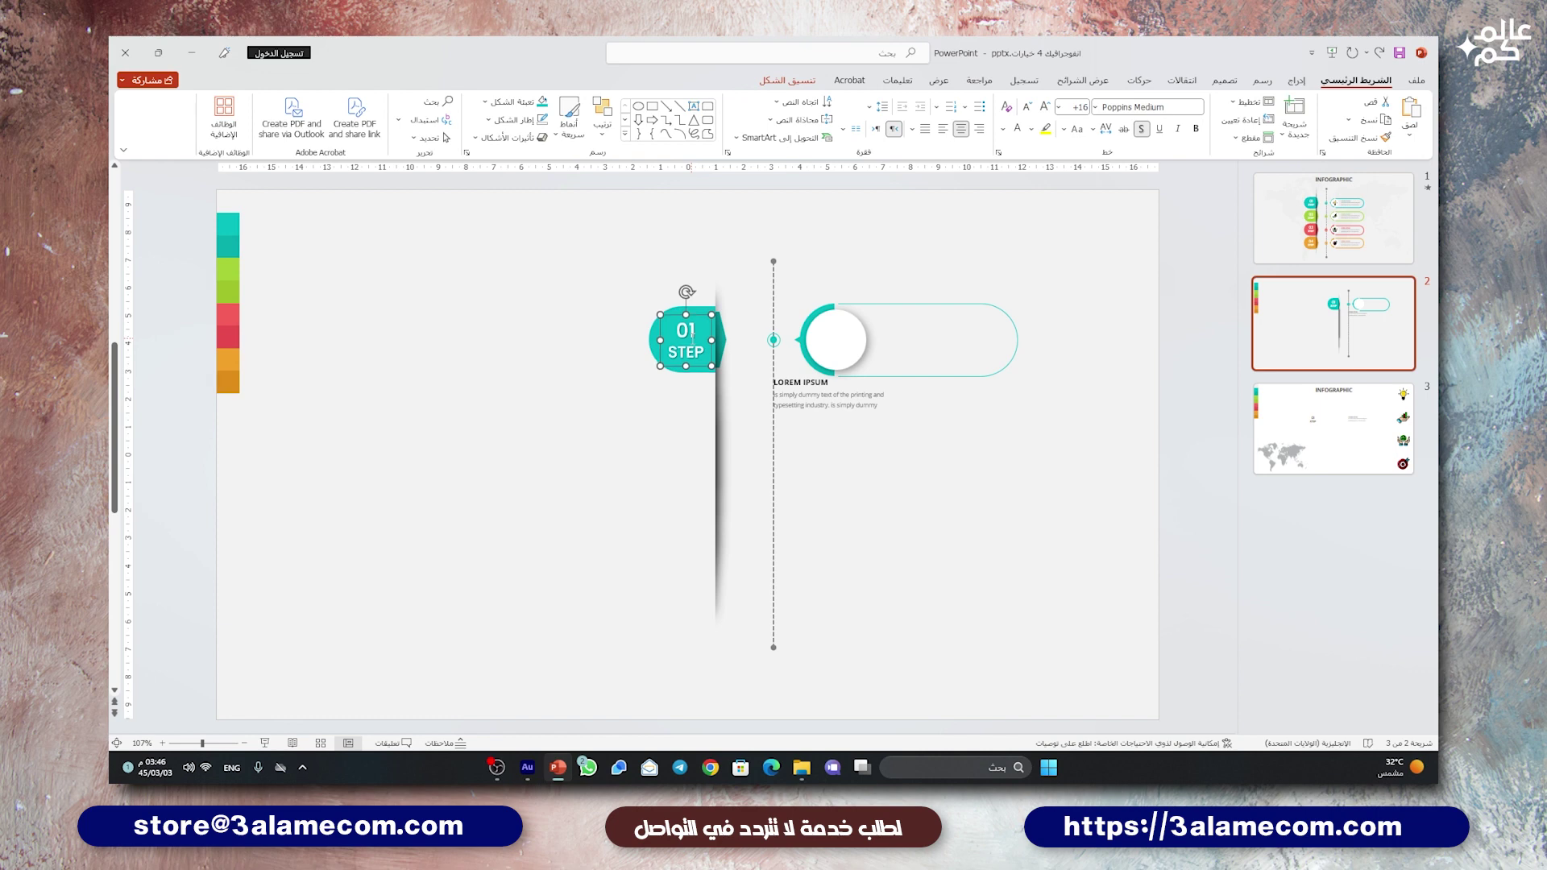
Step: Move the description into the pill, enlarge it, widen its box, and colour the title teal
drag(794, 371, 896, 326)
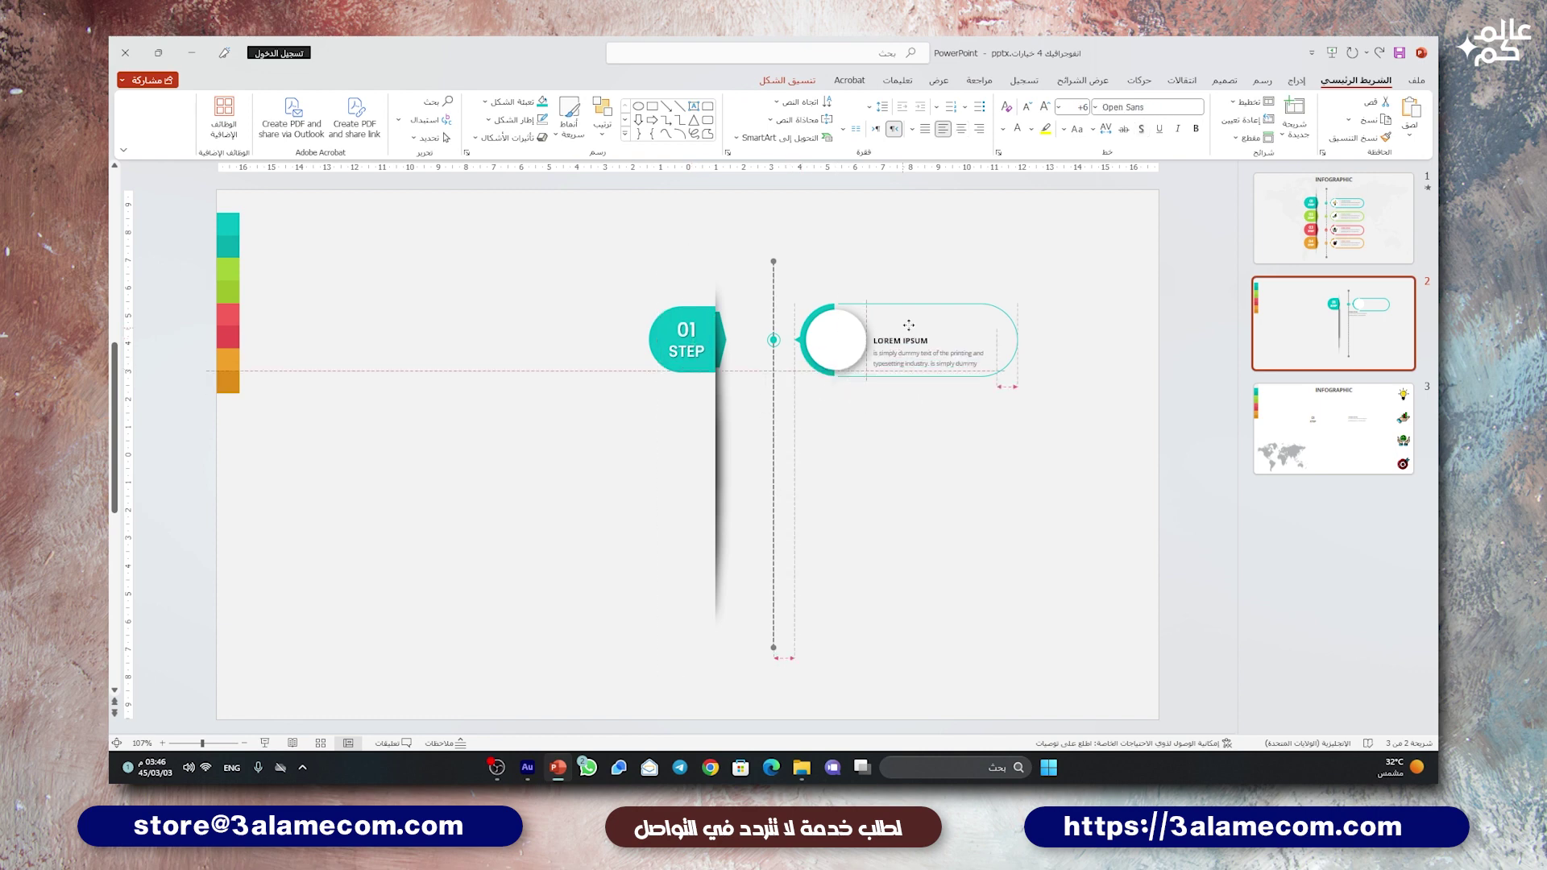
click(1046, 108)
mouse_move(1002, 345)
mouse_down()
mouse_move(1018, 346)
mouse_move(916, 322)
mouse_up()
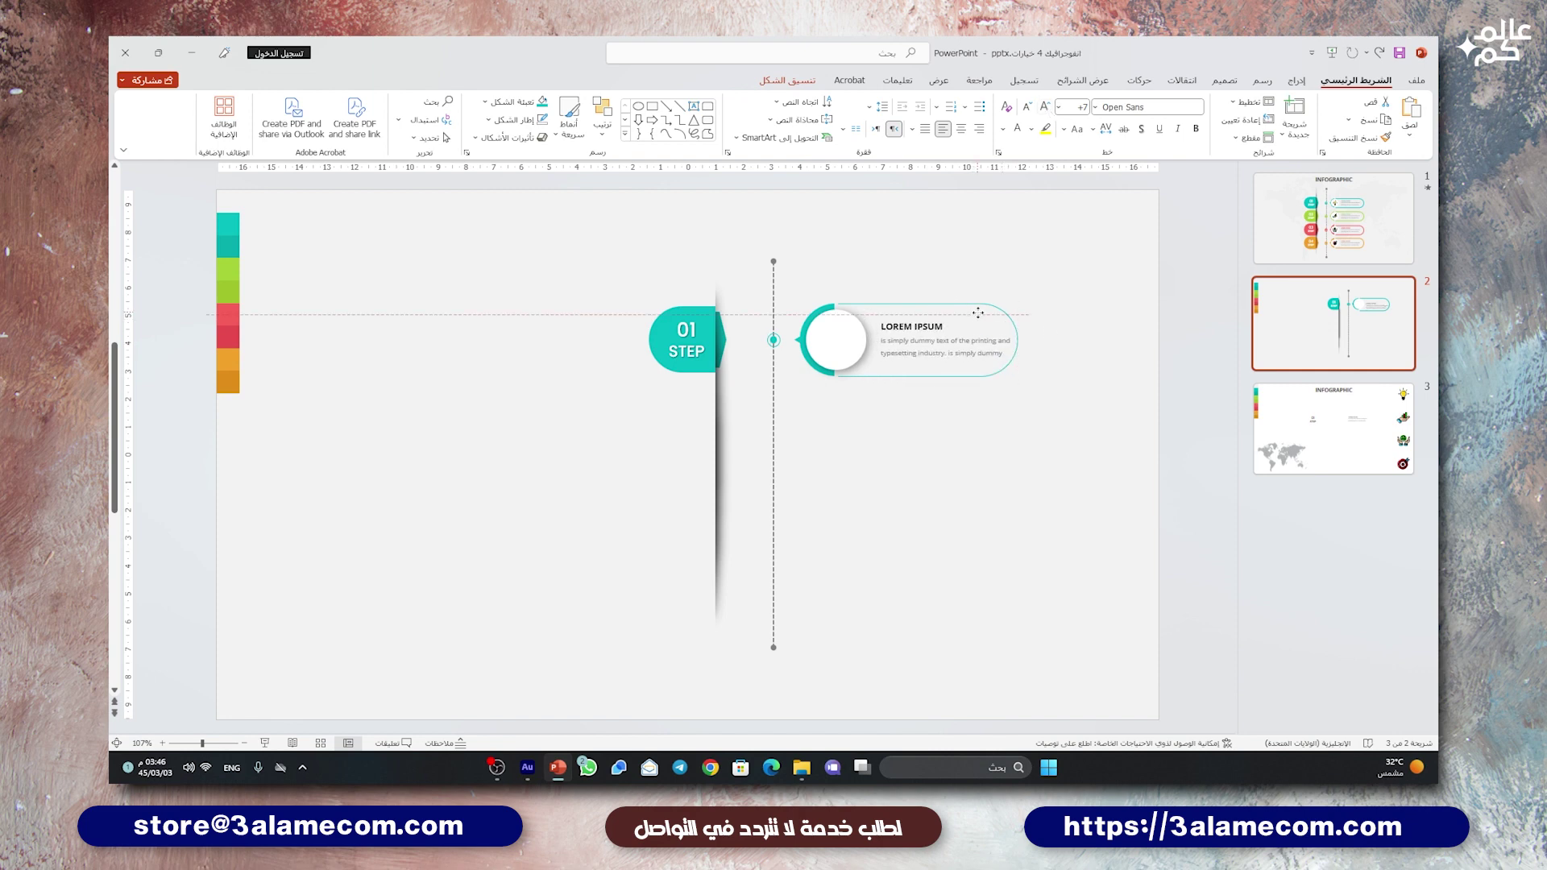
triple_click(916, 326)
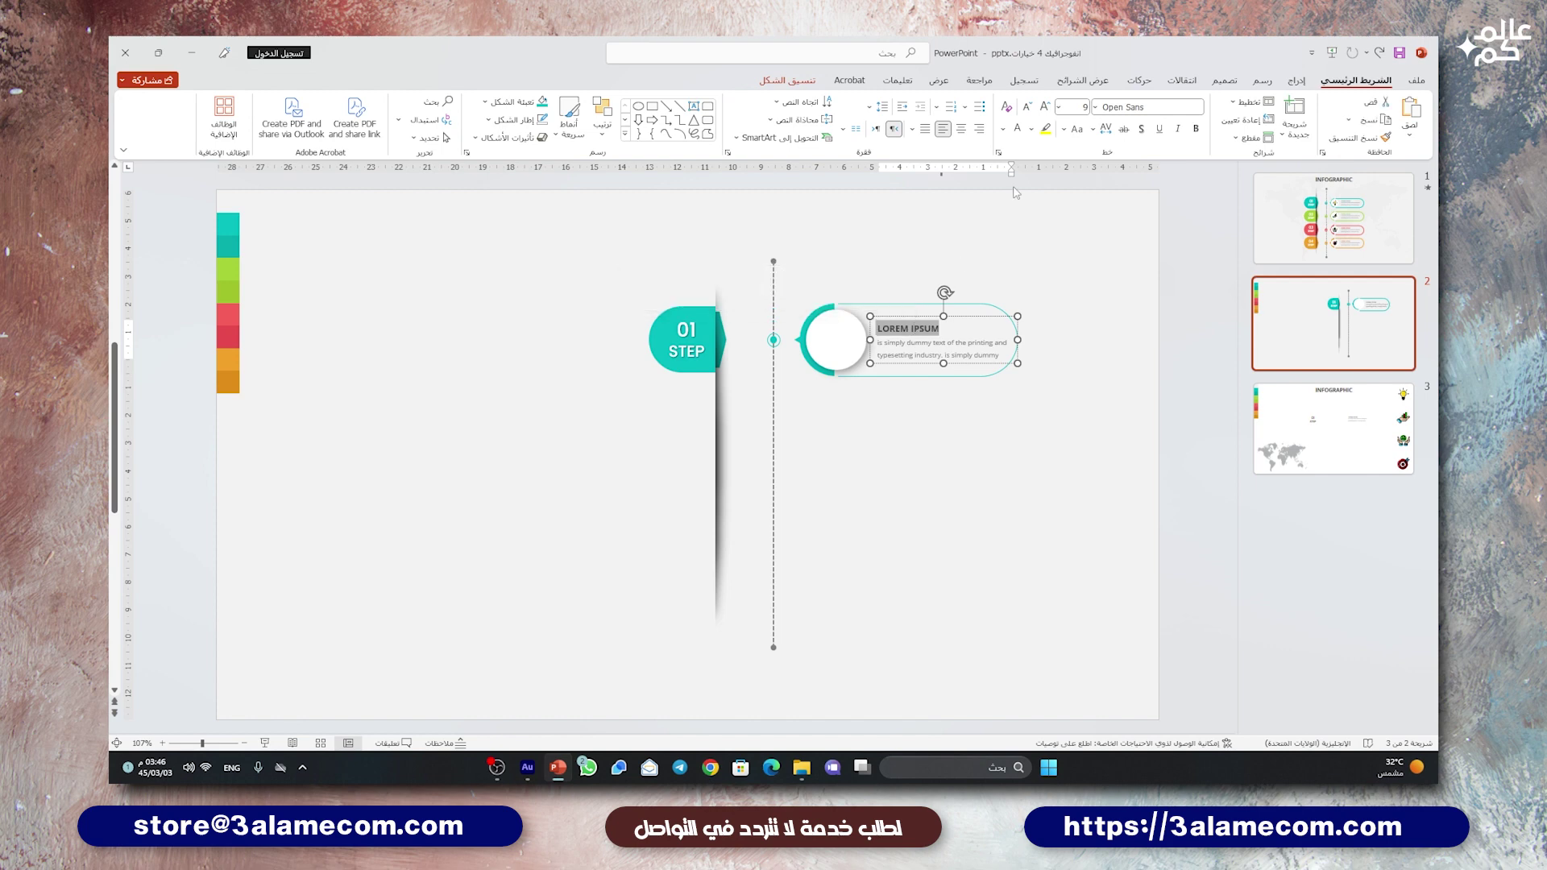
click(1003, 128)
click(1019, 297)
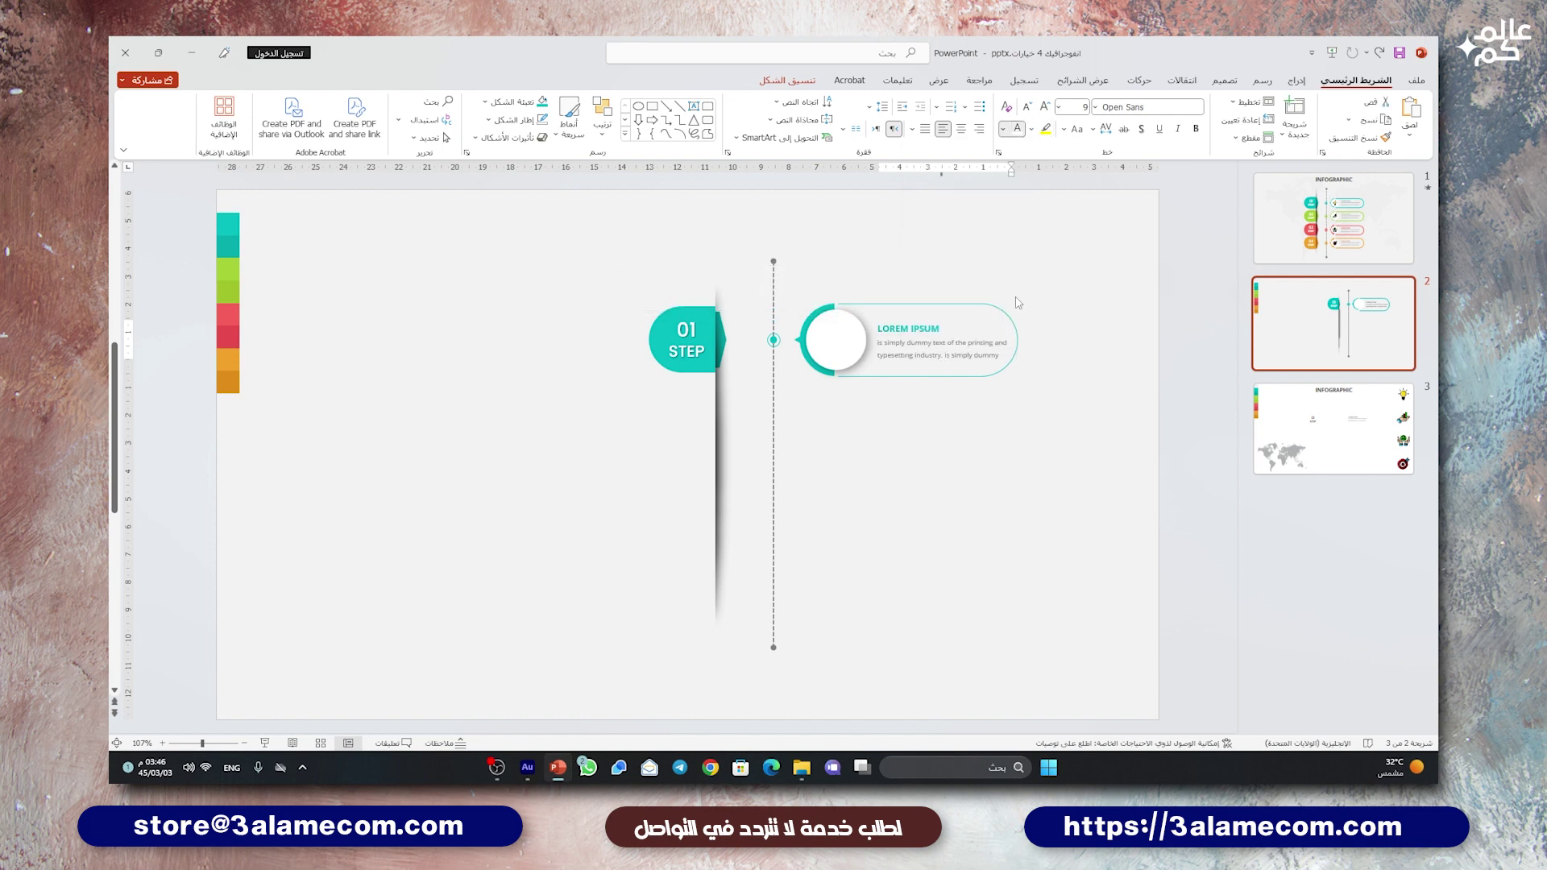
click(1049, 260)
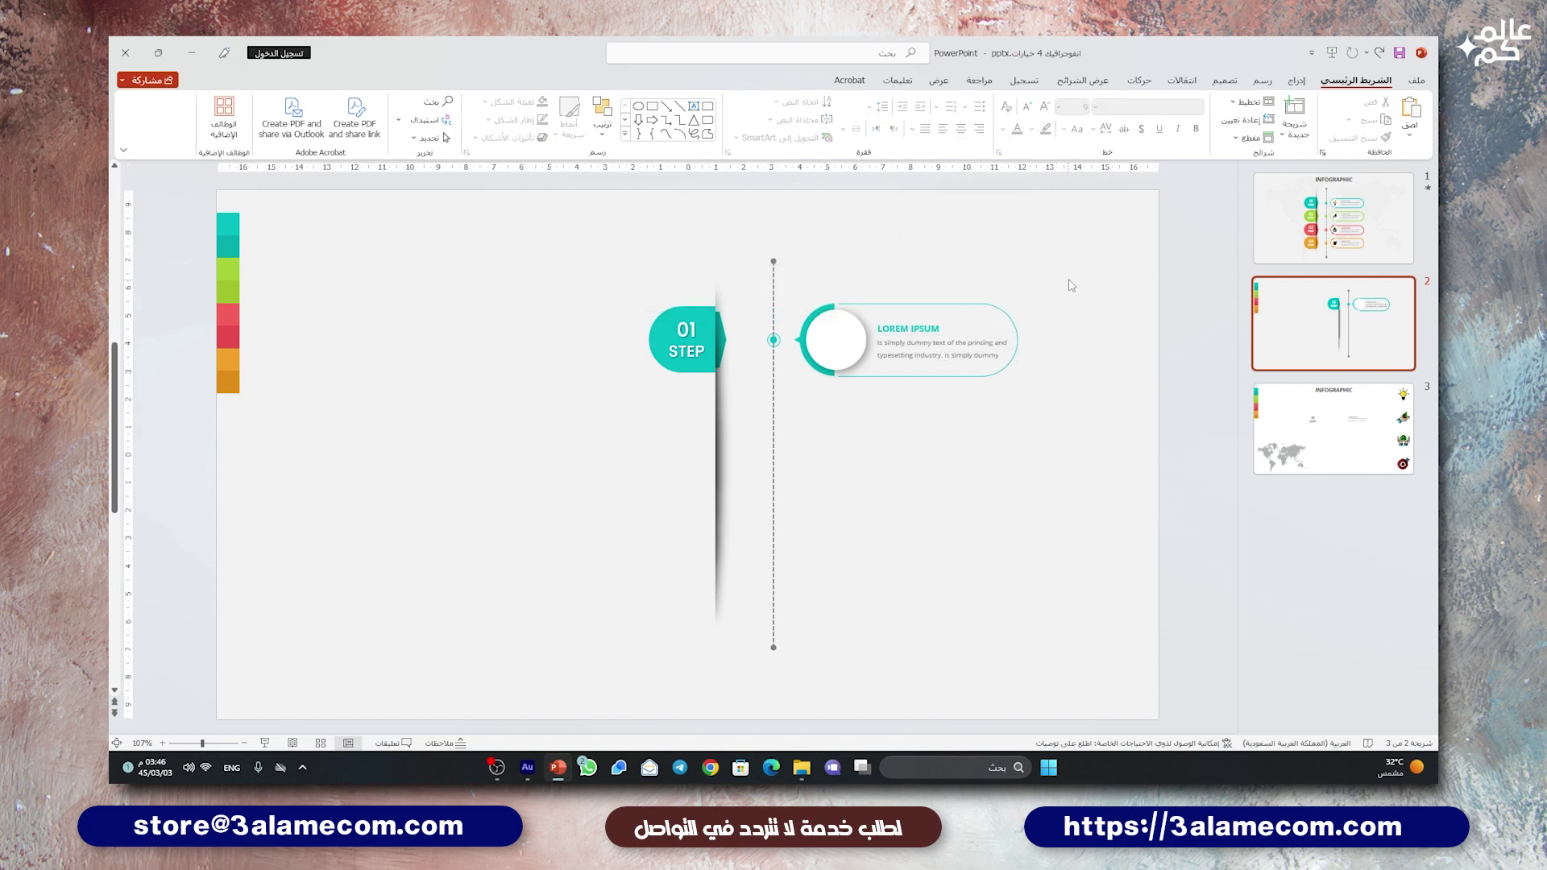
Step: Duplicate the step row downward into four evenly spaced rows along the dashed line
drag(1072, 285, 531, 428)
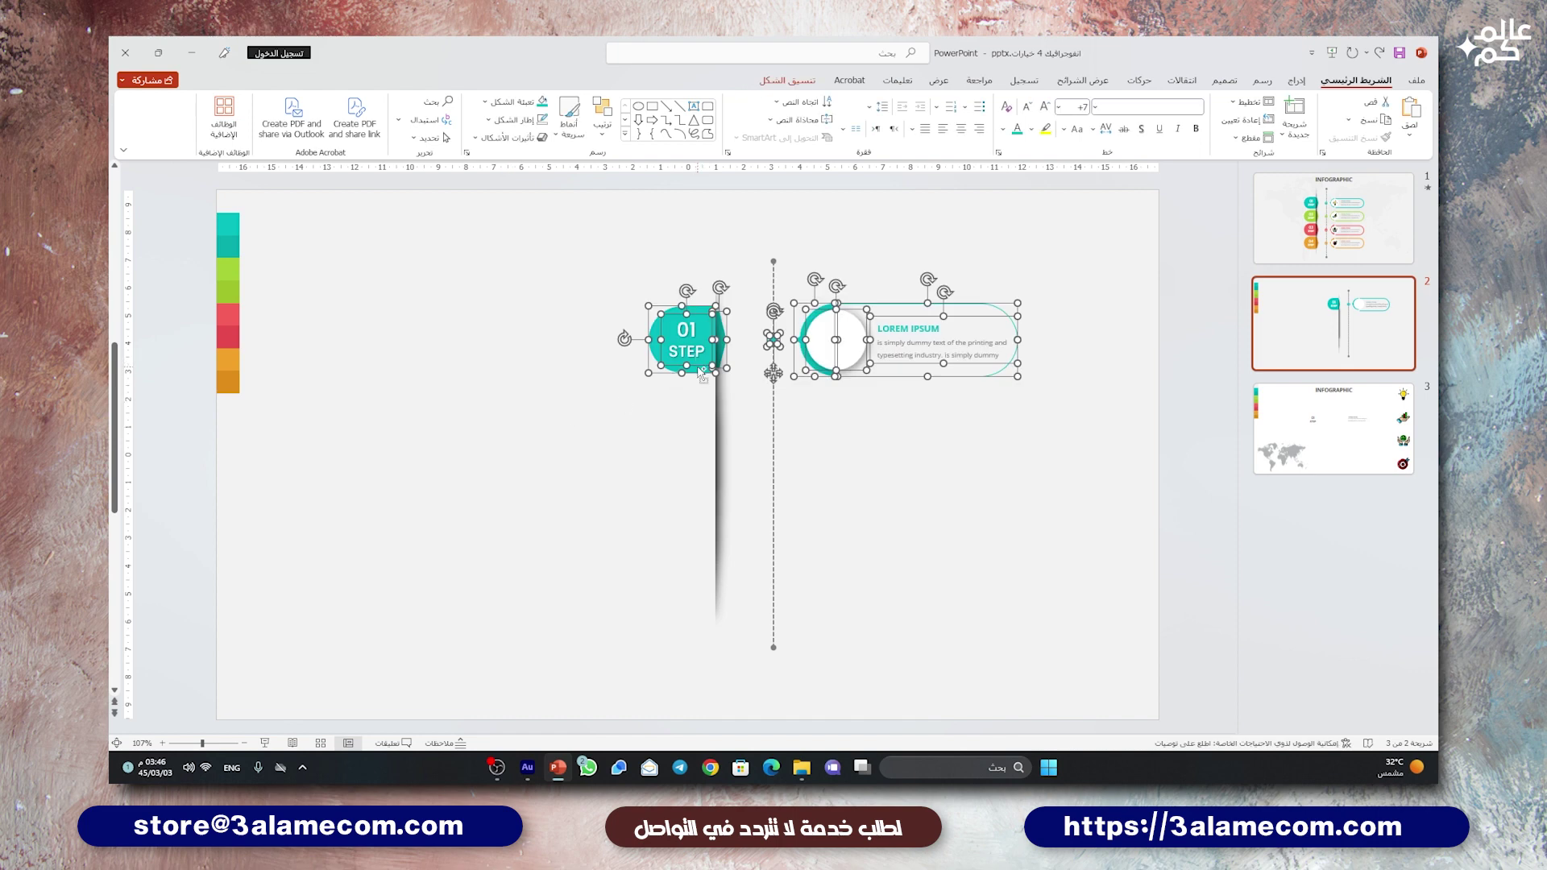
ctrl+drag(700, 373, 698, 601)
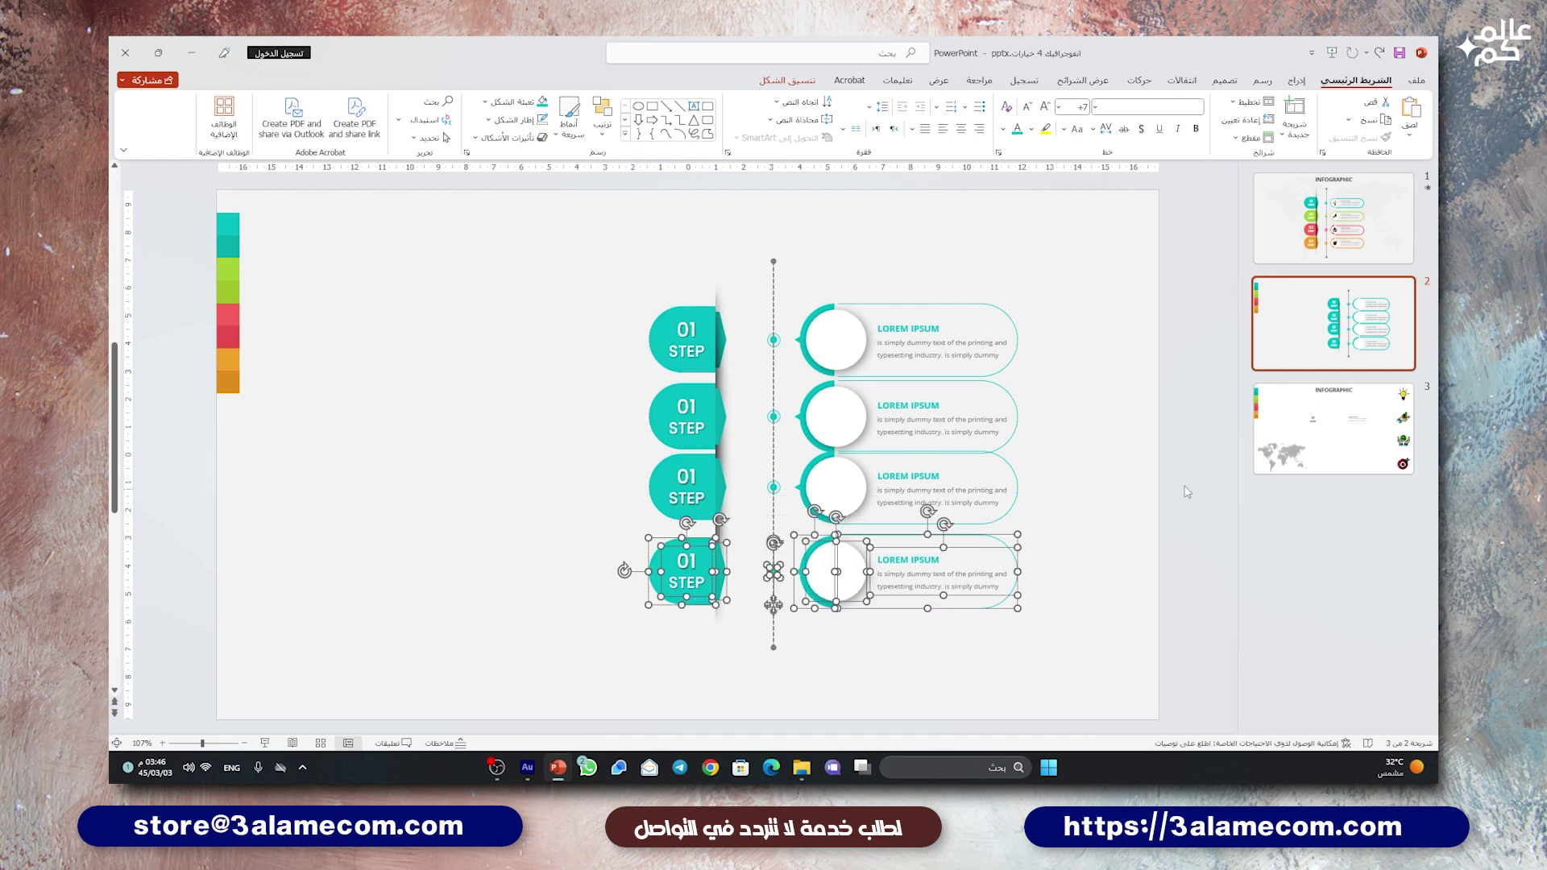
mouse_move(1107, 432)
mouse_down()
mouse_move(656, 542)
mouse_move(698, 522)
mouse_up()
click(1043, 458)
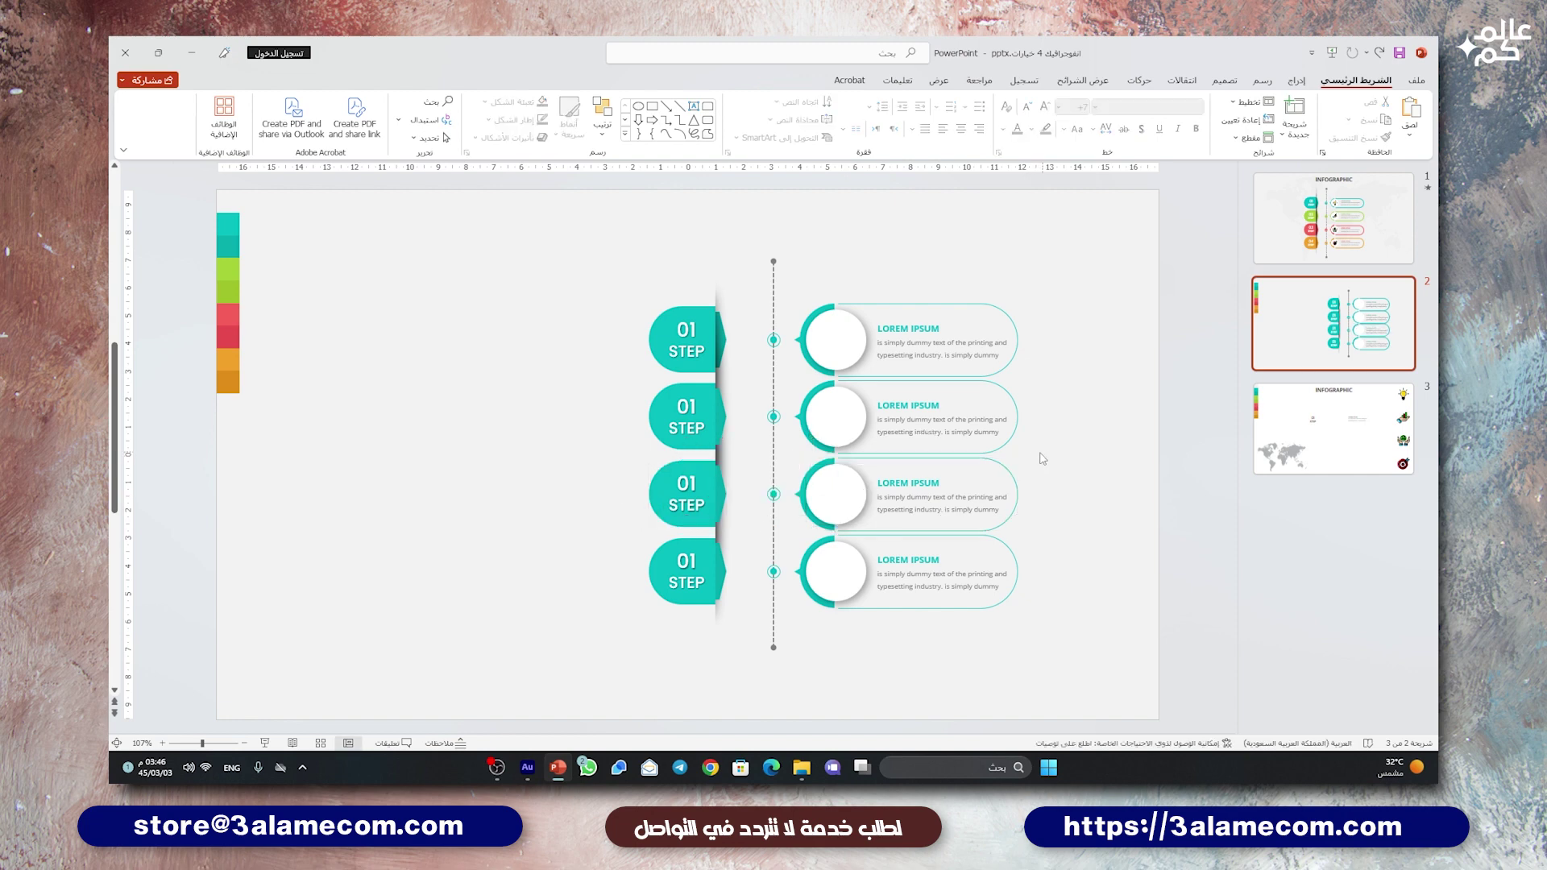
Step: Renumber the copied tabs as 02, 03 and 04
double_click(691, 411)
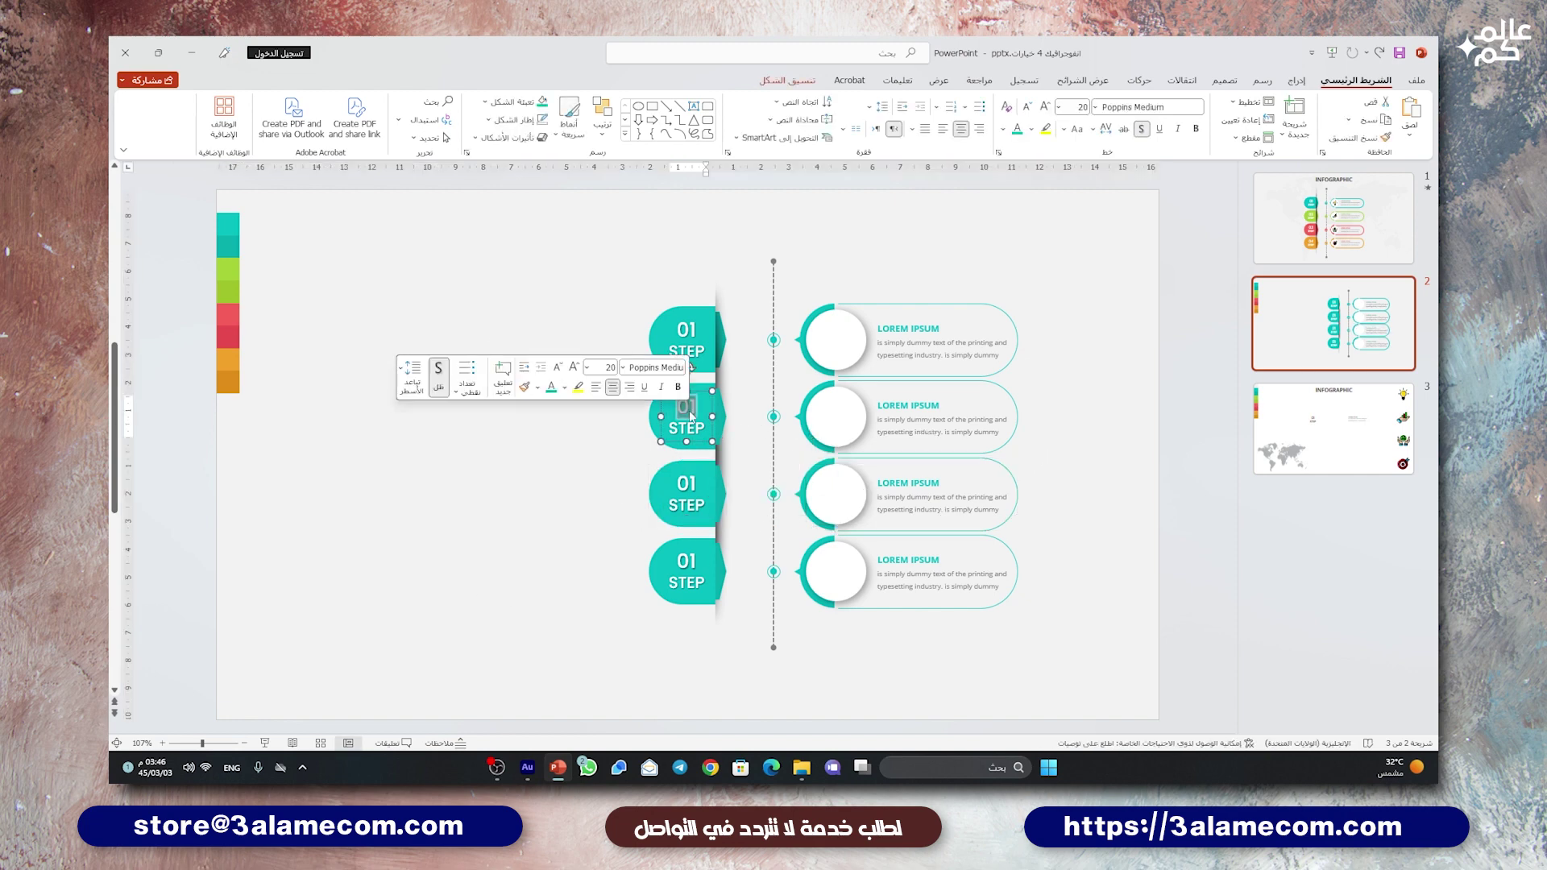
text(02)
double_click(689, 486)
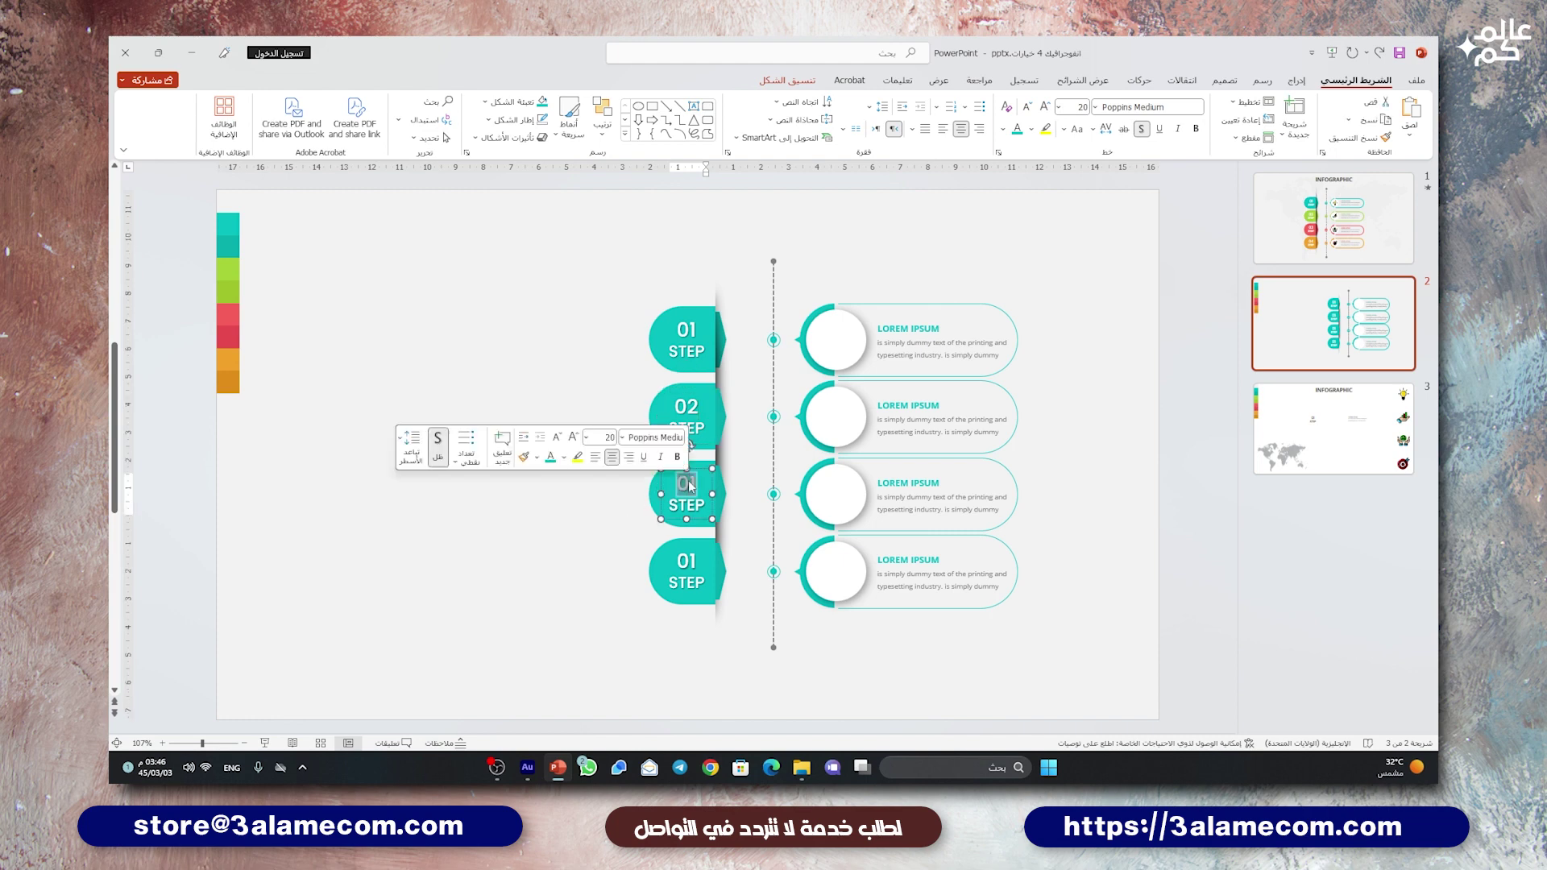
text(0)
double_click(700, 559)
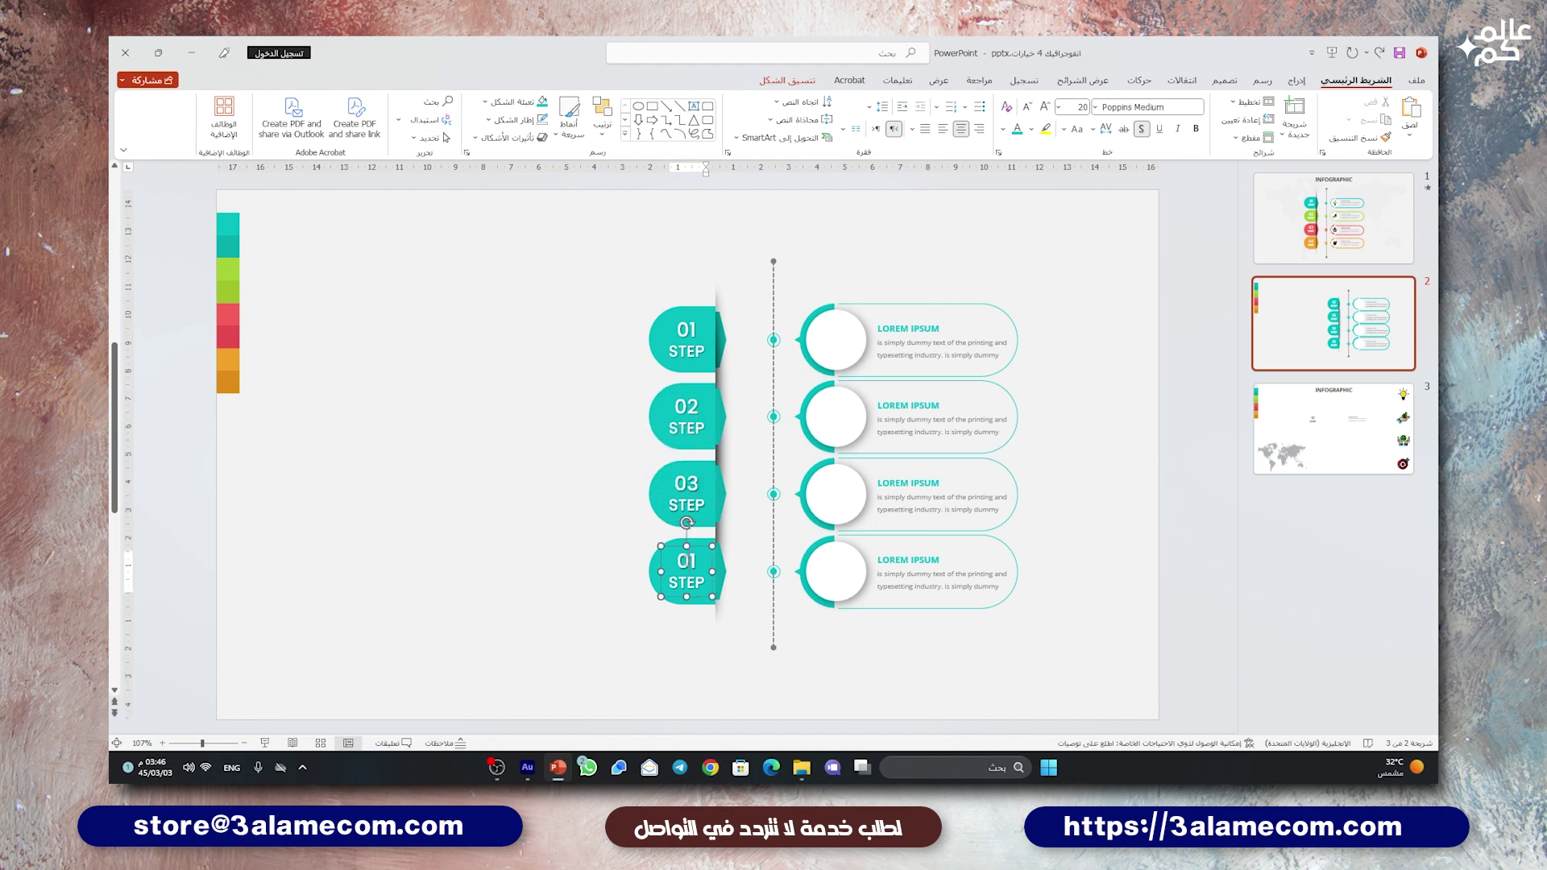
text(04)
Step: Inspect the four dark strips beside the tabs without changing them, then select the 02 STEP tab
drag(696, 689, 771, 372)
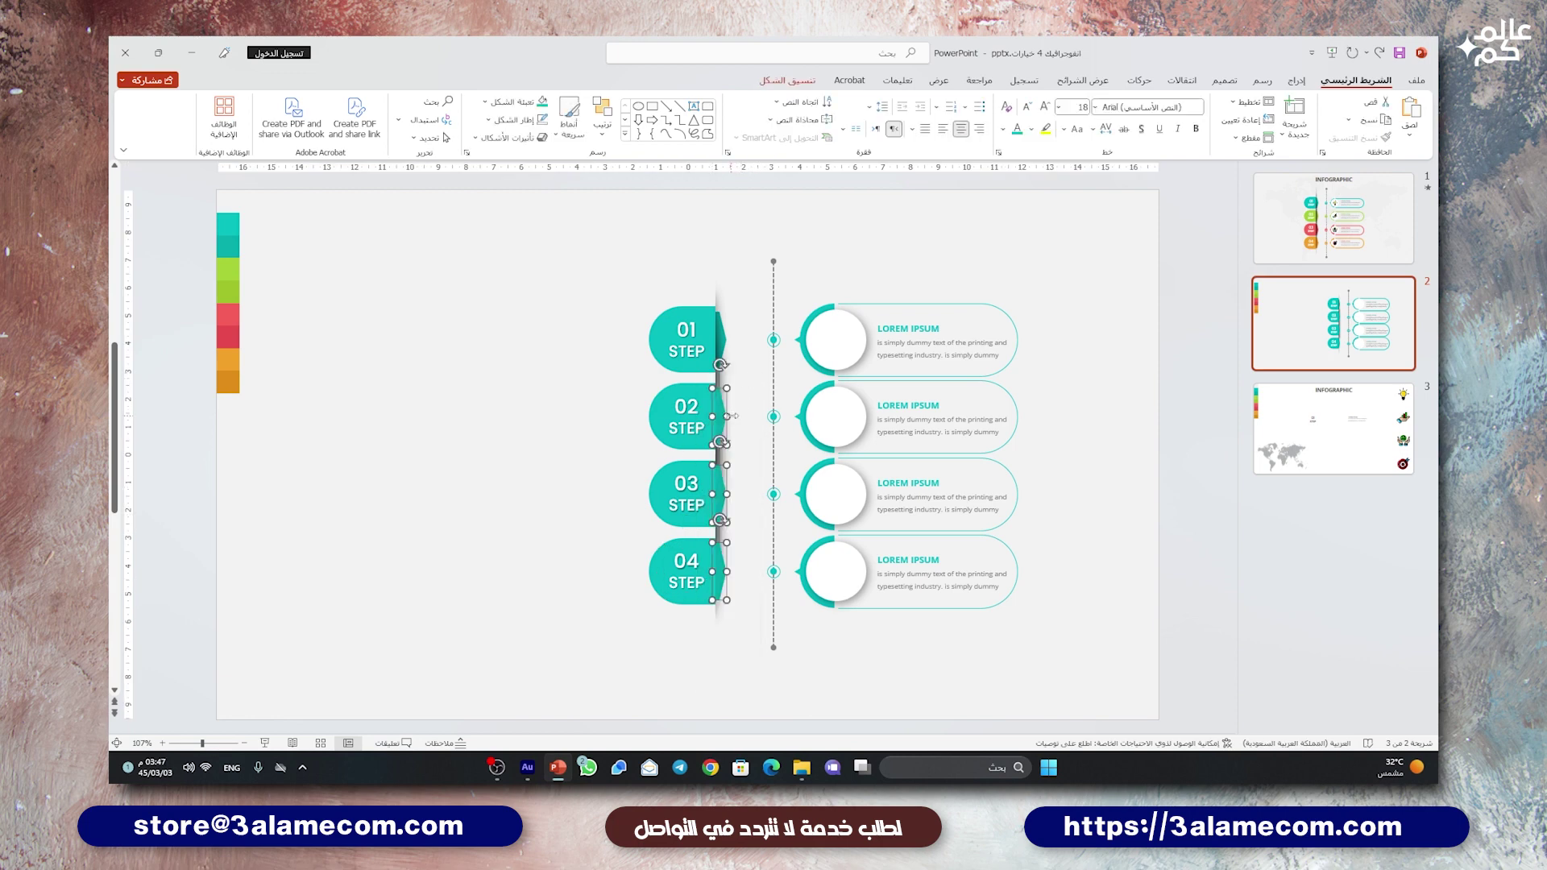
right_click(730, 416)
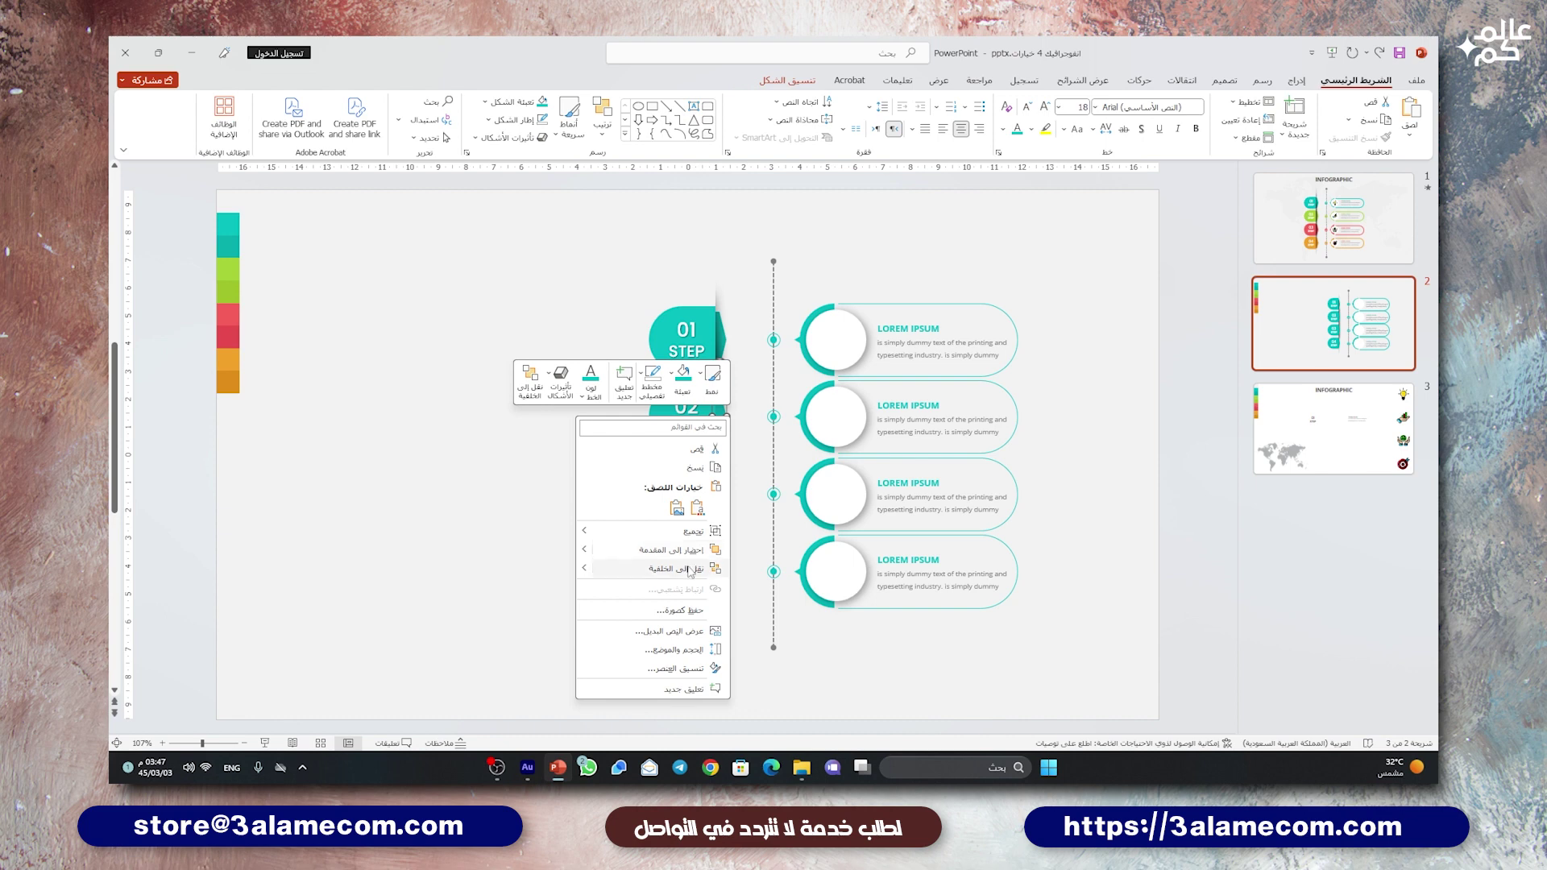
key(Escape)
click(440, 645)
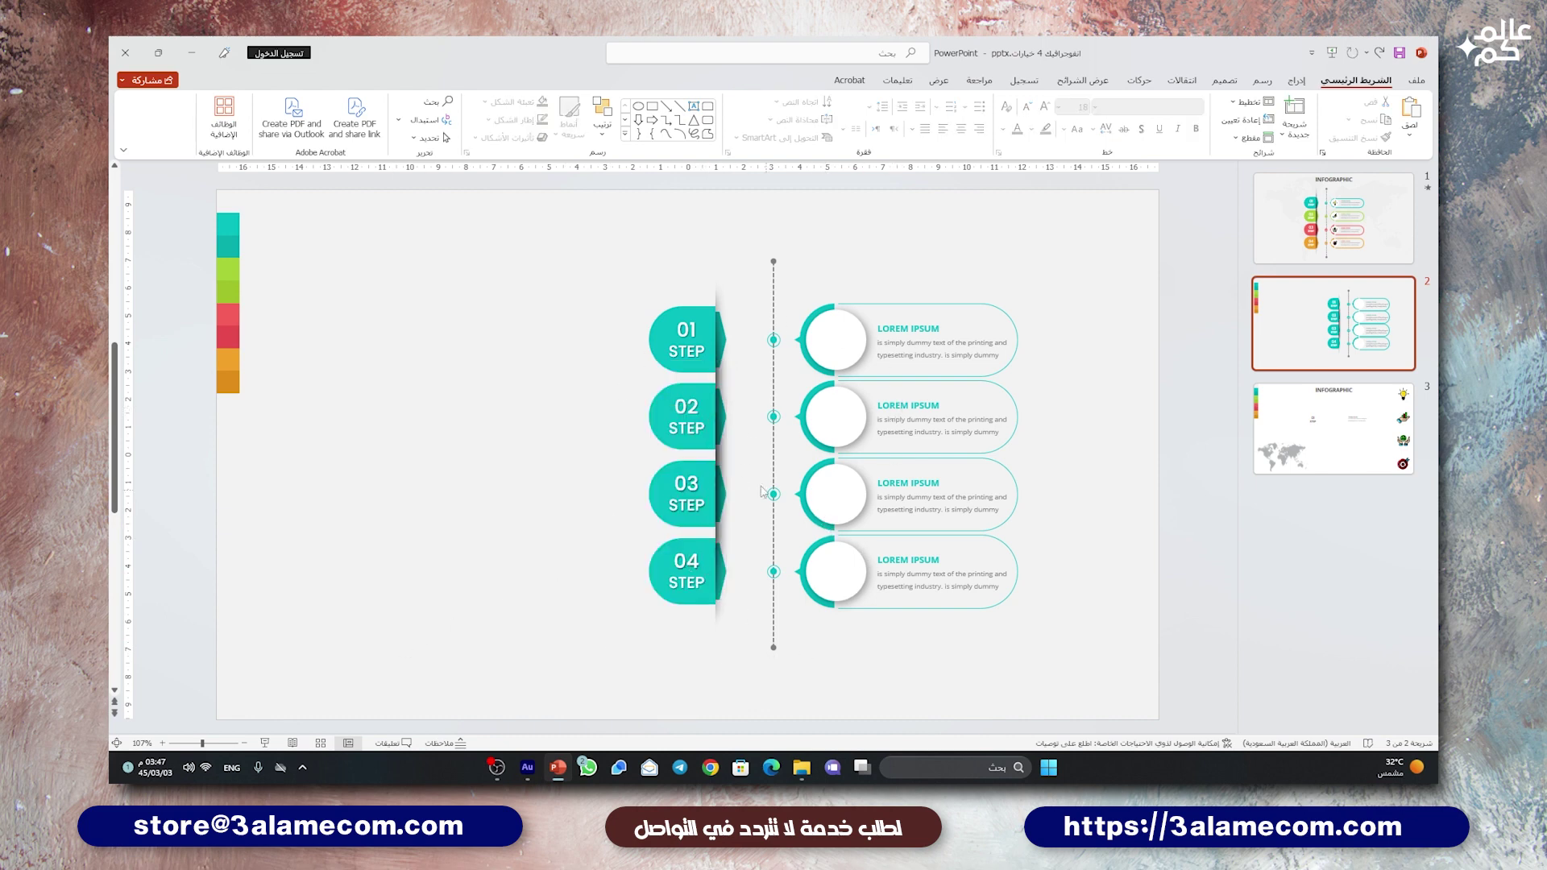
click(702, 391)
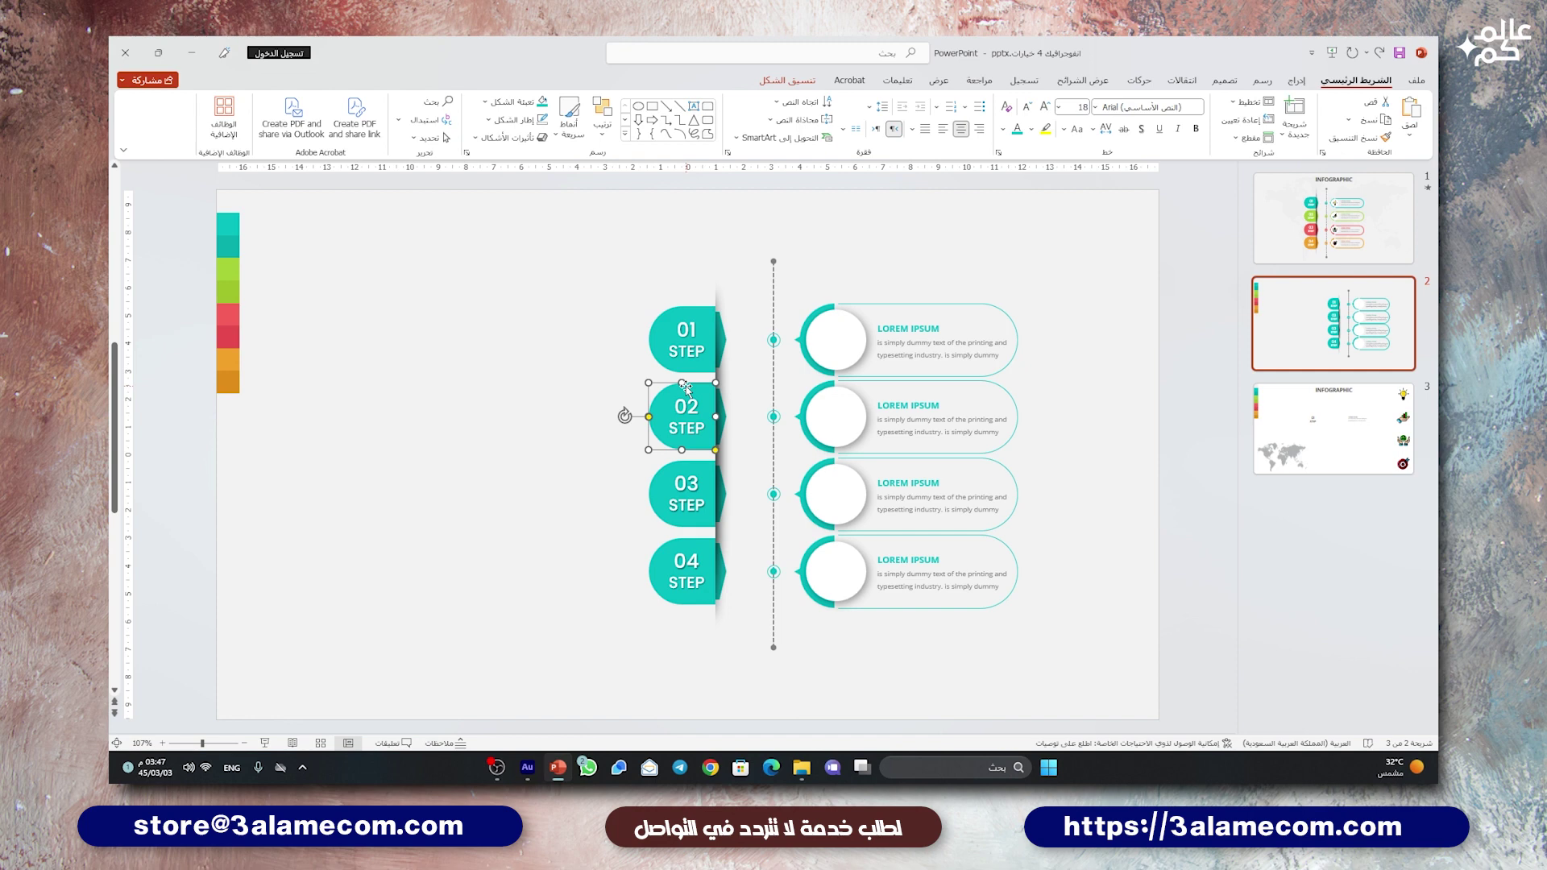
Step: Fill the 02 STEP tab and its side strip with the sampled lime green
click(800, 81)
click(914, 102)
click(918, 331)
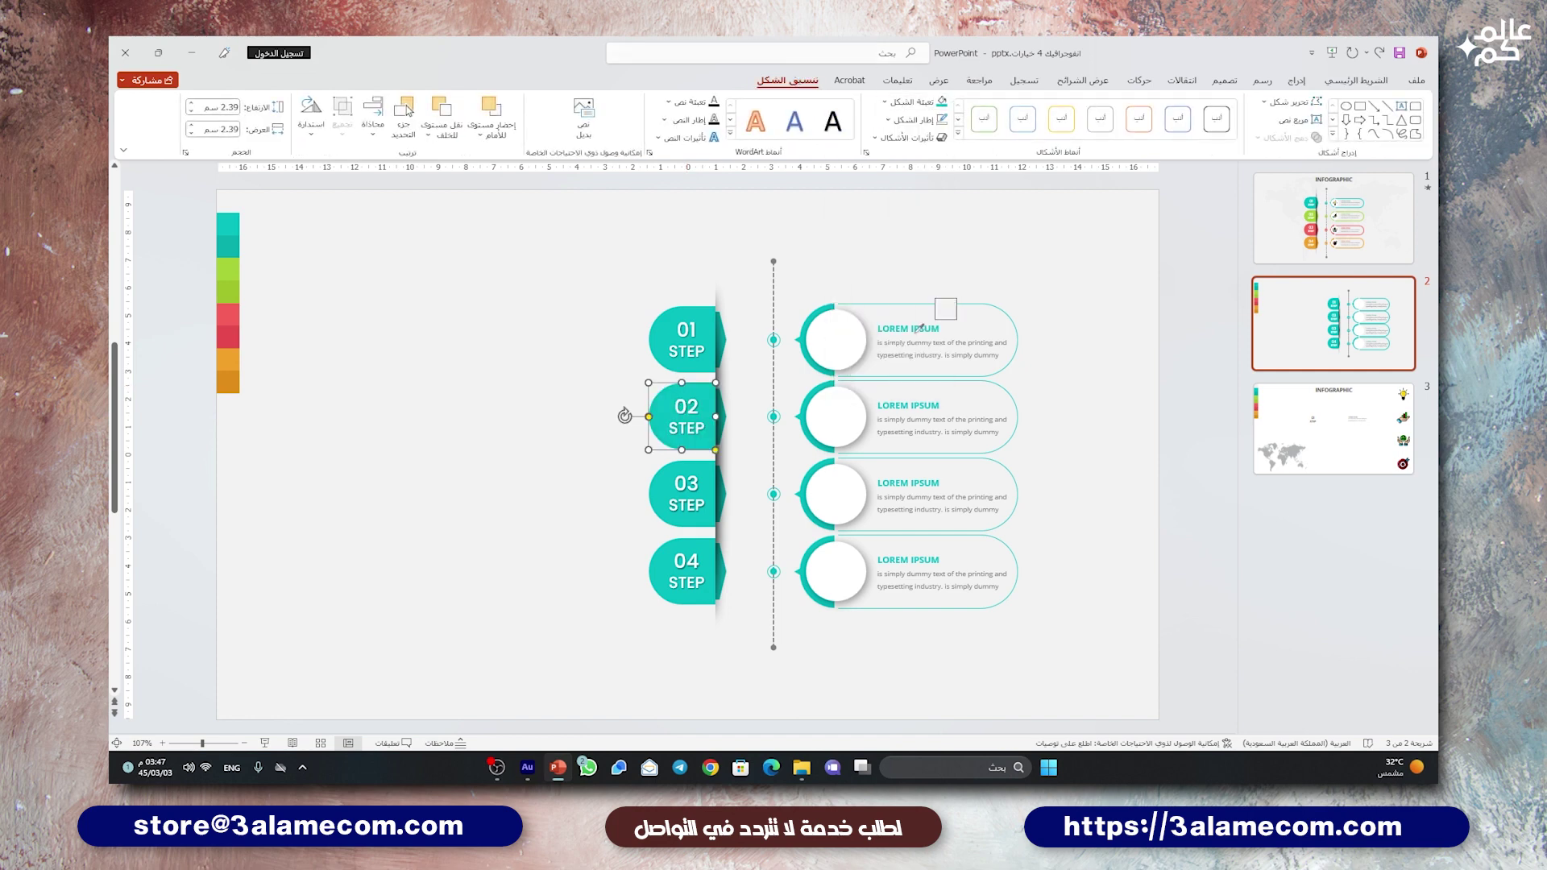
click(228, 269)
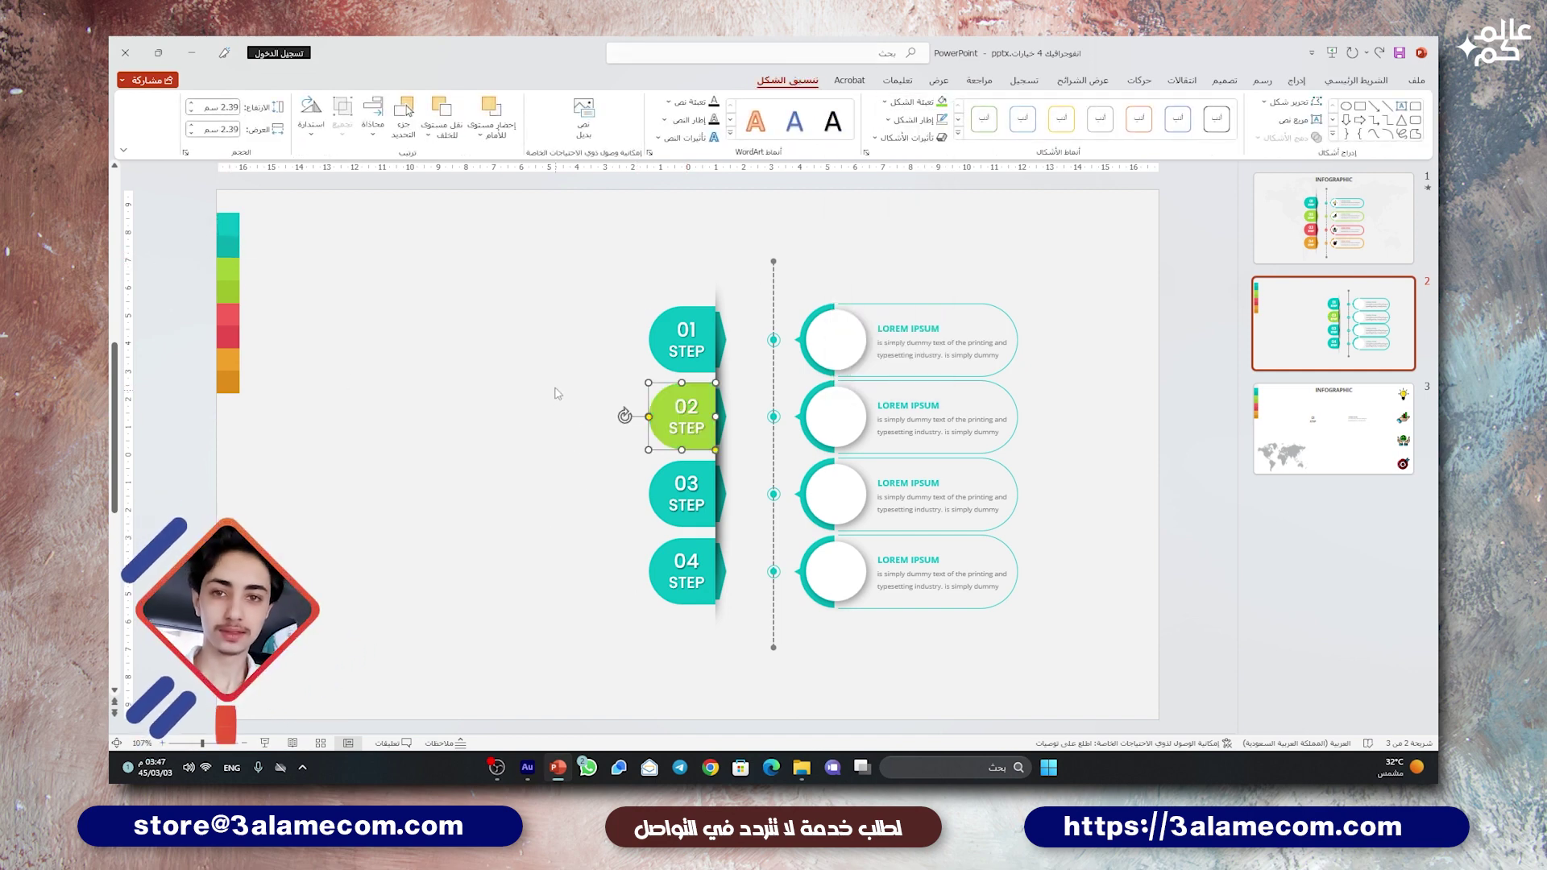
drag(551, 365, 749, 471)
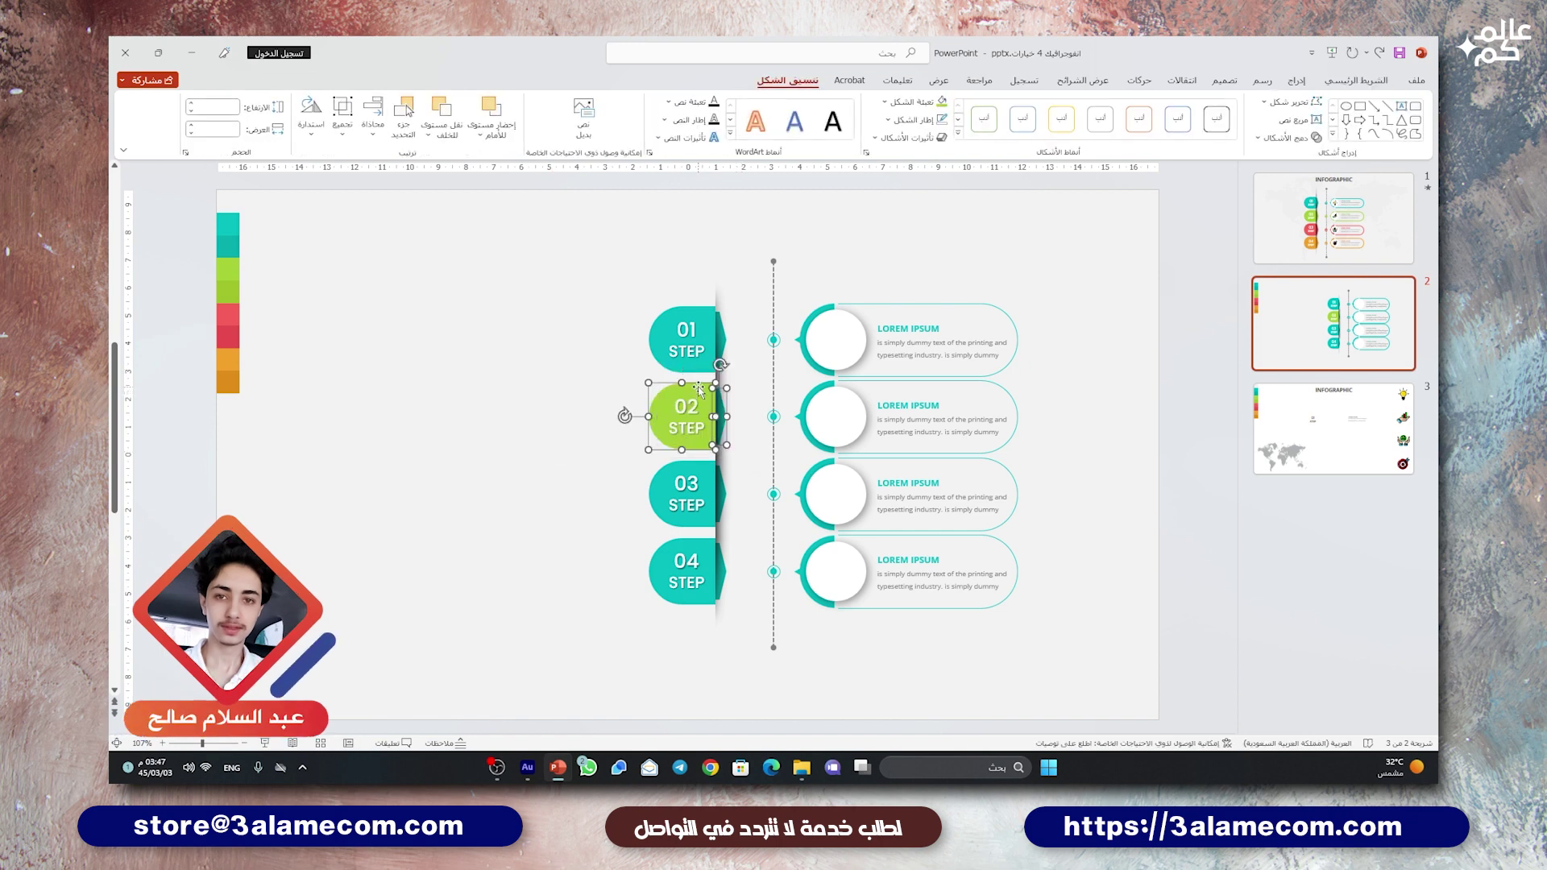
click(914, 102)
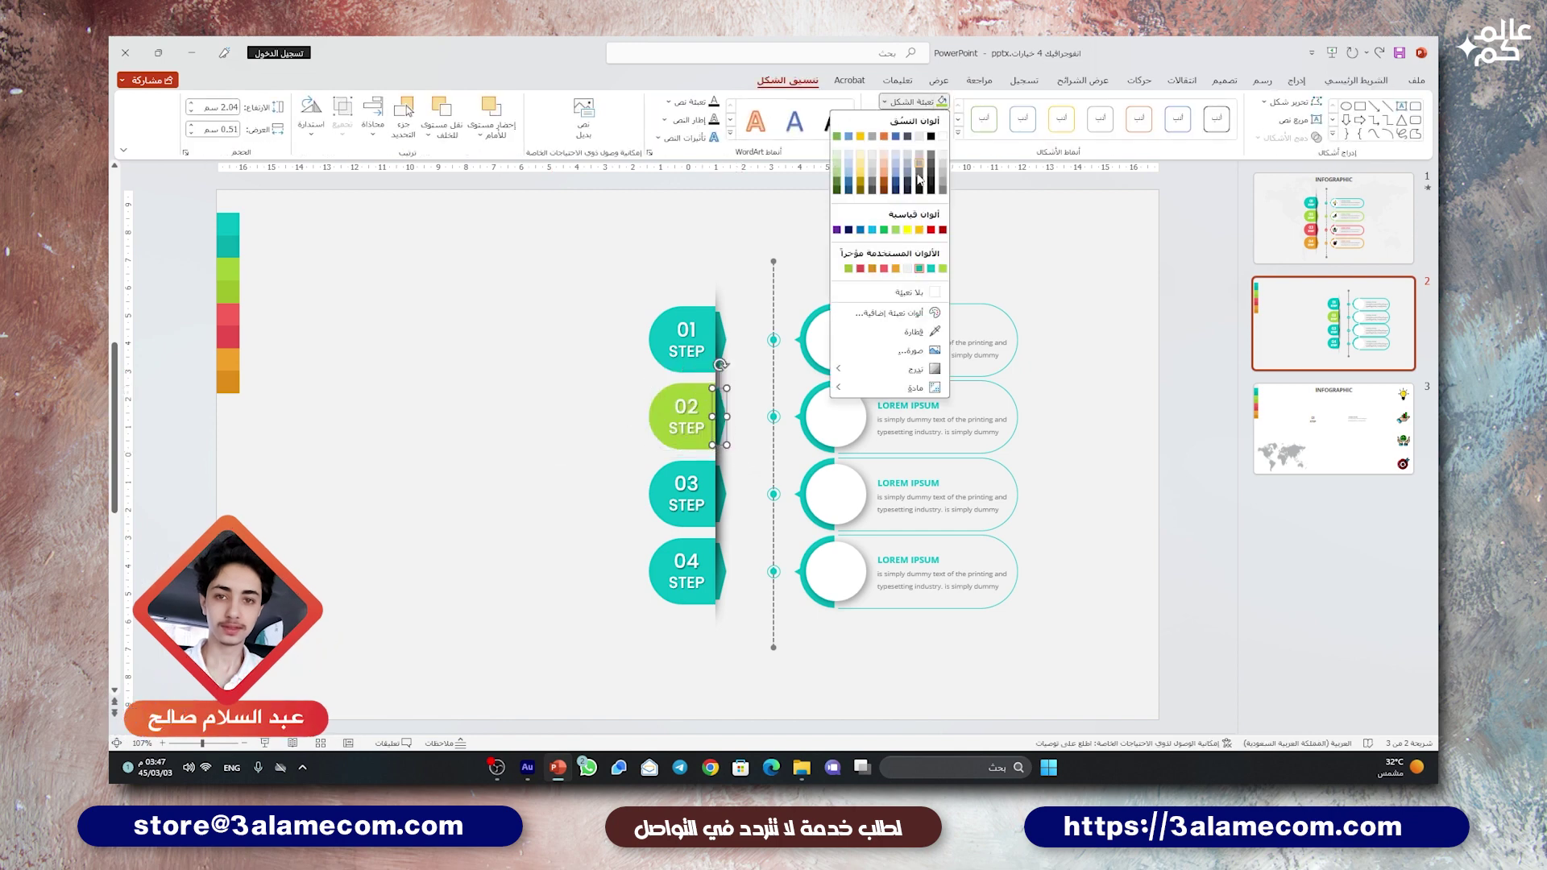
click(934, 331)
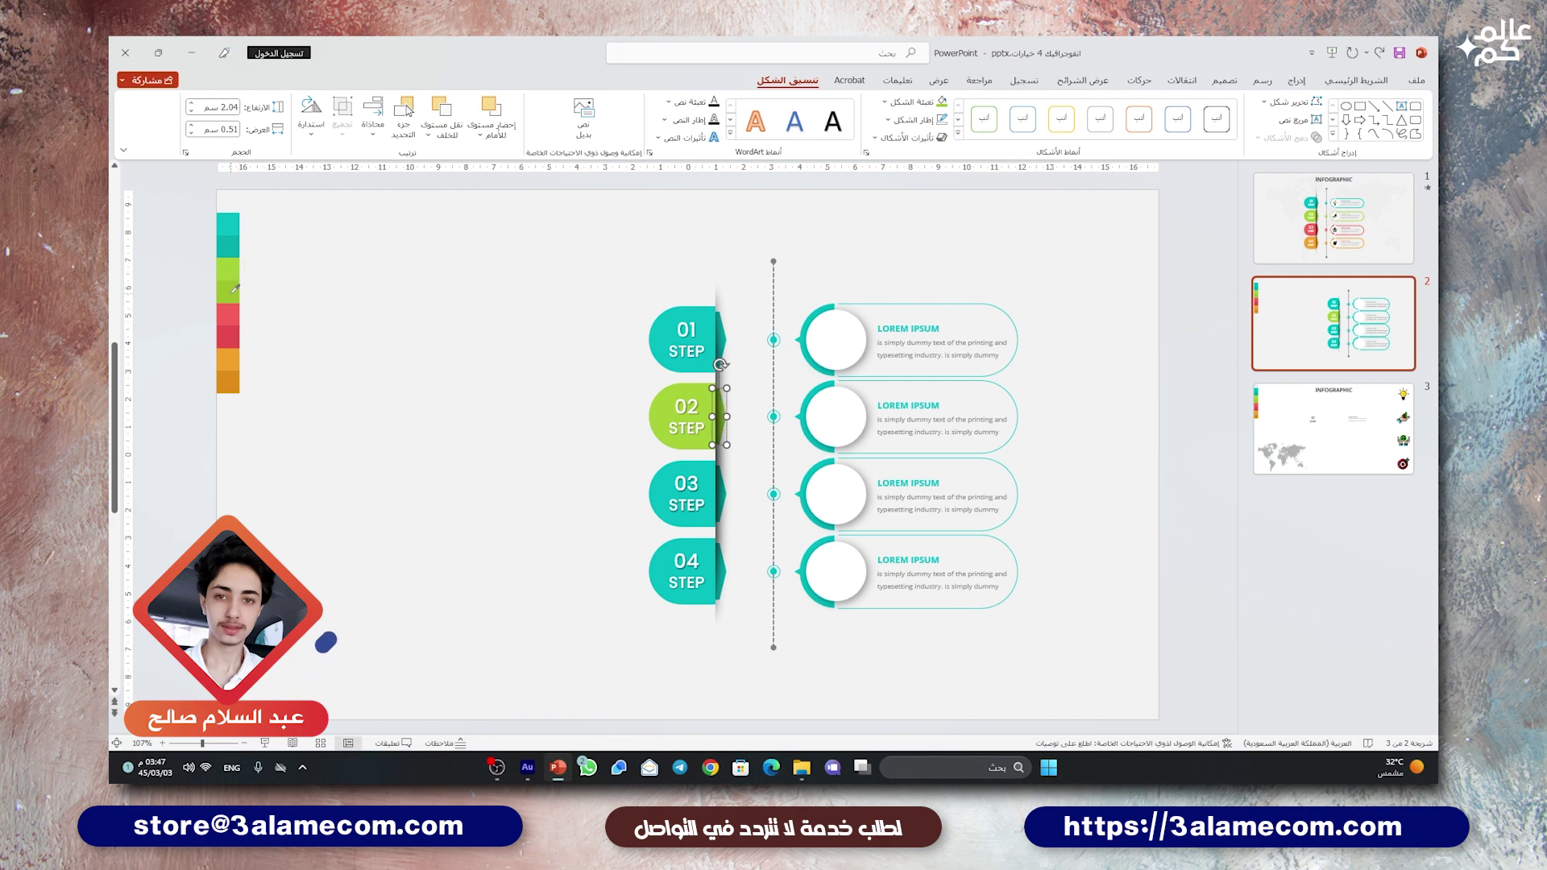
Step: Make the arc around circle two and its connector dot green
click(803, 402)
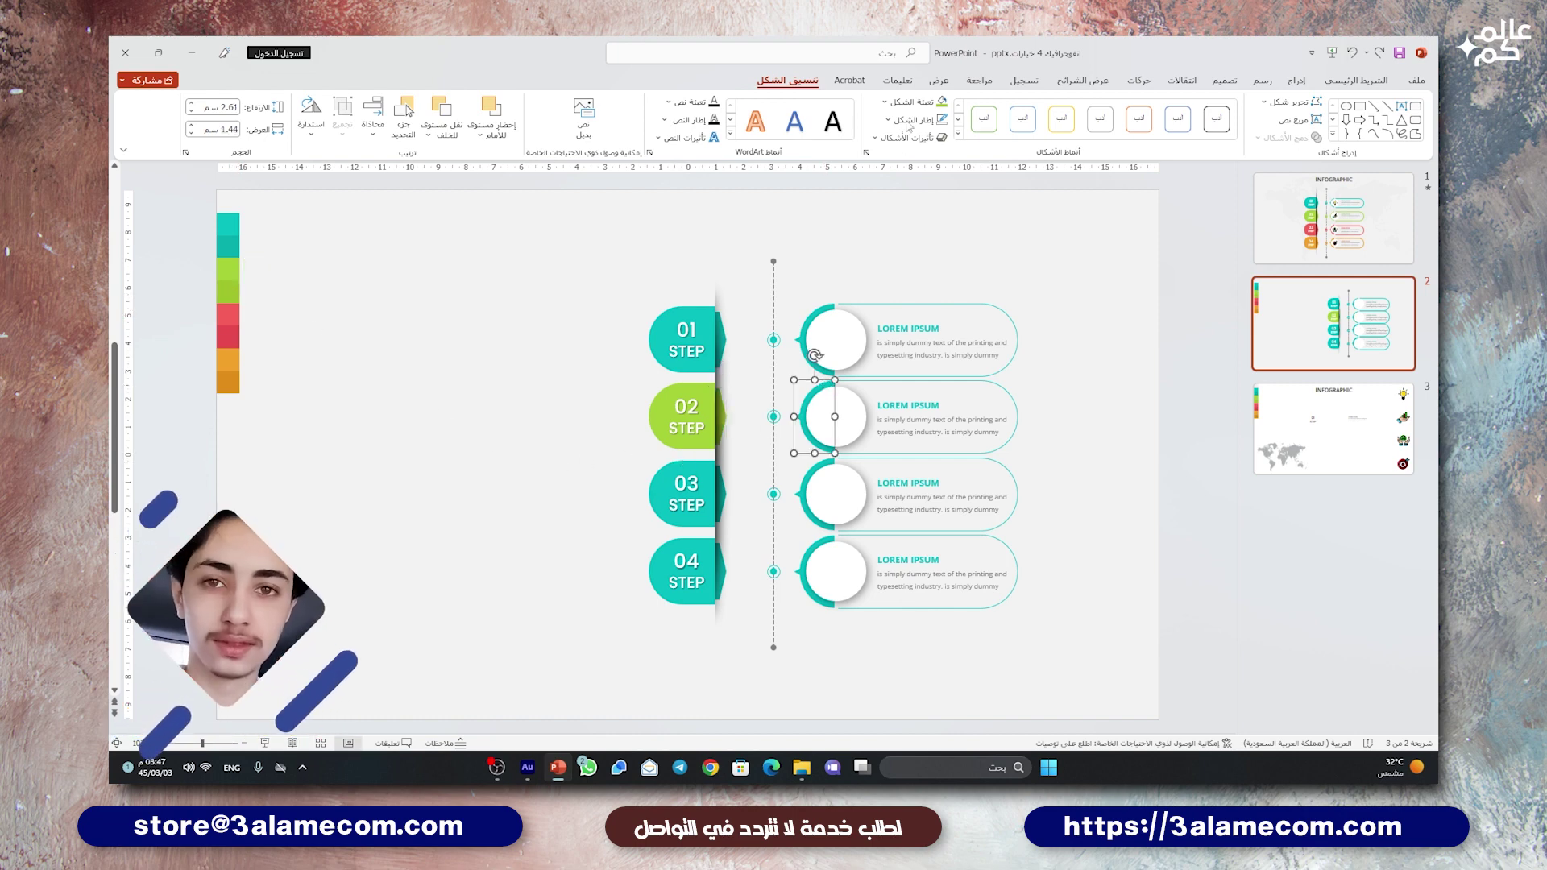
click(913, 102)
click(933, 334)
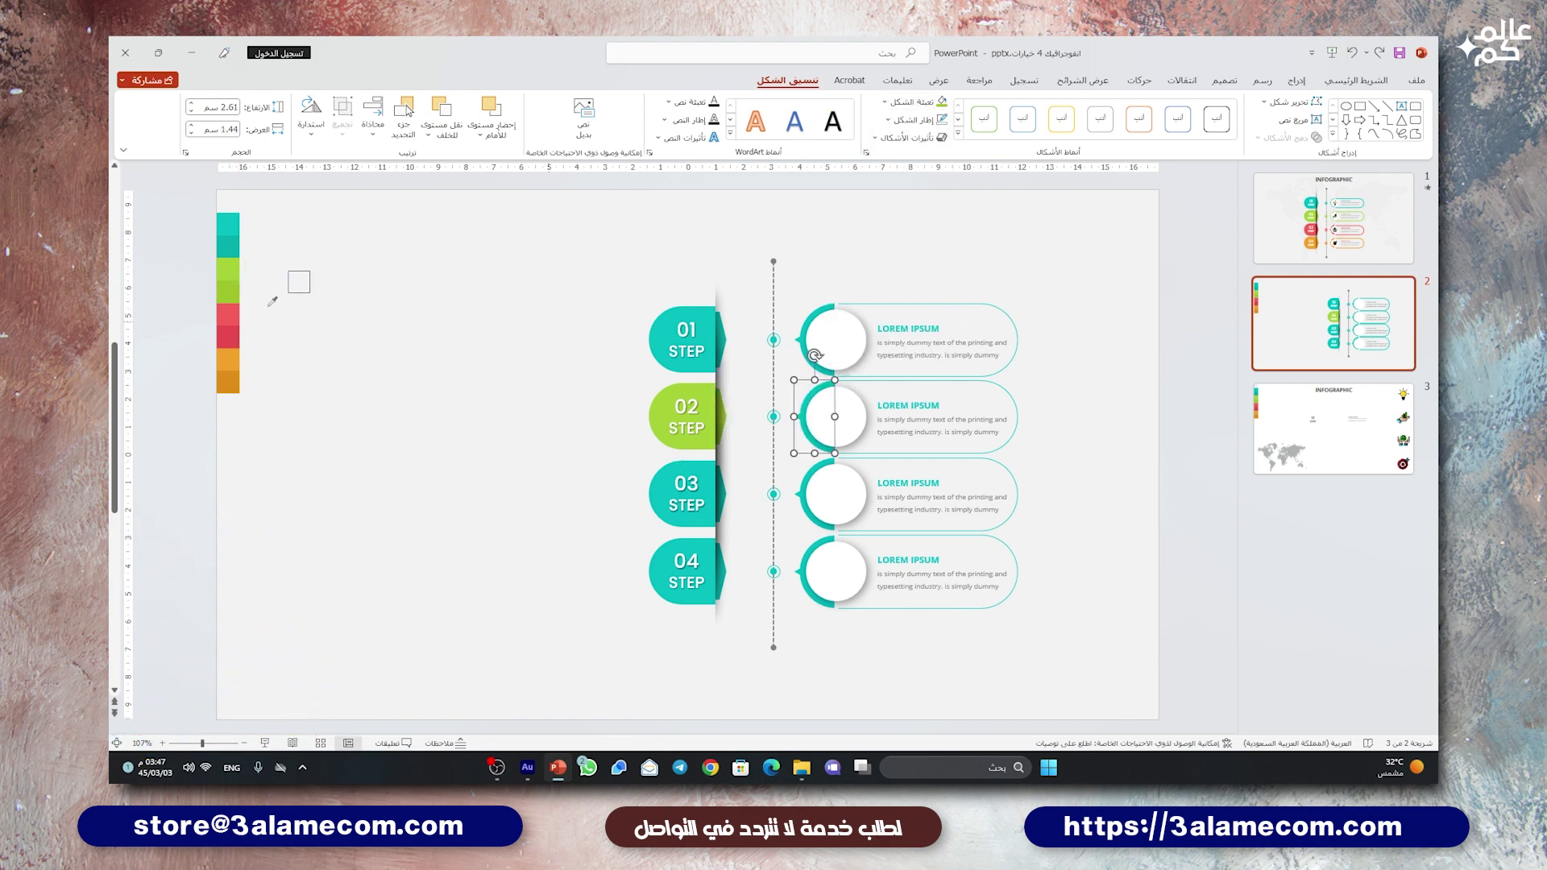
click(225, 270)
click(772, 416)
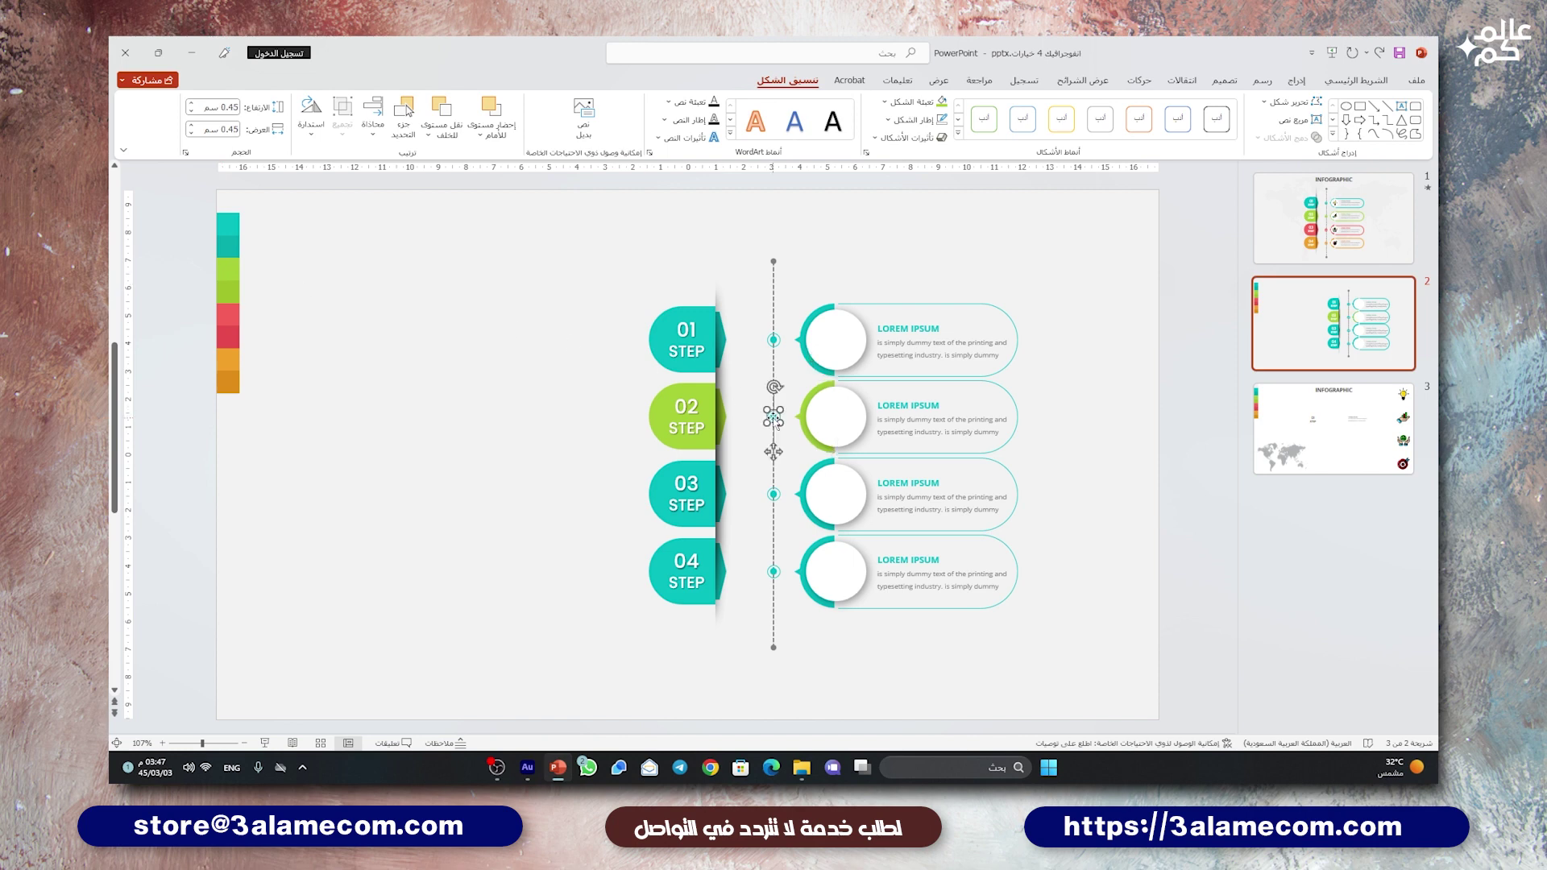
click(913, 102)
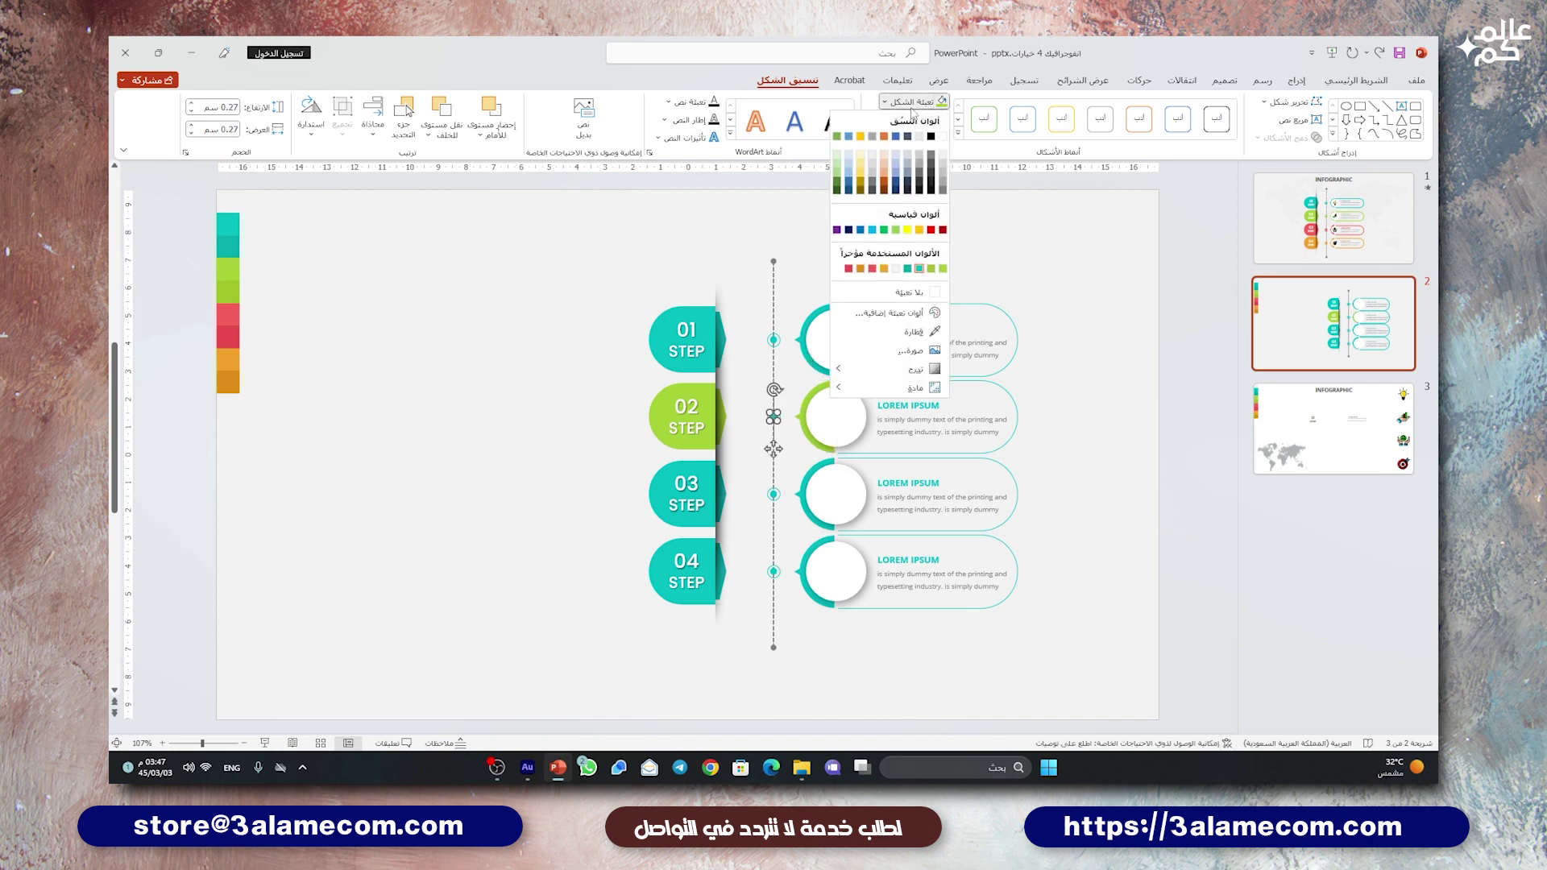
click(942, 270)
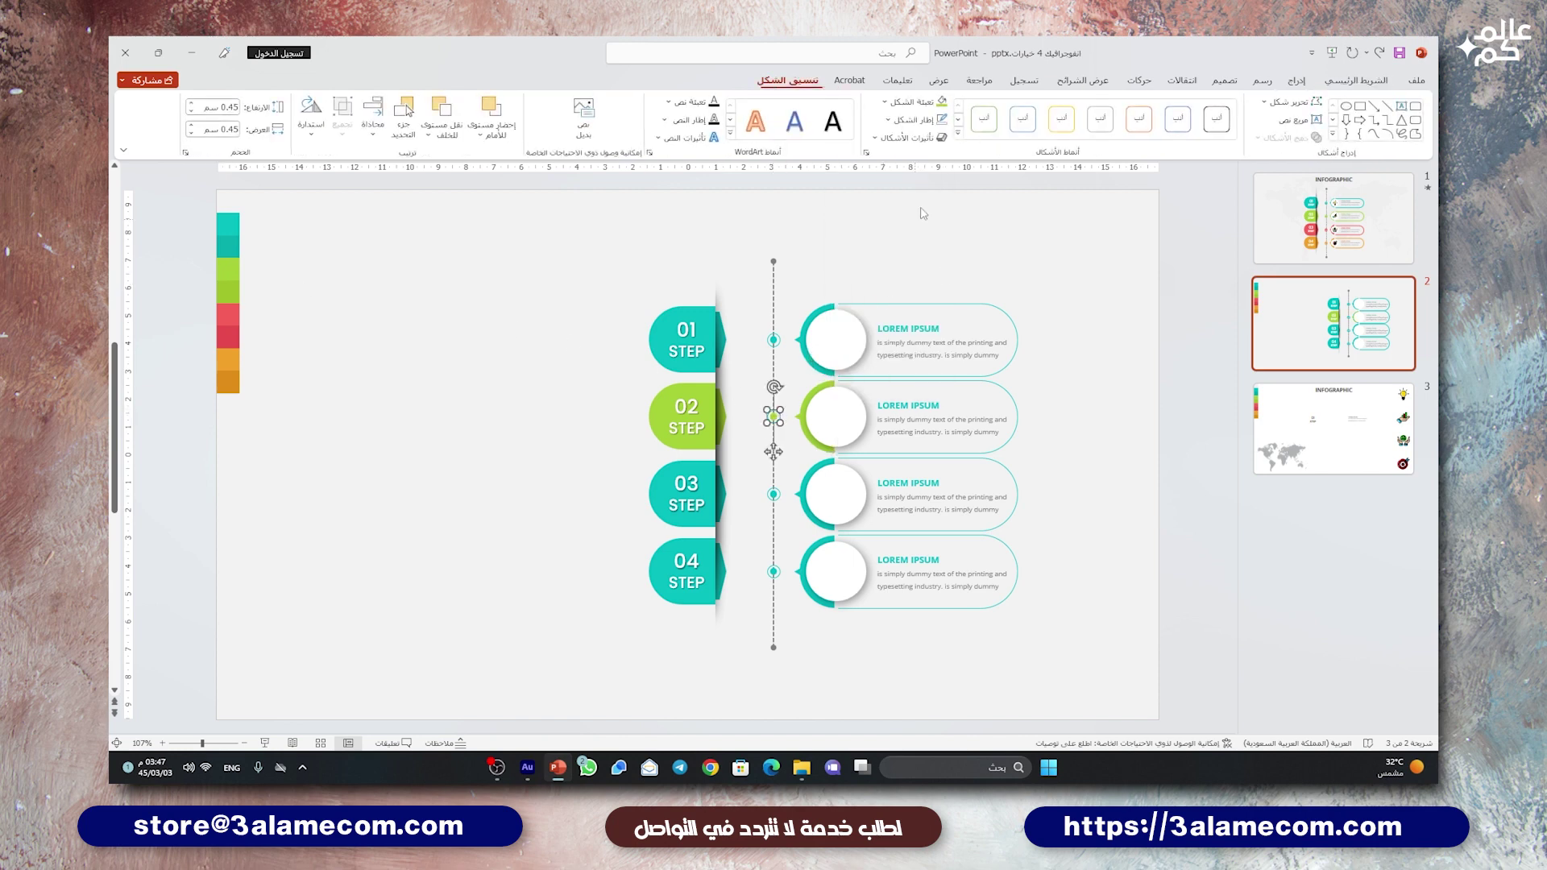
click(915, 121)
key(Escape)
Step: Colour the second row's LOREM IPSUM heading green
click(859, 386)
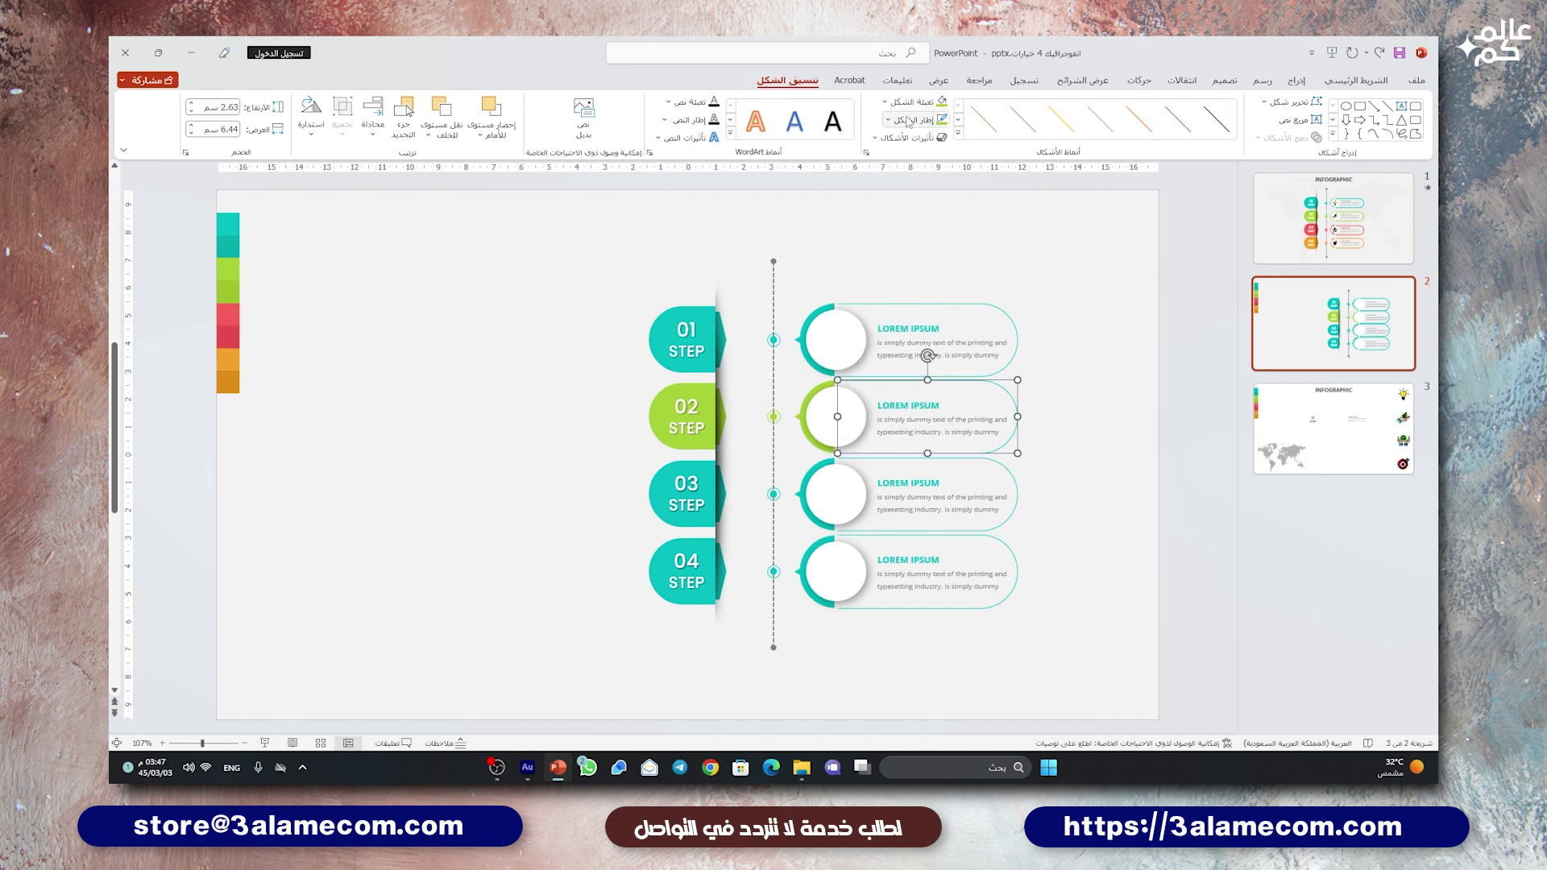
drag(877, 405, 939, 405)
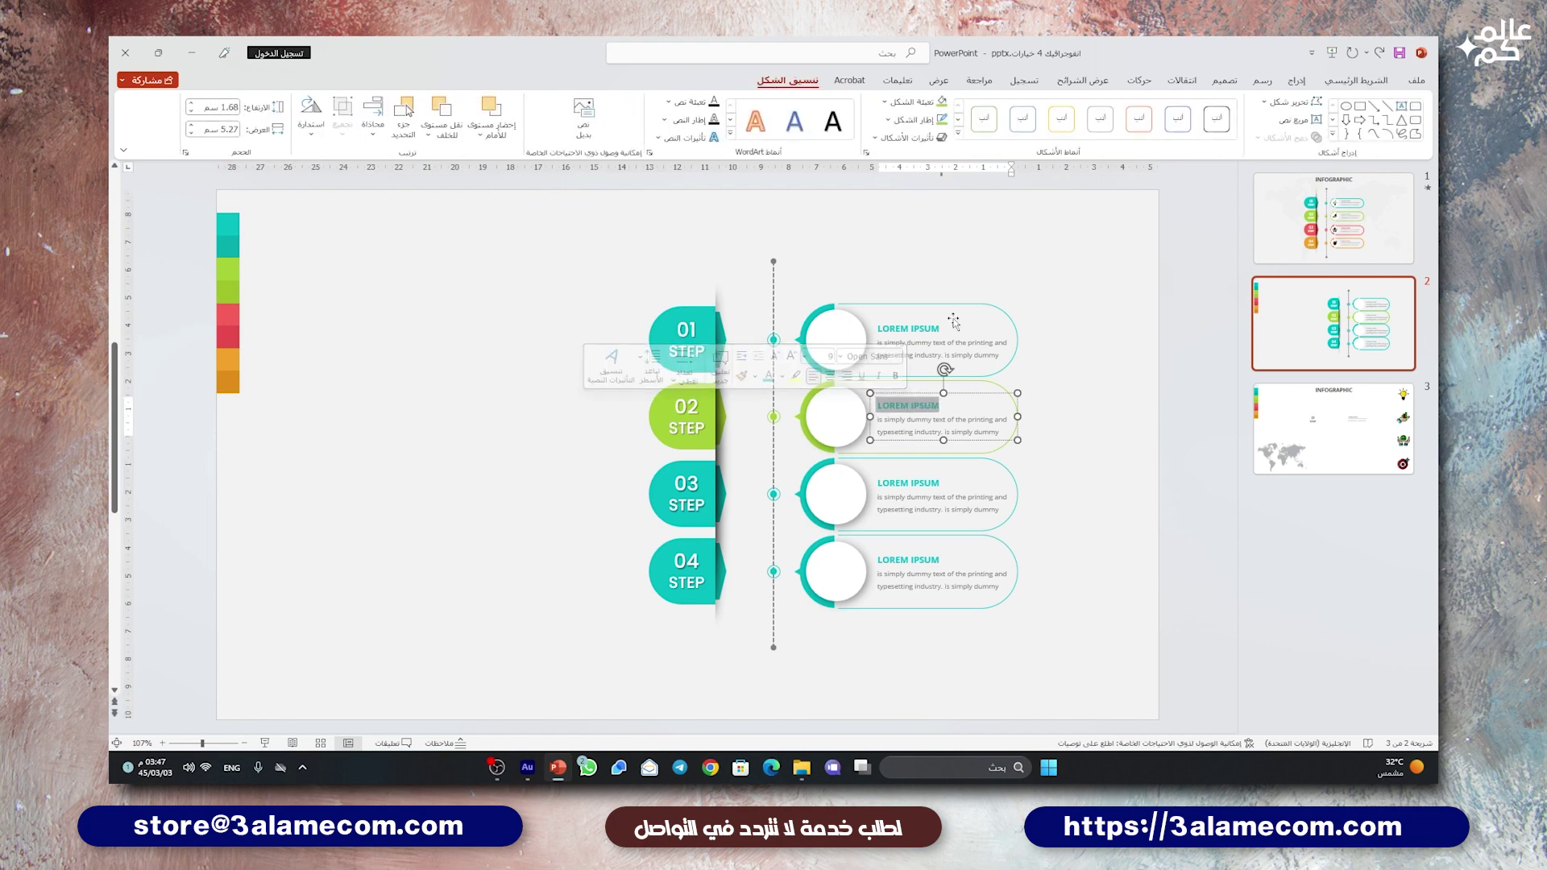
click(1322, 85)
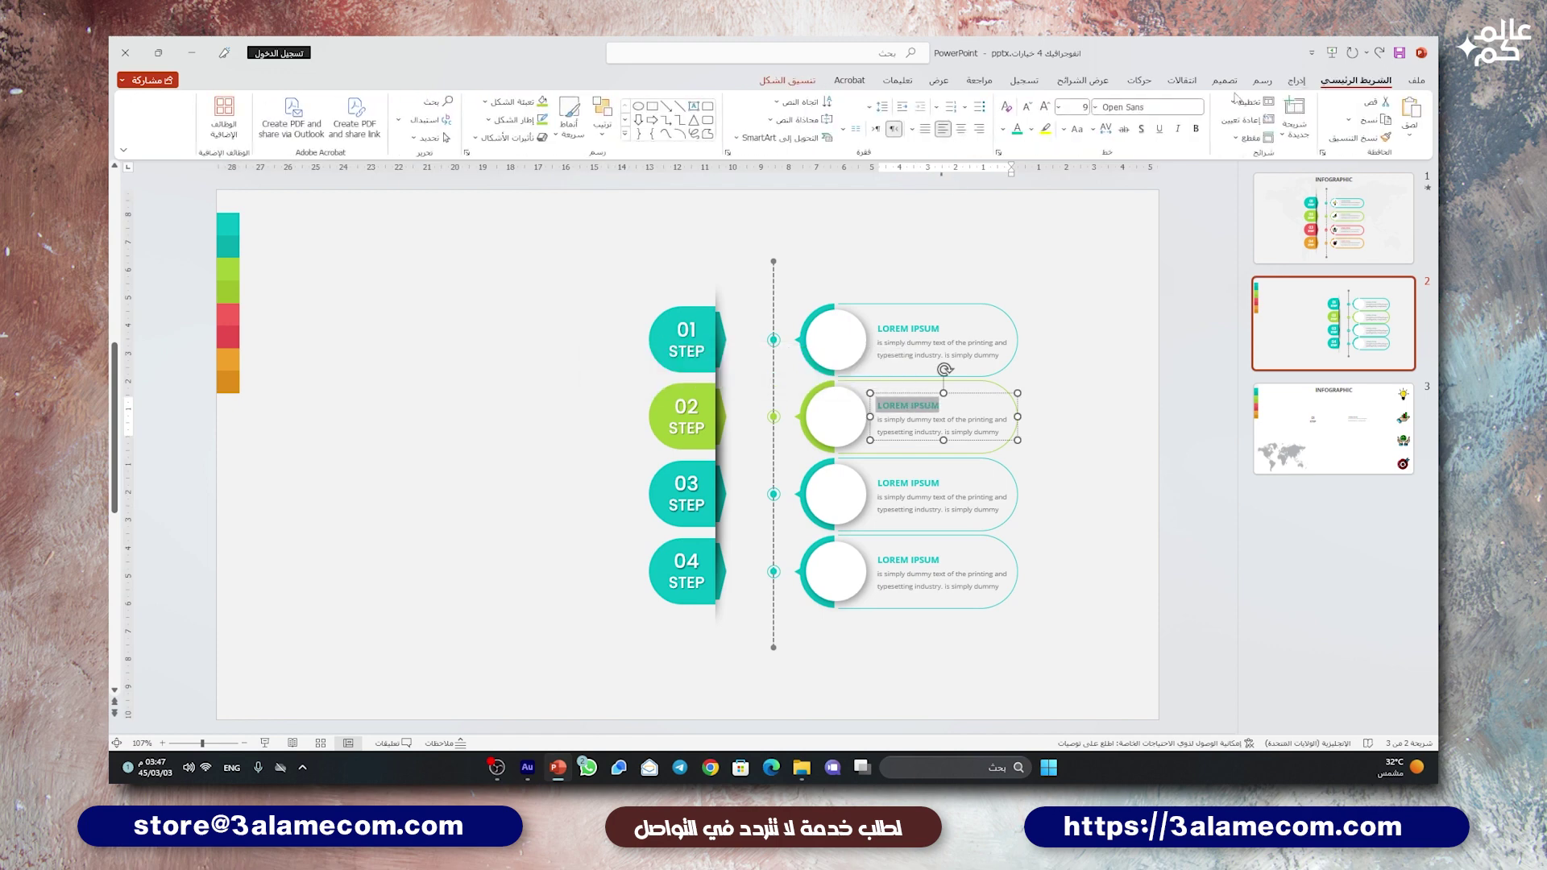
click(1016, 133)
click(1019, 295)
click(1062, 289)
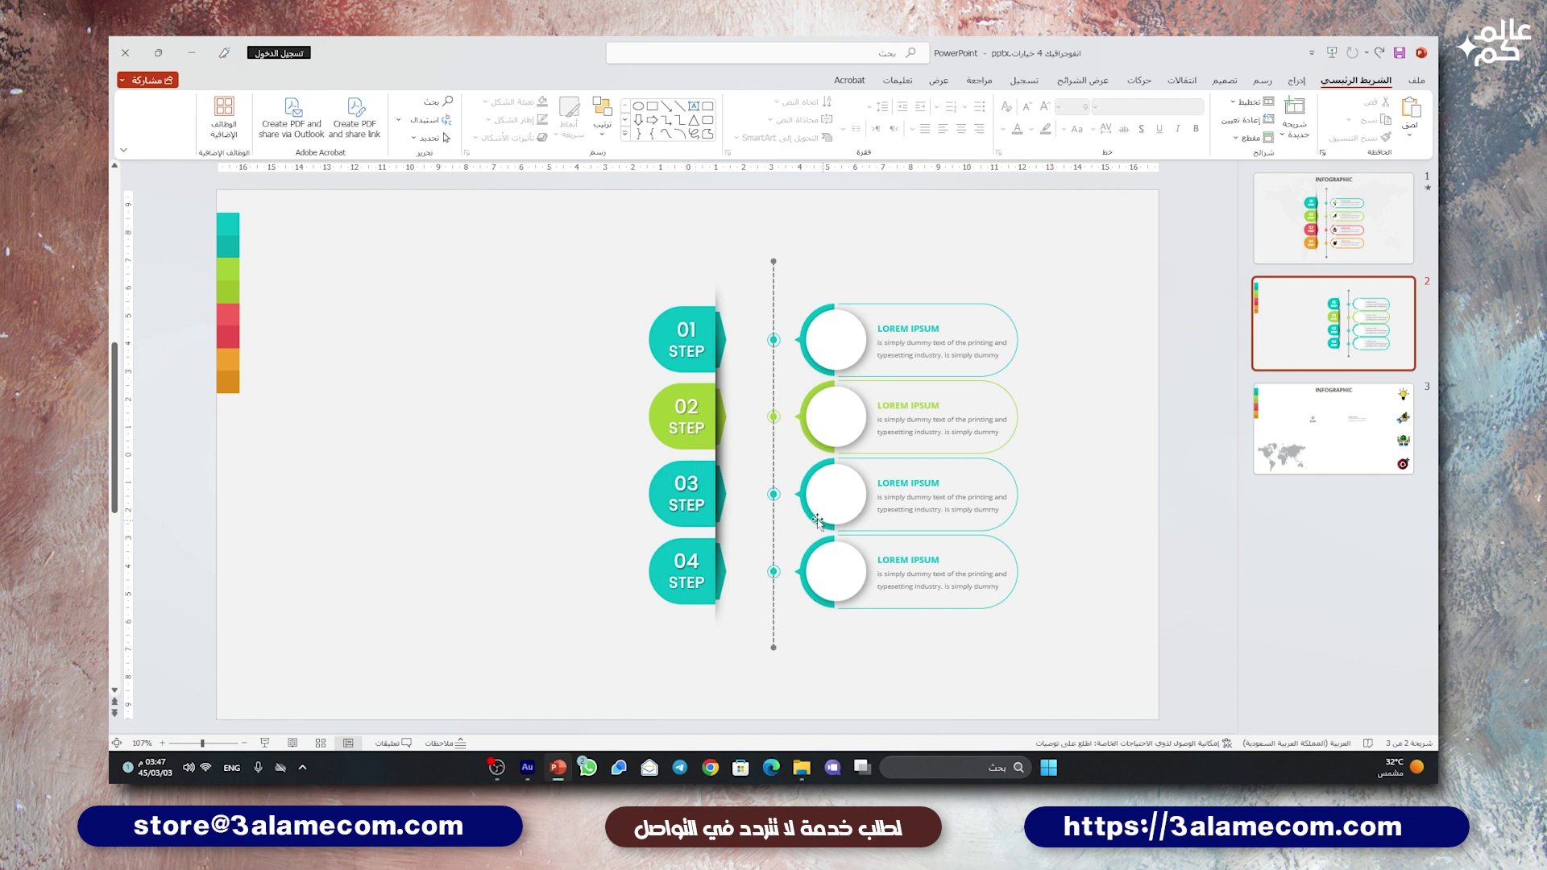
Step: Fill the 03 STEP tab and its edge piece with the sampled red
click(692, 465)
click(787, 81)
click(914, 101)
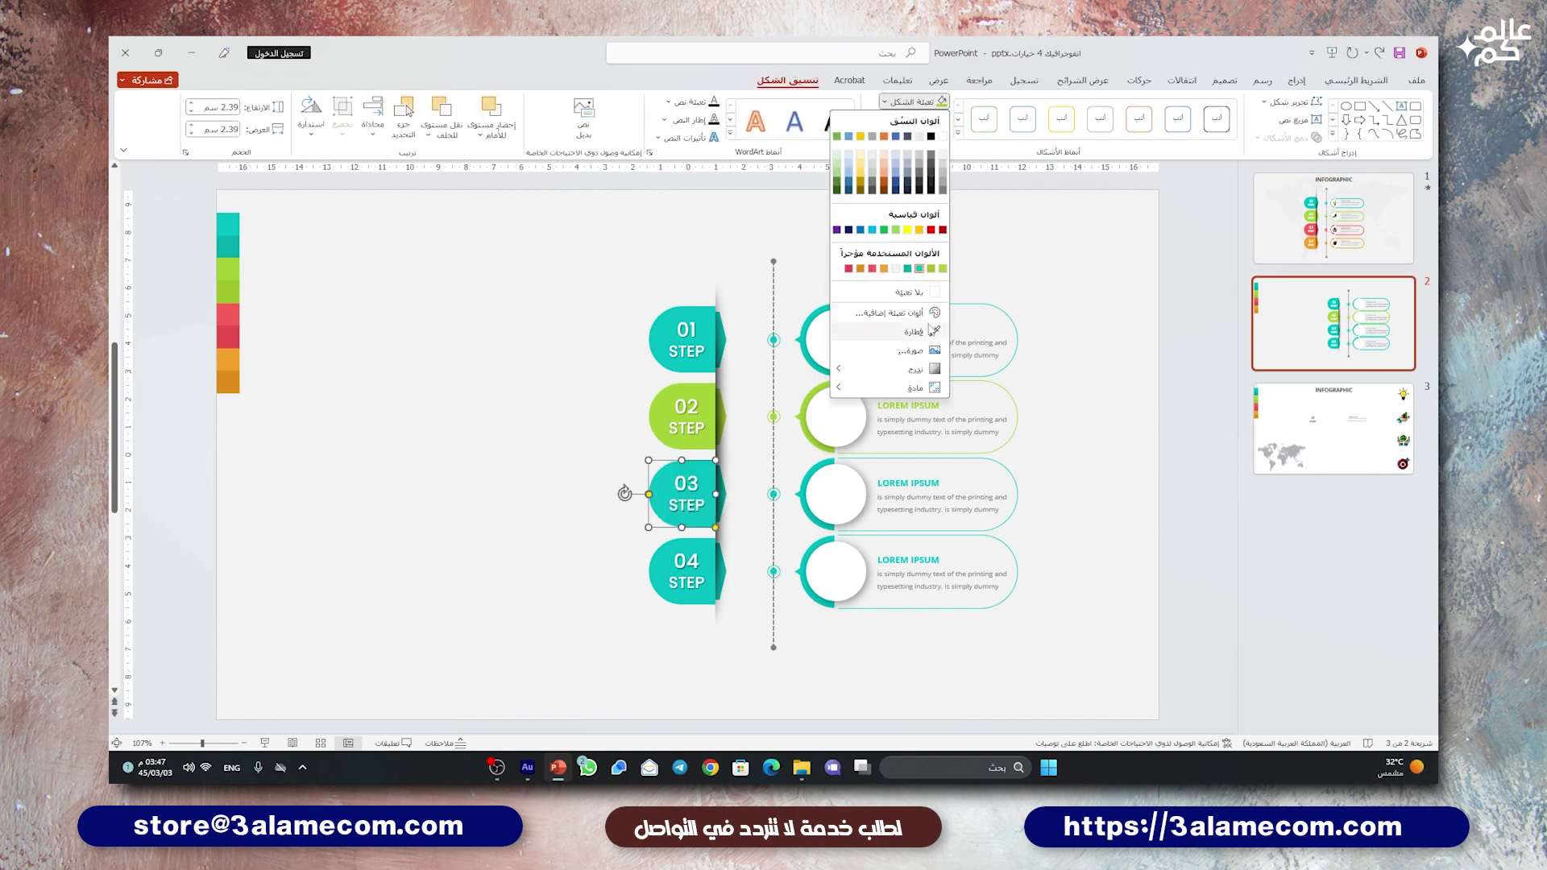
click(886, 332)
click(231, 313)
click(719, 493)
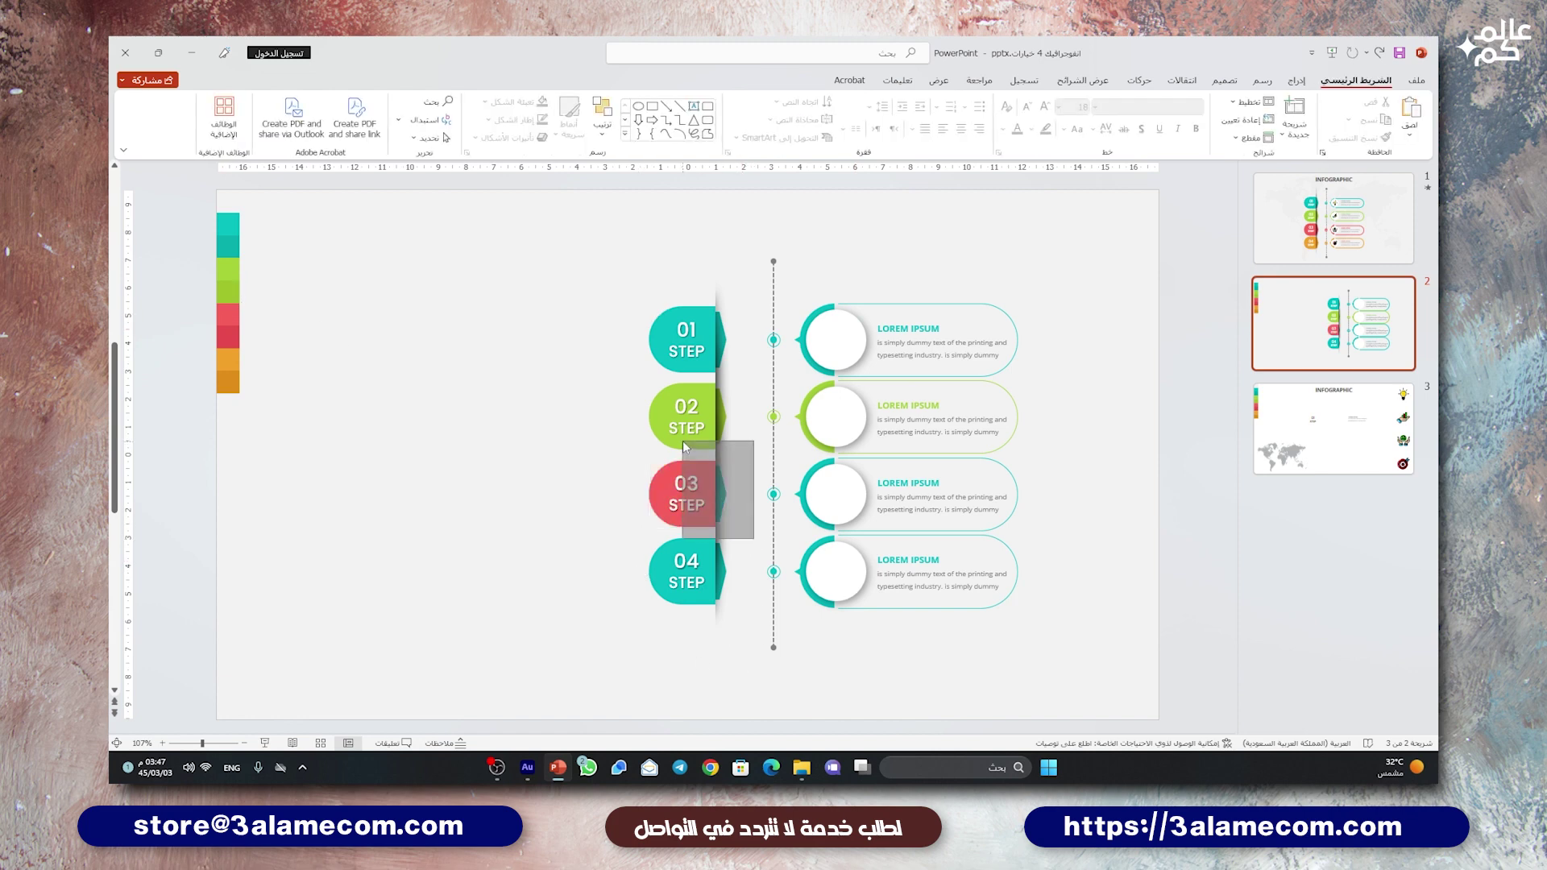
click(914, 102)
click(886, 332)
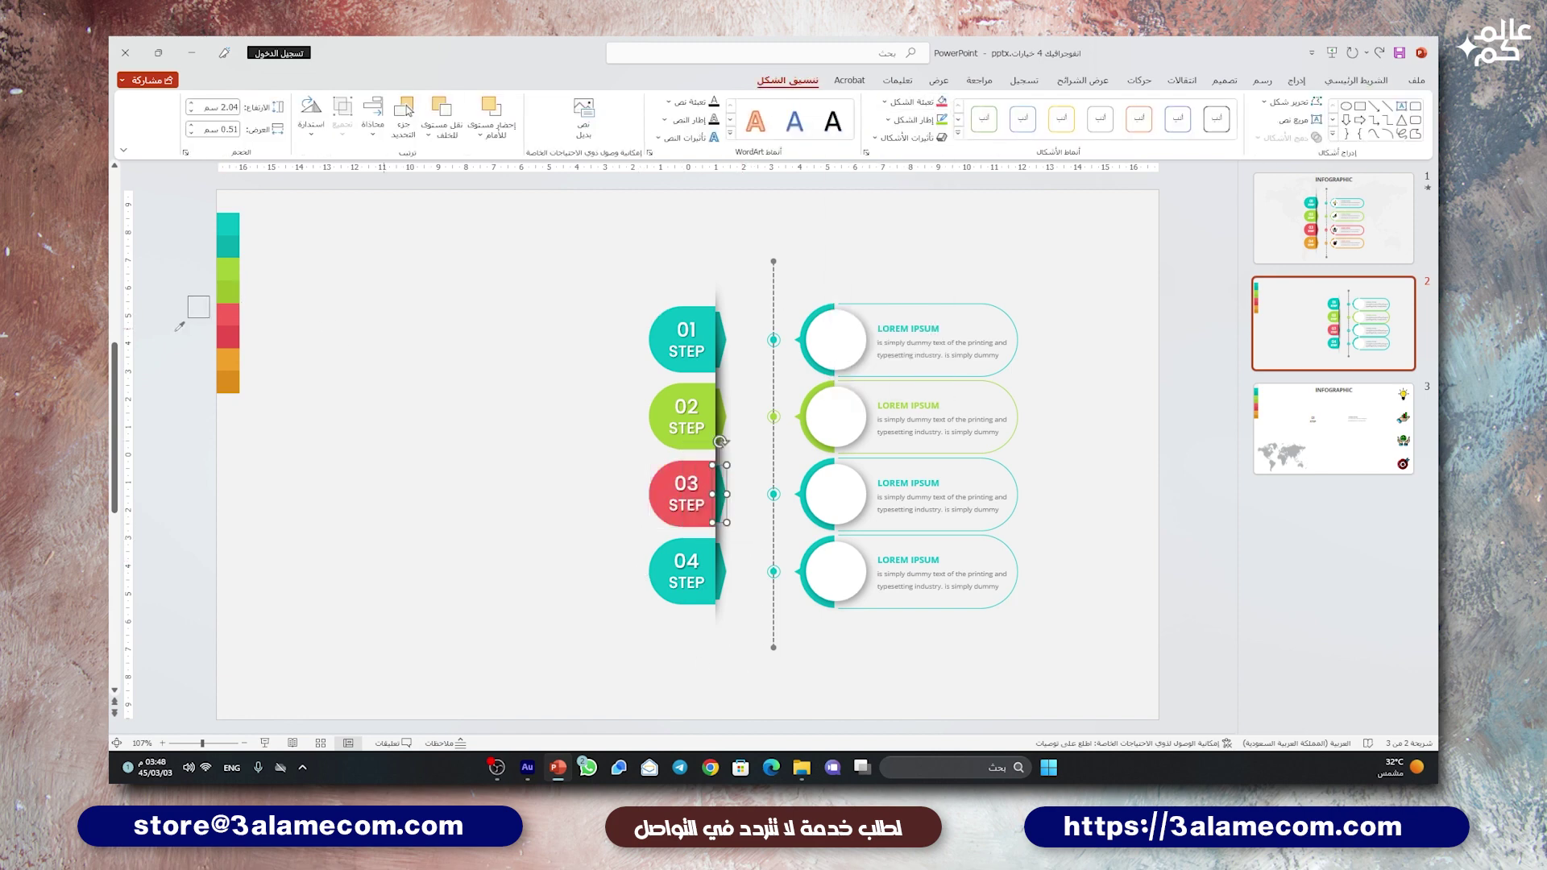
Step: Make the 03 timeline dot, ring and card red
click(773, 493)
click(910, 102)
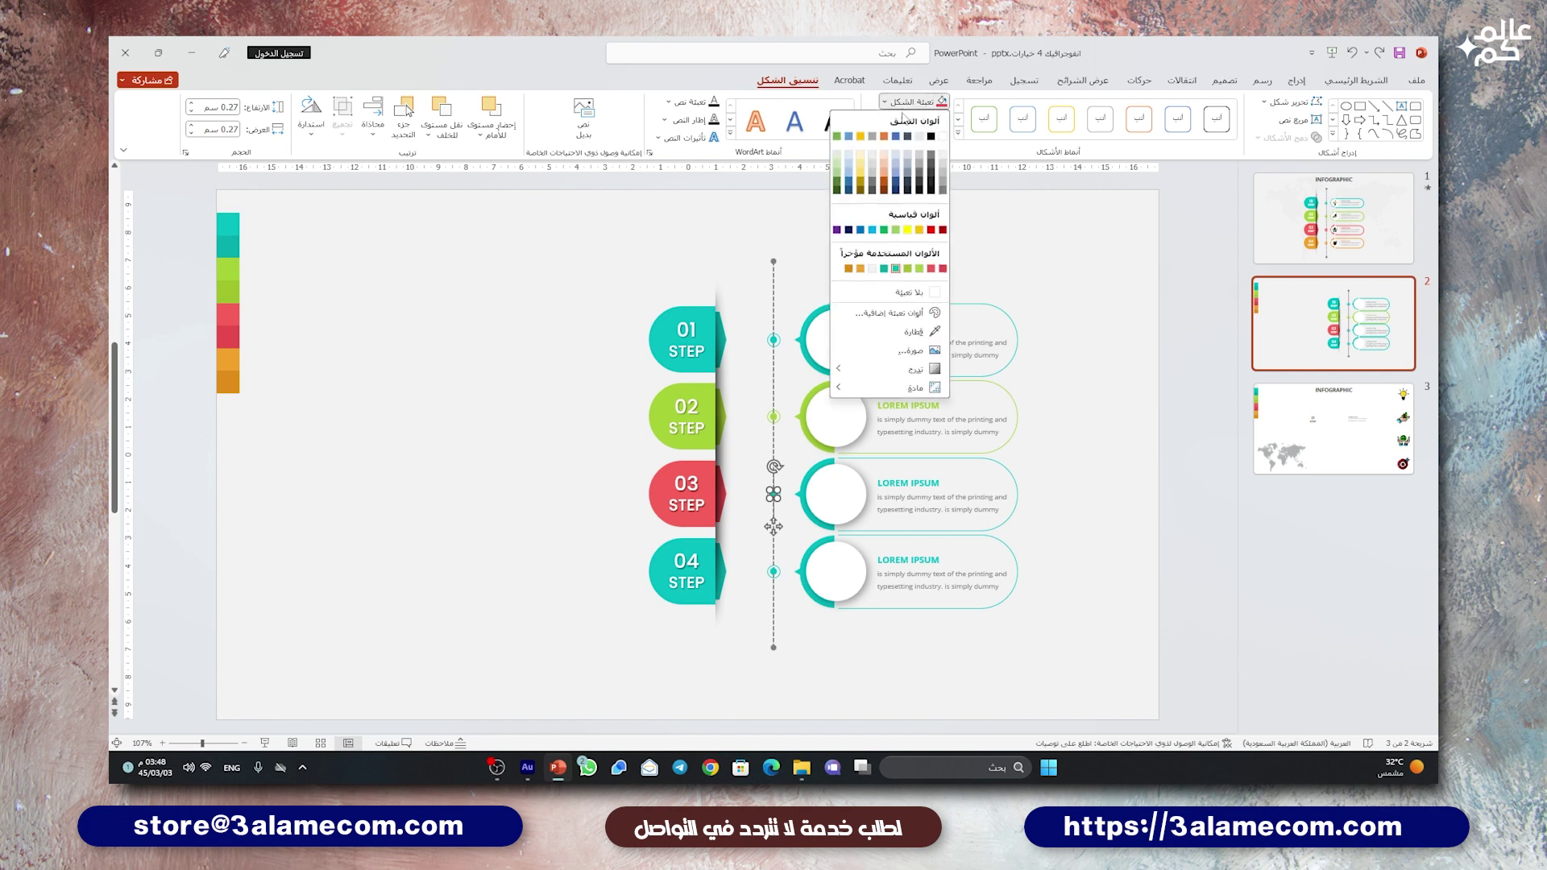
click(886, 332)
click(835, 494)
click(914, 102)
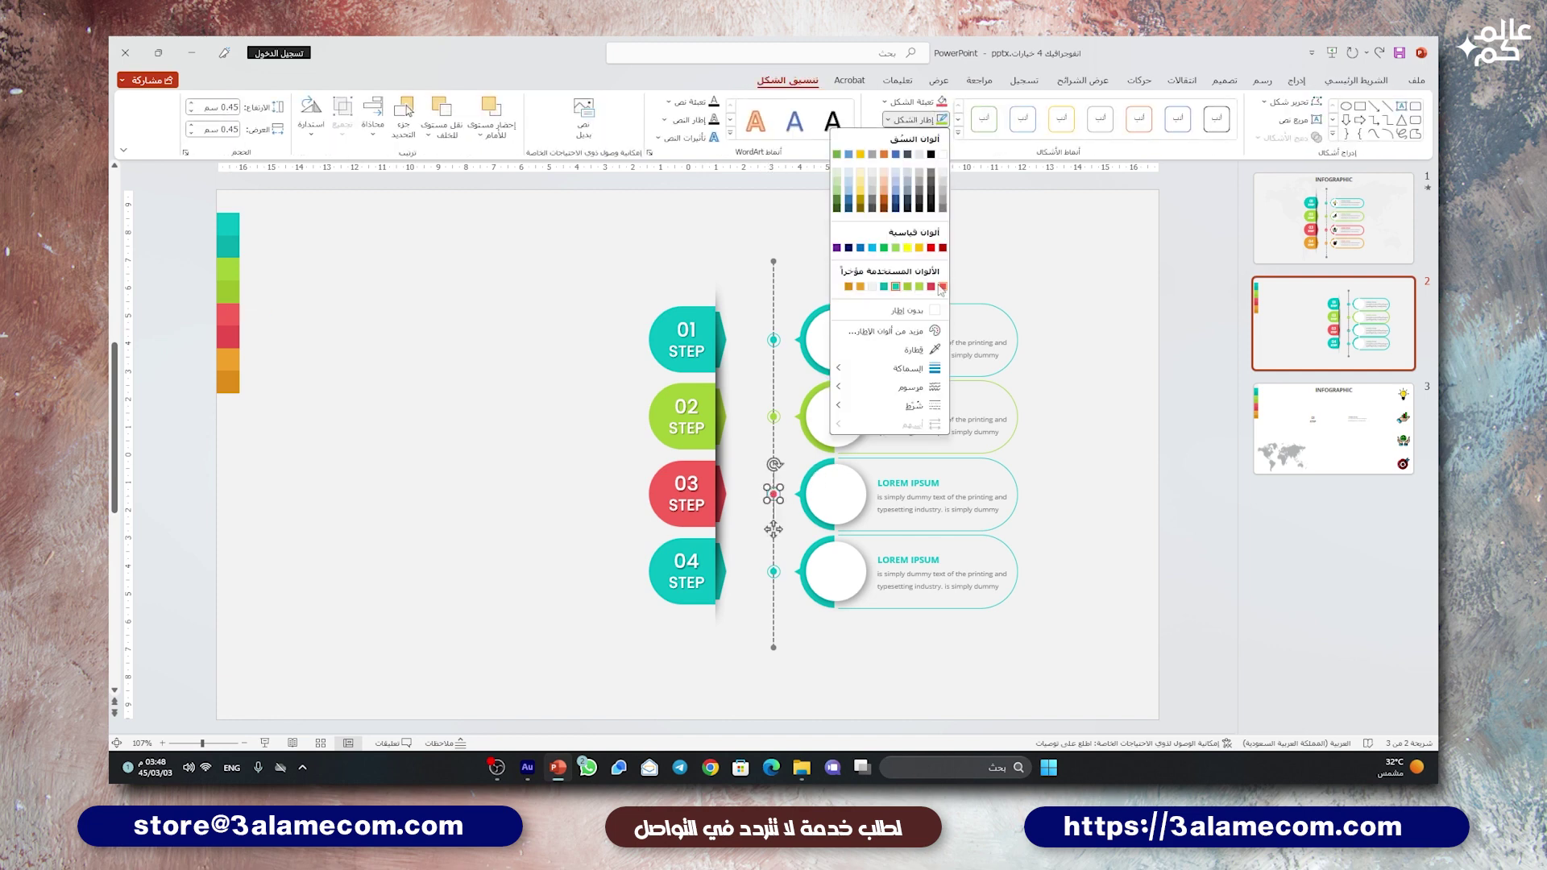
click(915, 102)
click(942, 103)
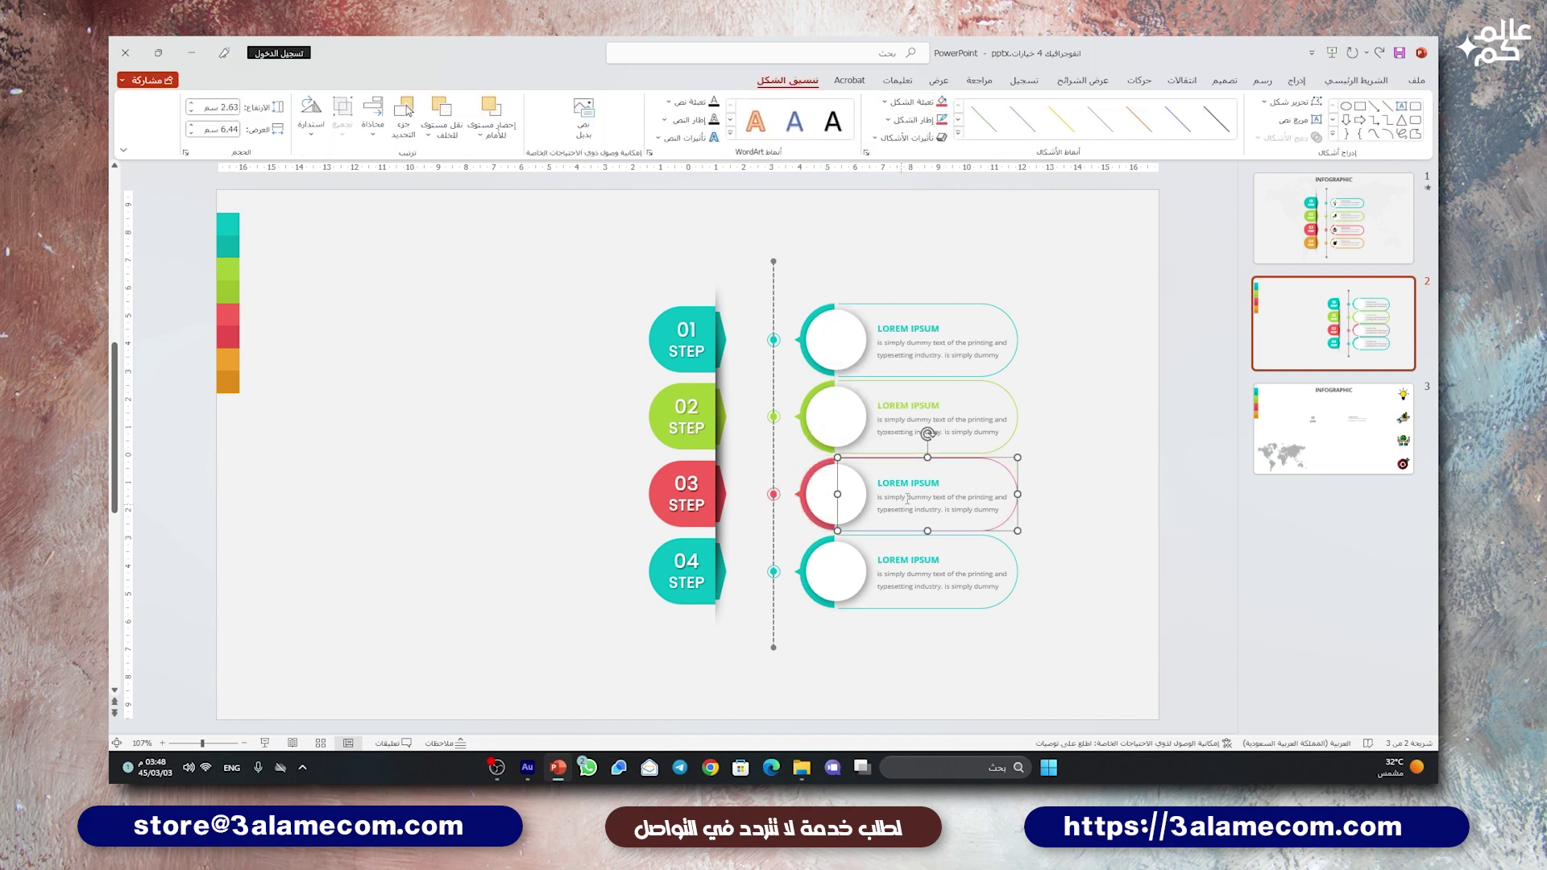
Step: Colour the 03 LOREM IPSUM heading red
drag(877, 482, 939, 482)
click(1355, 80)
click(1003, 128)
click(930, 298)
click(1094, 302)
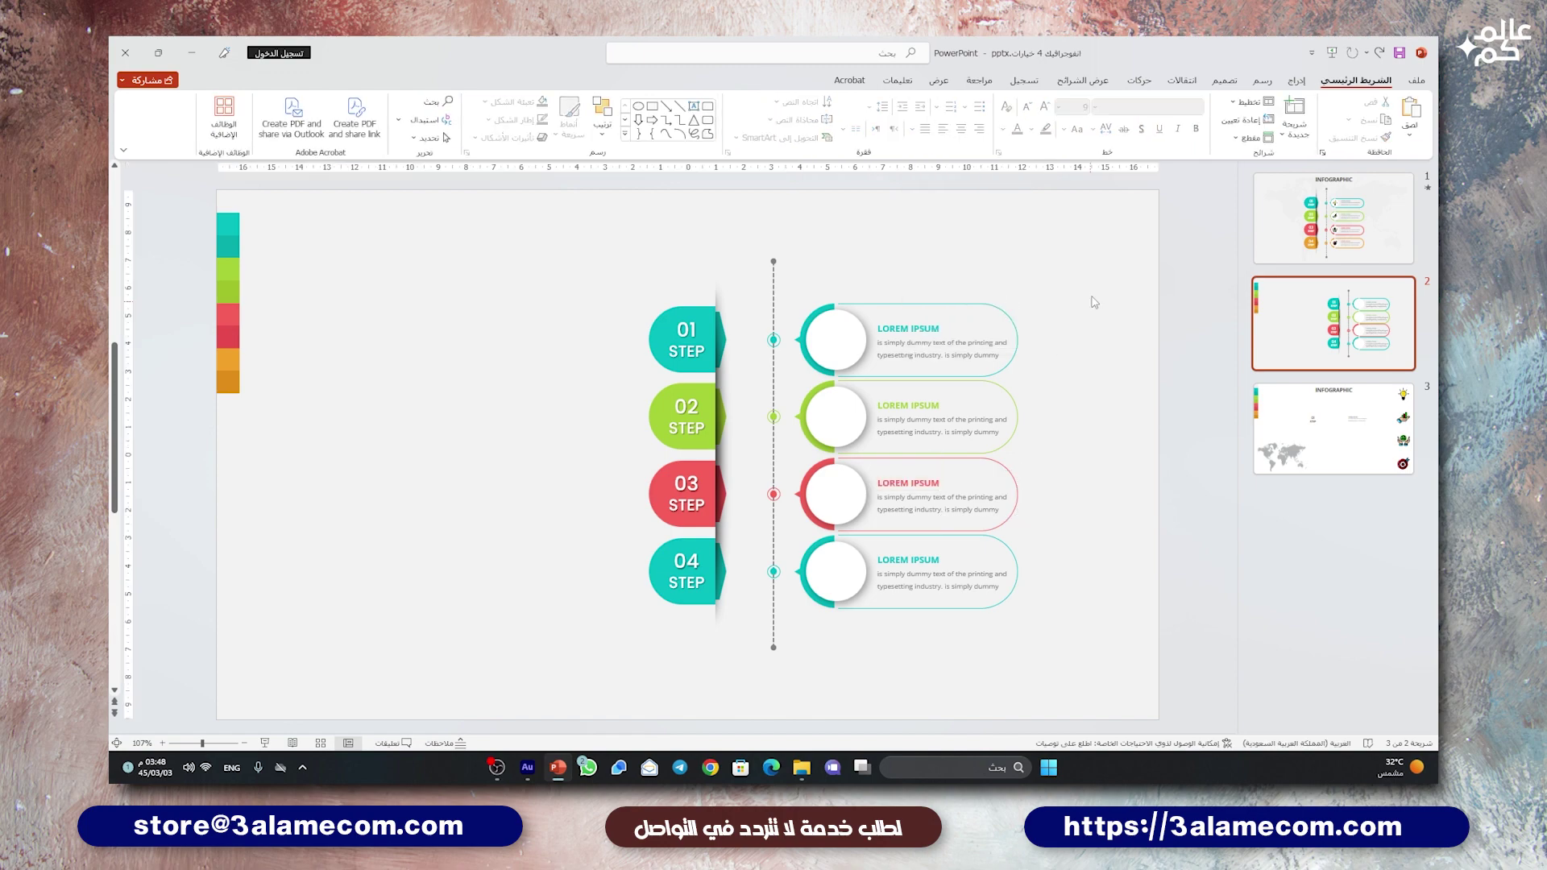
Step: Fill the 04 STEP tab and its arrow piece with the sampled orange
double_click(705, 544)
click(915, 102)
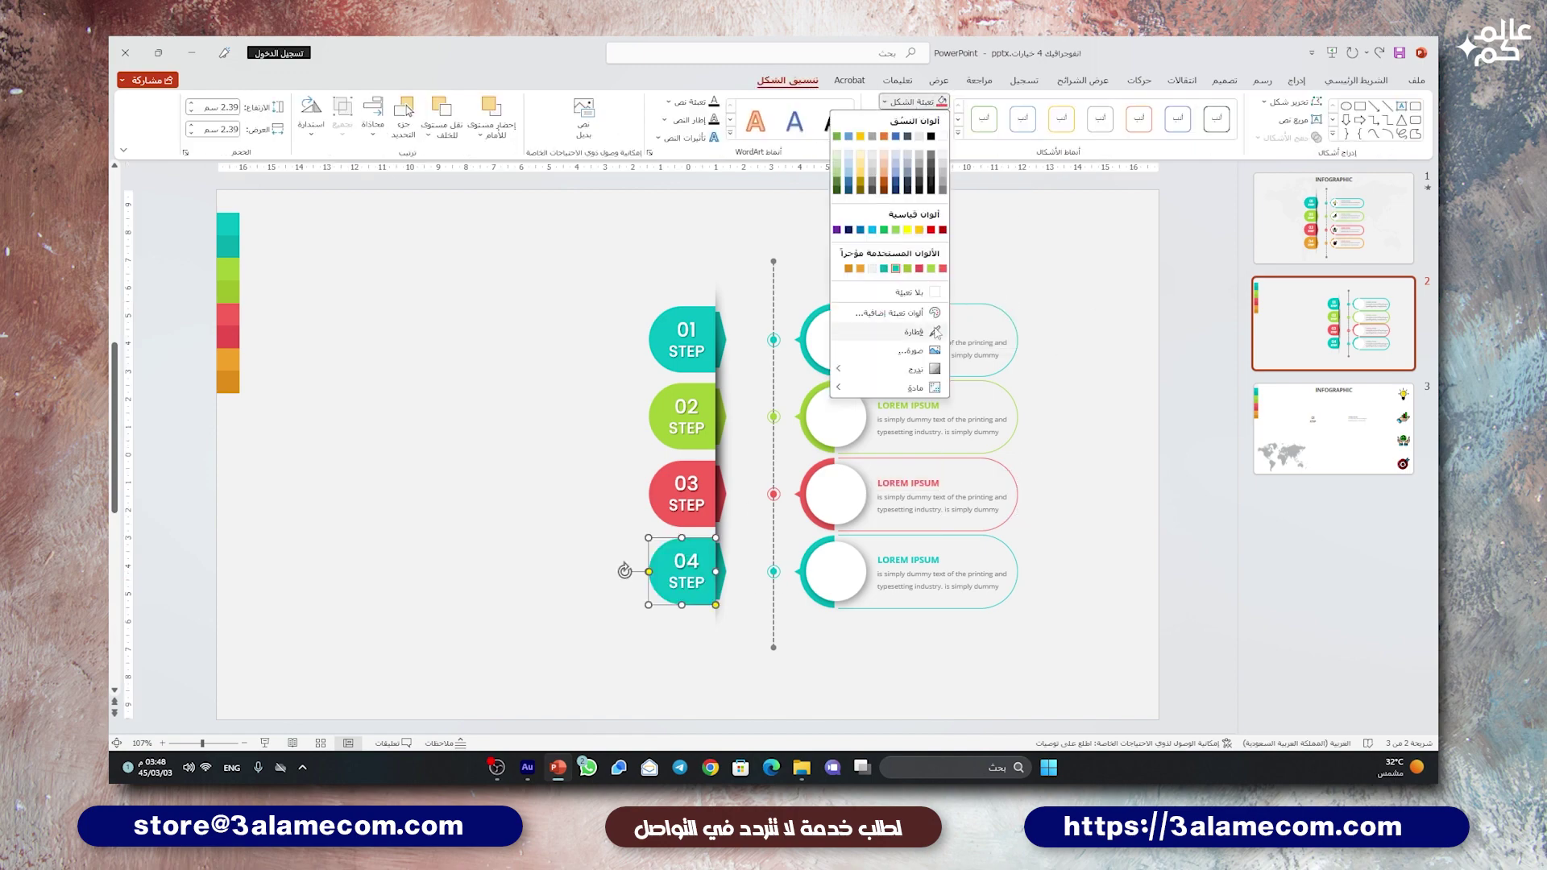
click(910, 335)
click(232, 348)
click(719, 571)
click(914, 102)
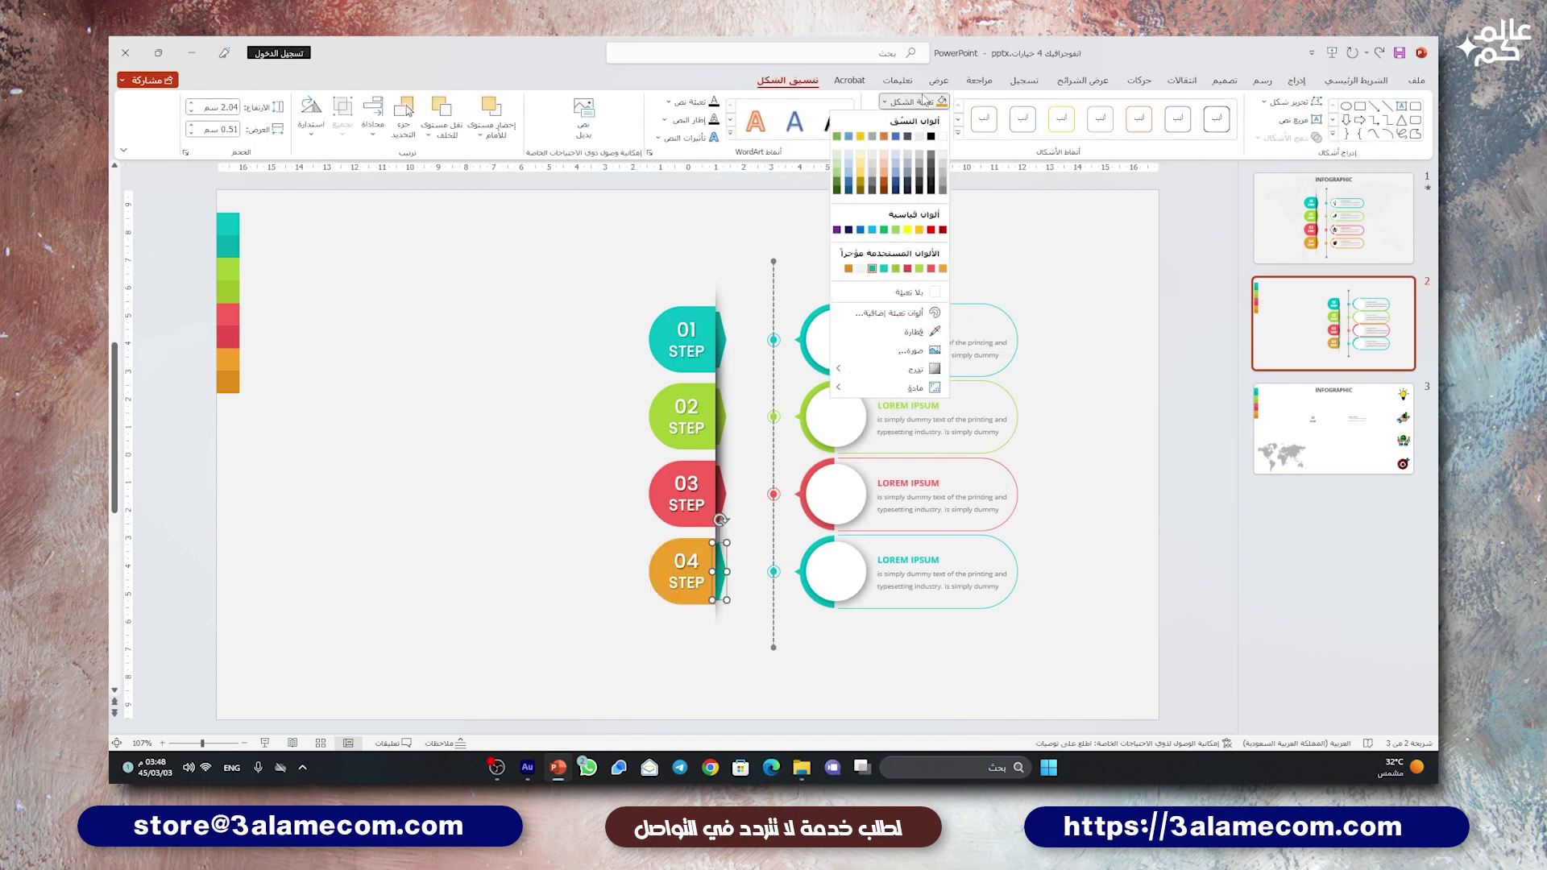
click(910, 335)
click(230, 360)
Step: Make the 04 timeline dot, arc and card outline orange
click(774, 571)
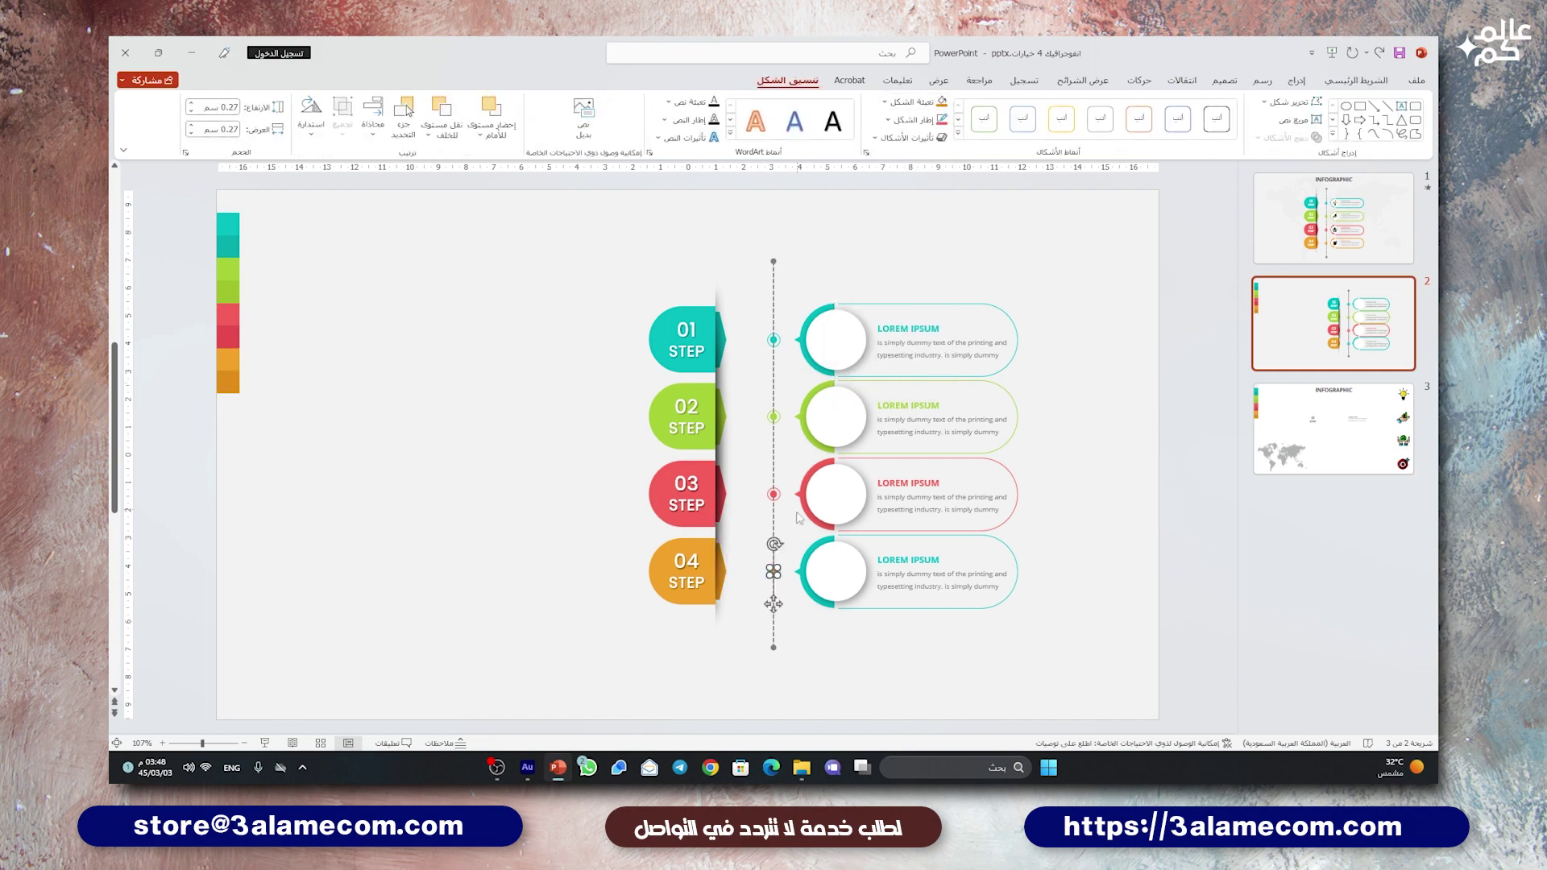
click(914, 101)
click(940, 273)
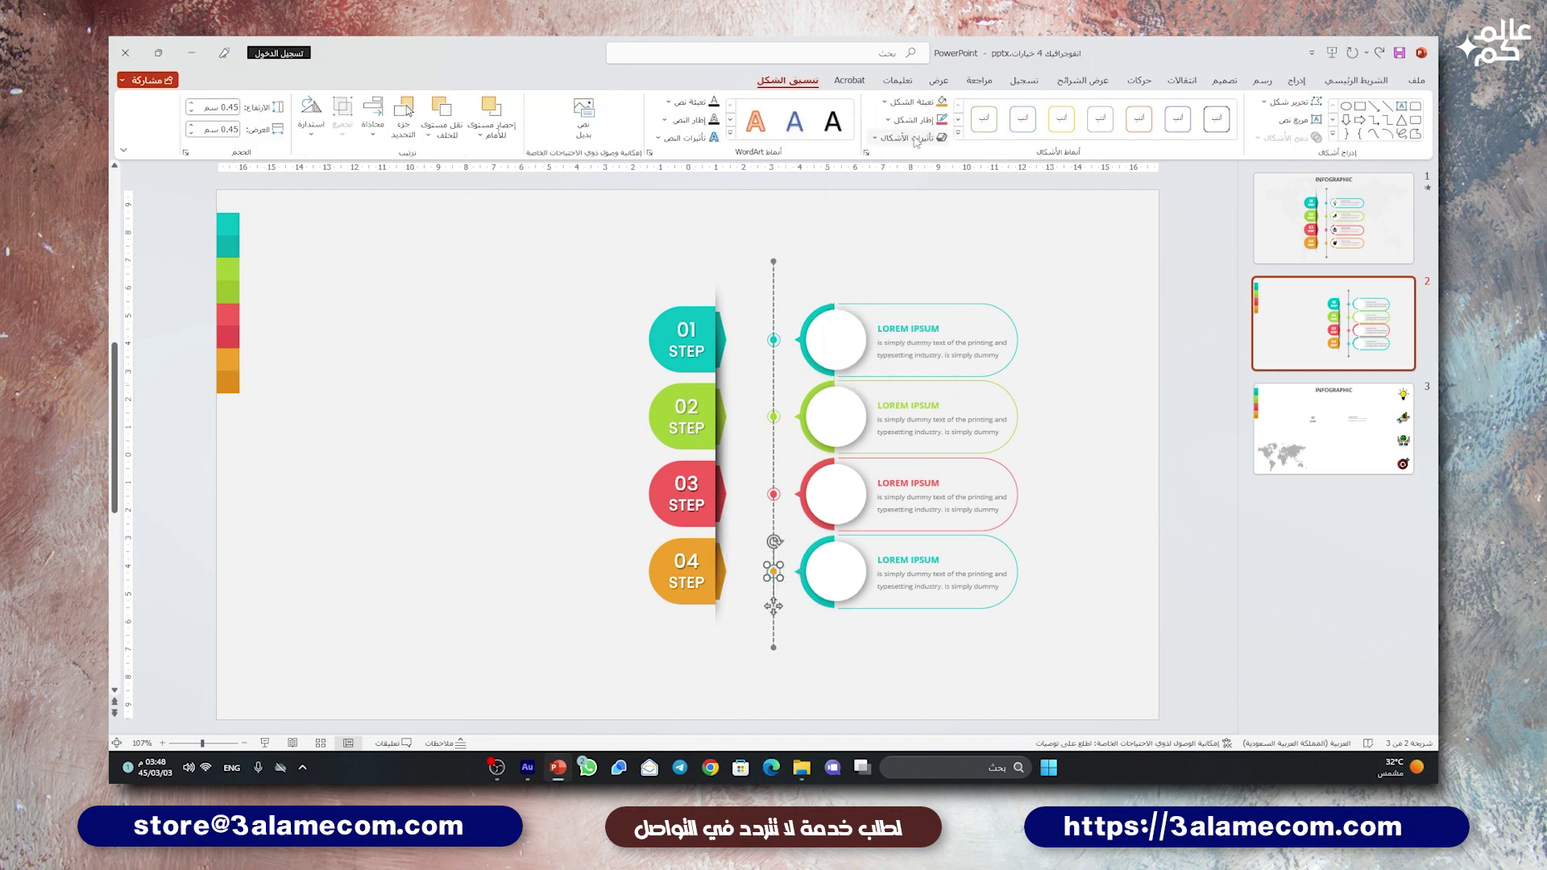
click(803, 574)
click(927, 102)
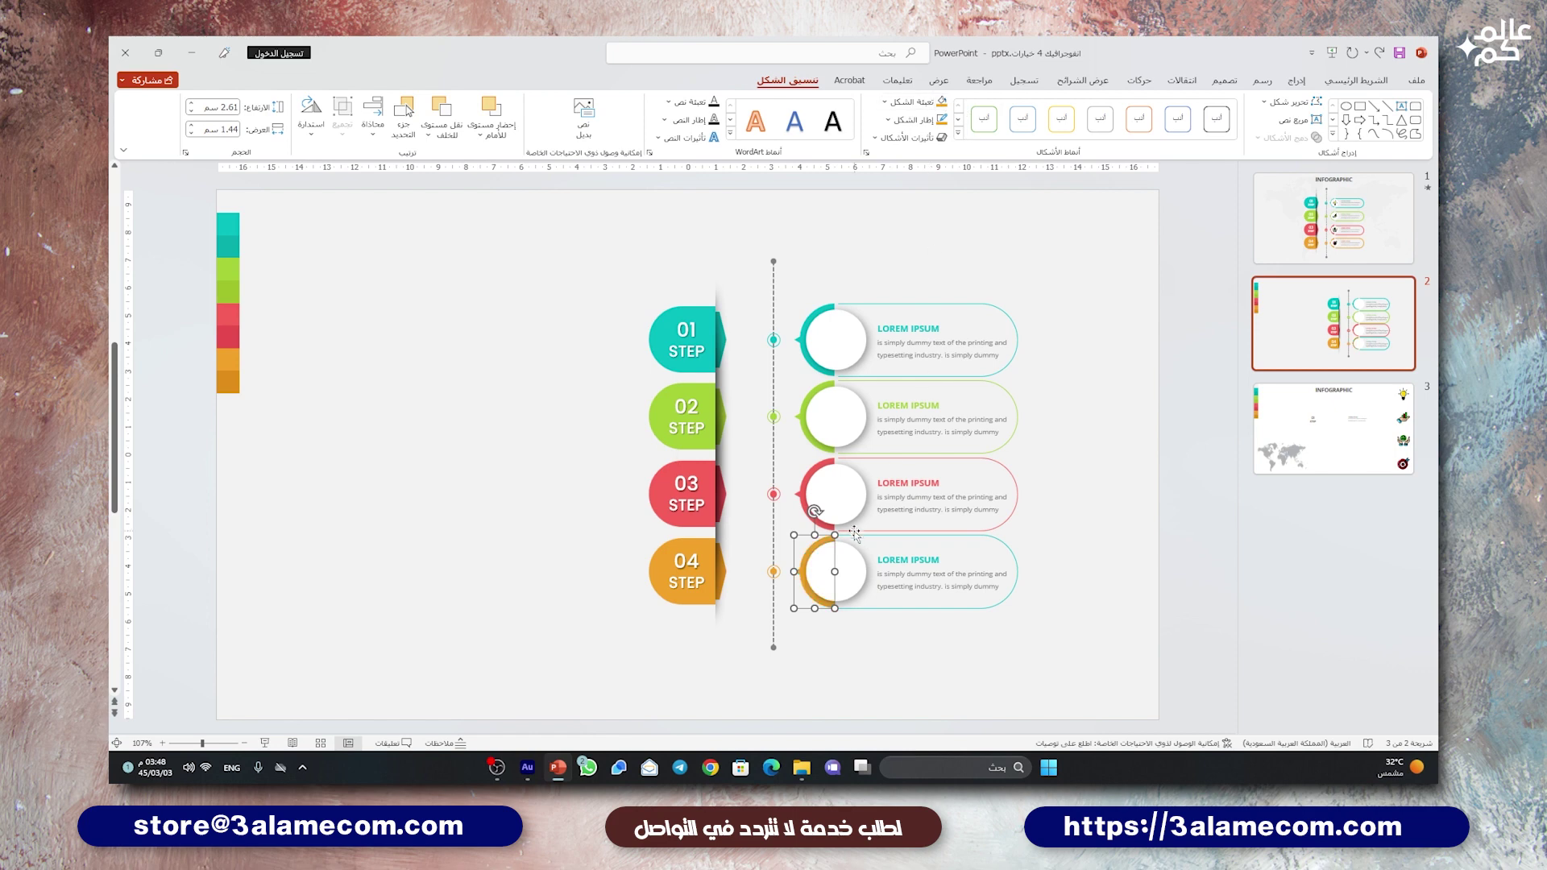
click(856, 536)
Step: Colour the 04 LOREM IPSUM heading orange
click(919, 119)
double_click(908, 560)
click(1356, 80)
click(1001, 128)
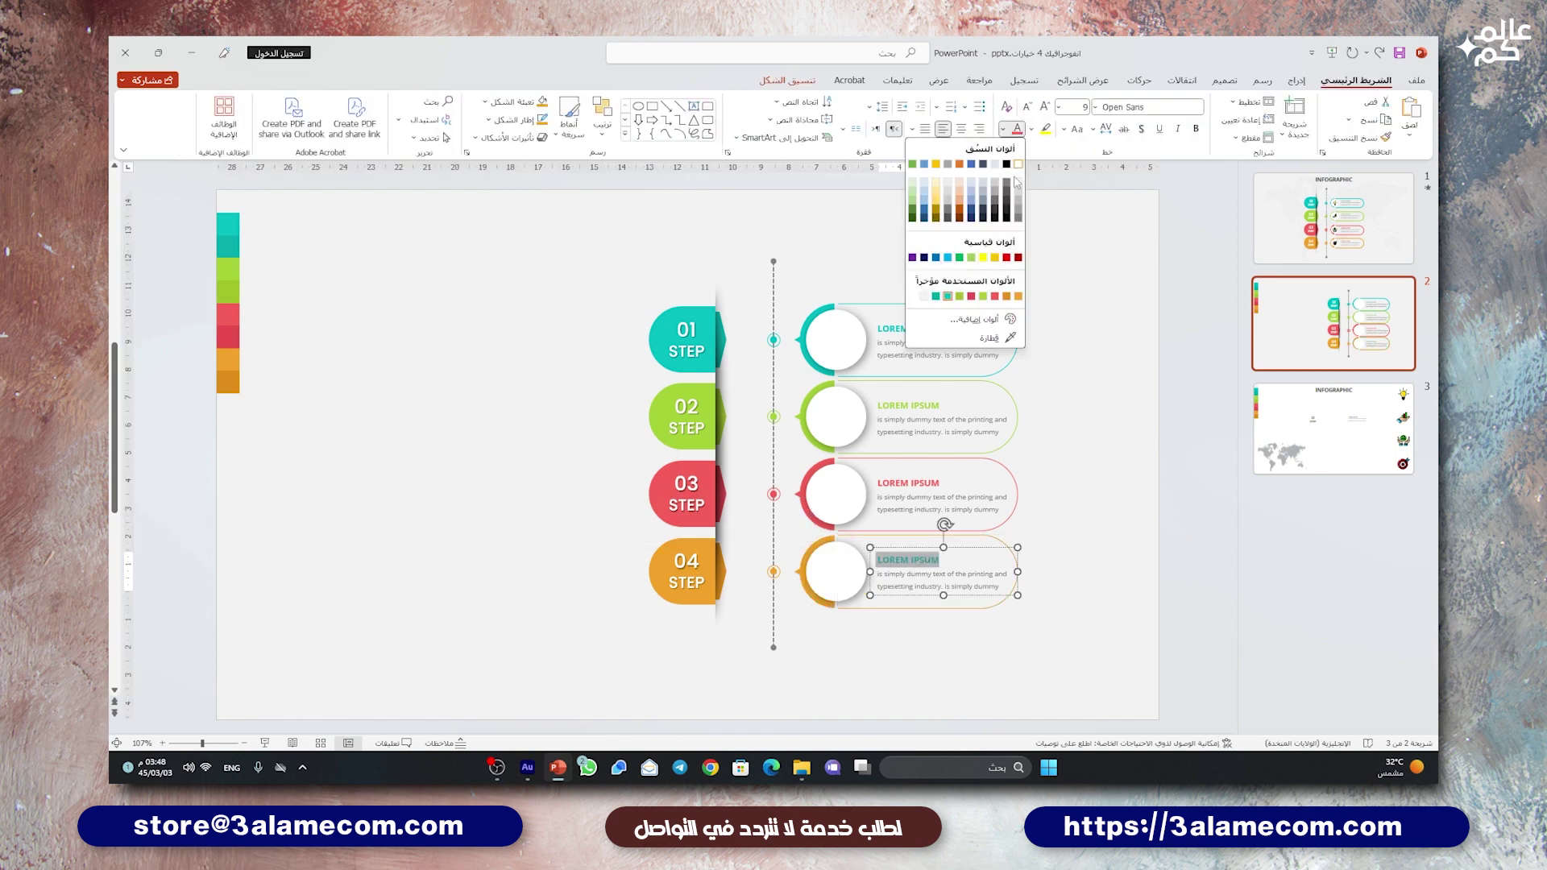
click(978, 148)
click(1093, 268)
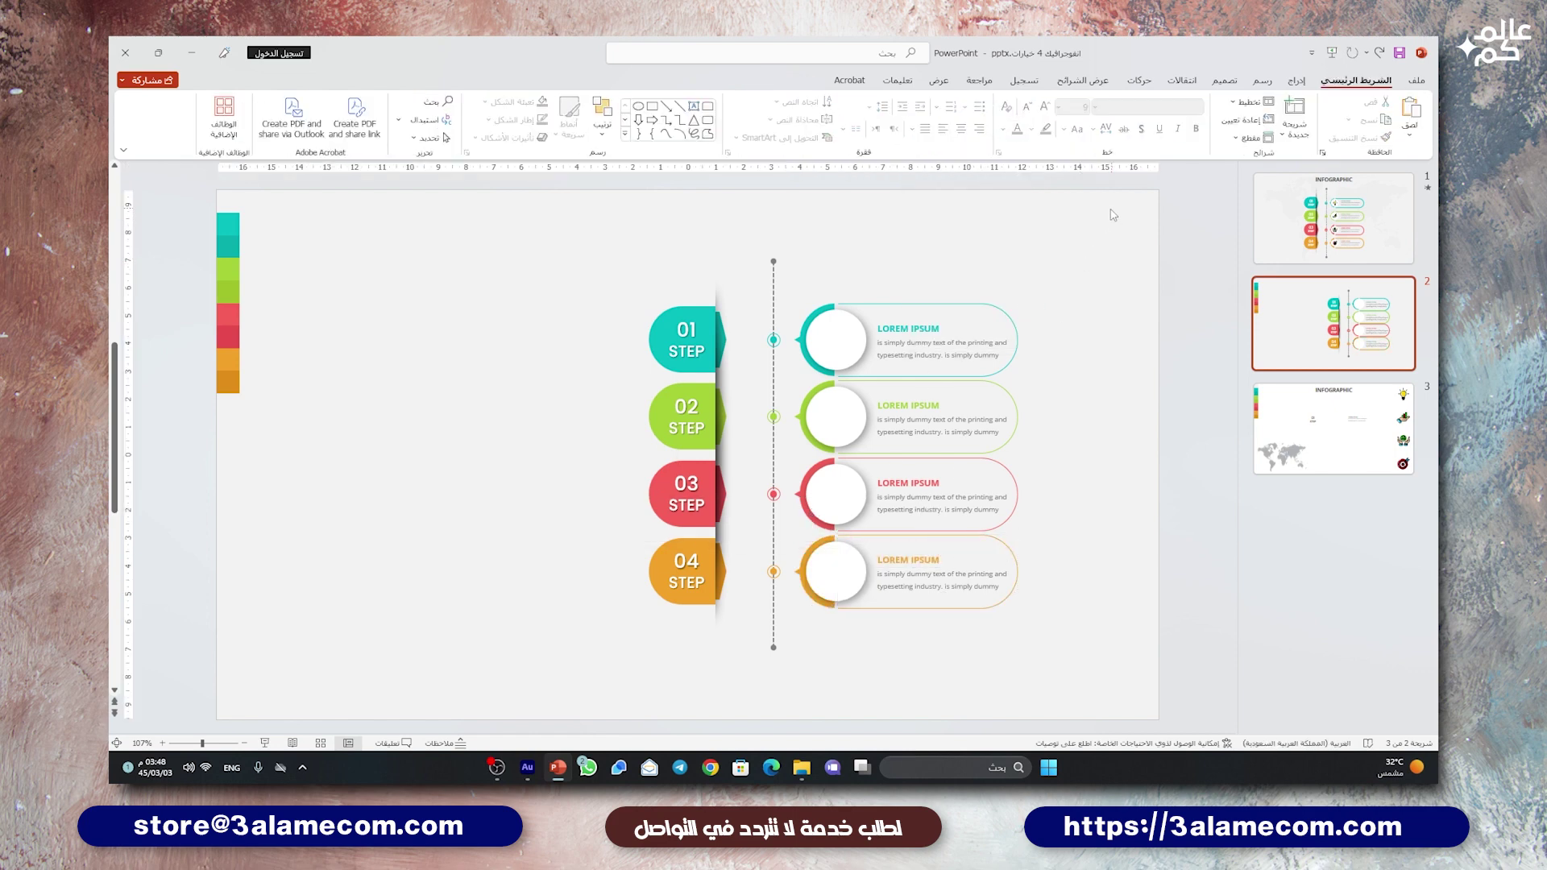
Step: Move the whole step infographic toward the left of the slide
drag(1112, 215, 540, 663)
mouse_move(703, 278)
mouse_down()
mouse_move(585, 285)
mouse_move(593, 306)
mouse_up()
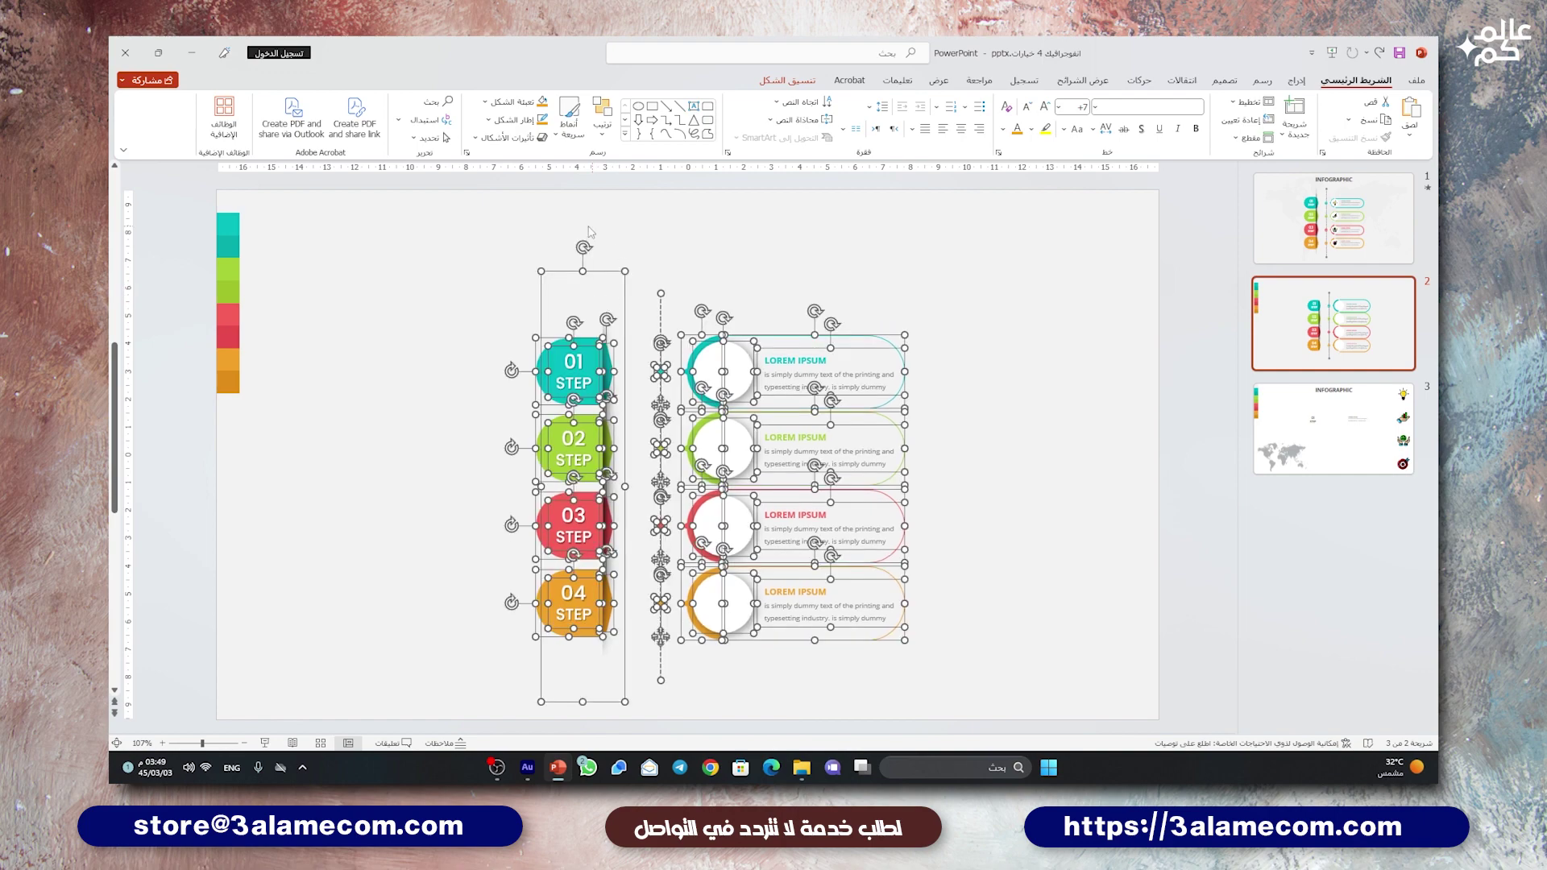
click(725, 237)
Step: Copy the lightbulb, chart hand, globe hands and target icons from slide 3 onto slide 2
scroll(1011, 372, down, 3)
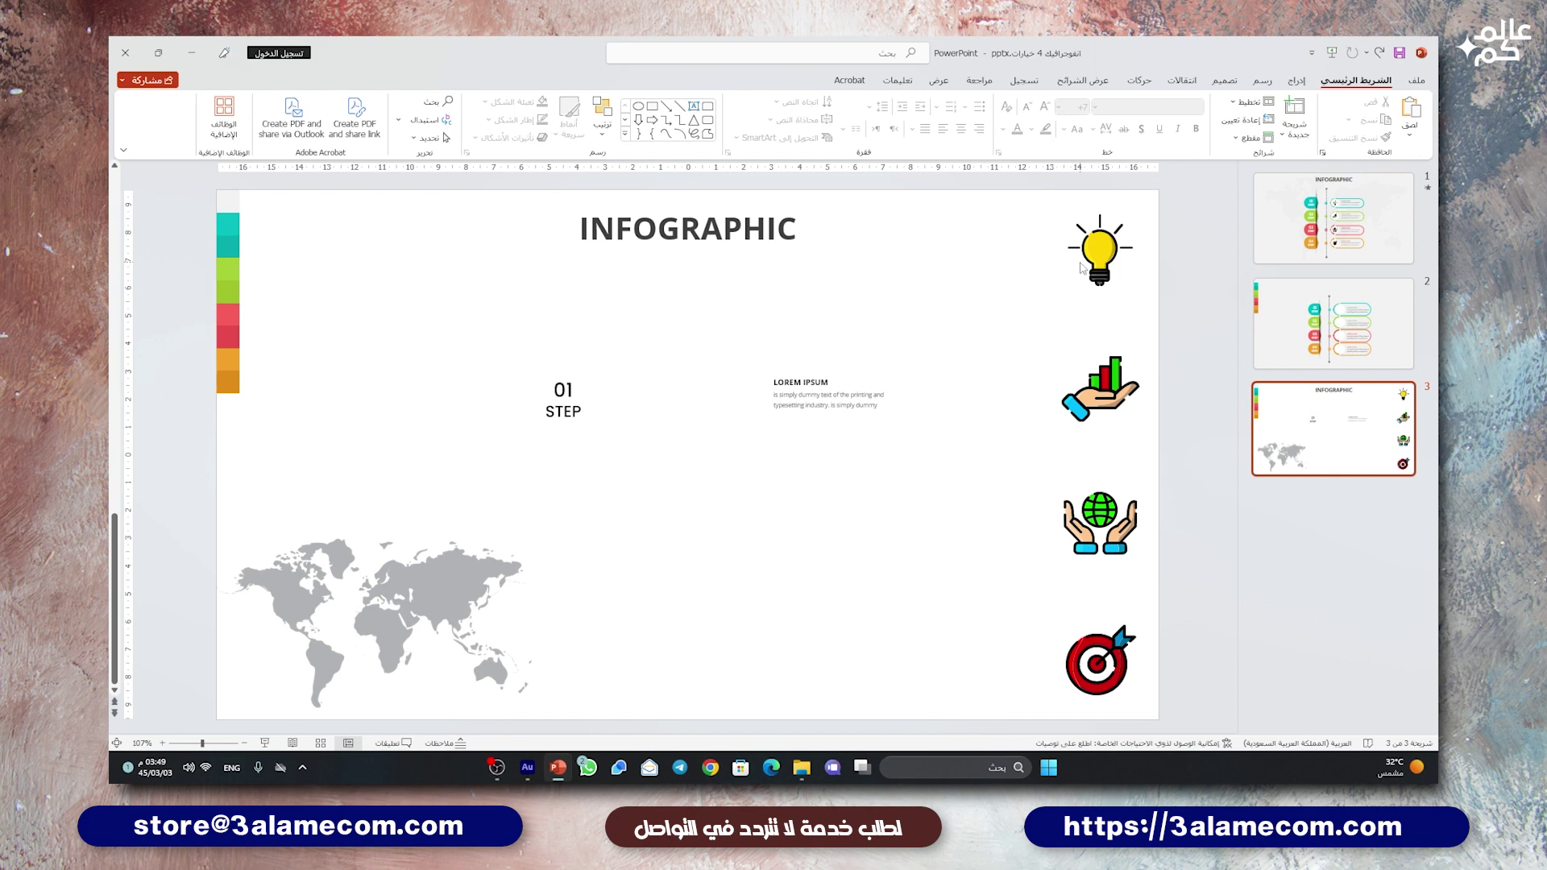
click(1116, 256)
shift+click(1110, 380)
shift+click(1091, 530)
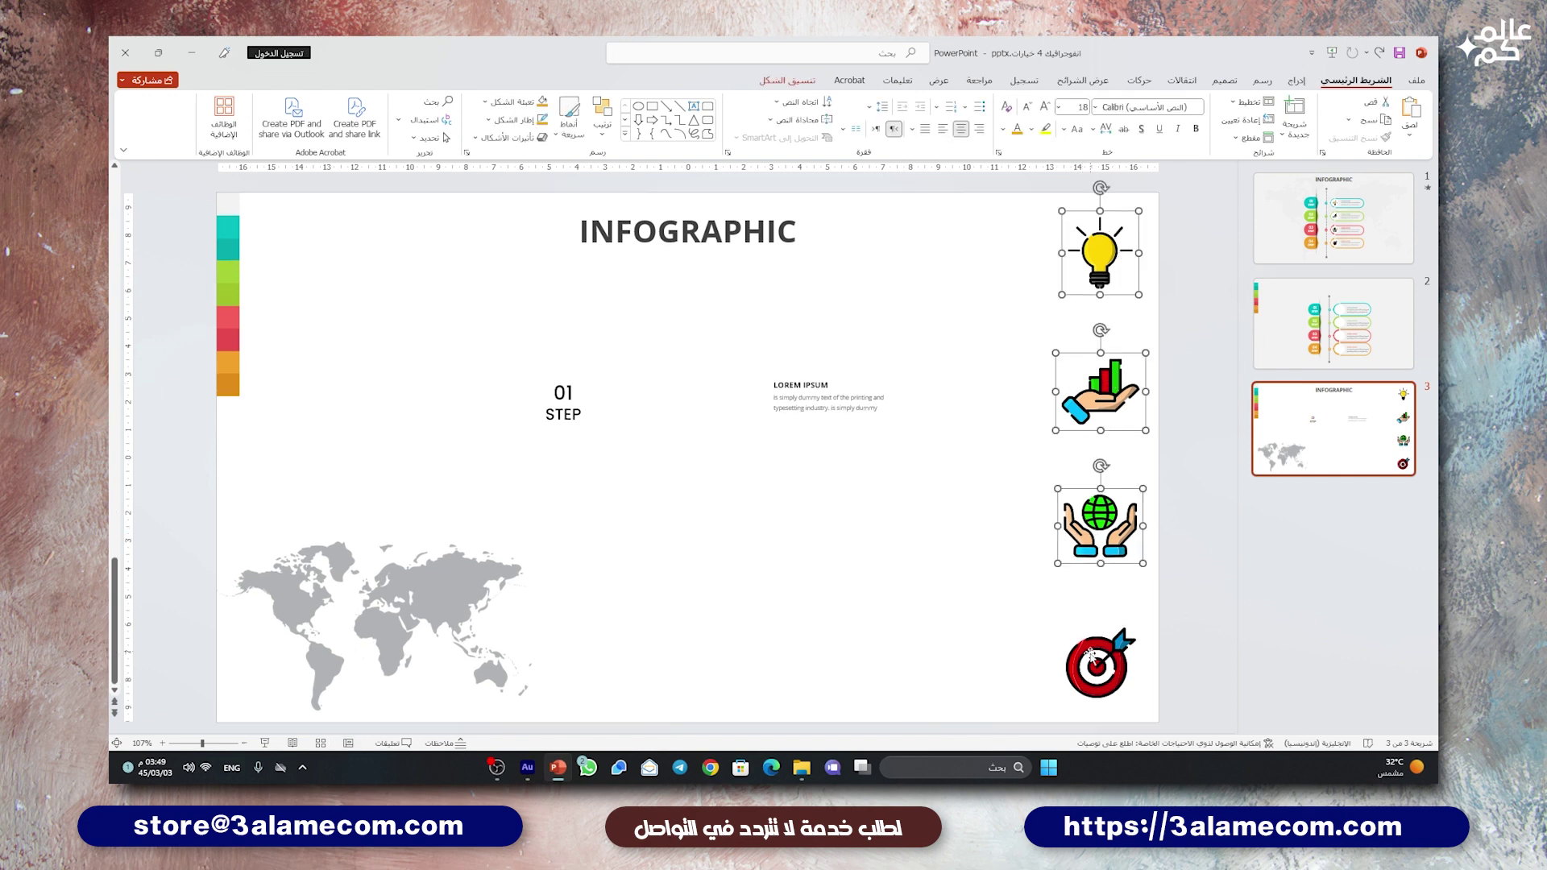
shift+click(1090, 667)
click(1313, 363)
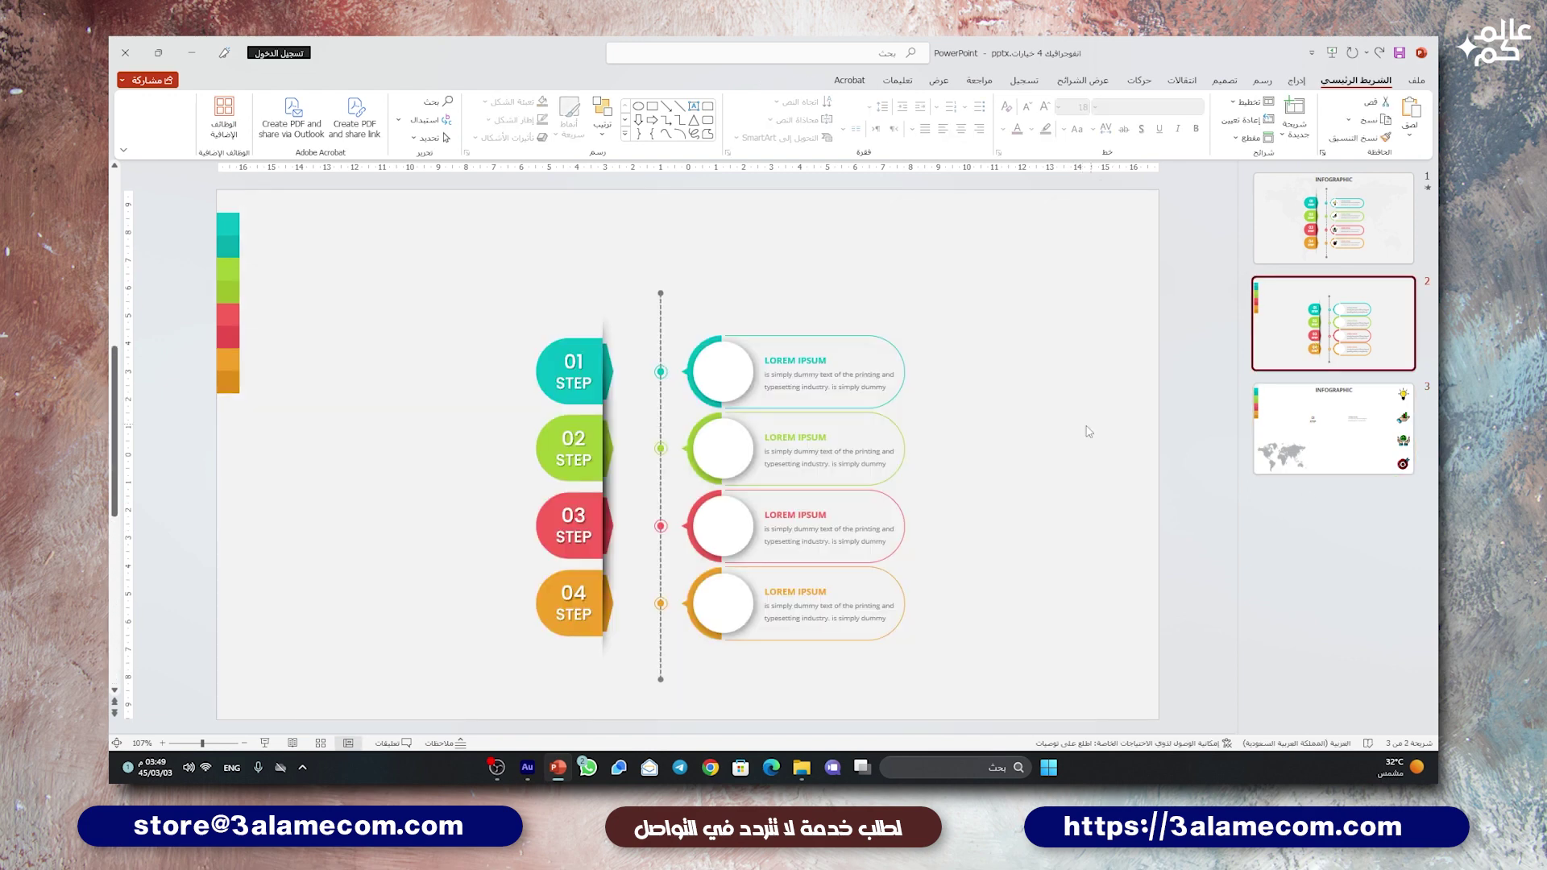
key(ctrl+v)
click(1086, 432)
Step: Place the lightbulb, chart hand and target icons into the step 01, 02 and 04 circles
mouse_move(1098, 249)
mouse_down()
mouse_move(703, 392)
mouse_move(721, 373)
mouse_up()
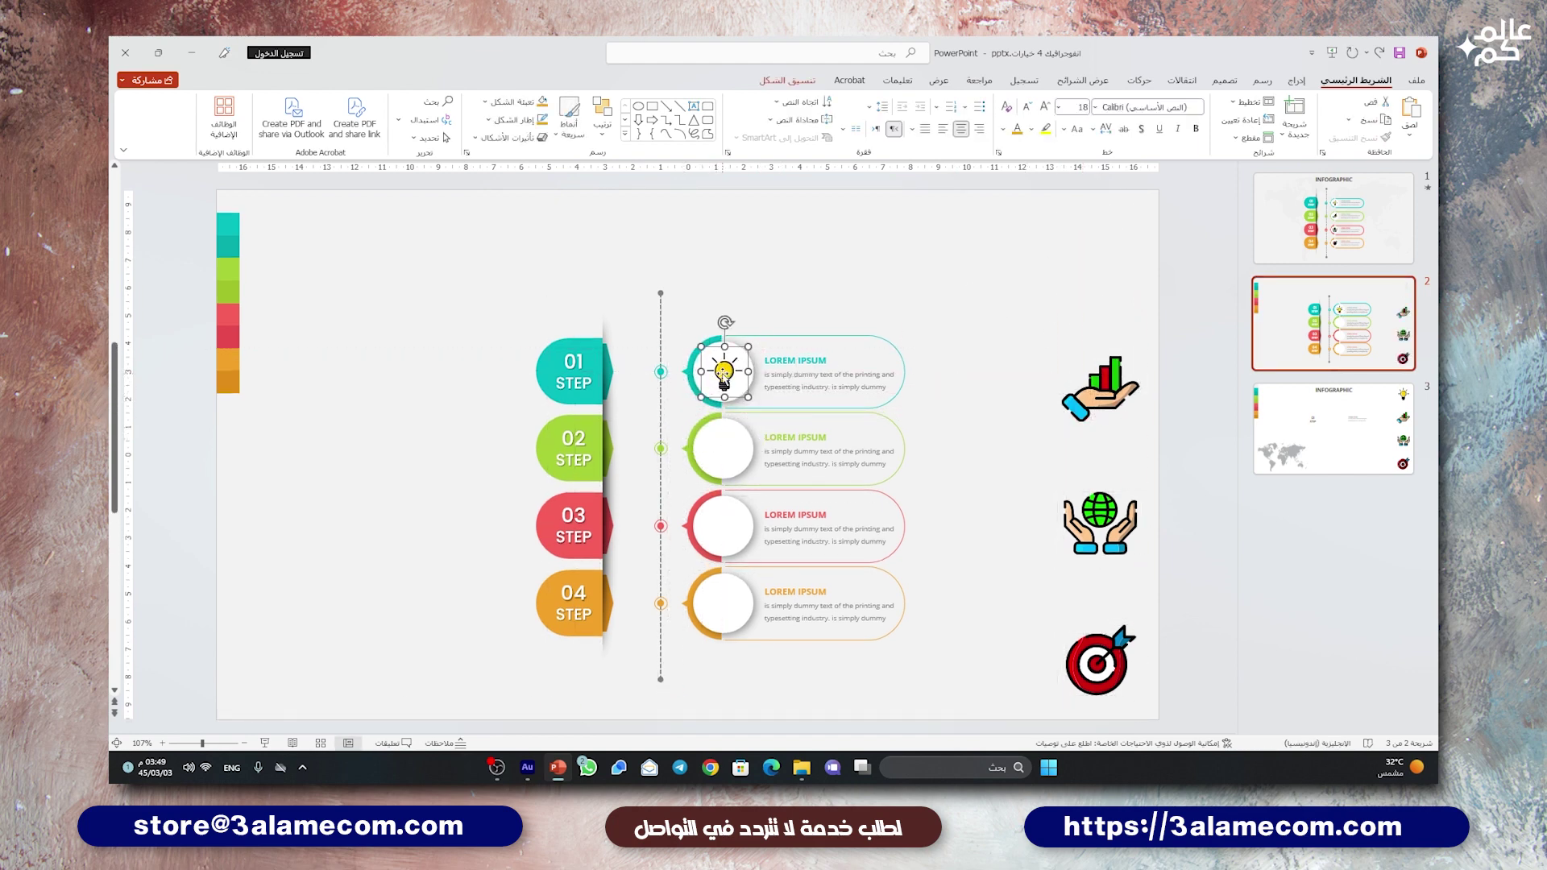
drag(1086, 399, 698, 465)
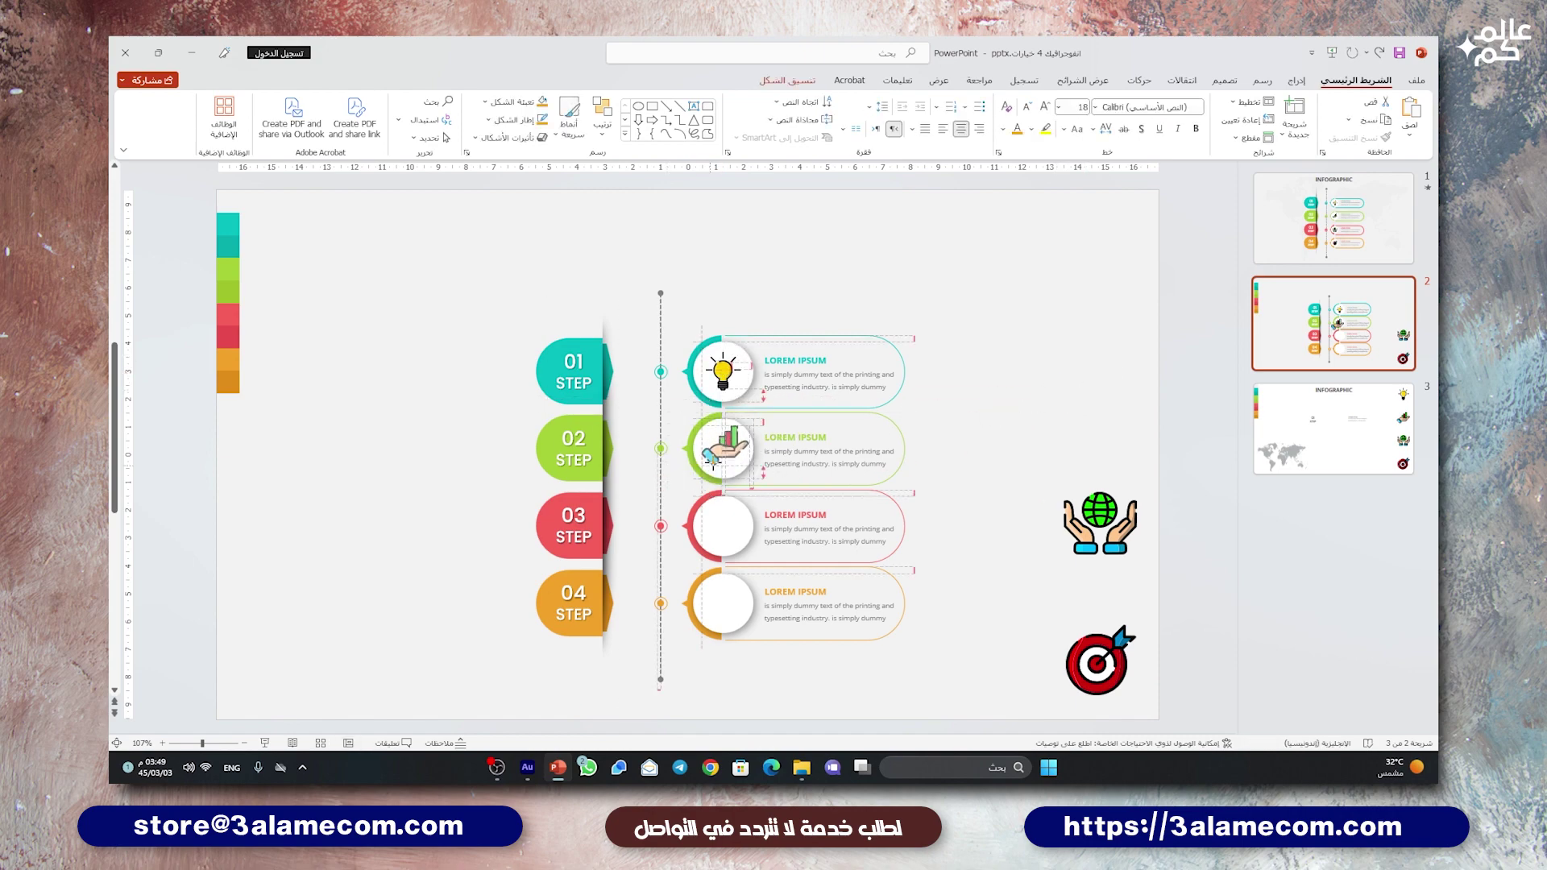
ctrl+scroll(698, 466, up, 5)
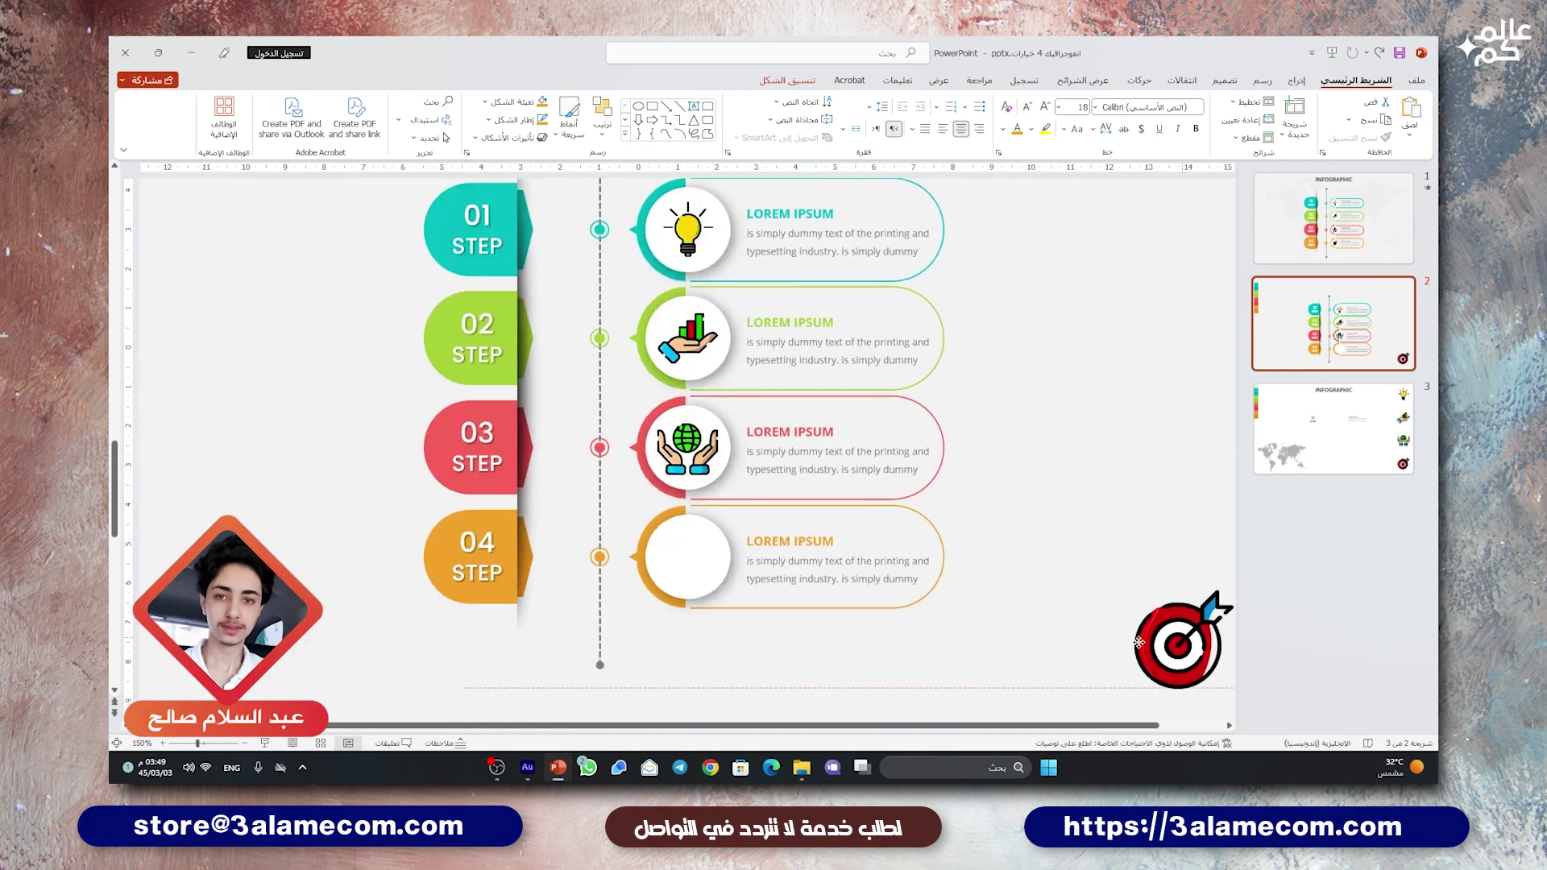
mouse_move(1123, 696)
mouse_down()
mouse_move(591, 636)
mouse_move(636, 582)
mouse_up()
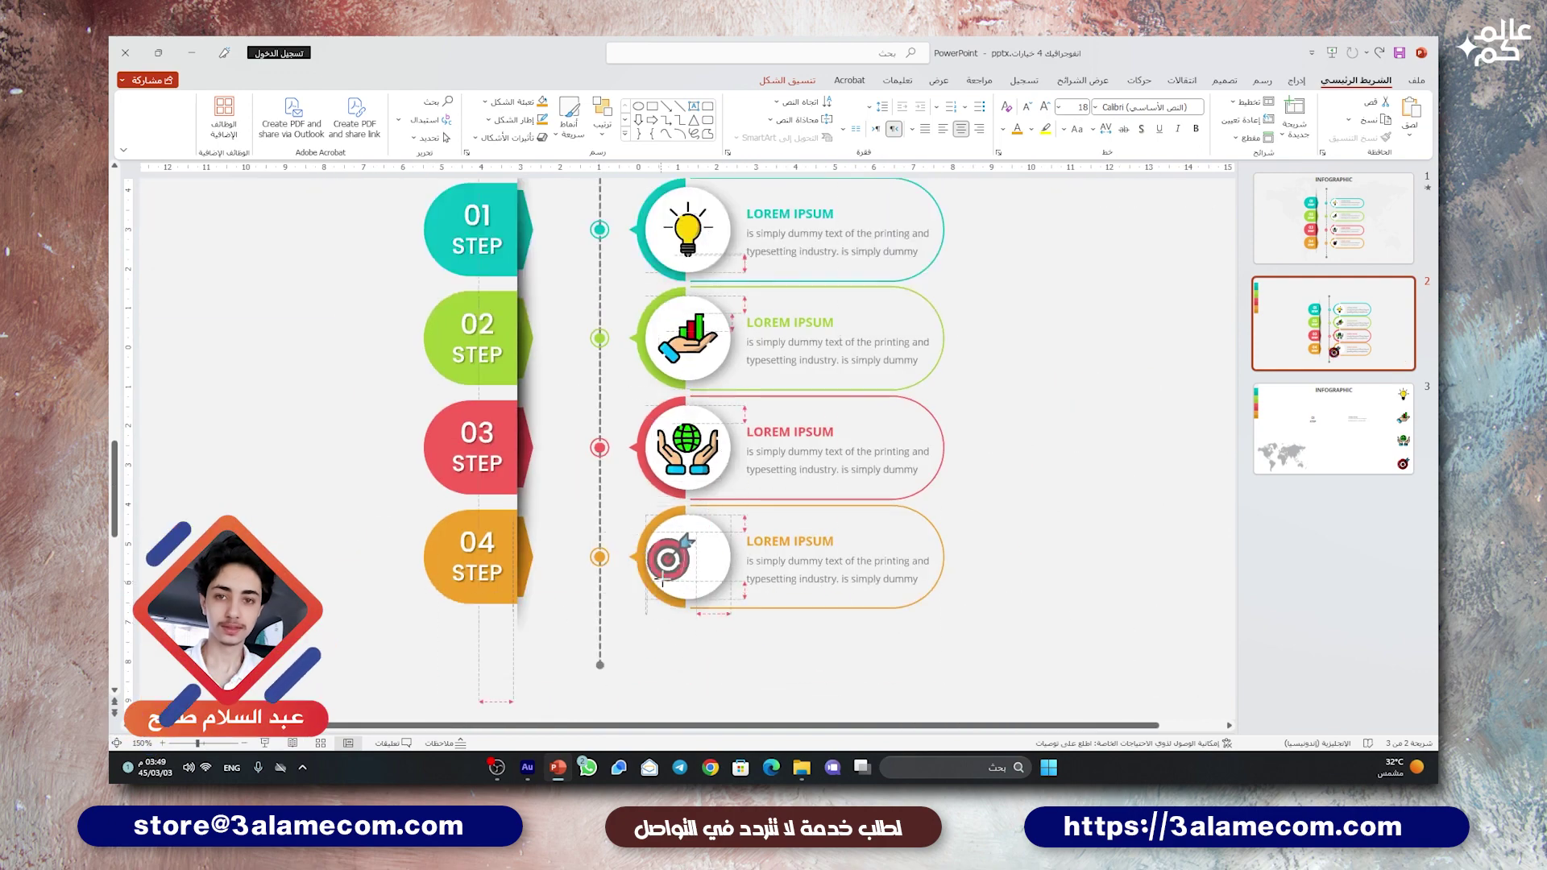
ctrl+scroll(728, 483, down, 1)
Step: Group all the shapes in the step 01 row
ctrl+scroll(727, 488, down, 1)
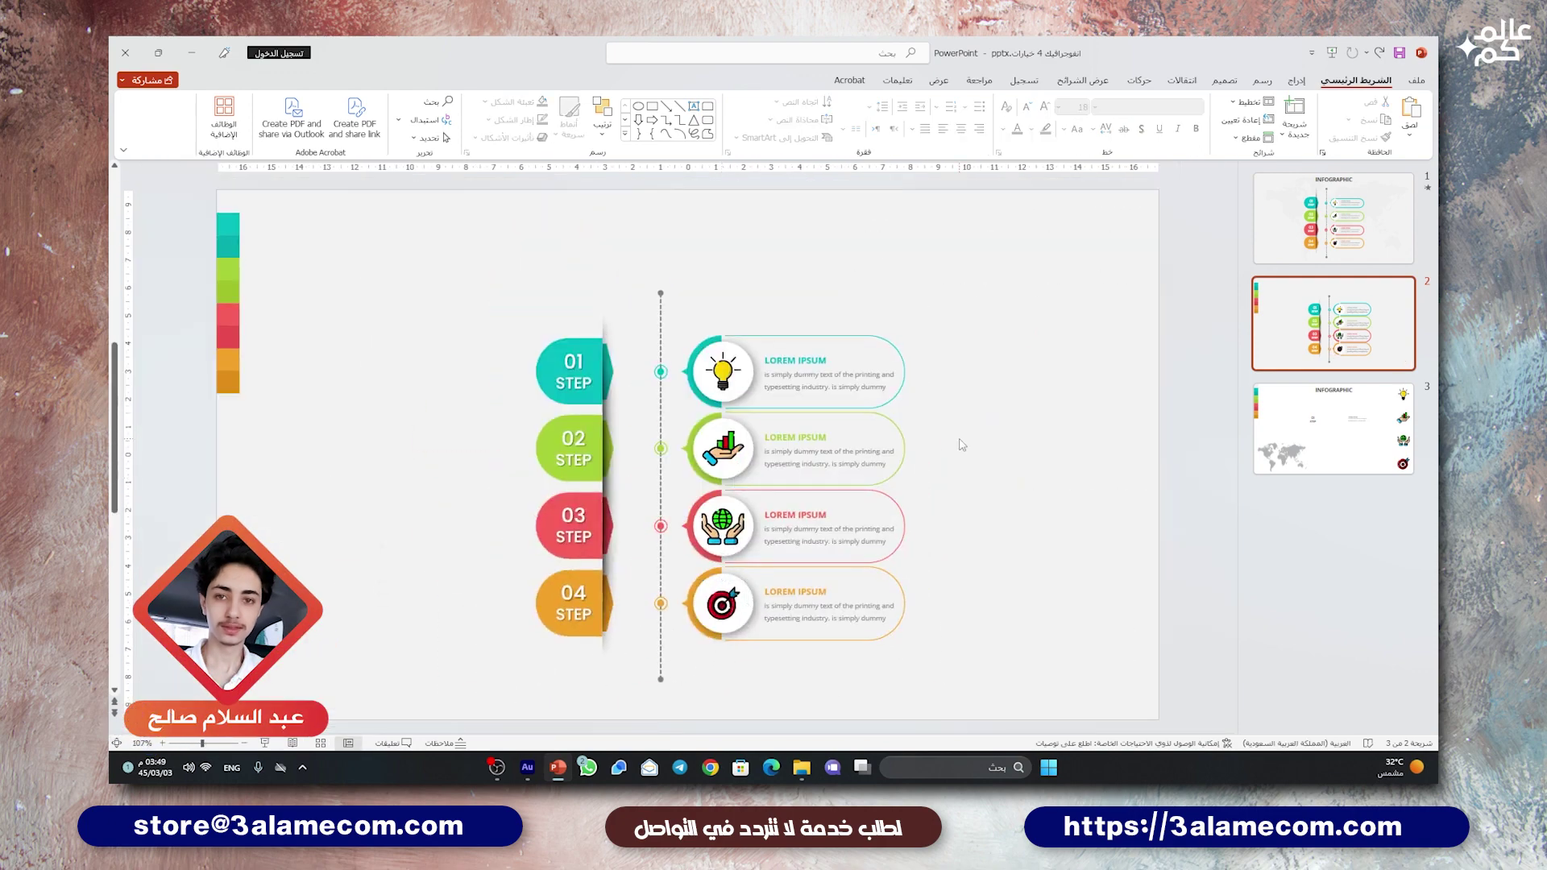
mouse_move(961, 301)
mouse_down()
mouse_move(661, 431)
mouse_move(661, 416)
mouse_up()
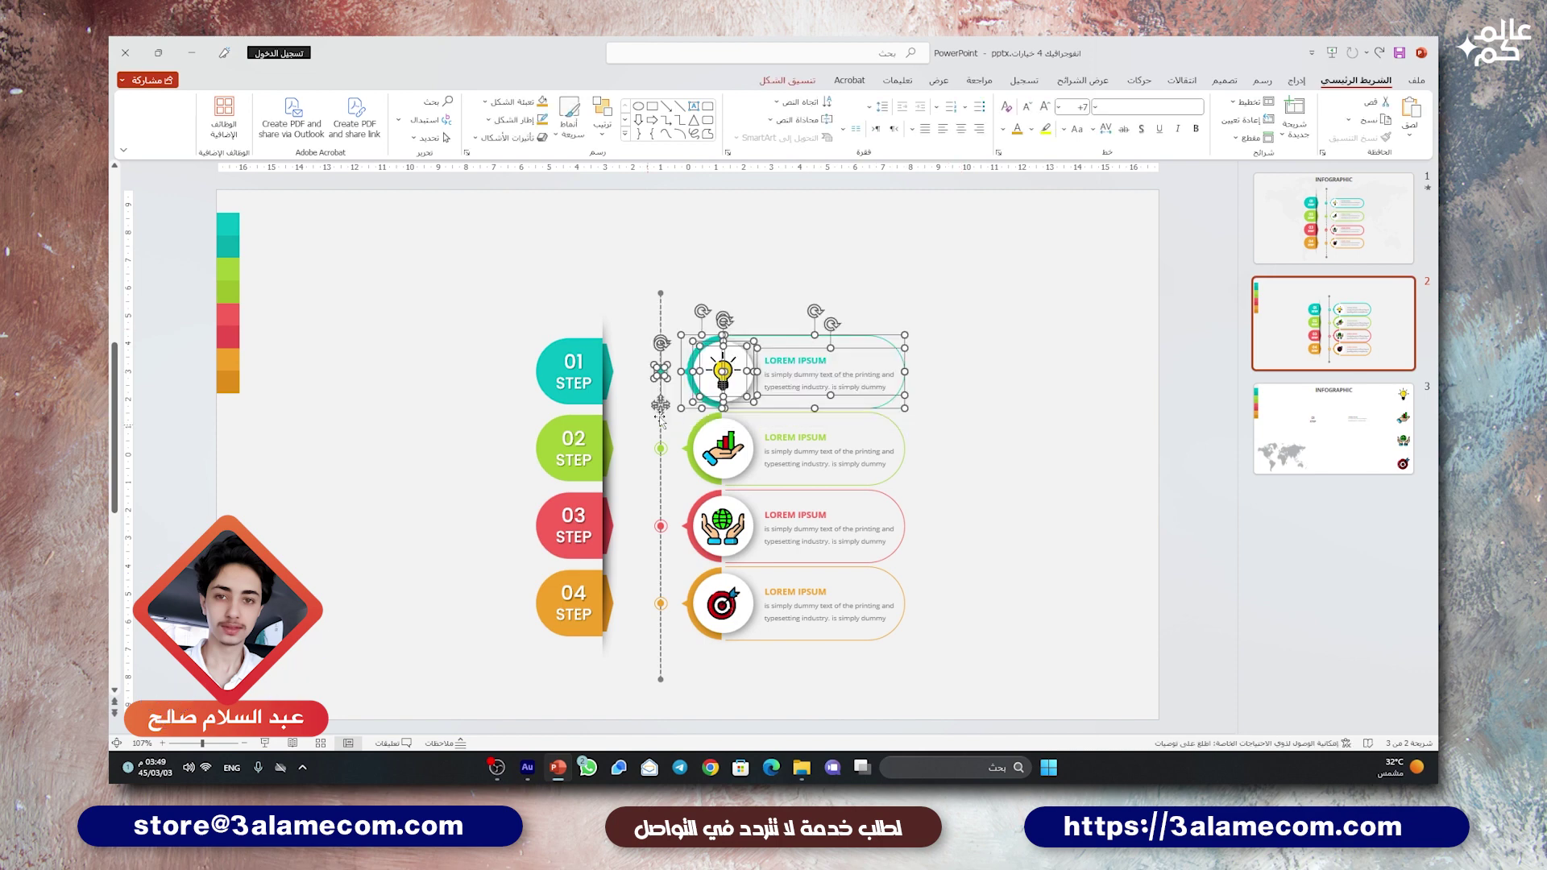
right_click(697, 393)
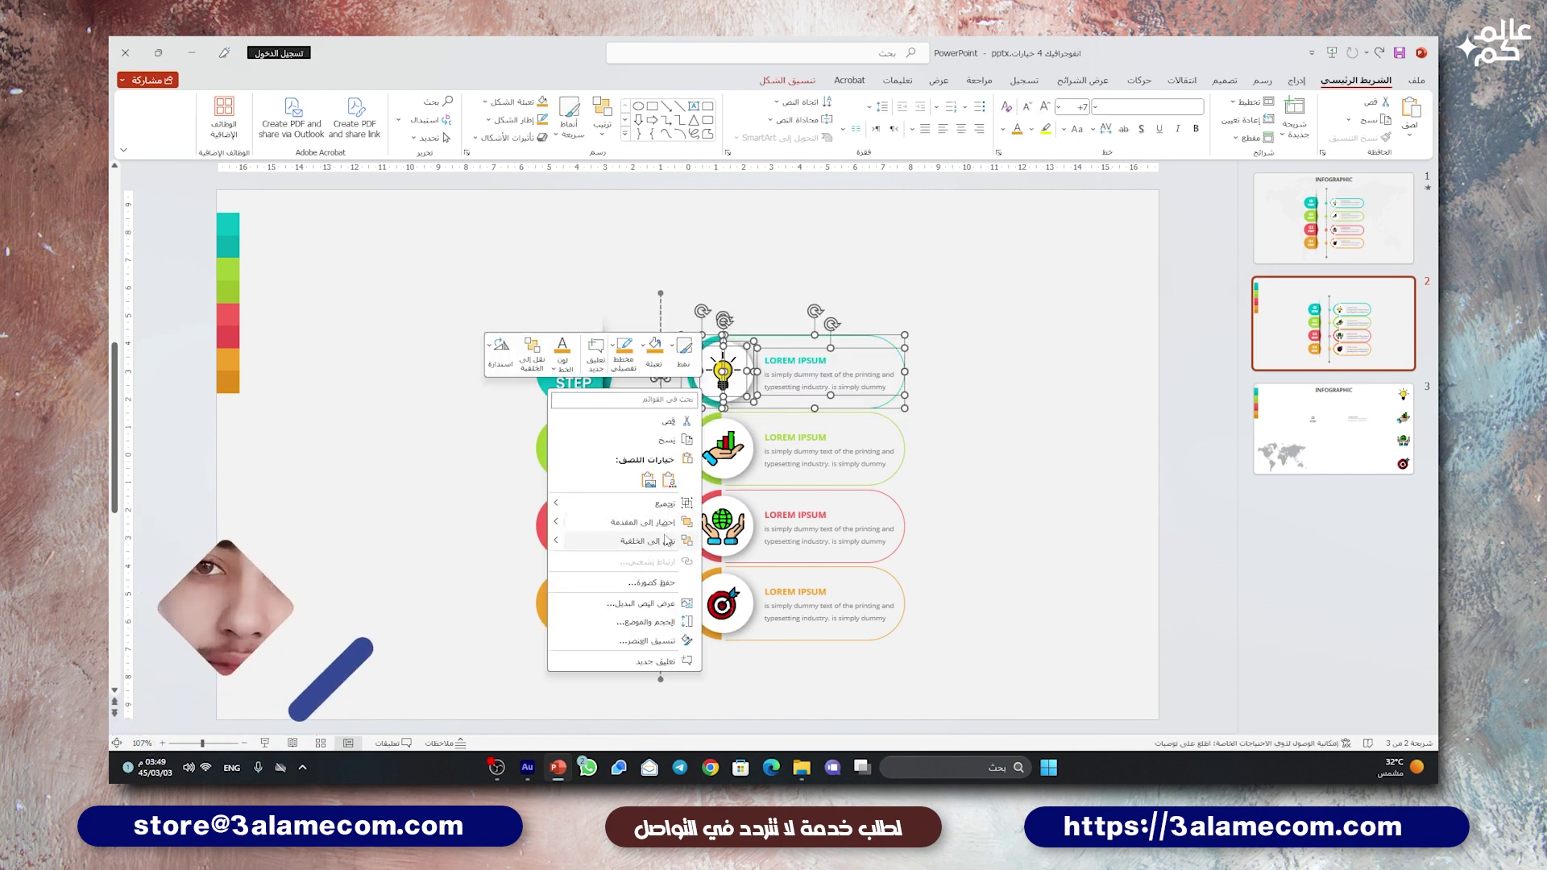
click(516, 506)
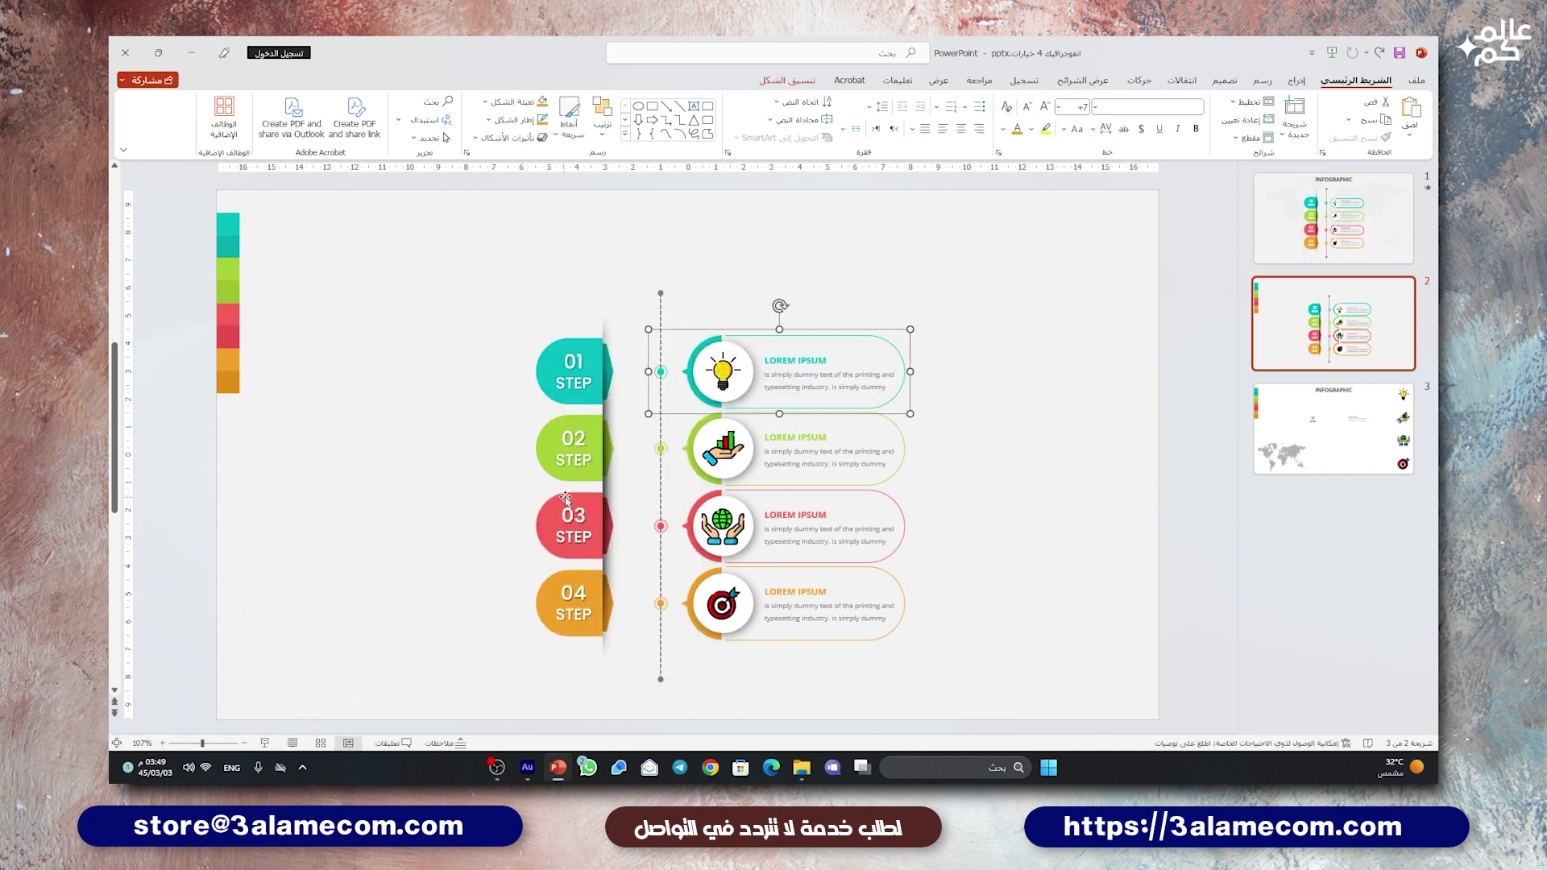
Step: Select the 01 and 02 STEP tab shapes and check their options
click(566, 348)
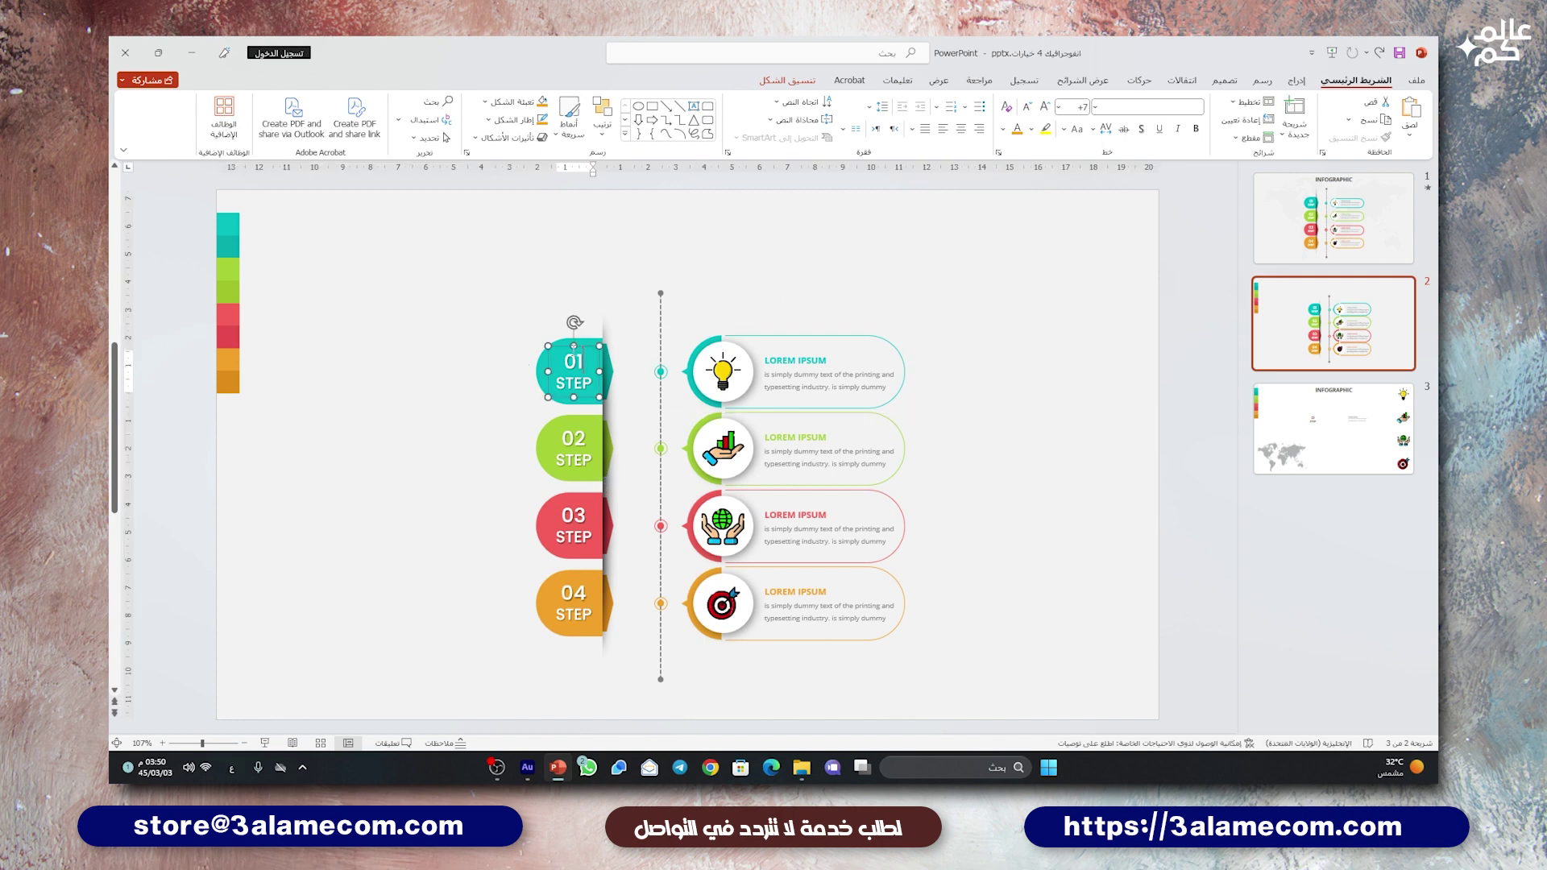
click(594, 344)
right_click(588, 340)
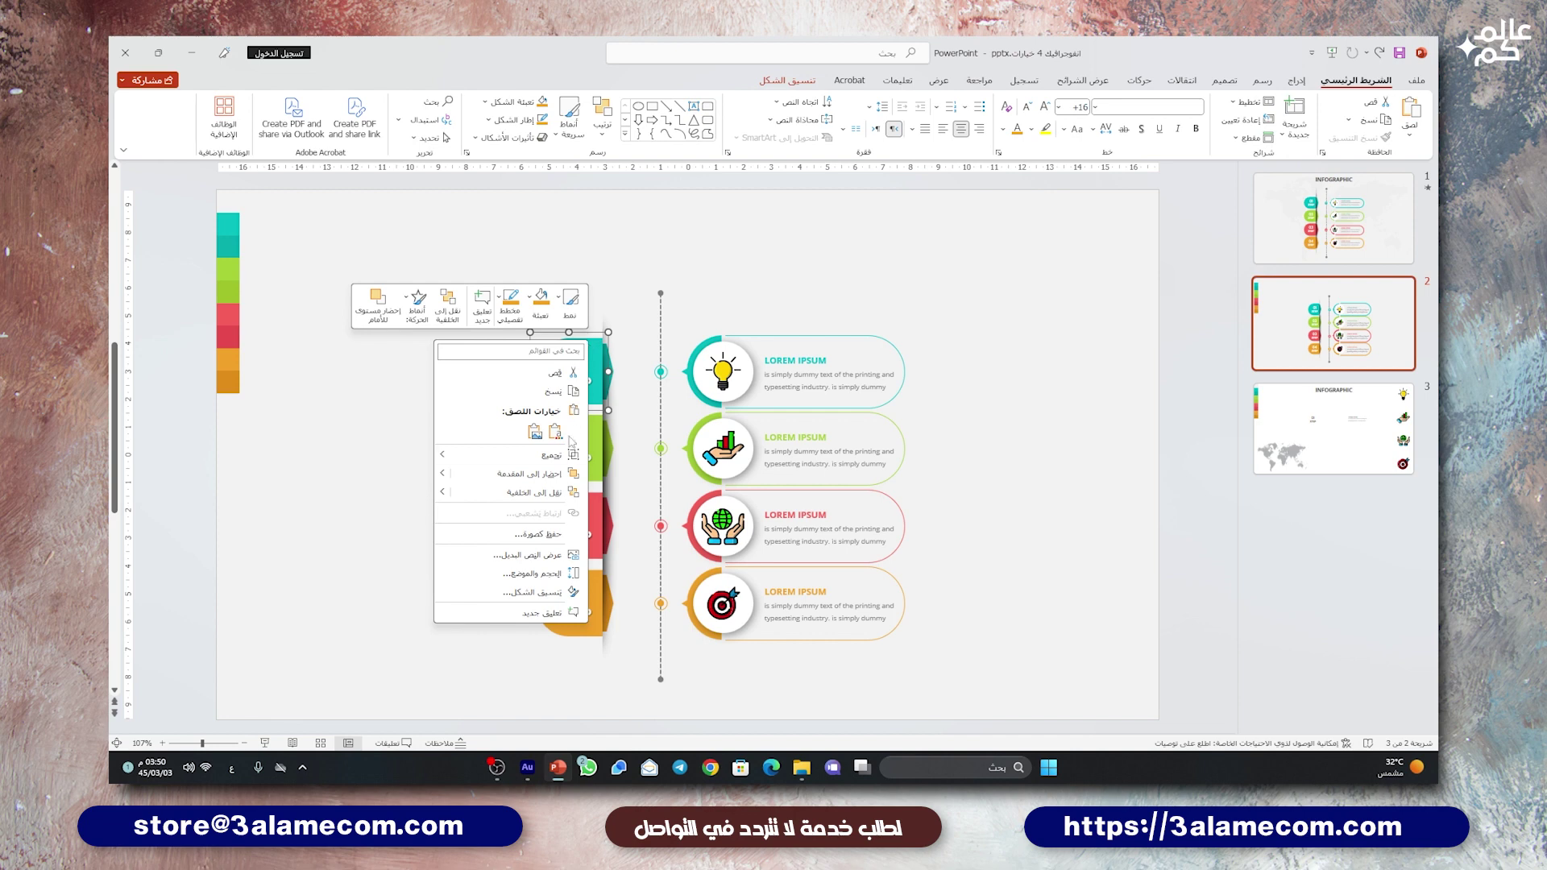
click(411, 430)
click(460, 487)
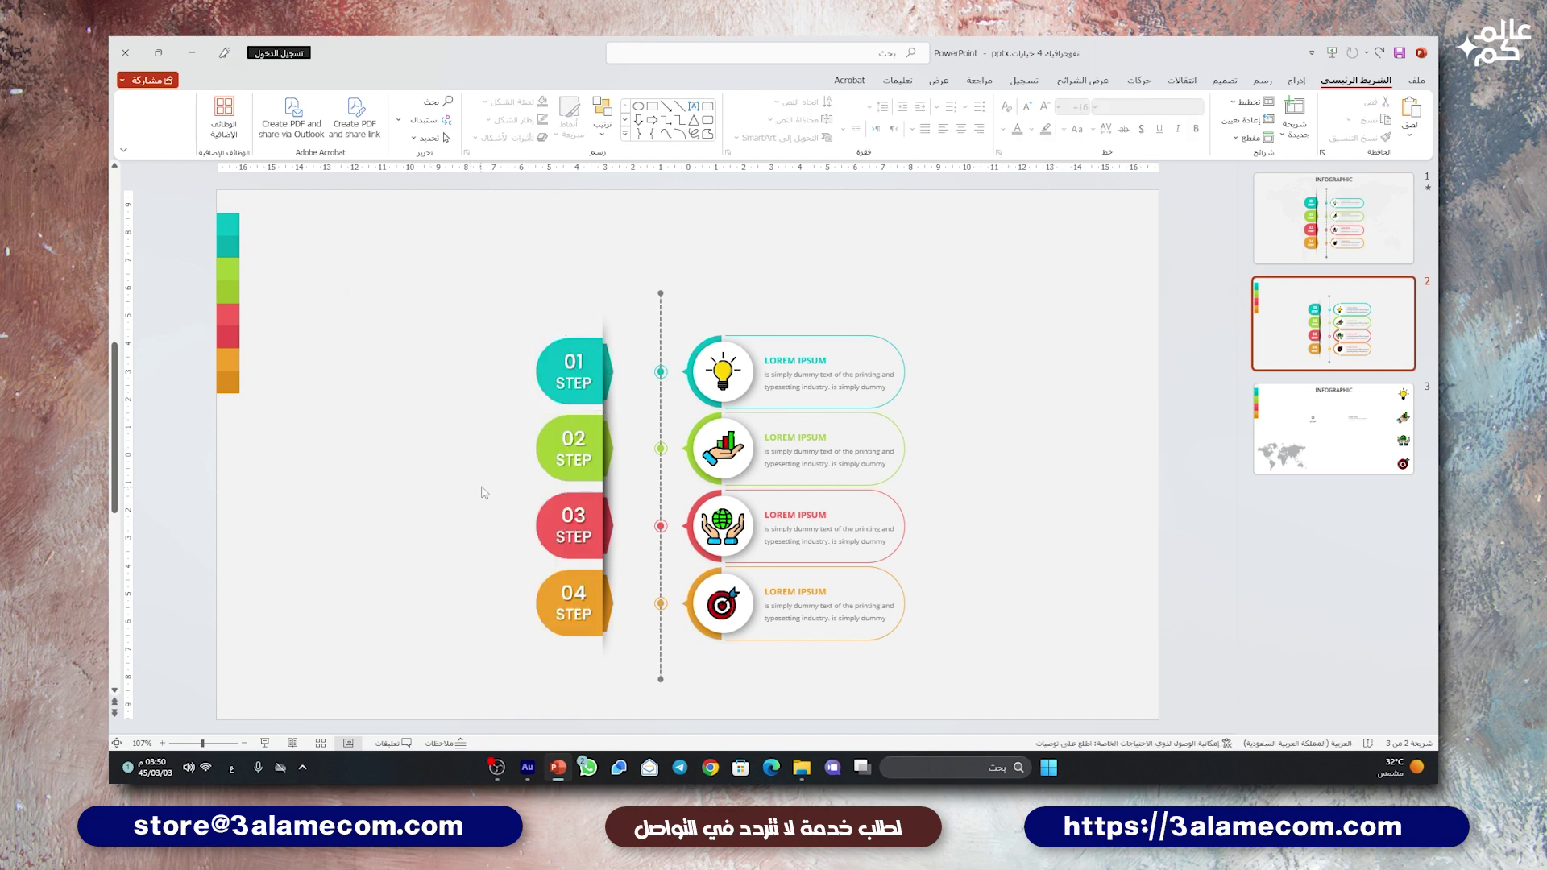
drag(505, 493, 621, 406)
right_click(605, 447)
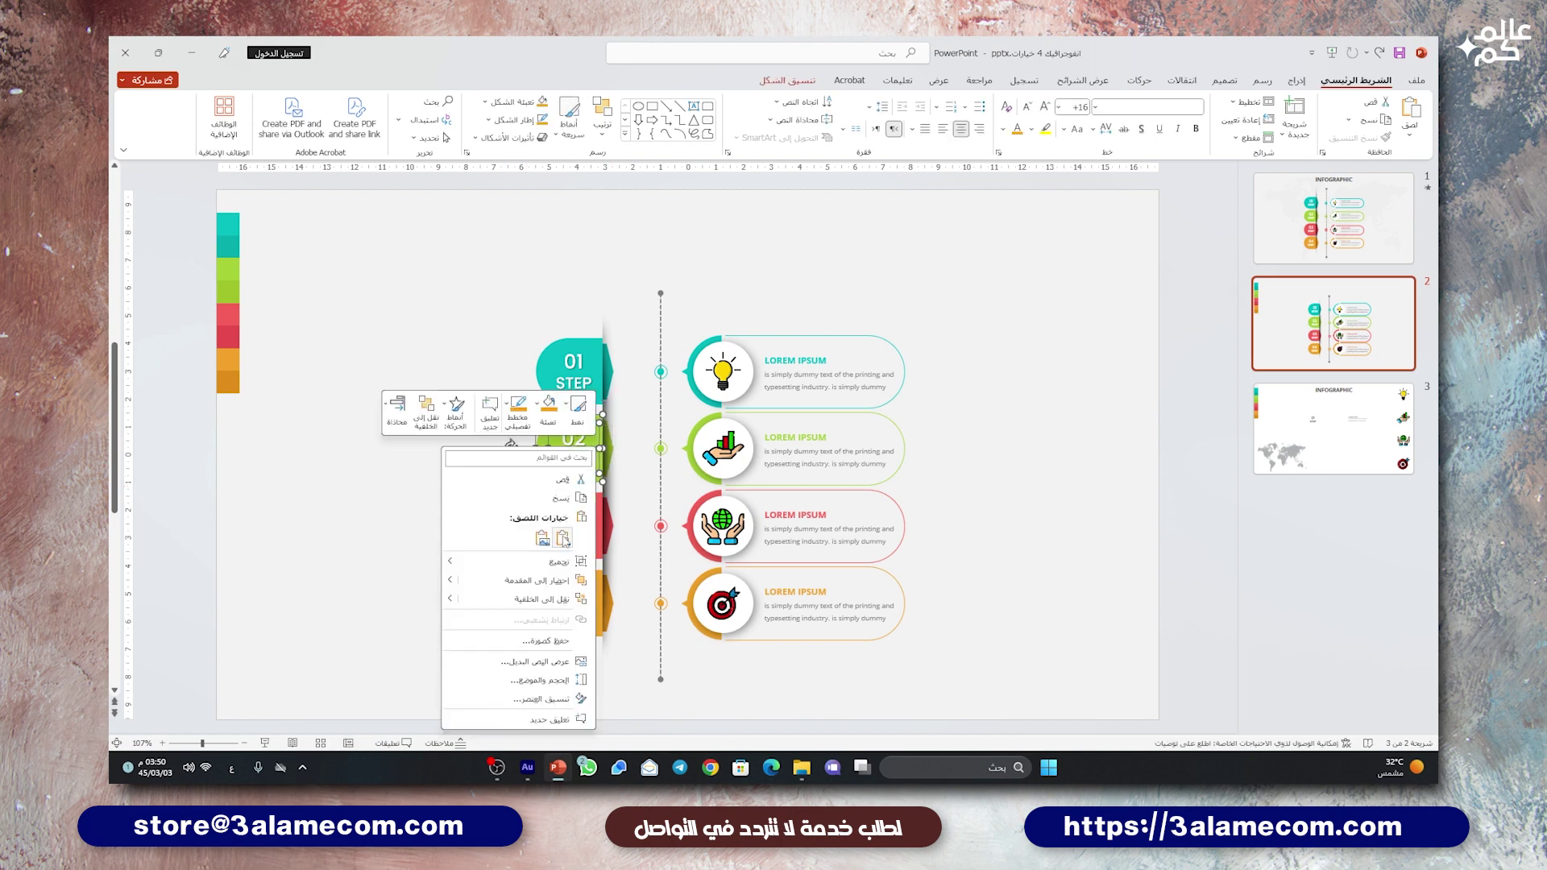
key(Escape)
Step: Select the 03 and 04 tabs and step rows, clear the selection, and go to slide 3
drag(480, 563, 610, 488)
click(511, 604)
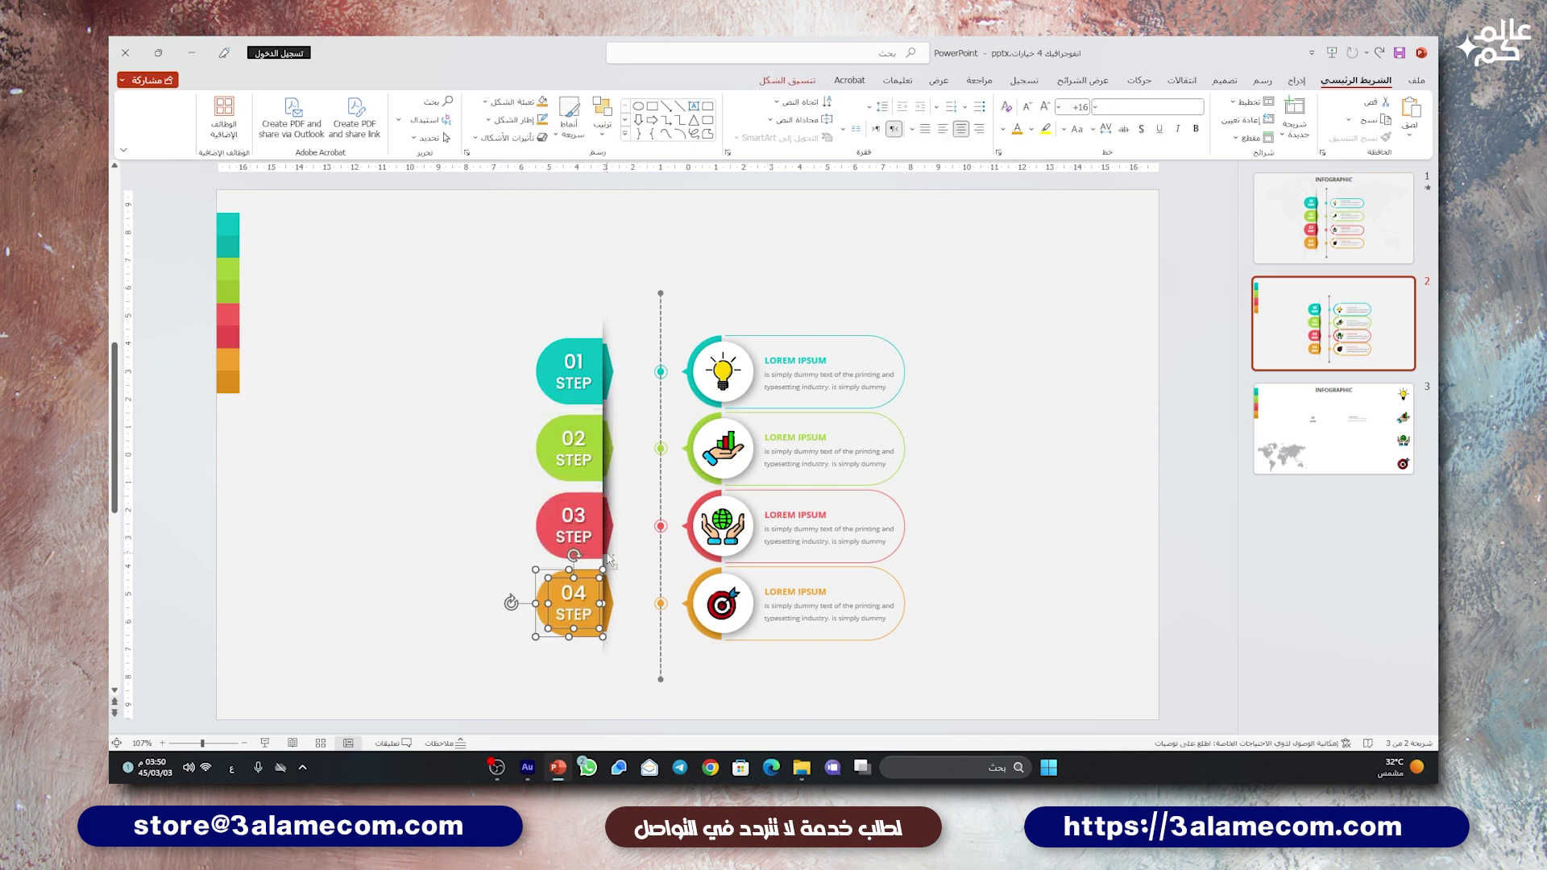
click(926, 400)
click(886, 435)
drag(967, 467, 648, 596)
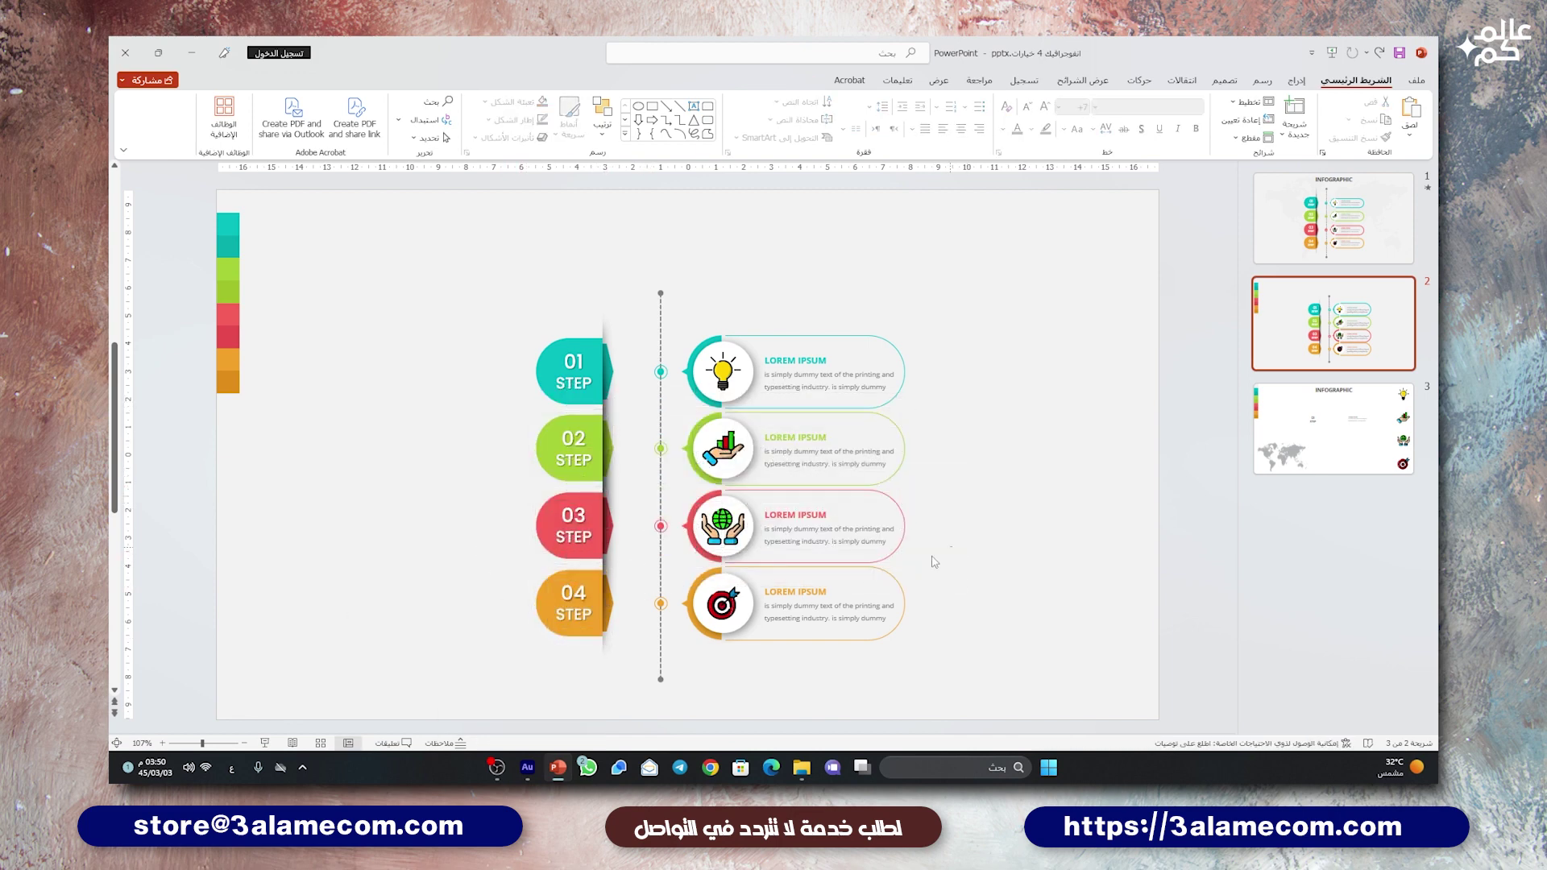
click(814, 629)
key(ctrl+a)
click(892, 241)
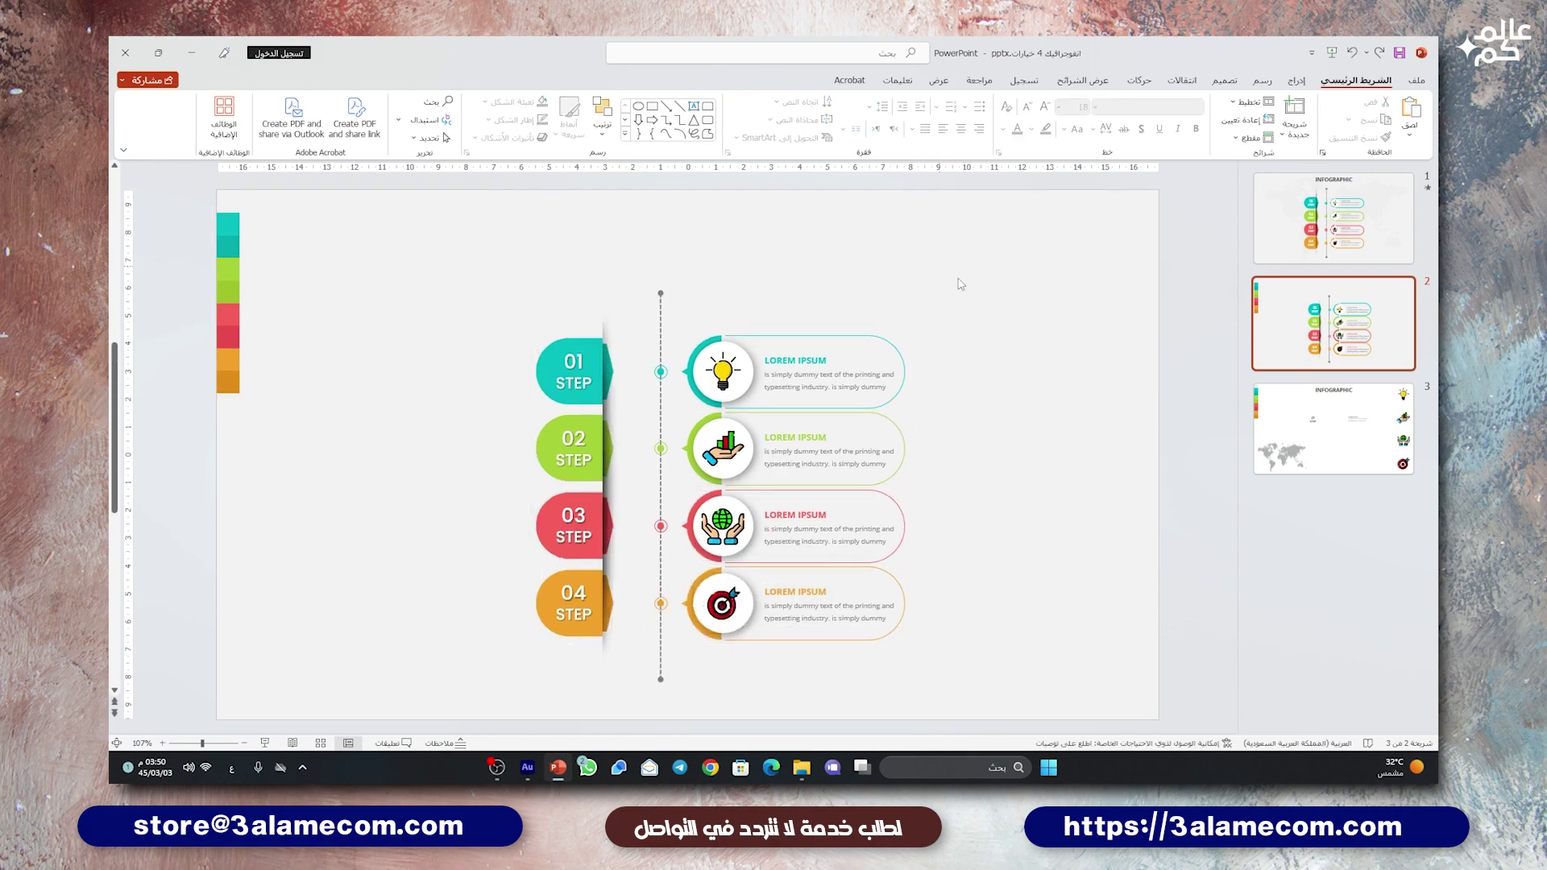
click(1310, 453)
Step: Paste slide 3's world map onto slide 2 and delete the left-edge colour bar
click(436, 568)
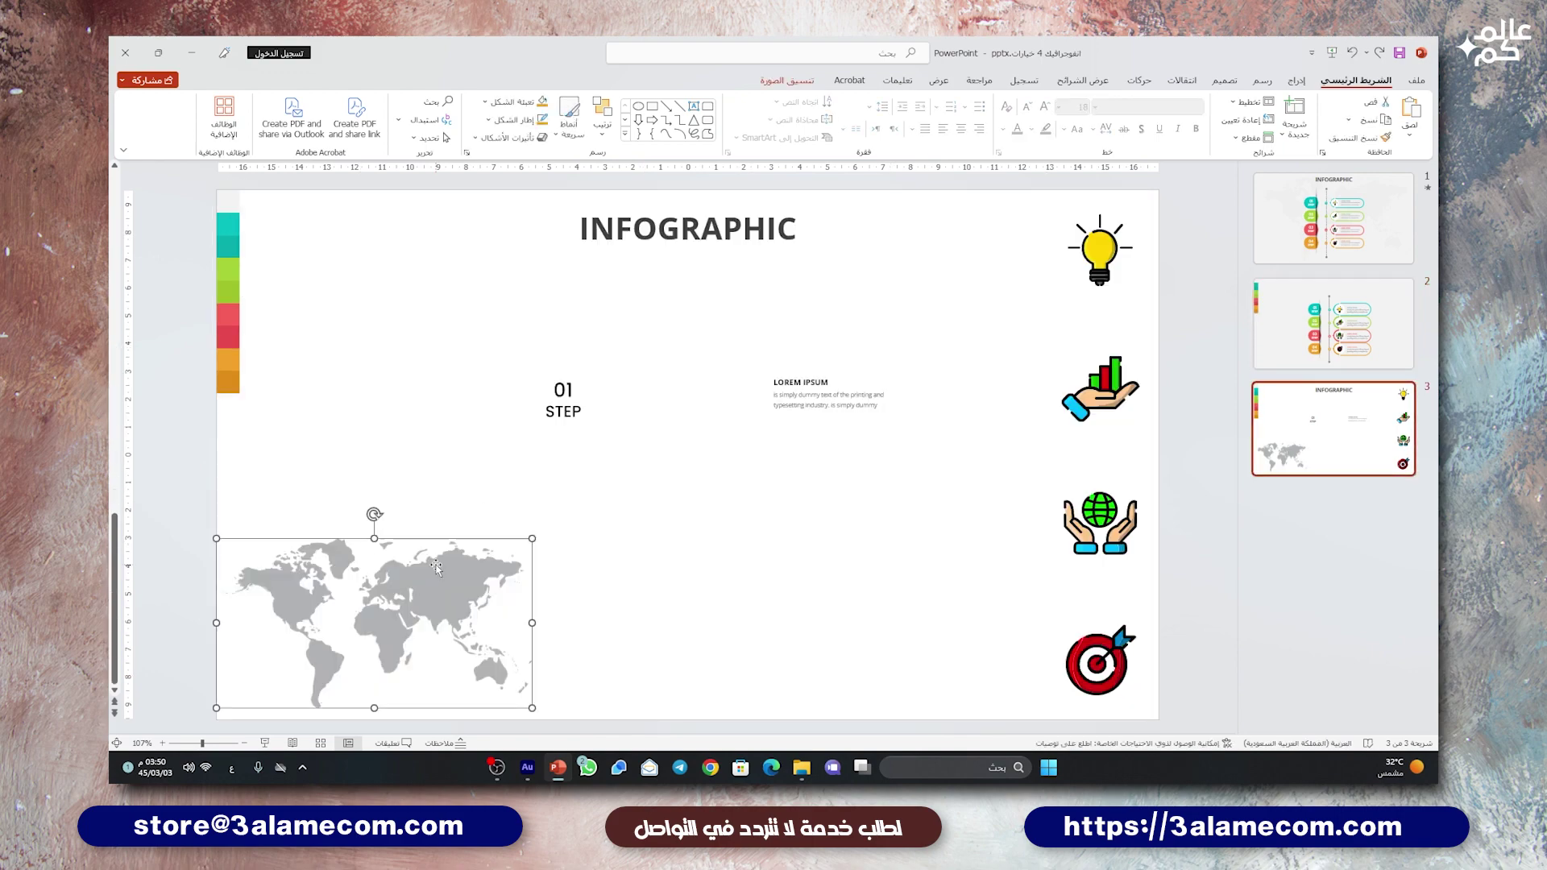
click(1253, 326)
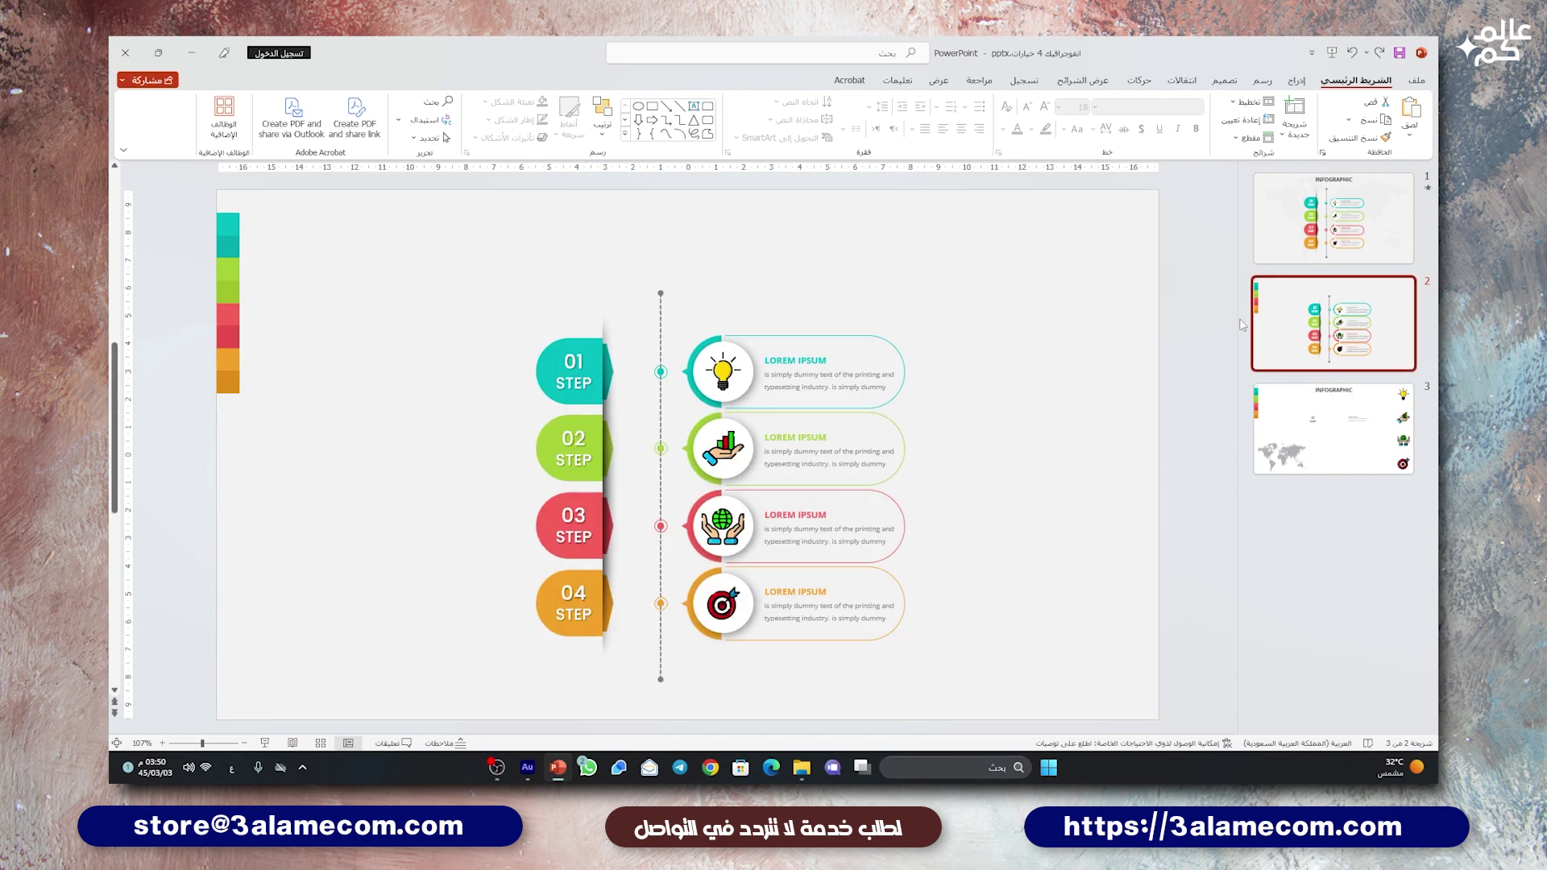
key(ctrl+v)
right_click(451, 572)
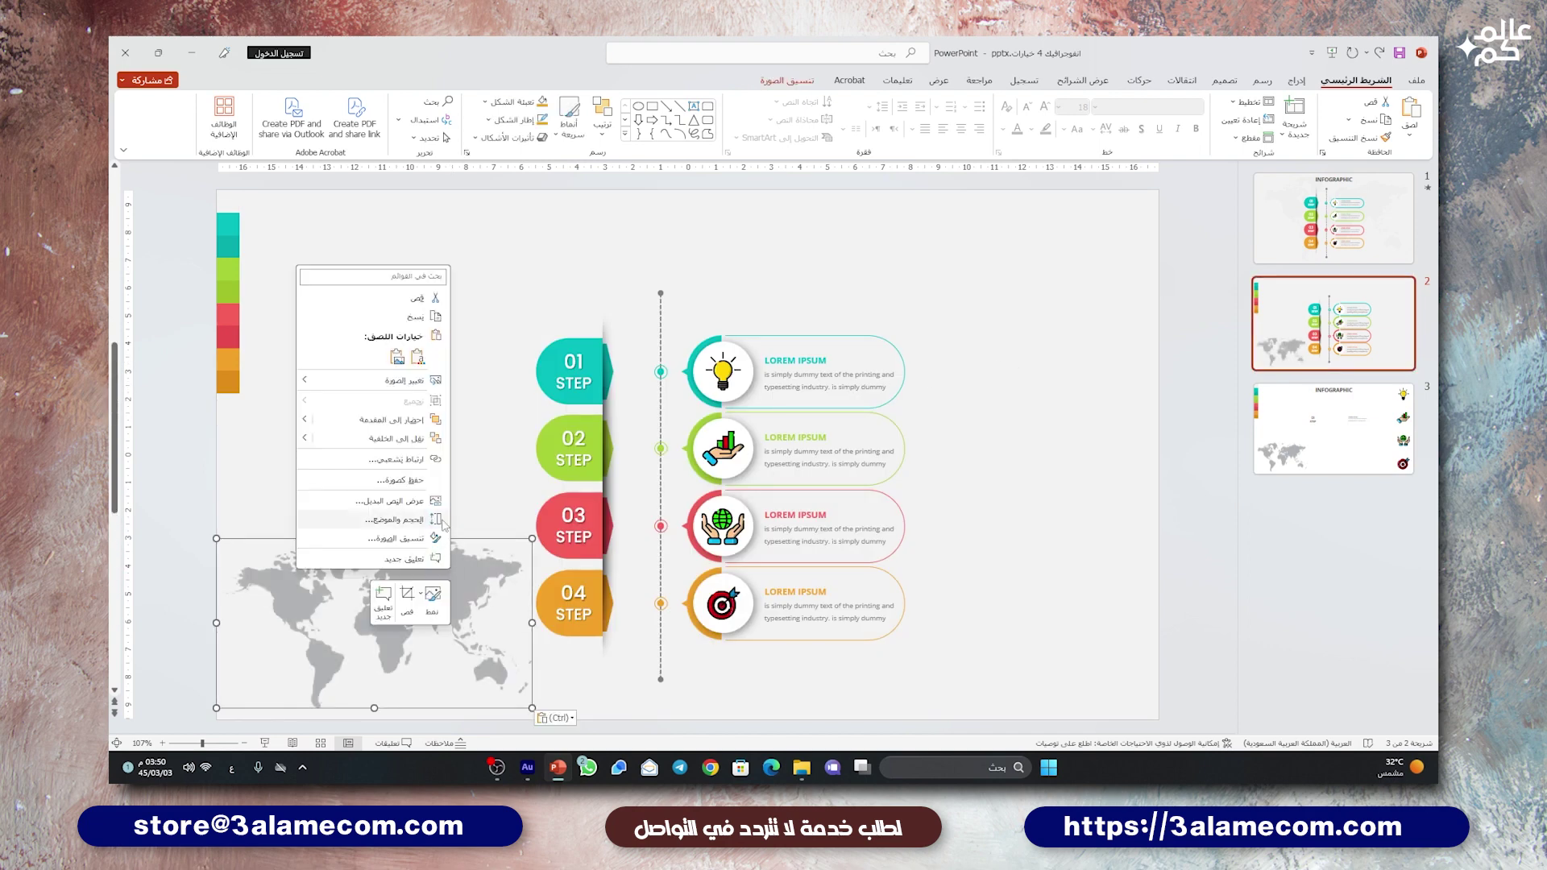
click(414, 449)
click(238, 262)
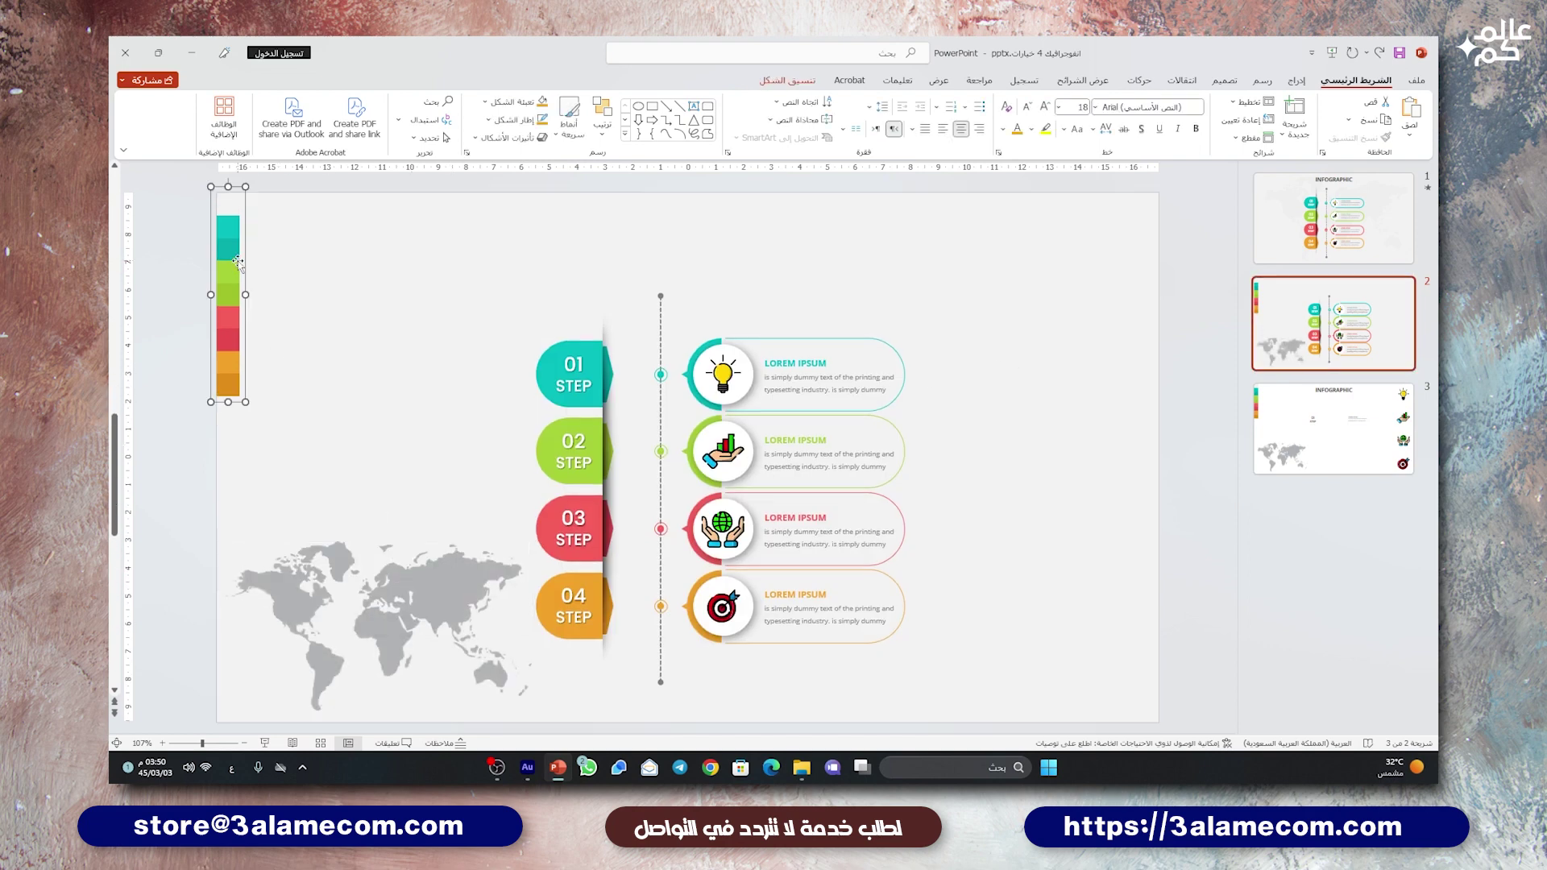
key(Delete)
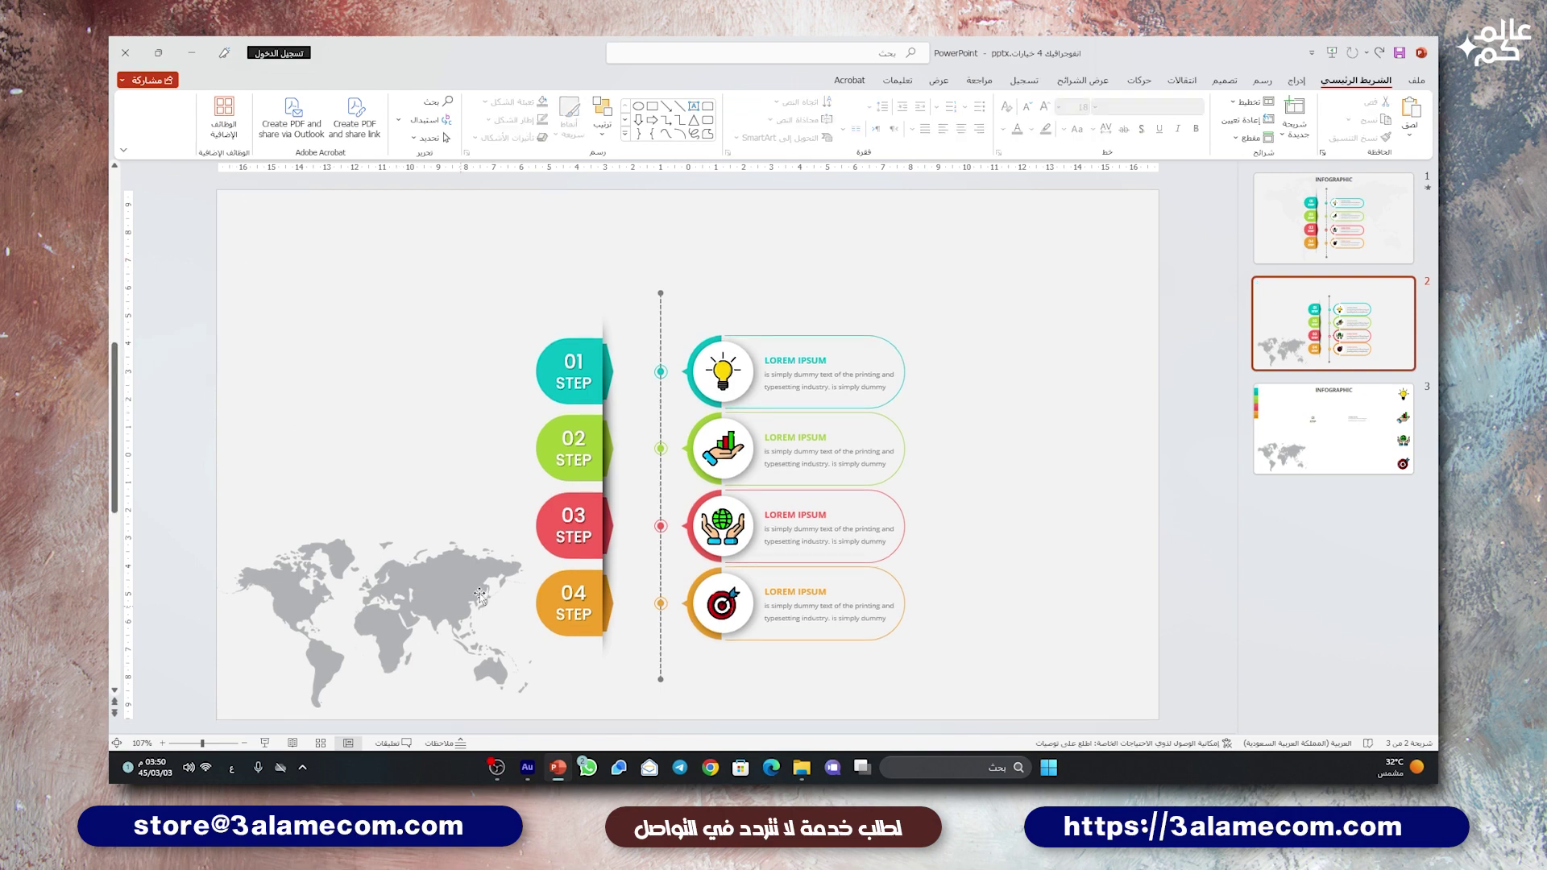
click(1281, 427)
click(1333, 322)
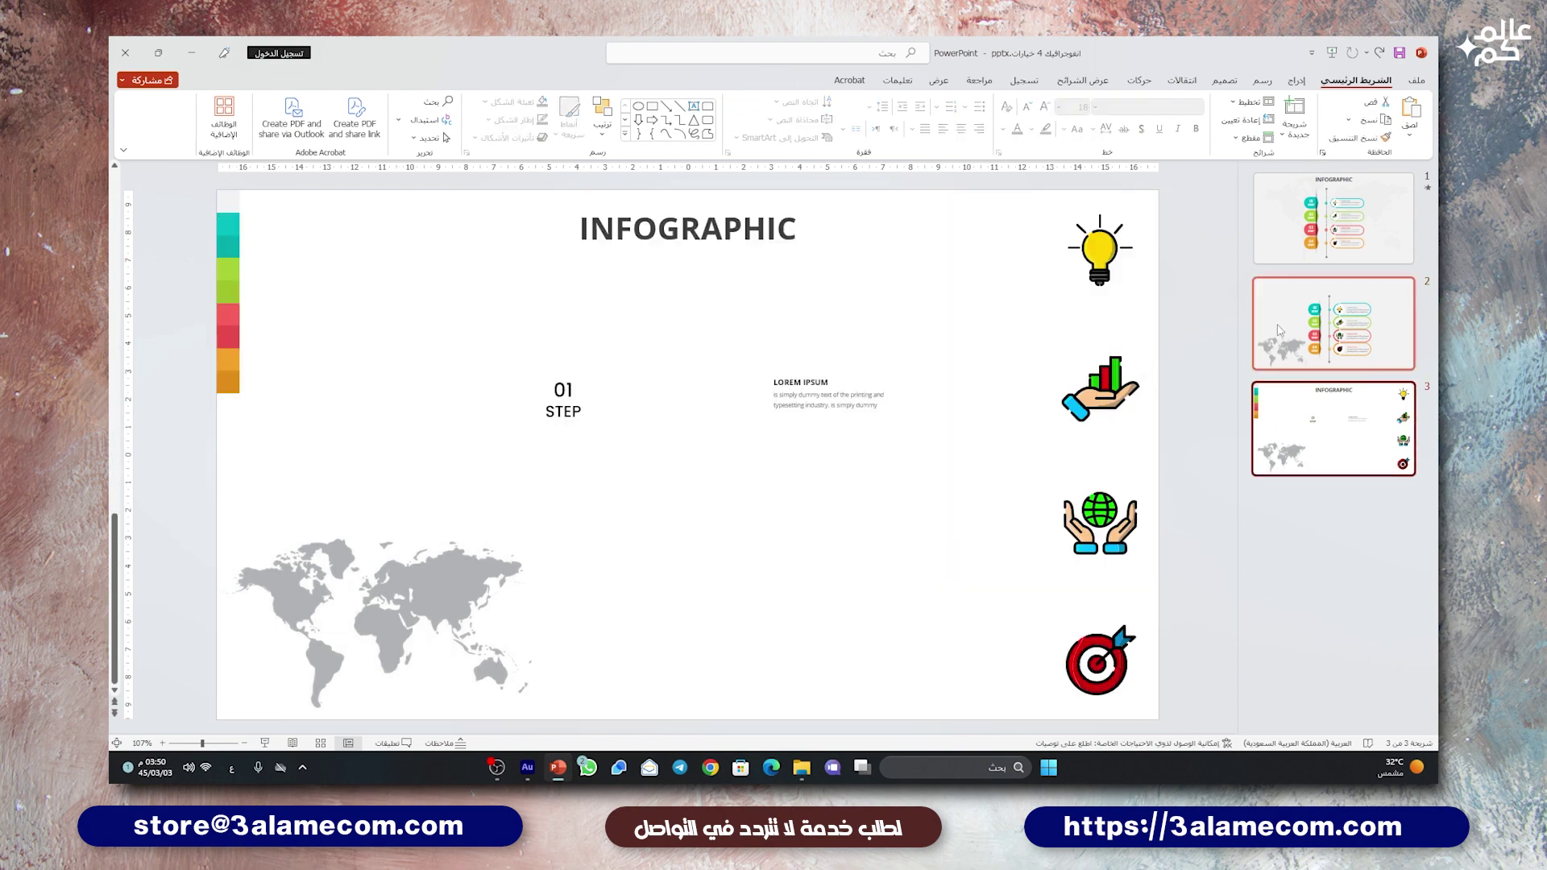
Step: Stretch the world map to fill the slide and centre it horizontally and vertically
click(486, 639)
drag(529, 542, 1143, 266)
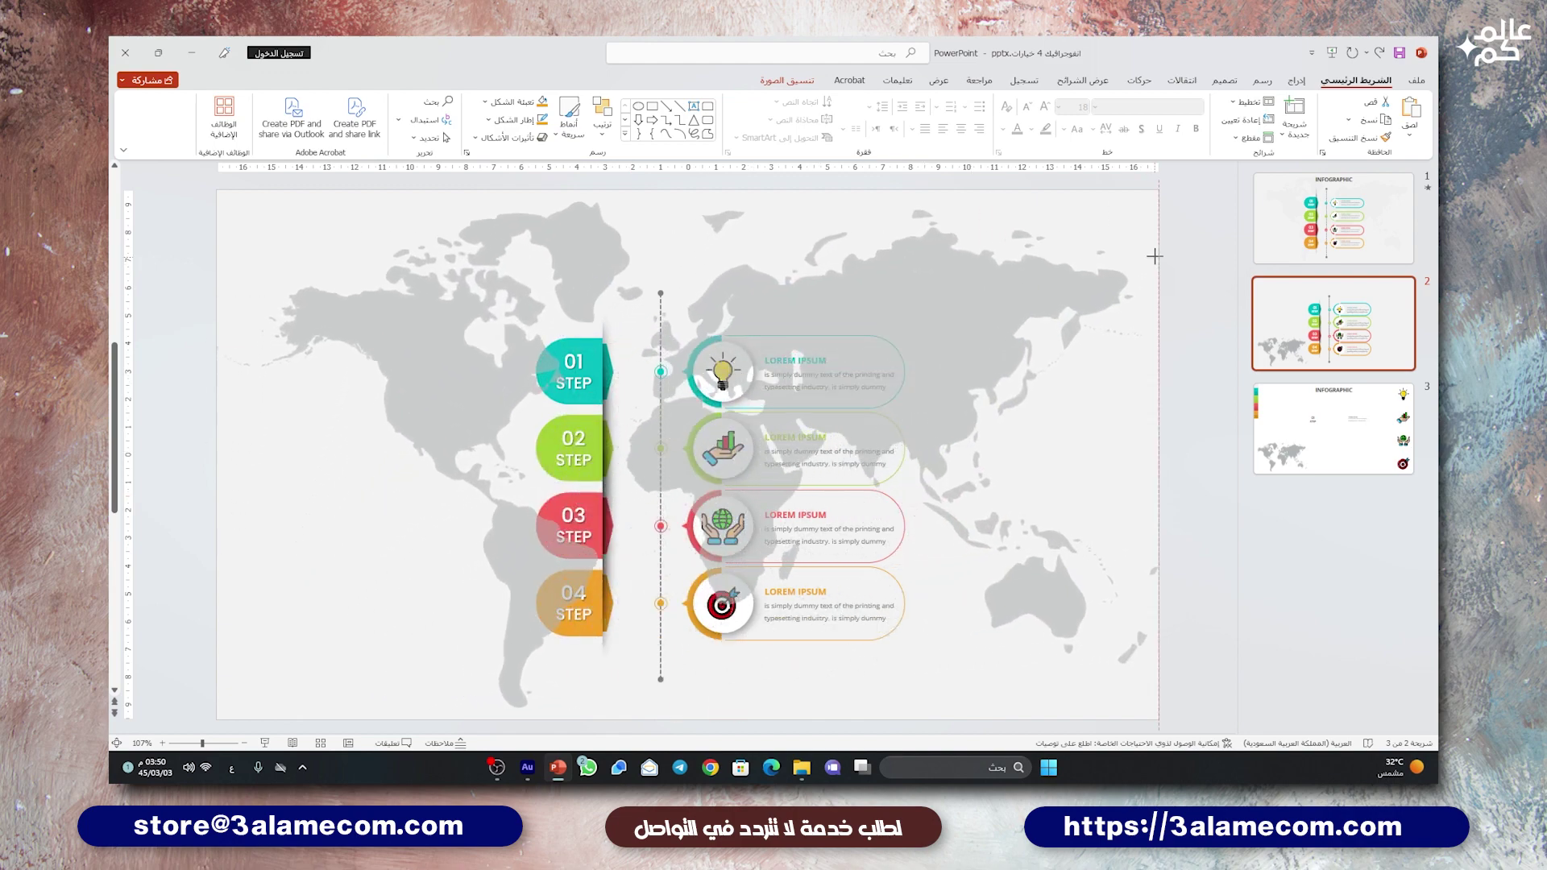
drag(1144, 266, 1155, 256)
click(602, 121)
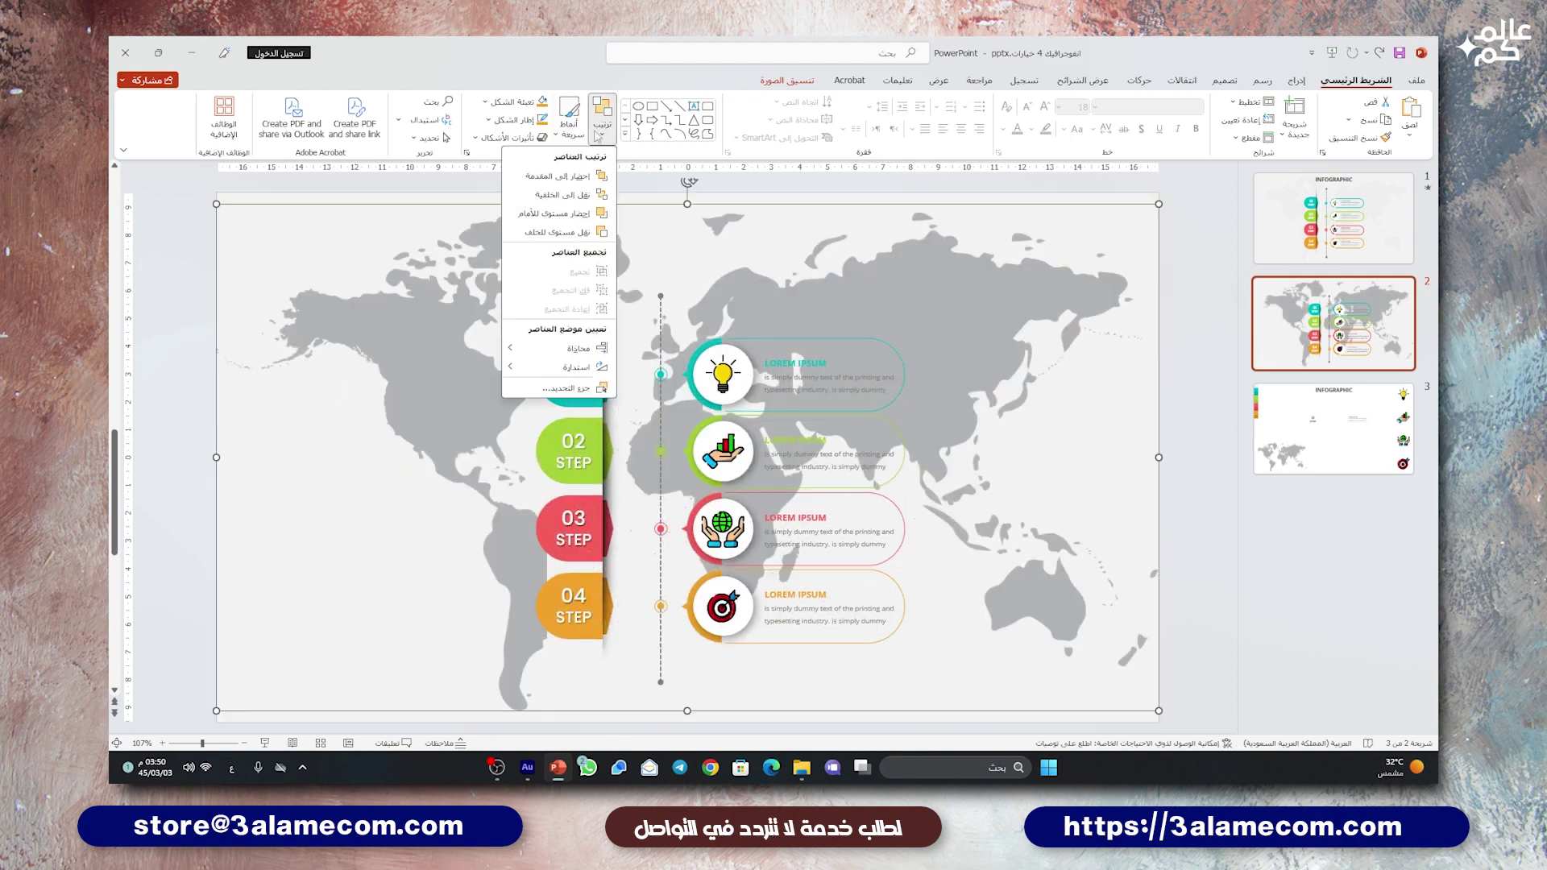
mouse_move(556, 347)
click(493, 373)
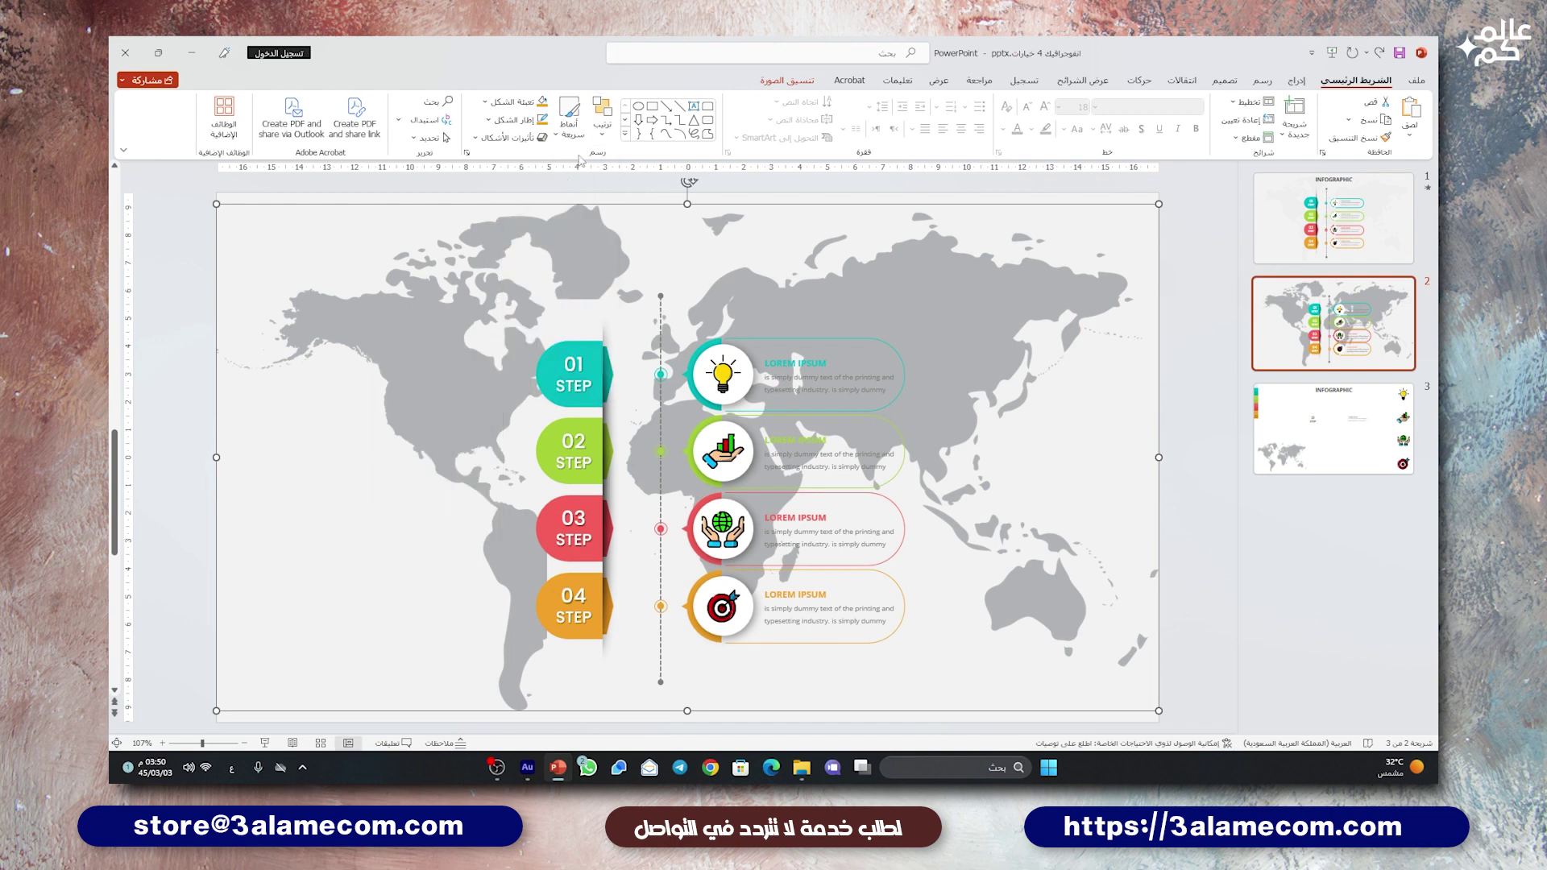
click(602, 120)
click(476, 427)
Step: Set the world map's picture transparency to 90%
click(785, 81)
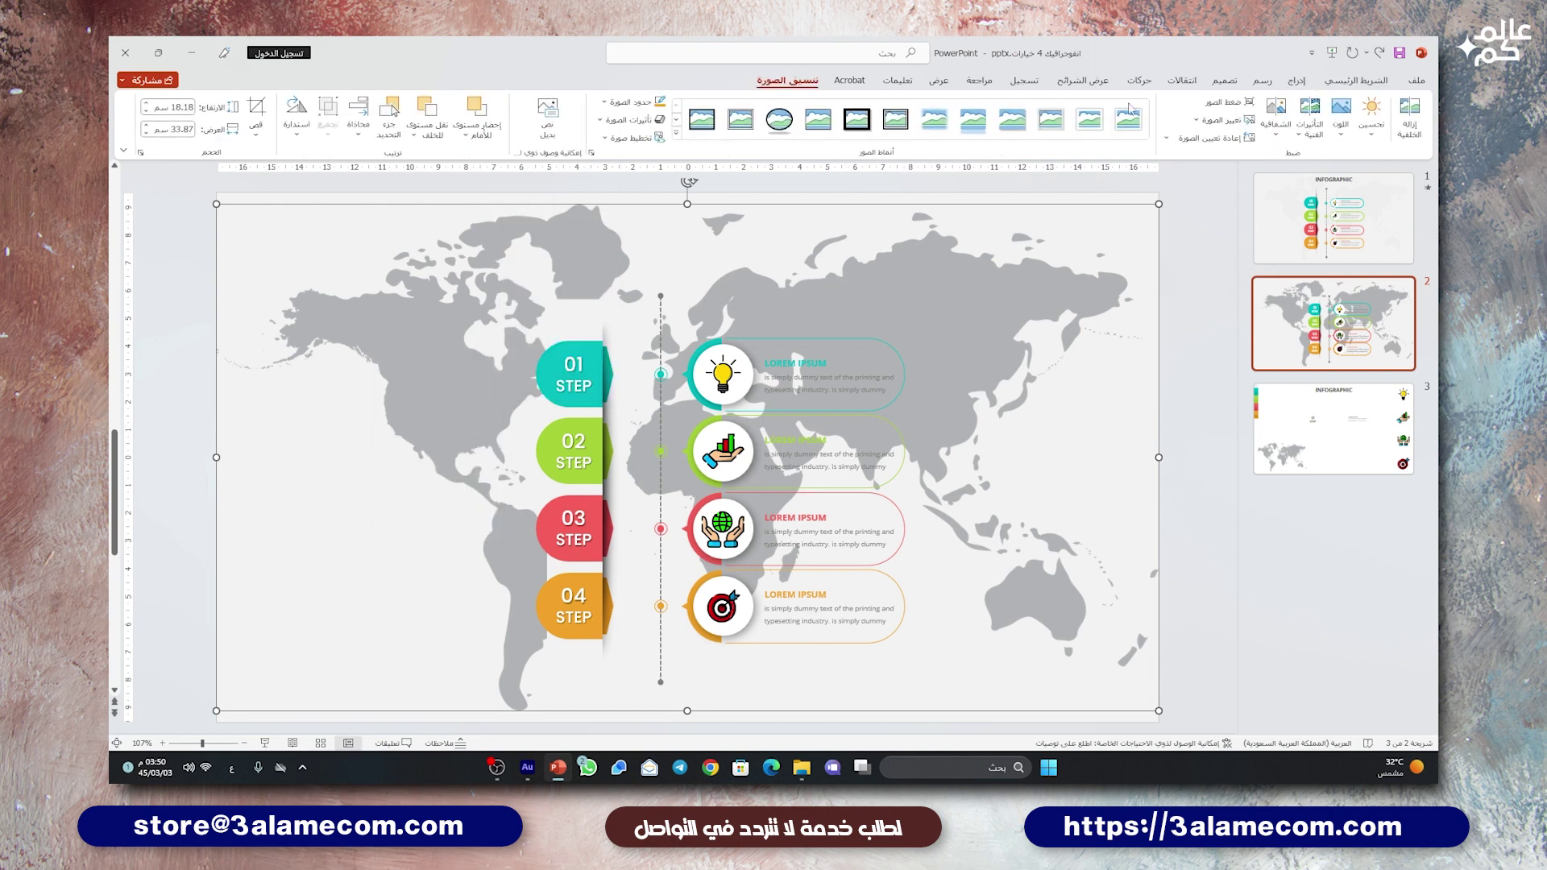
click(1276, 117)
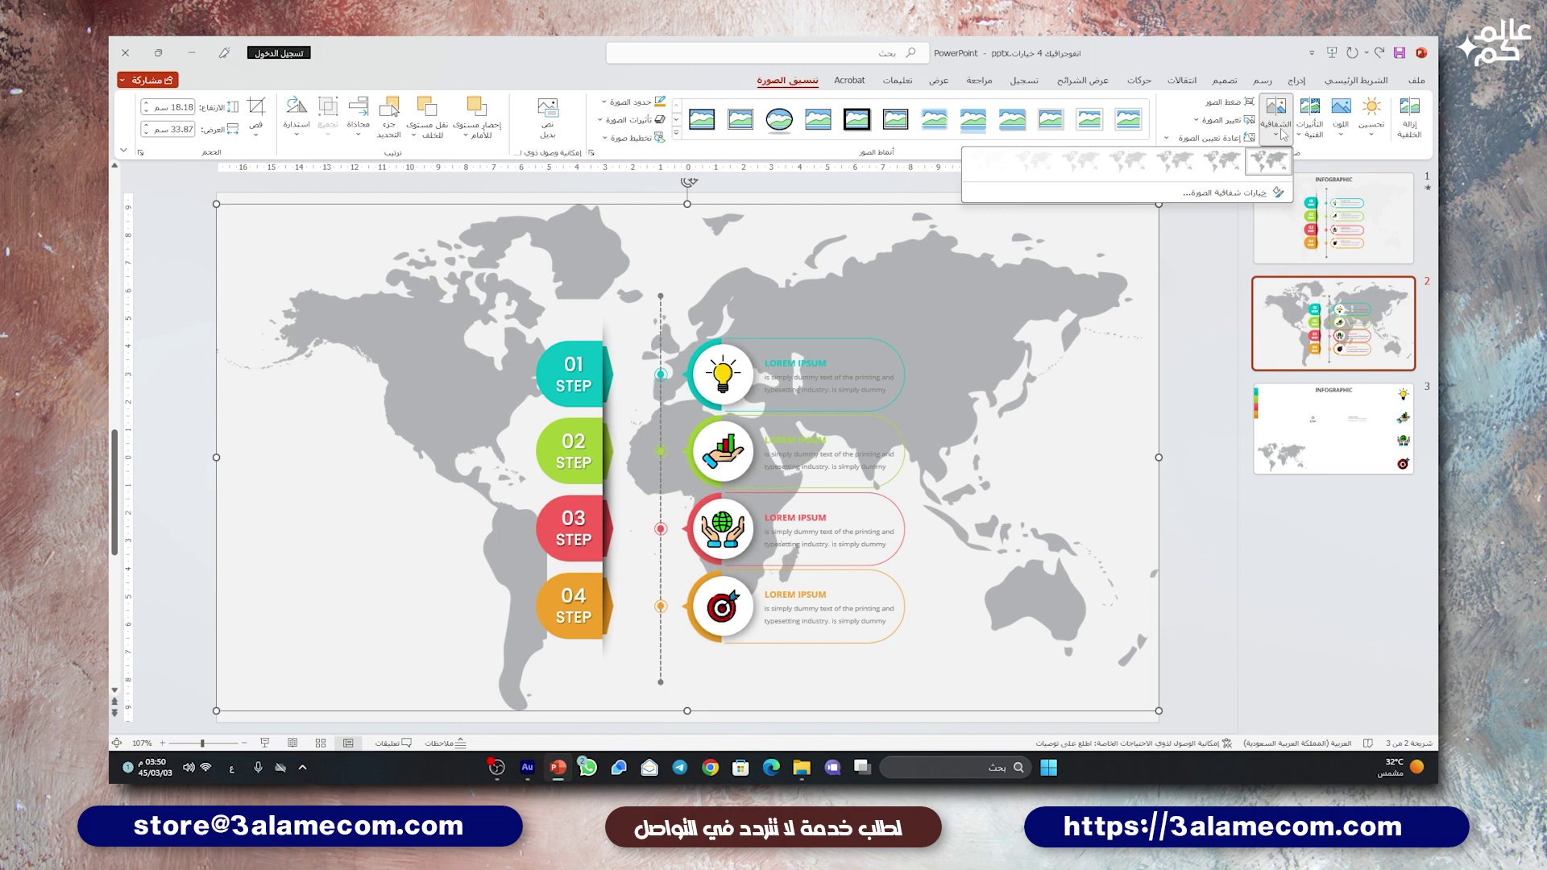
click(1226, 194)
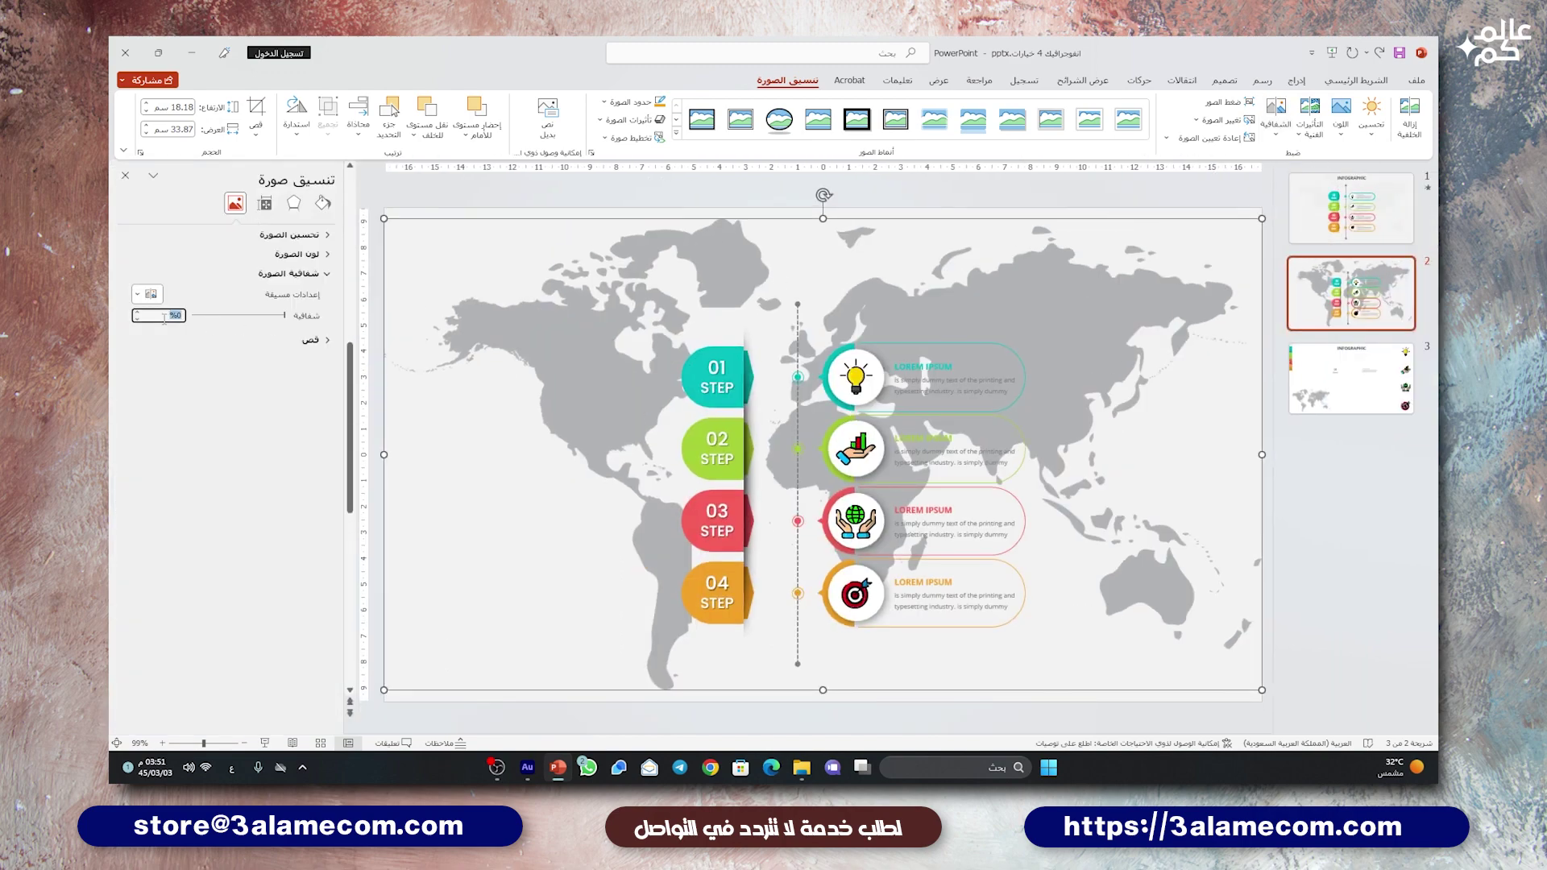
text(90)
key(Return)
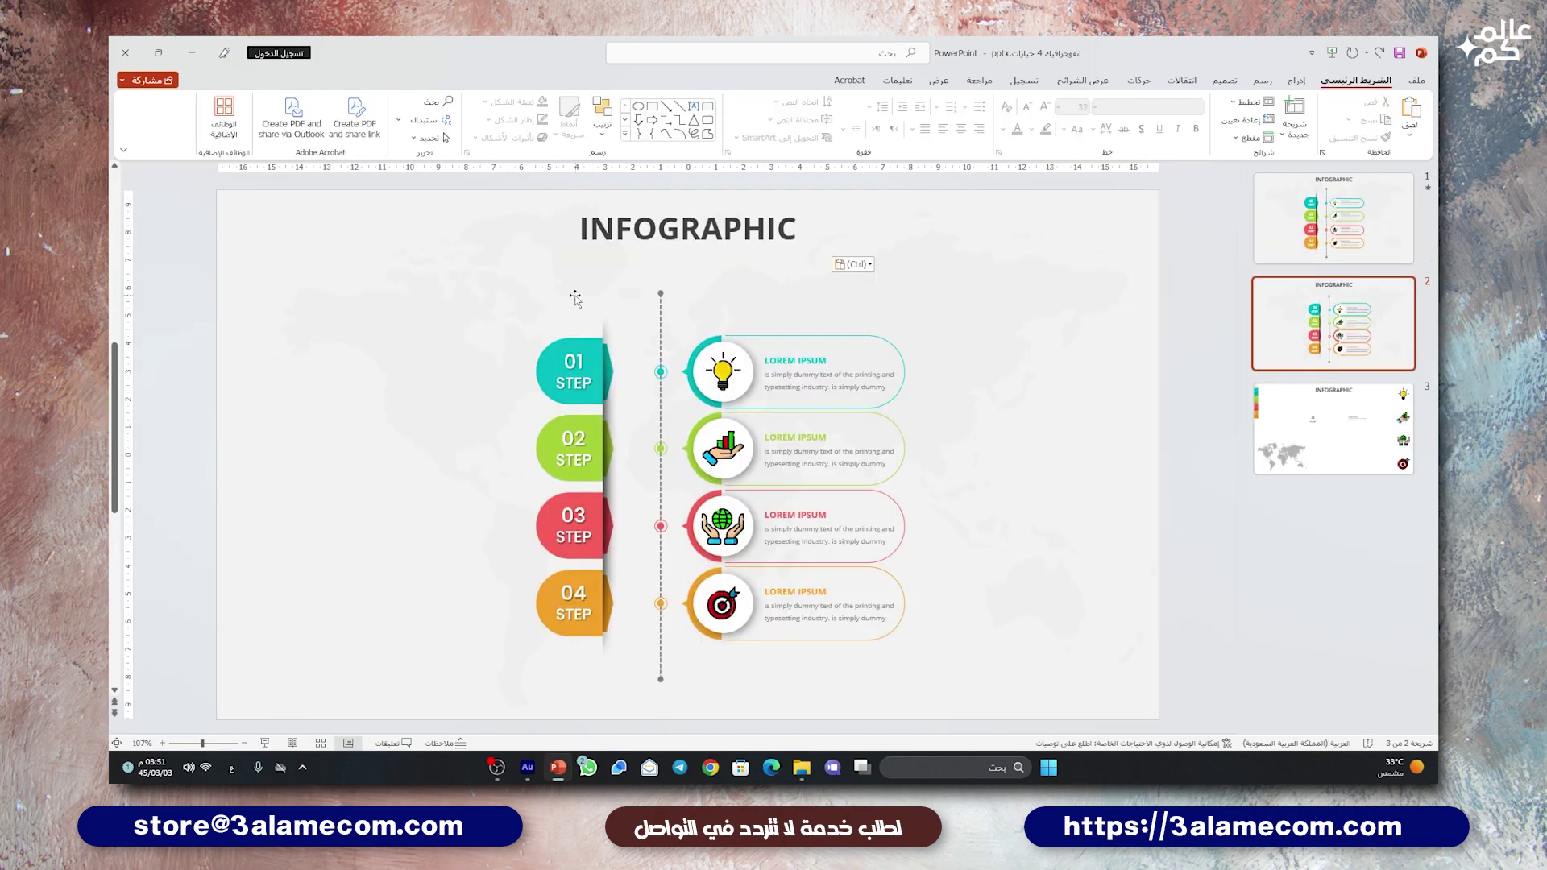
click(589, 323)
click(582, 299)
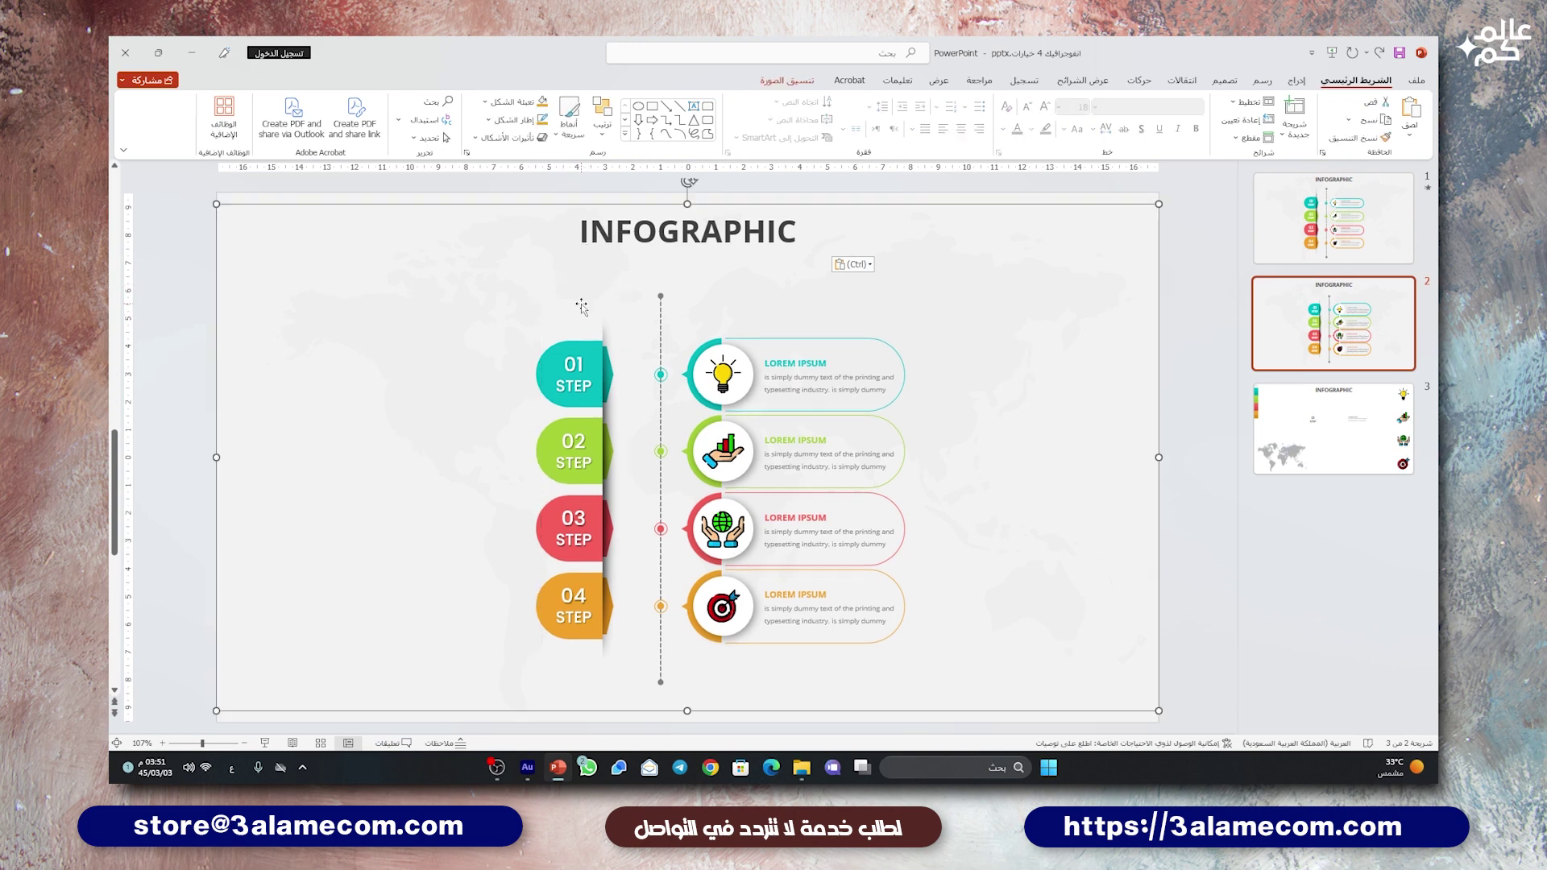
Step: Send the four shadow strips inside the step group to the back, then deselect
click(581, 312)
click(608, 375)
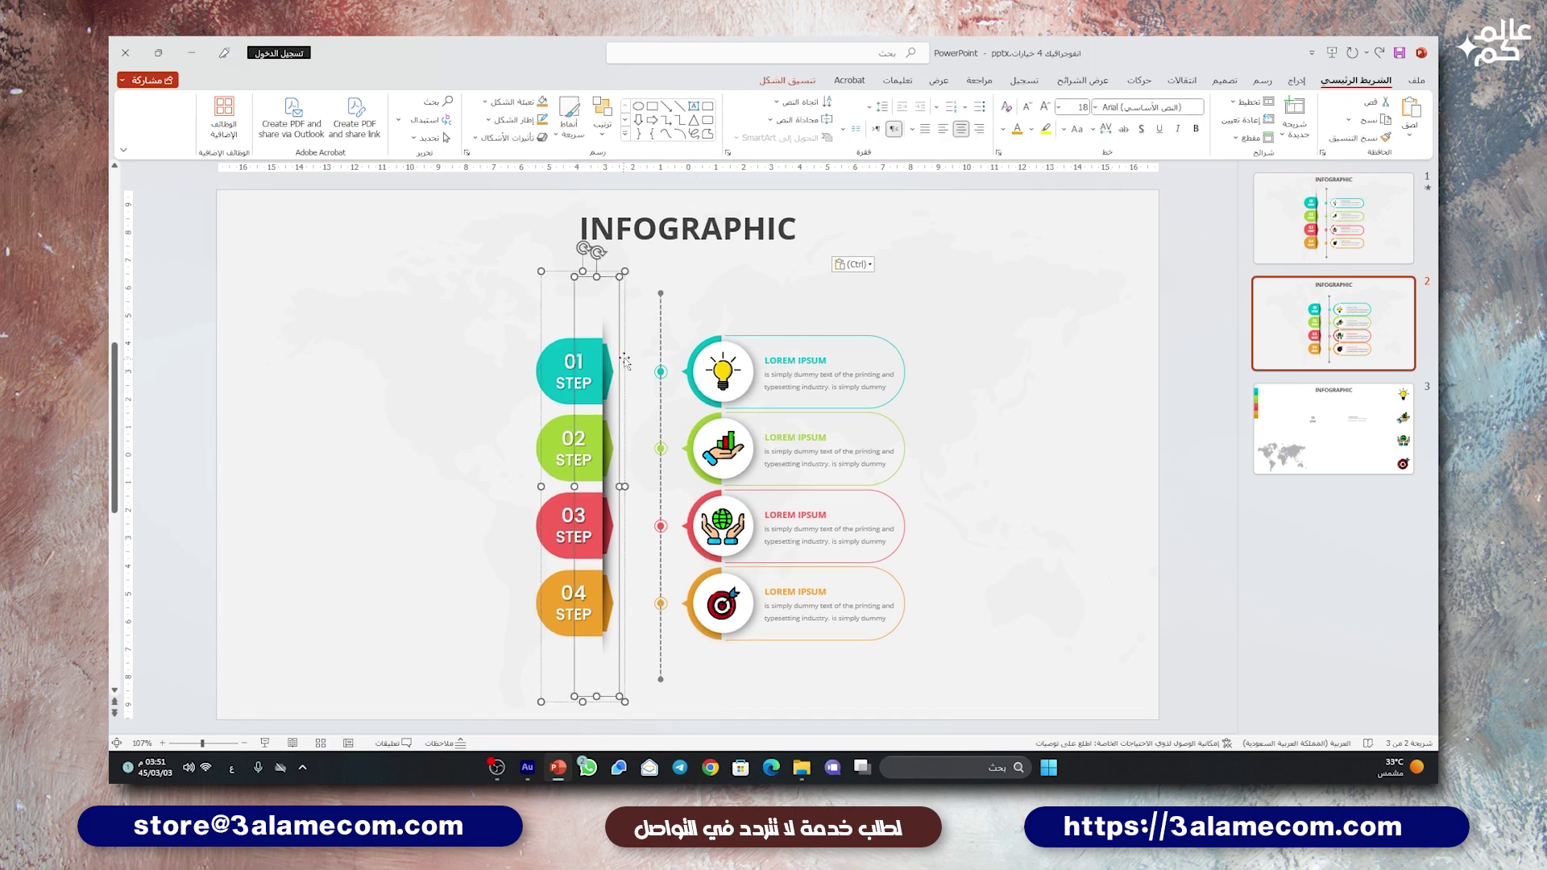
drag(651, 729, 574, 307)
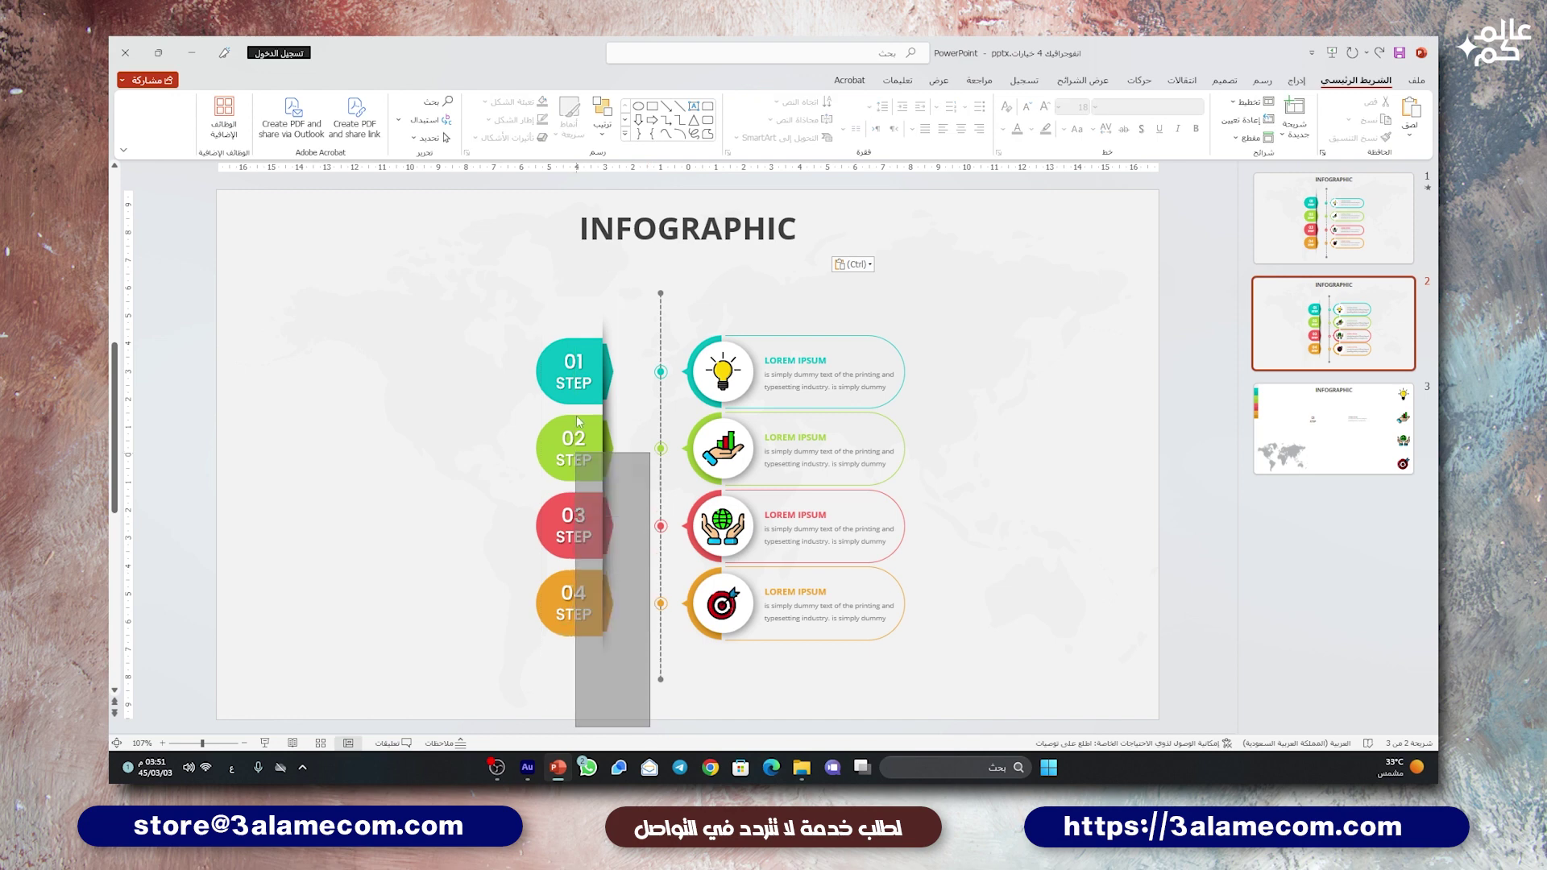
right_click(579, 302)
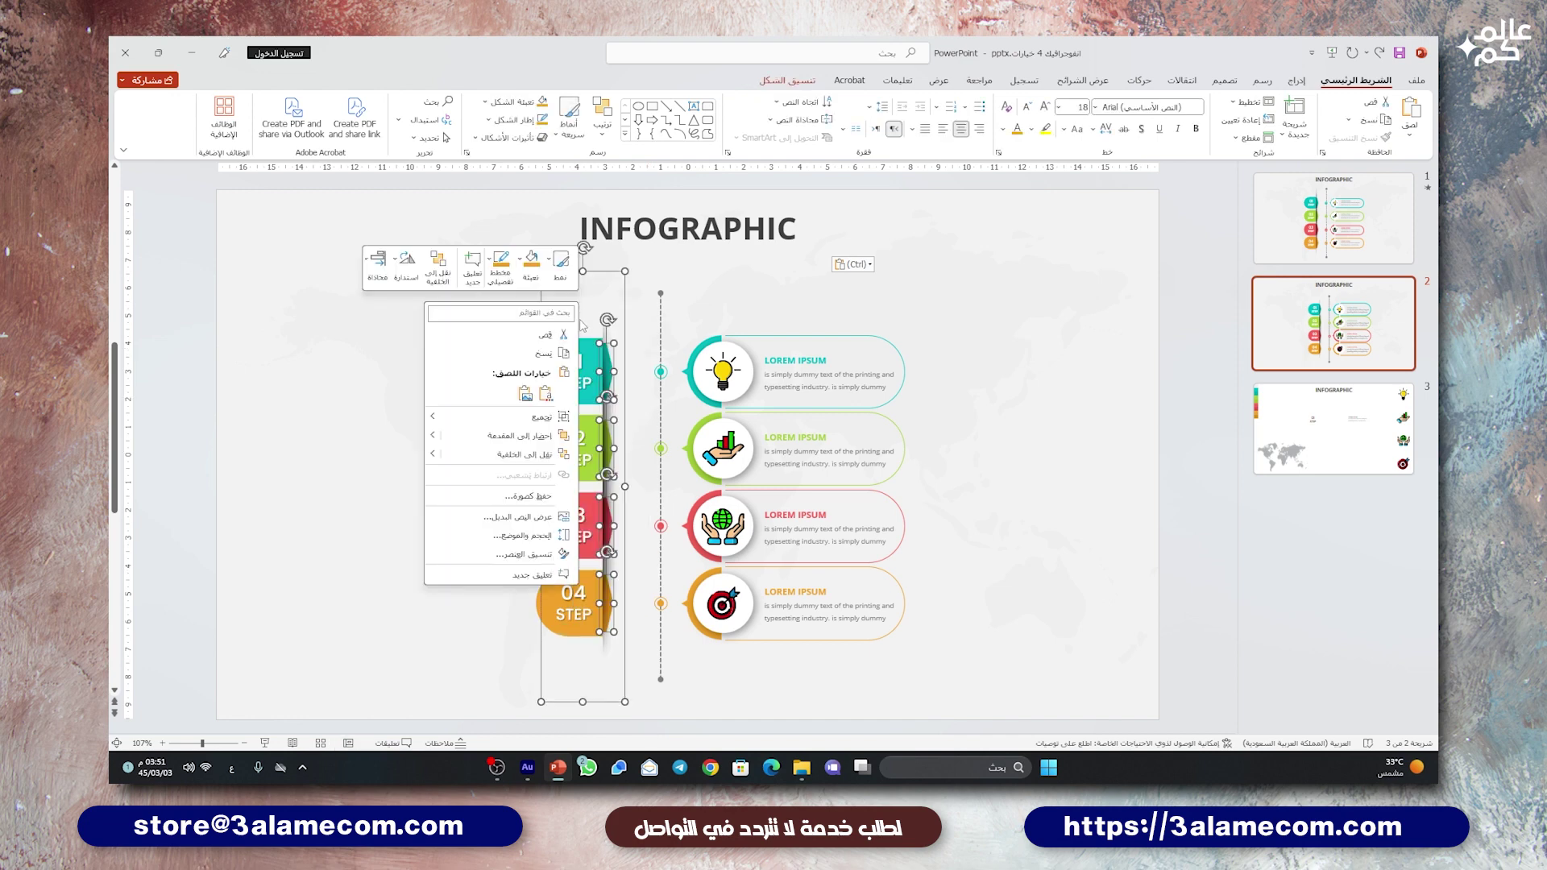
click(540, 455)
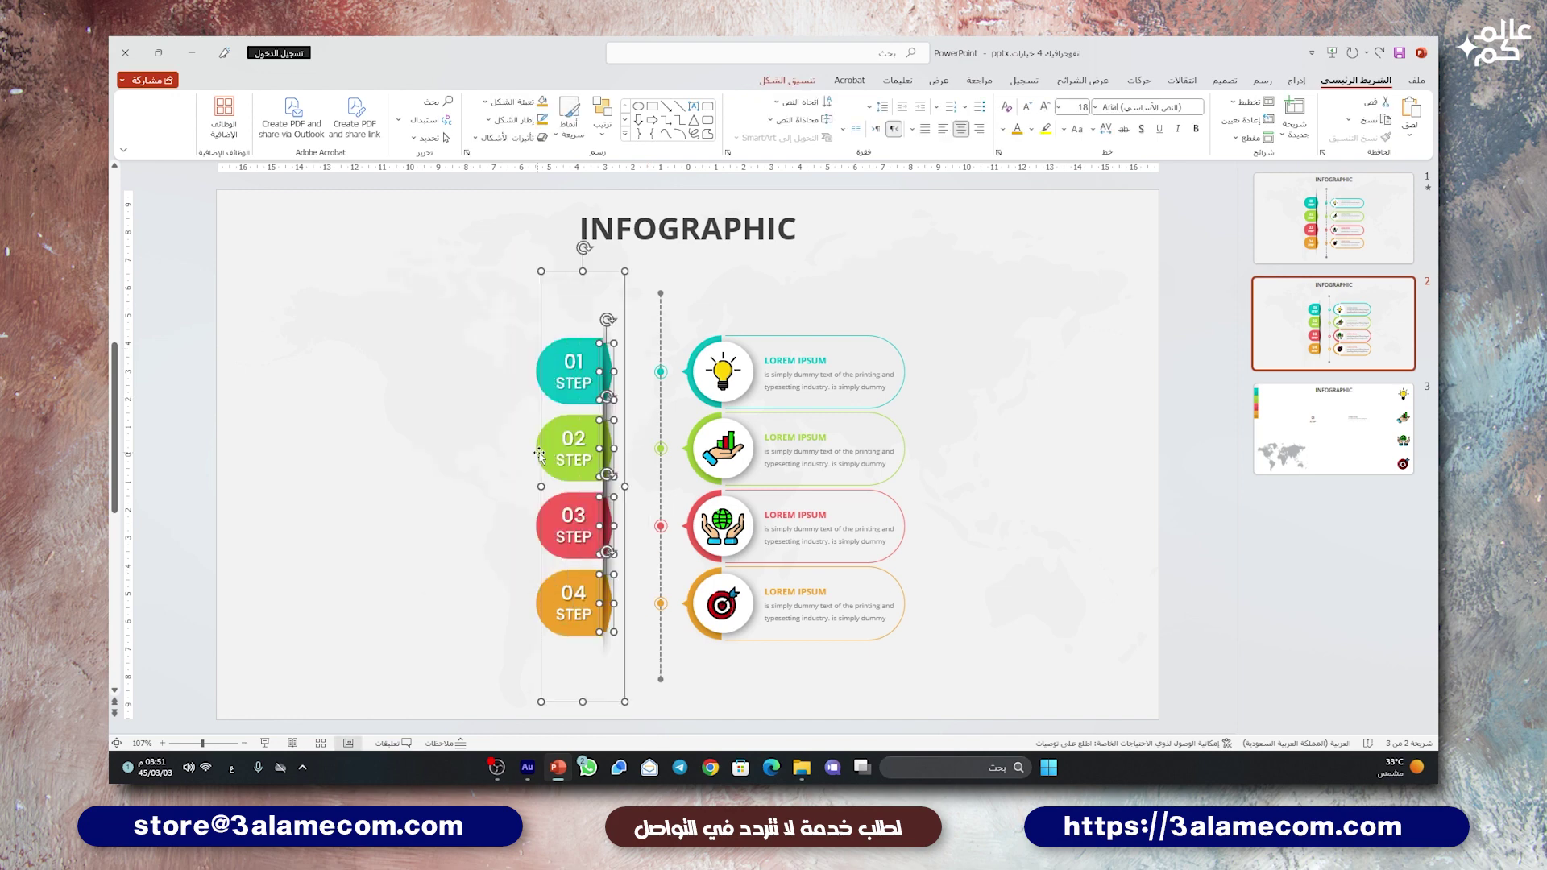
click(307, 404)
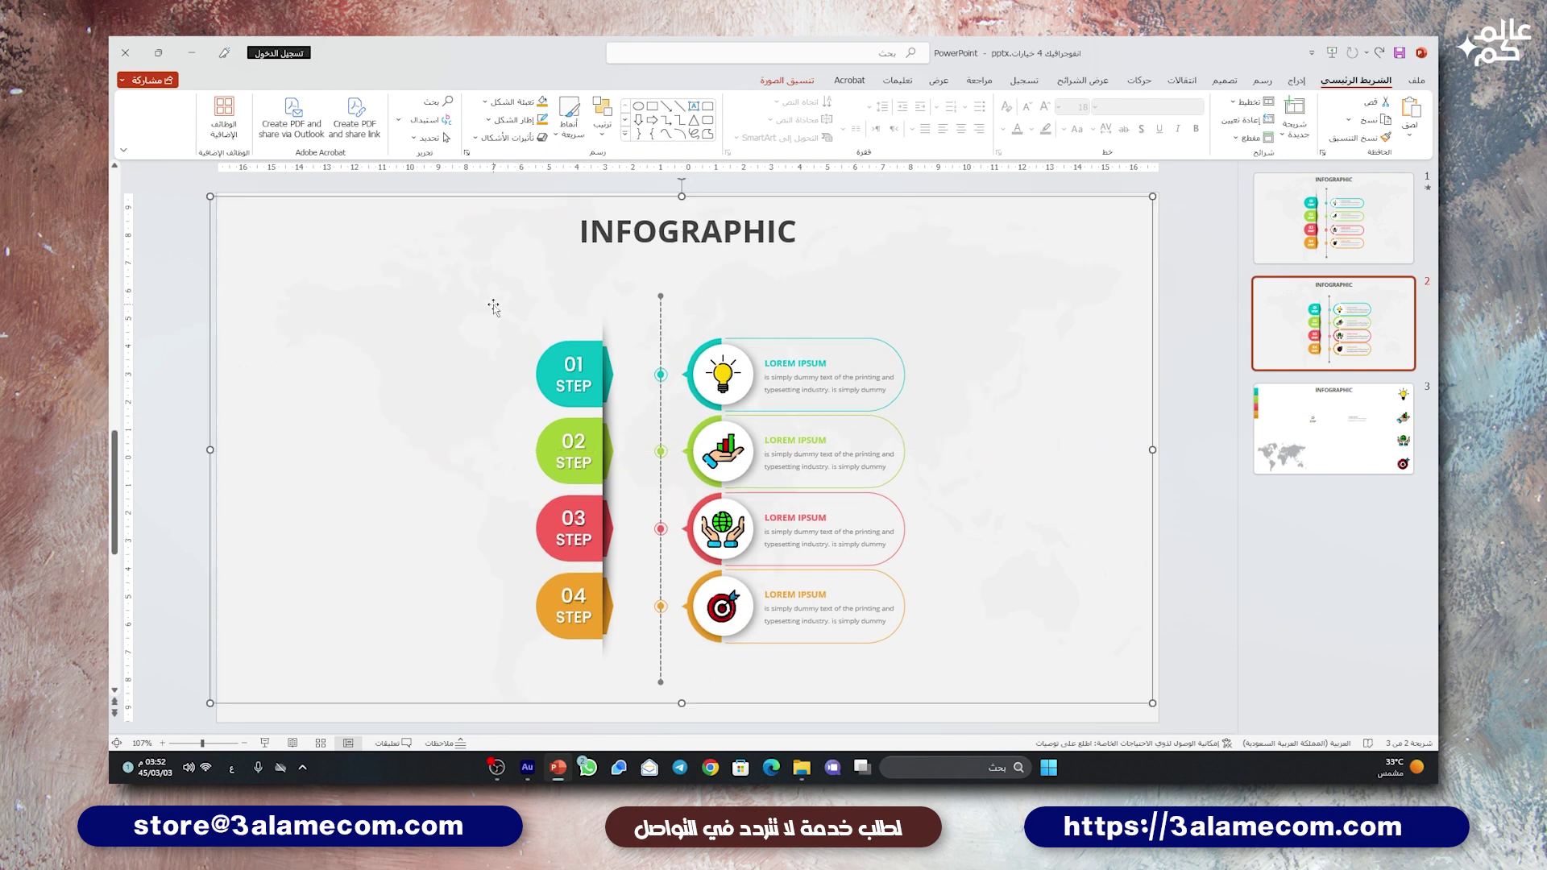
click(210, 415)
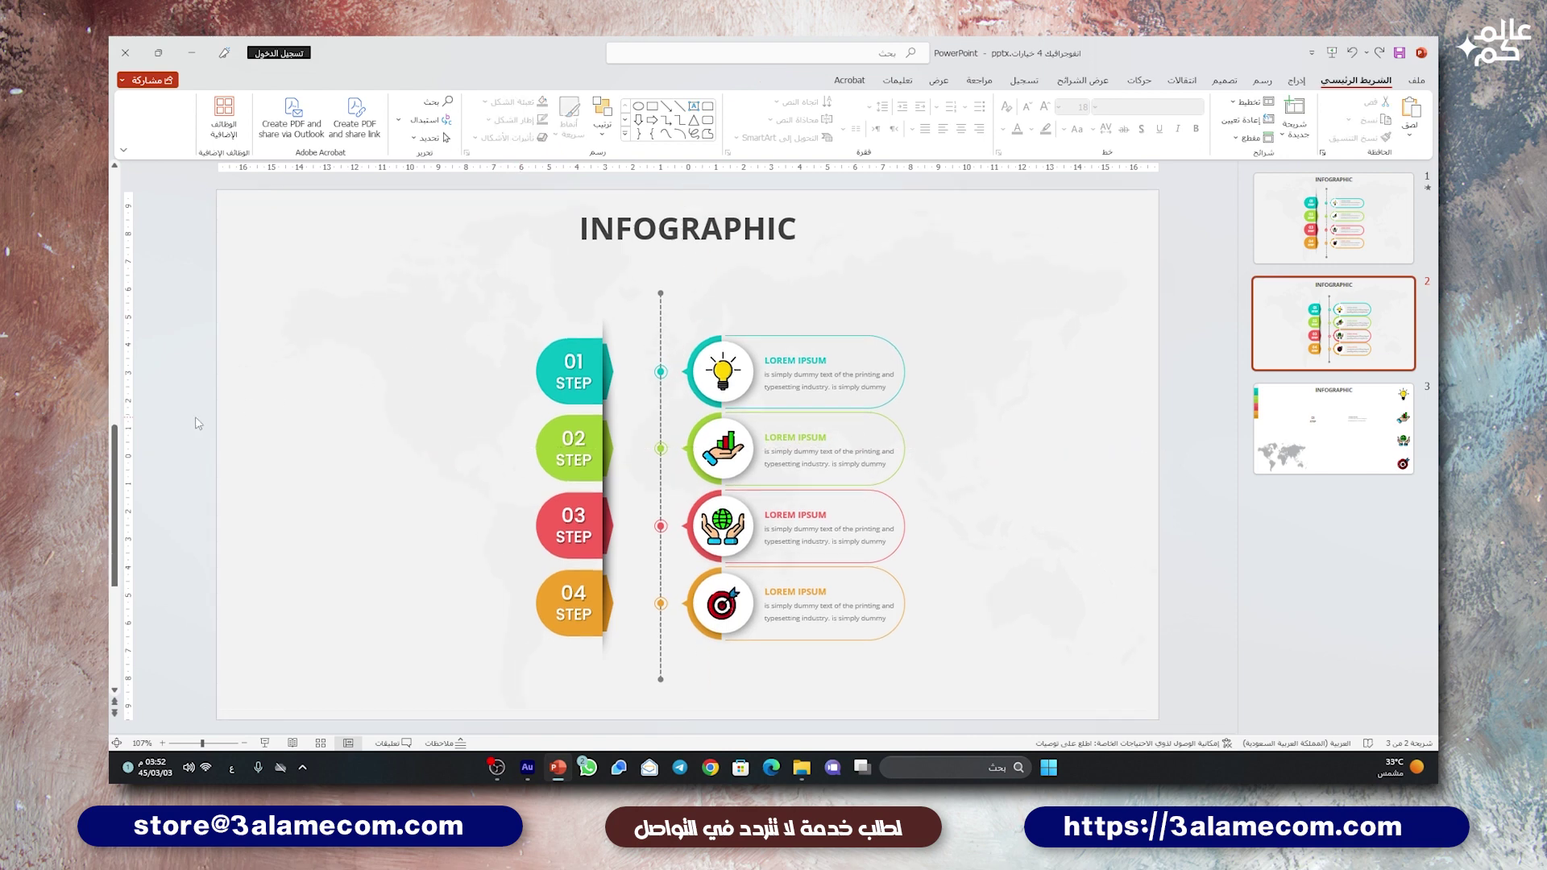
key(alt+shift)
Step: Give the INFOGRAPHIC title and background map a Fade entrance animation
click(782, 235)
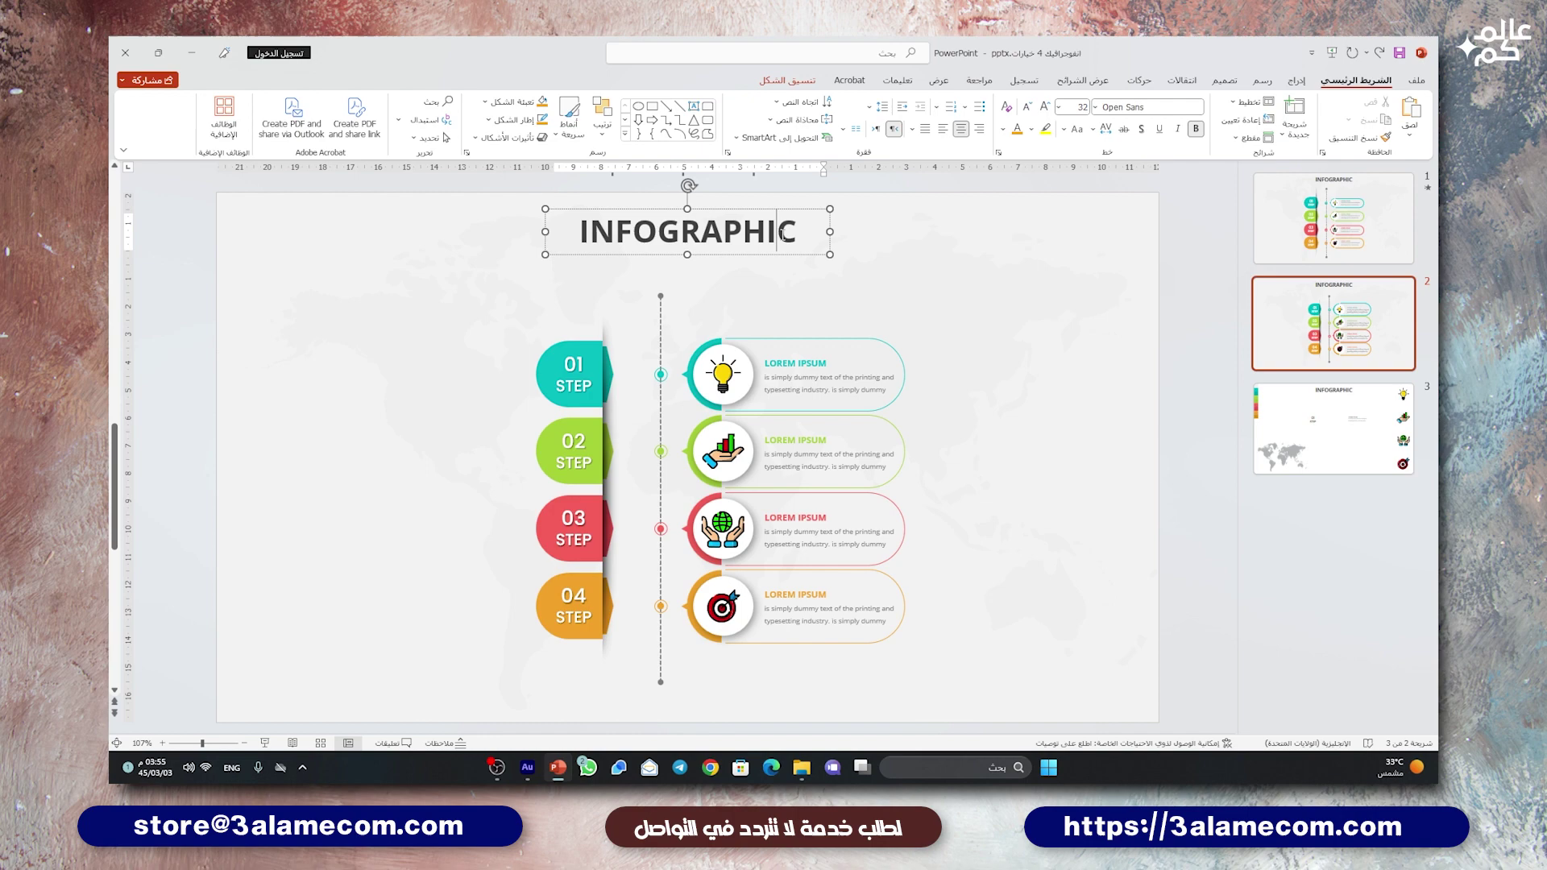
shift+click(860, 266)
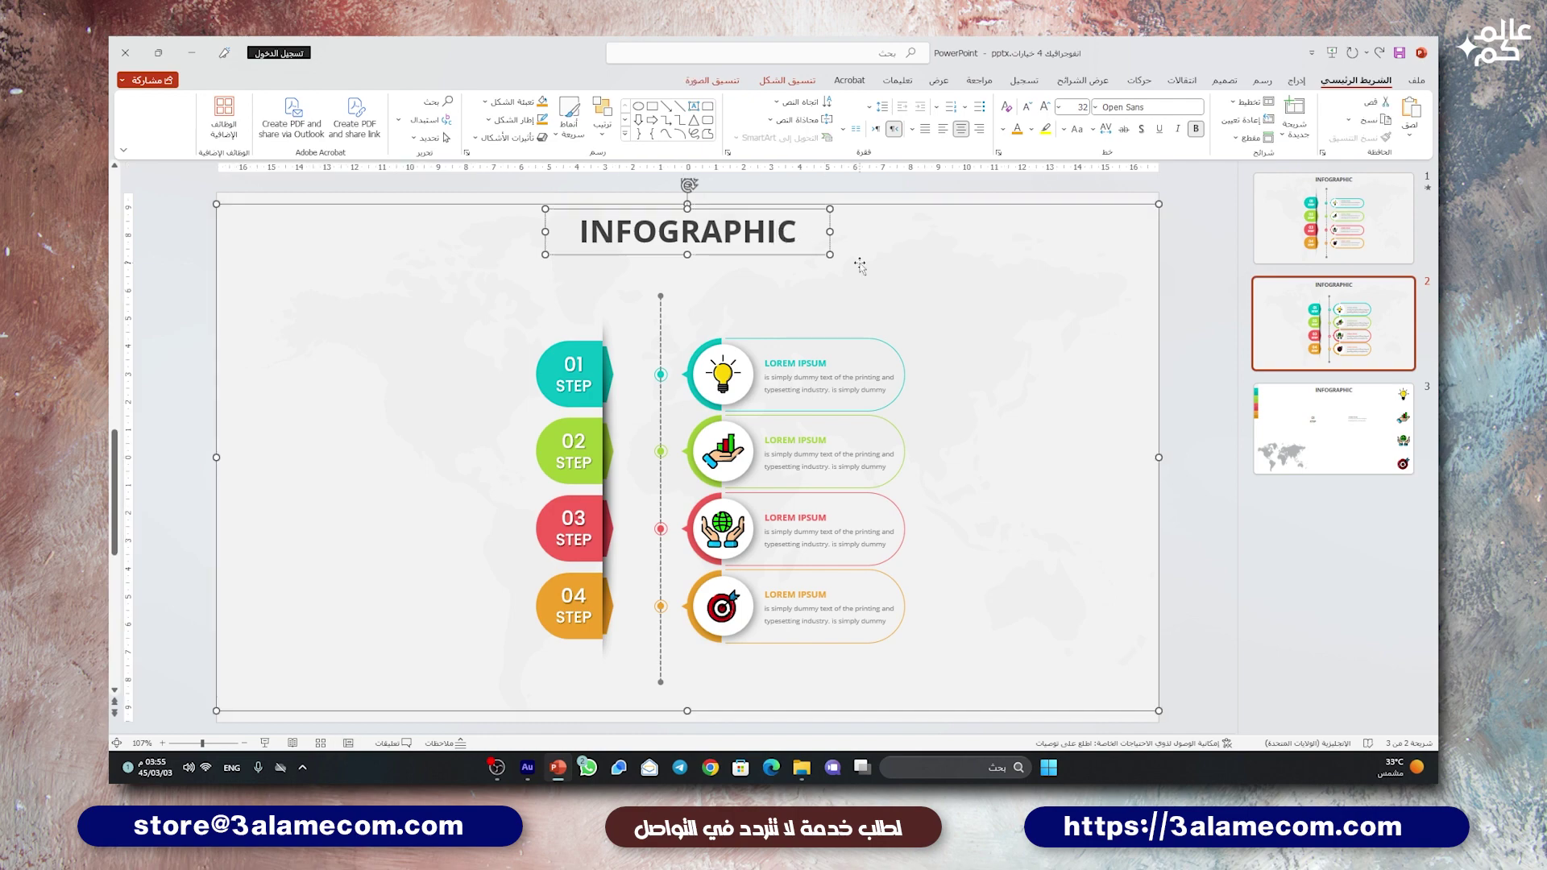
click(1139, 81)
click(1240, 121)
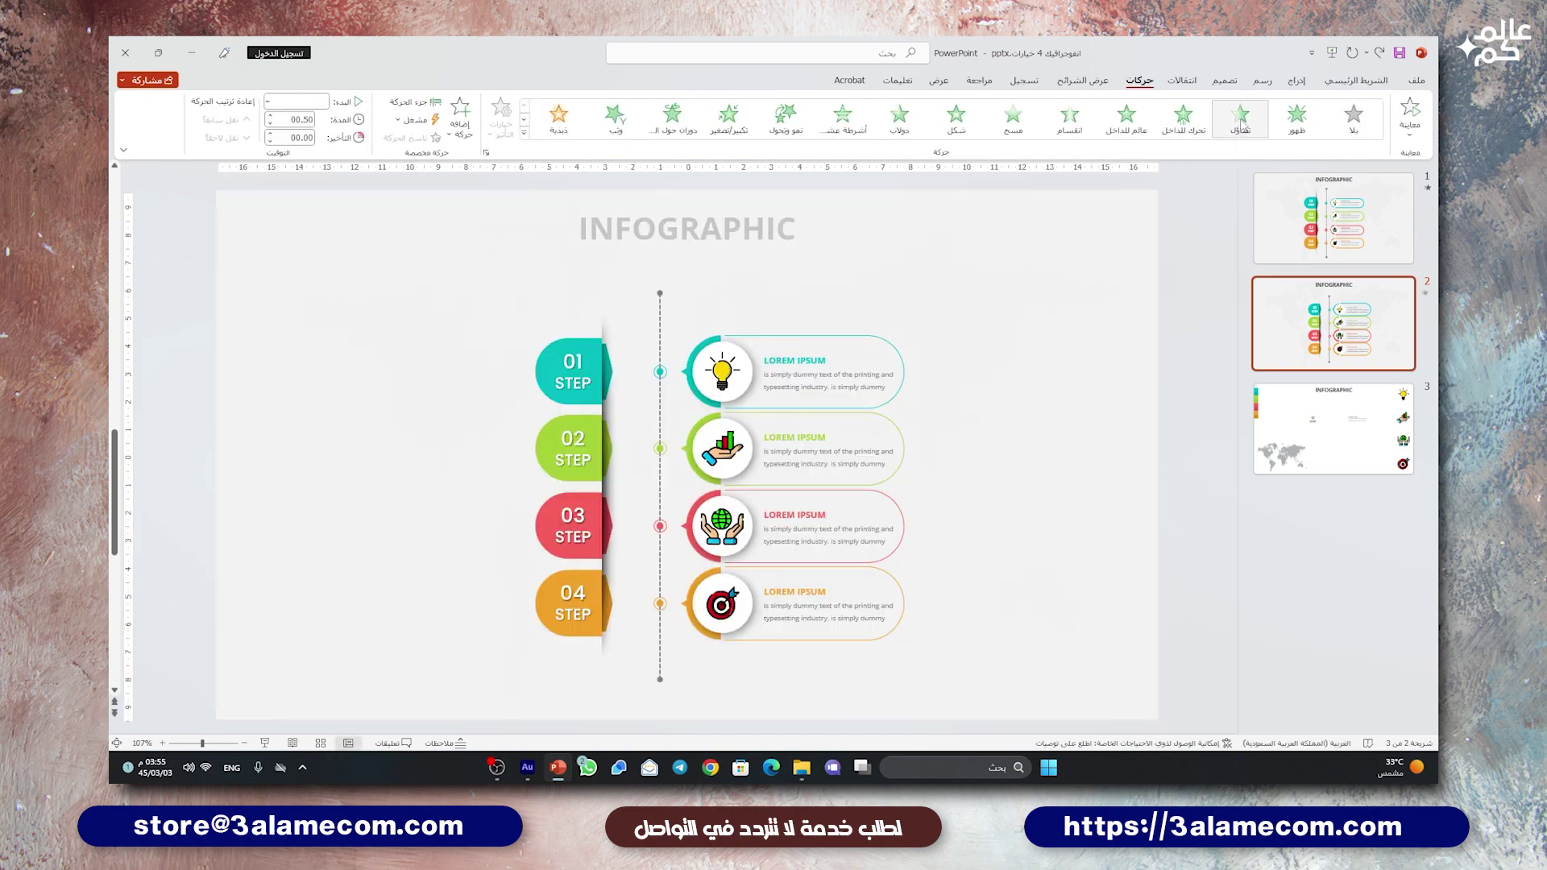
click(412, 102)
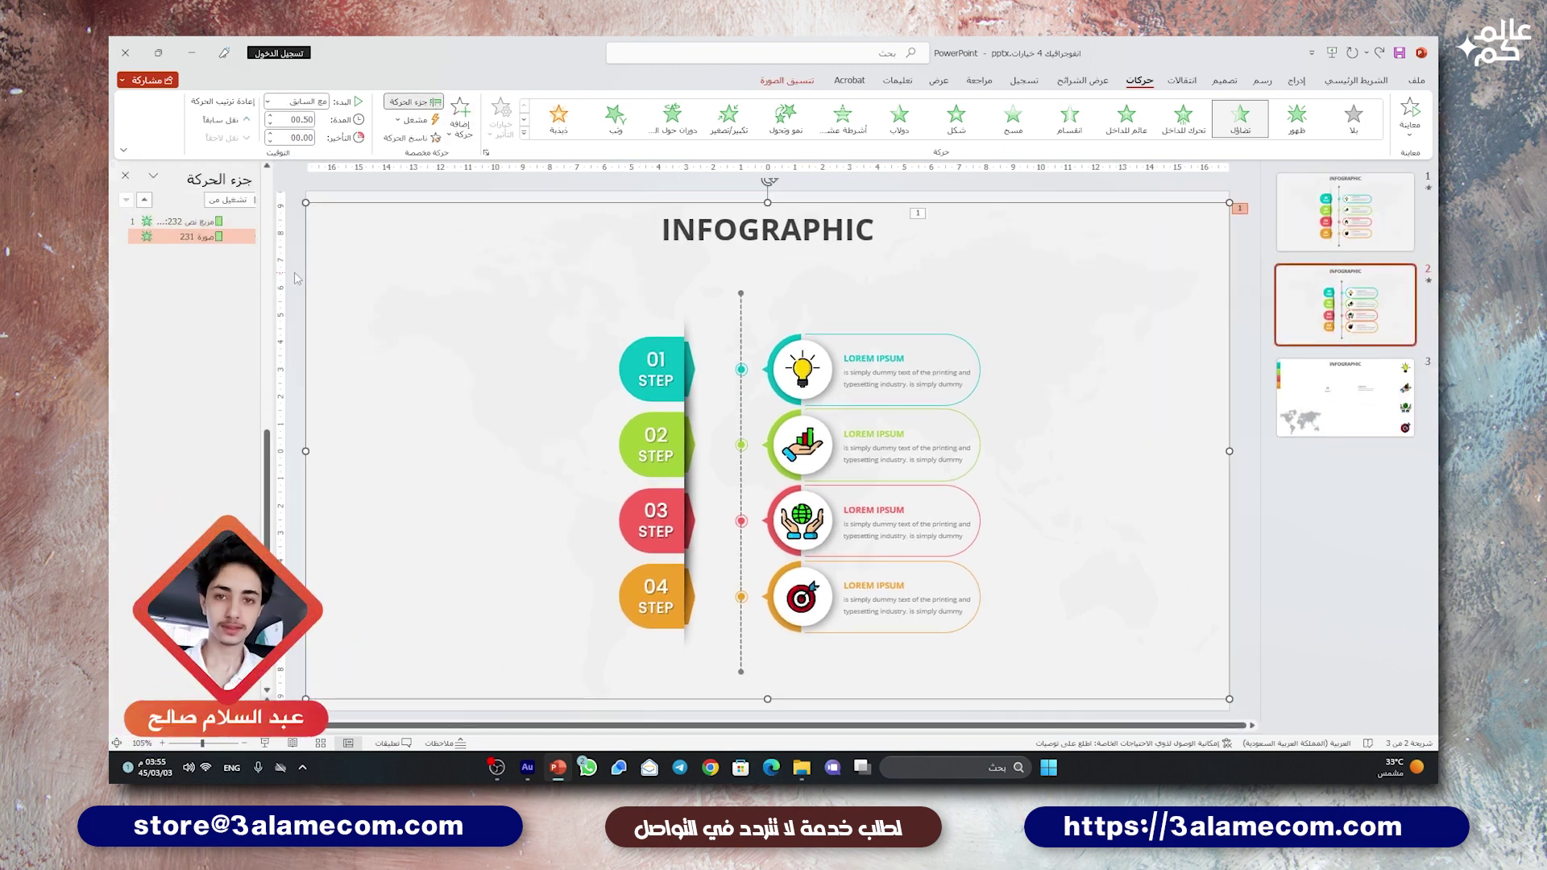
Step: Make the 01 STEP tab fly in from the right
click(654, 374)
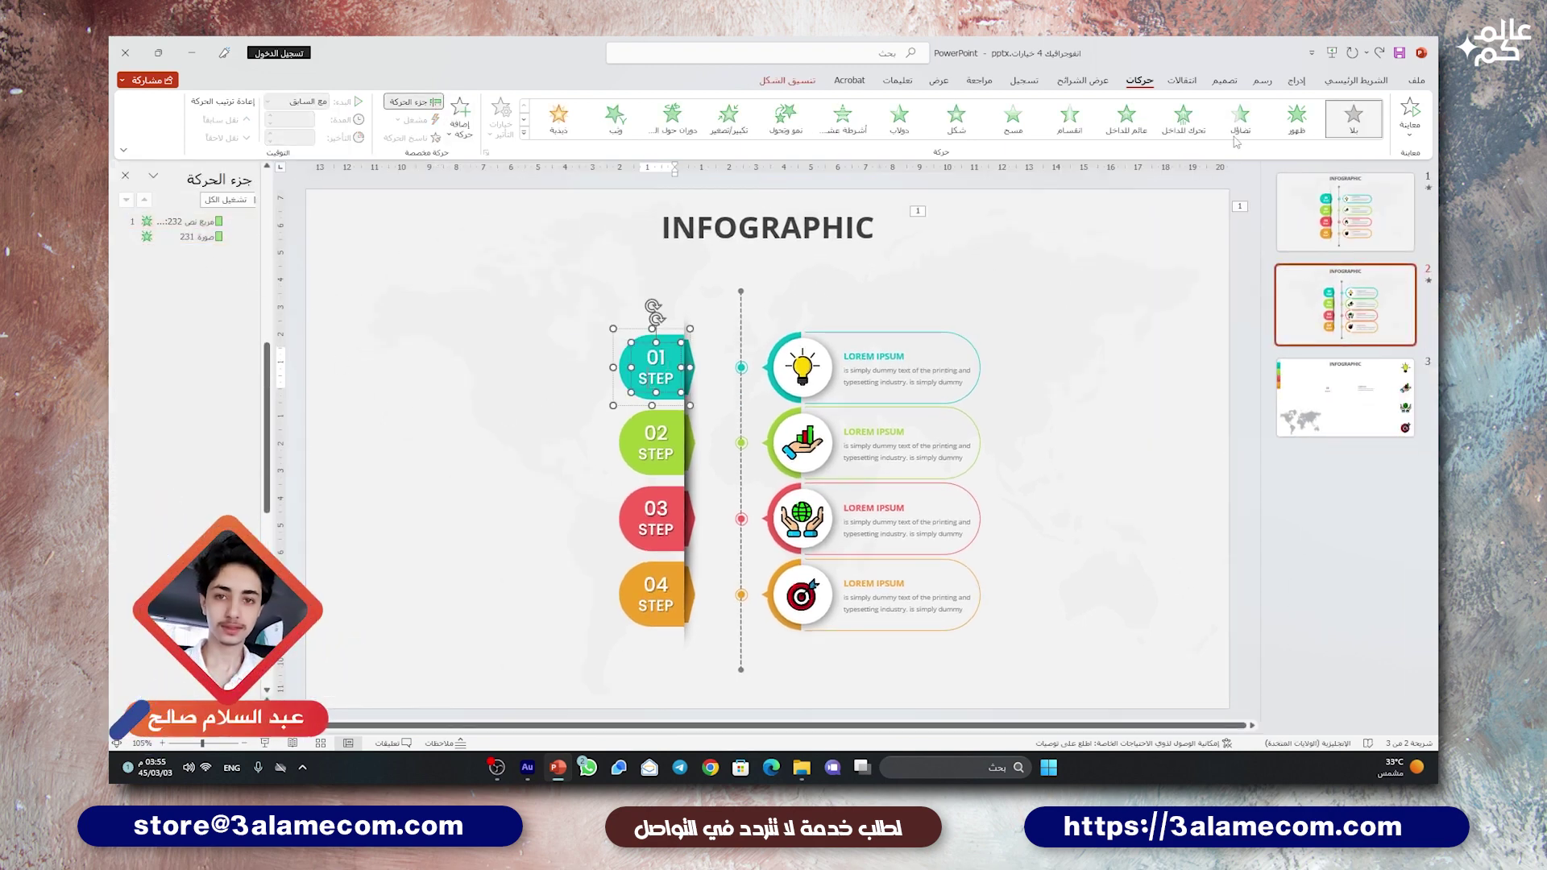
click(1200, 137)
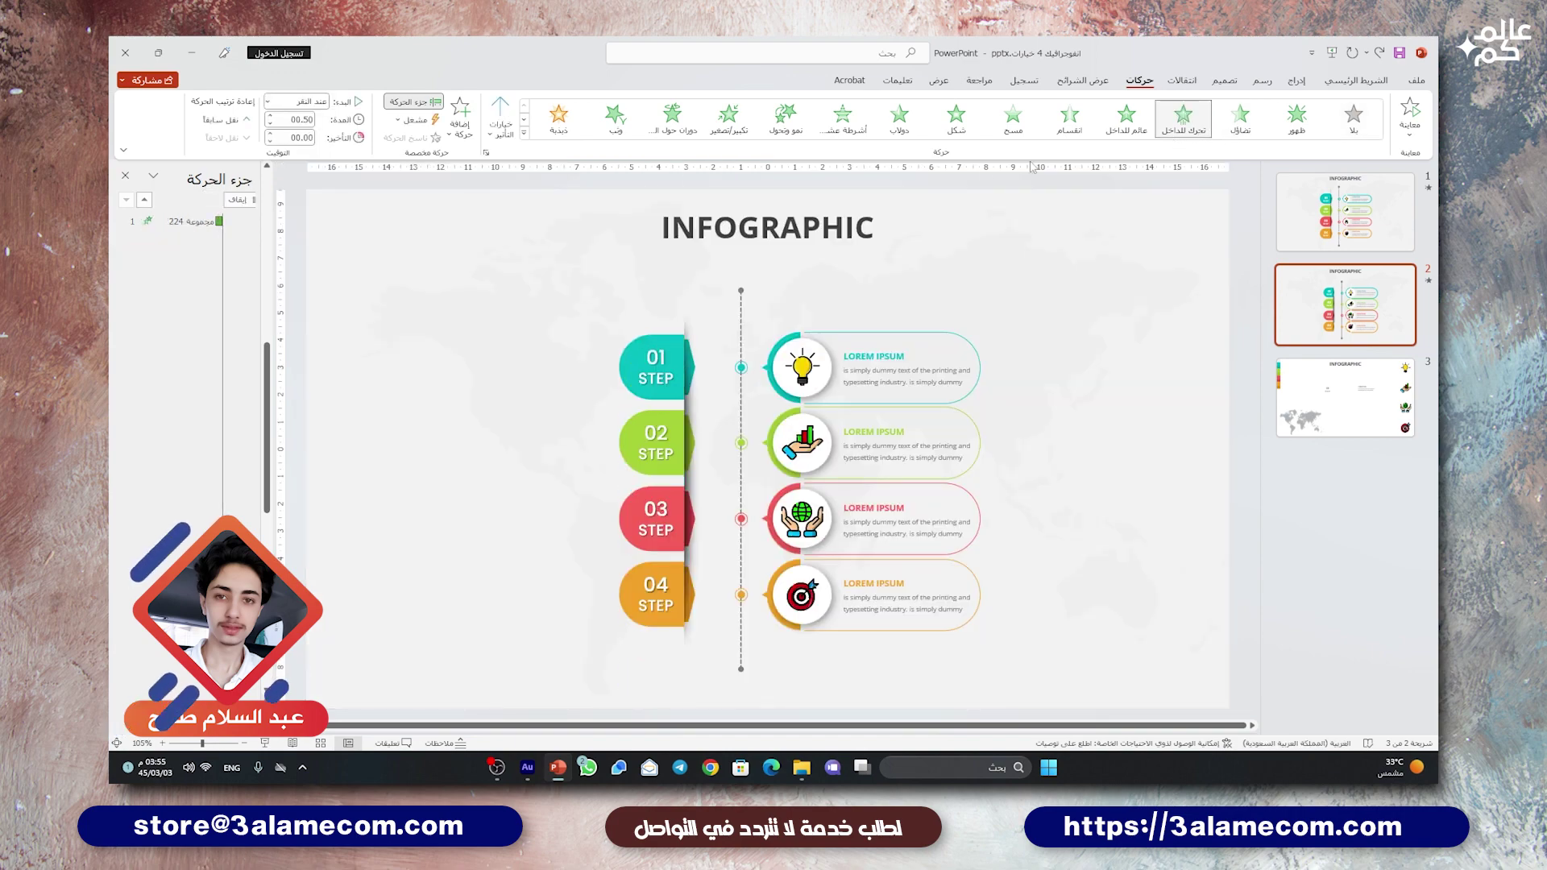
click(499, 121)
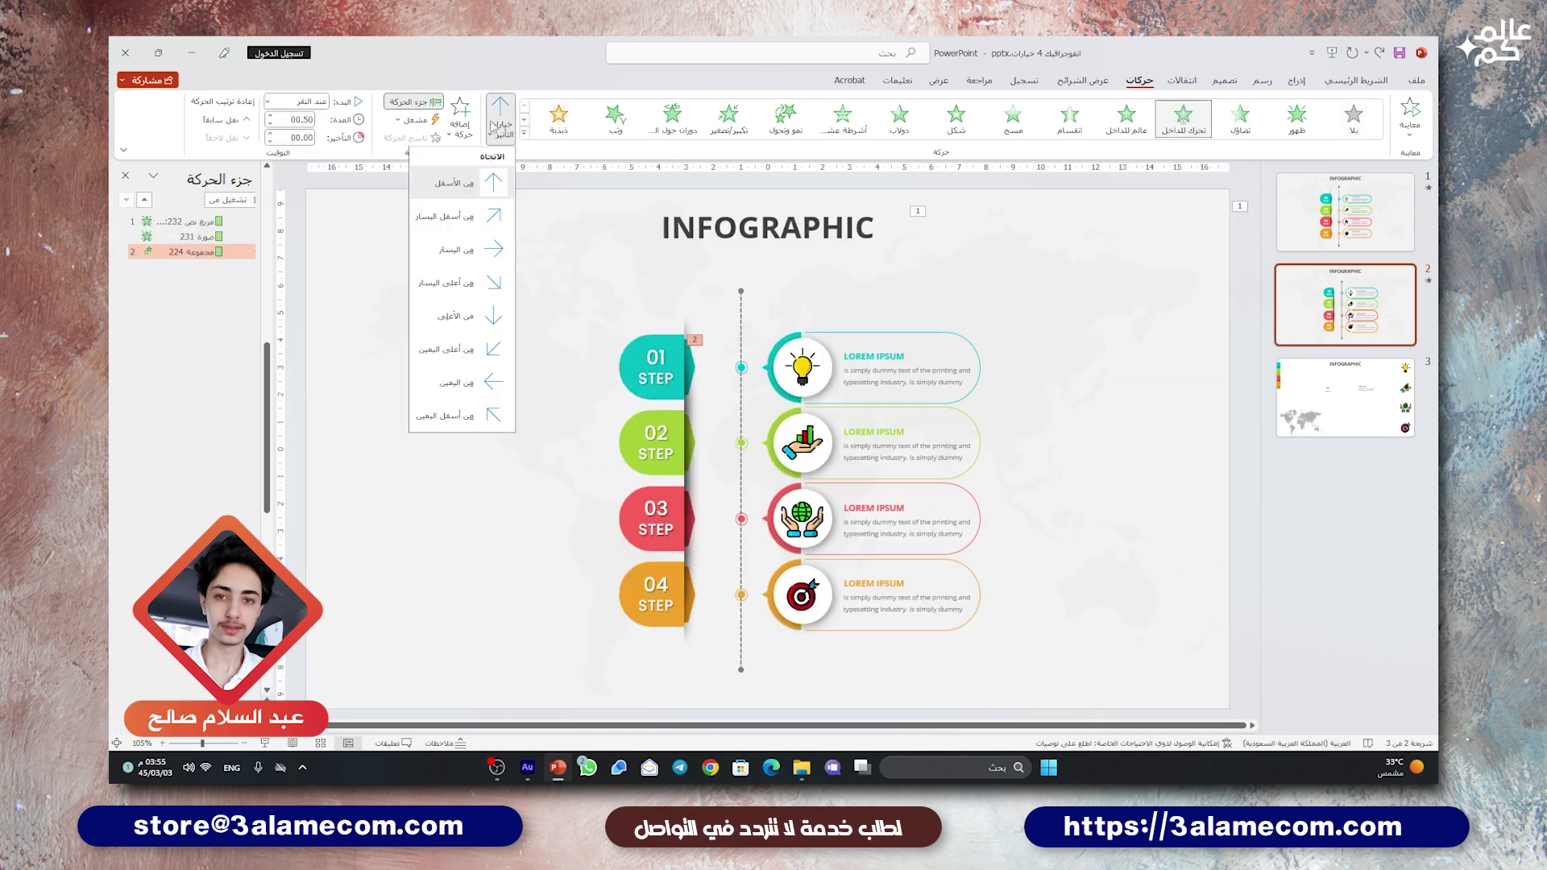
click(465, 382)
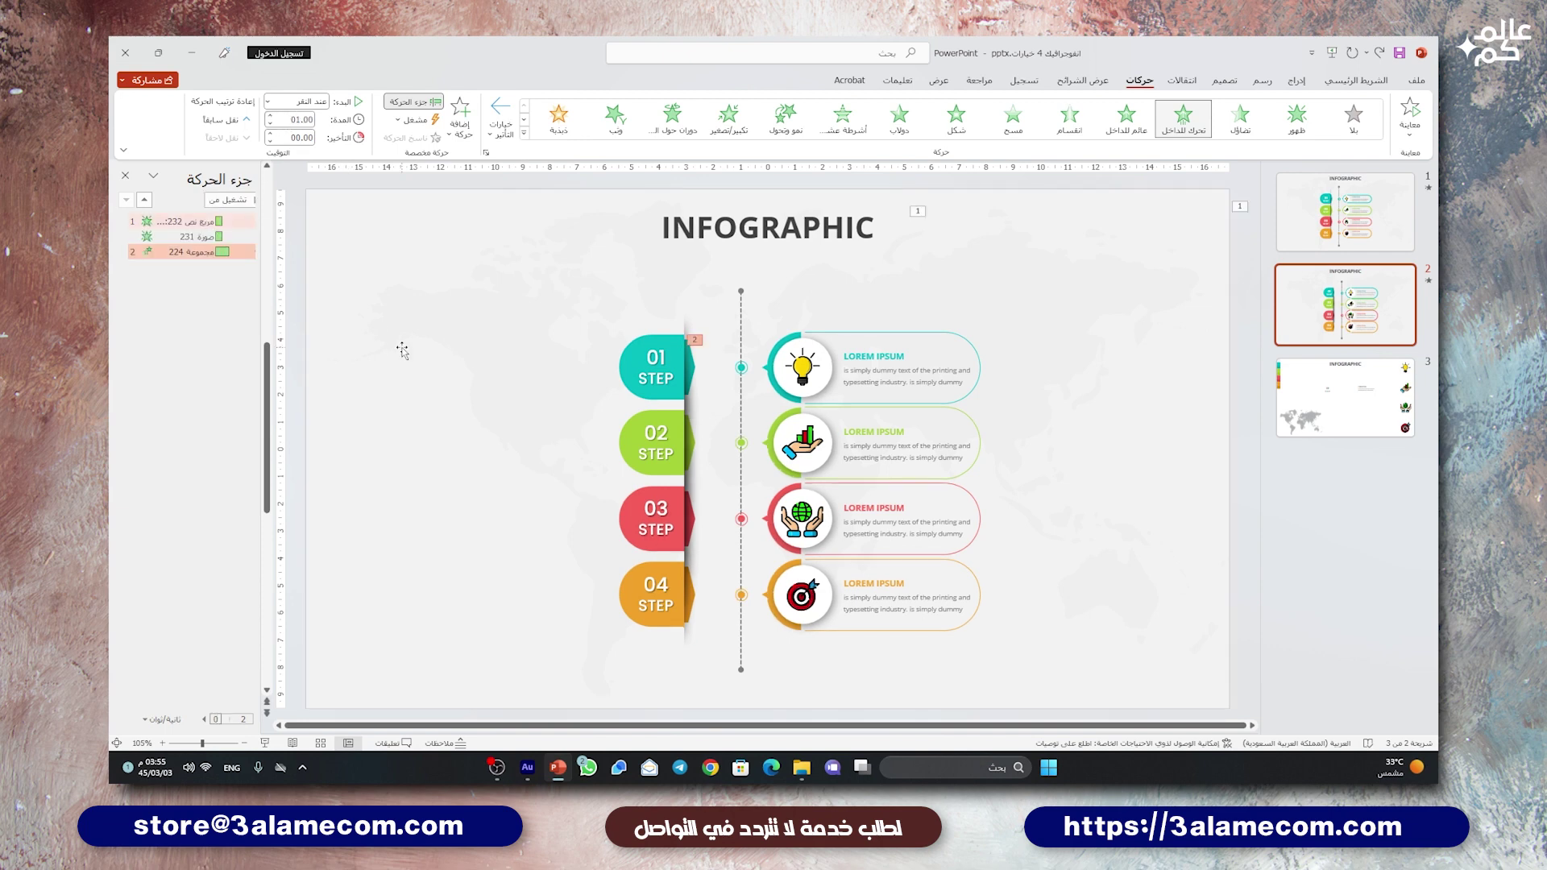
Step: Make the thin strip beside 01 STEP wipe in from the left, starting after the previous animation
drag(723, 177, 670, 409)
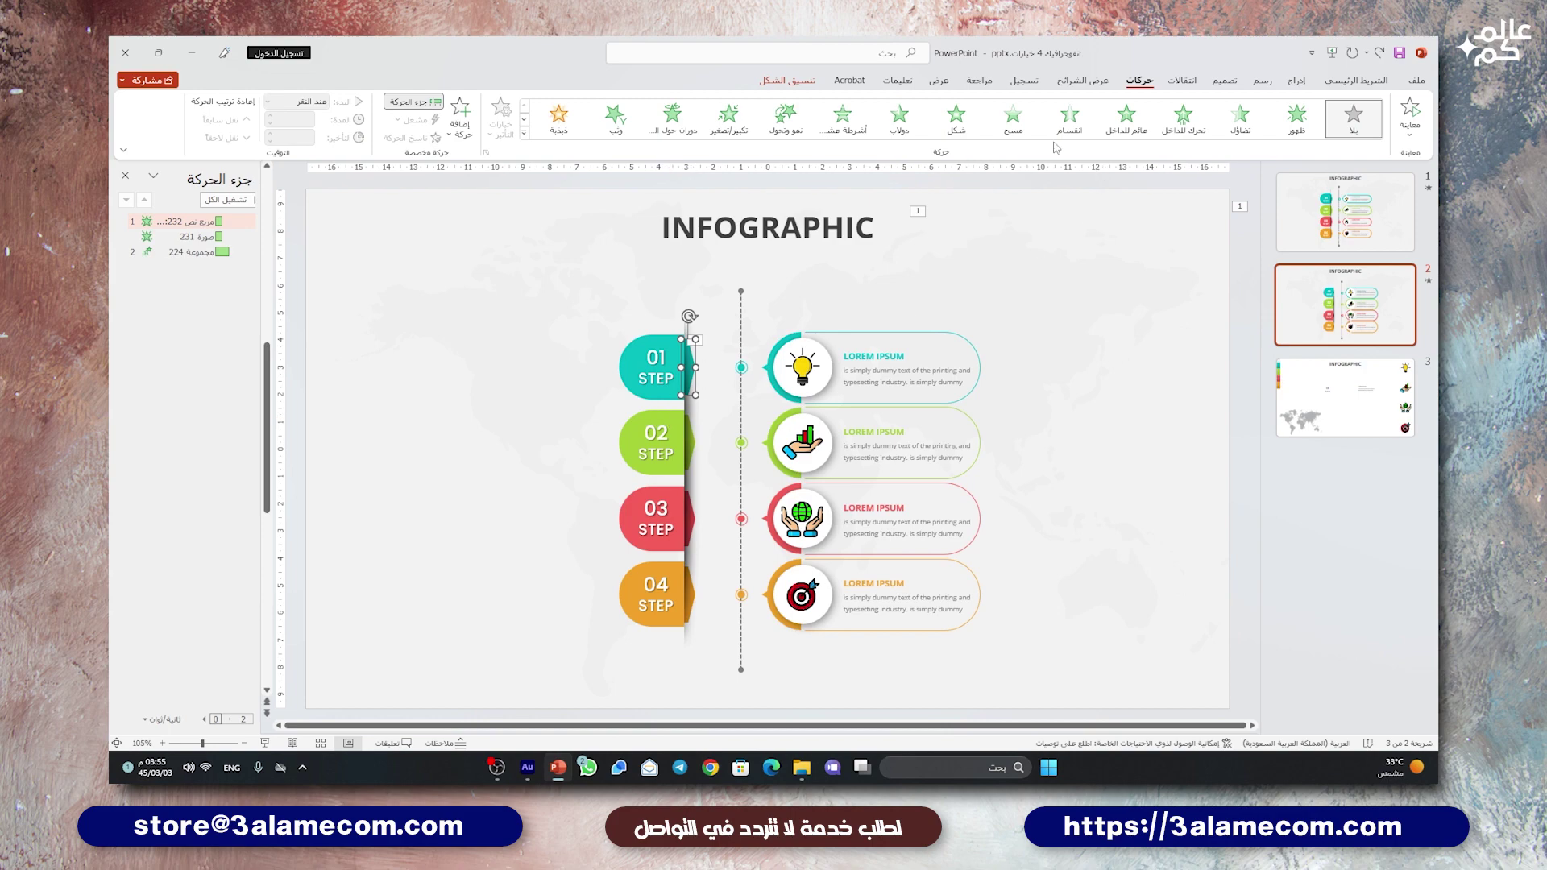
click(1013, 117)
click(500, 116)
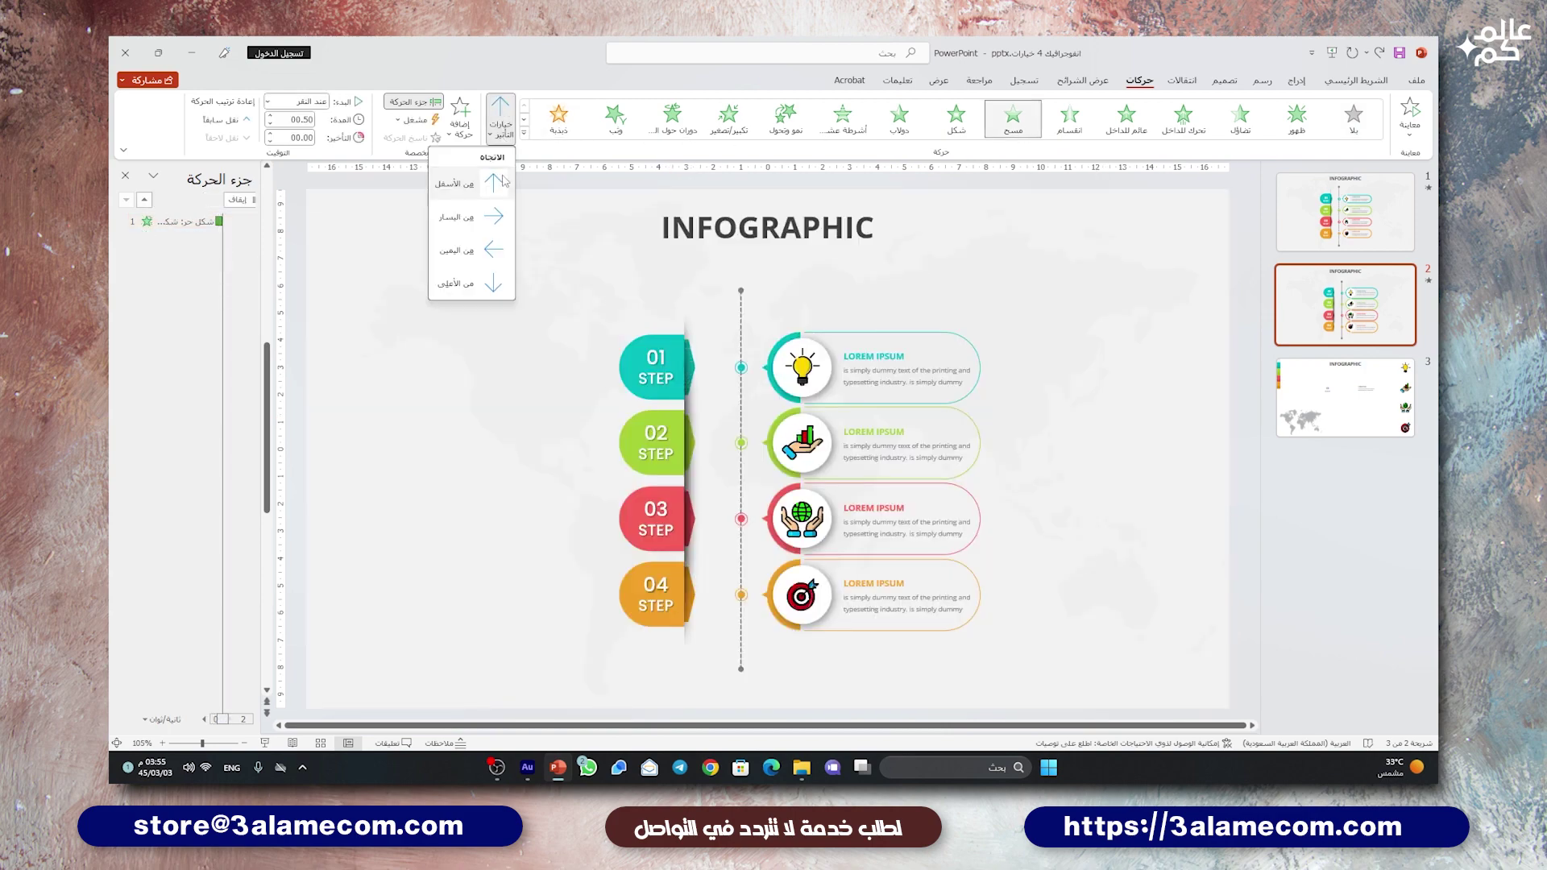
click(493, 216)
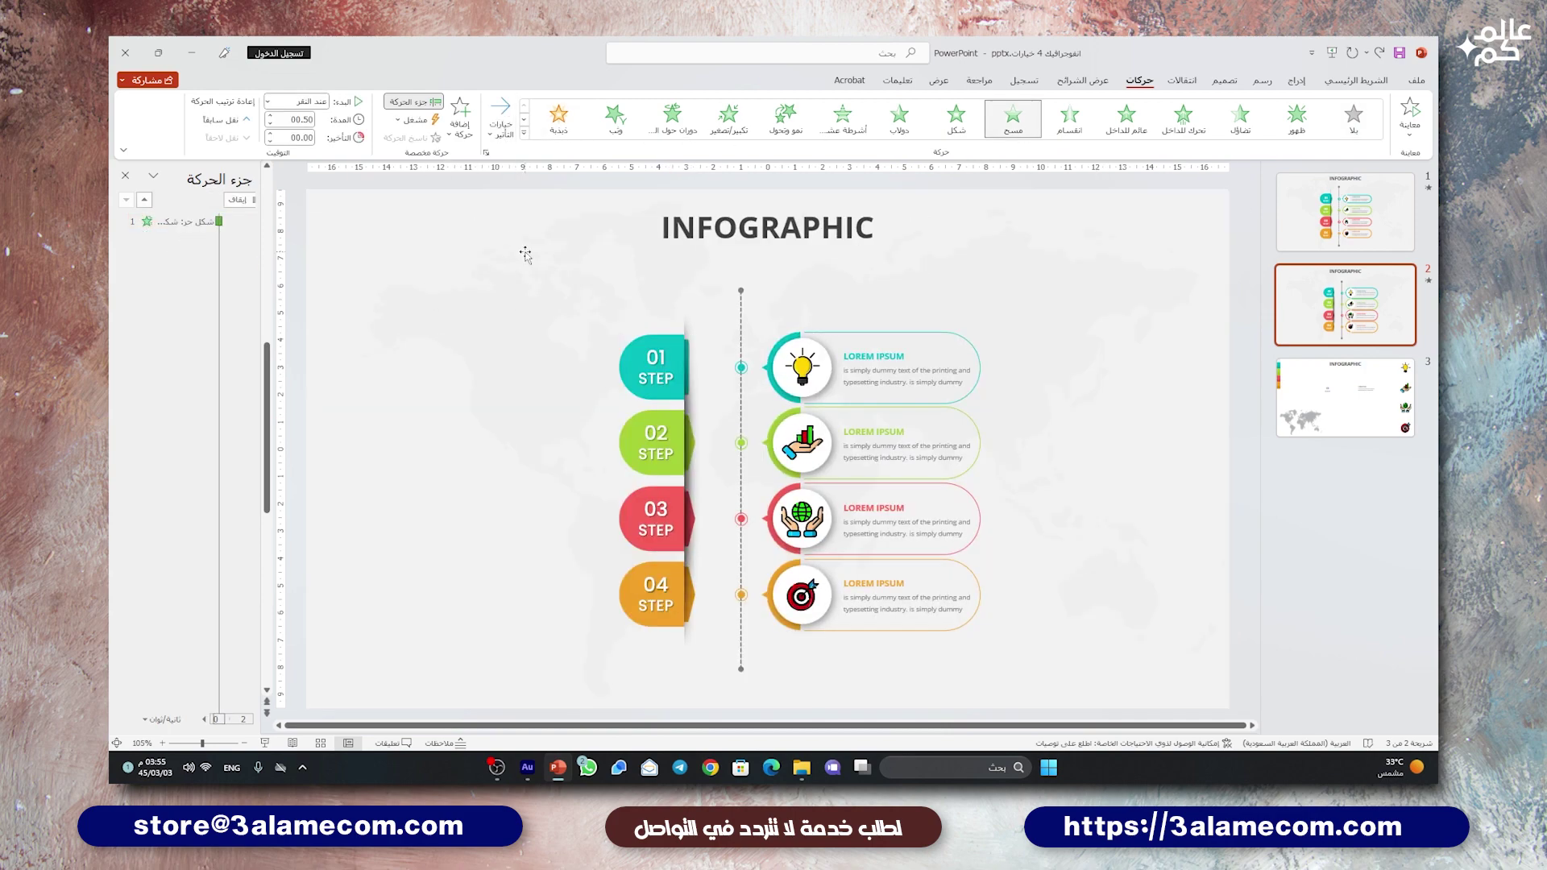
click(322, 102)
click(320, 148)
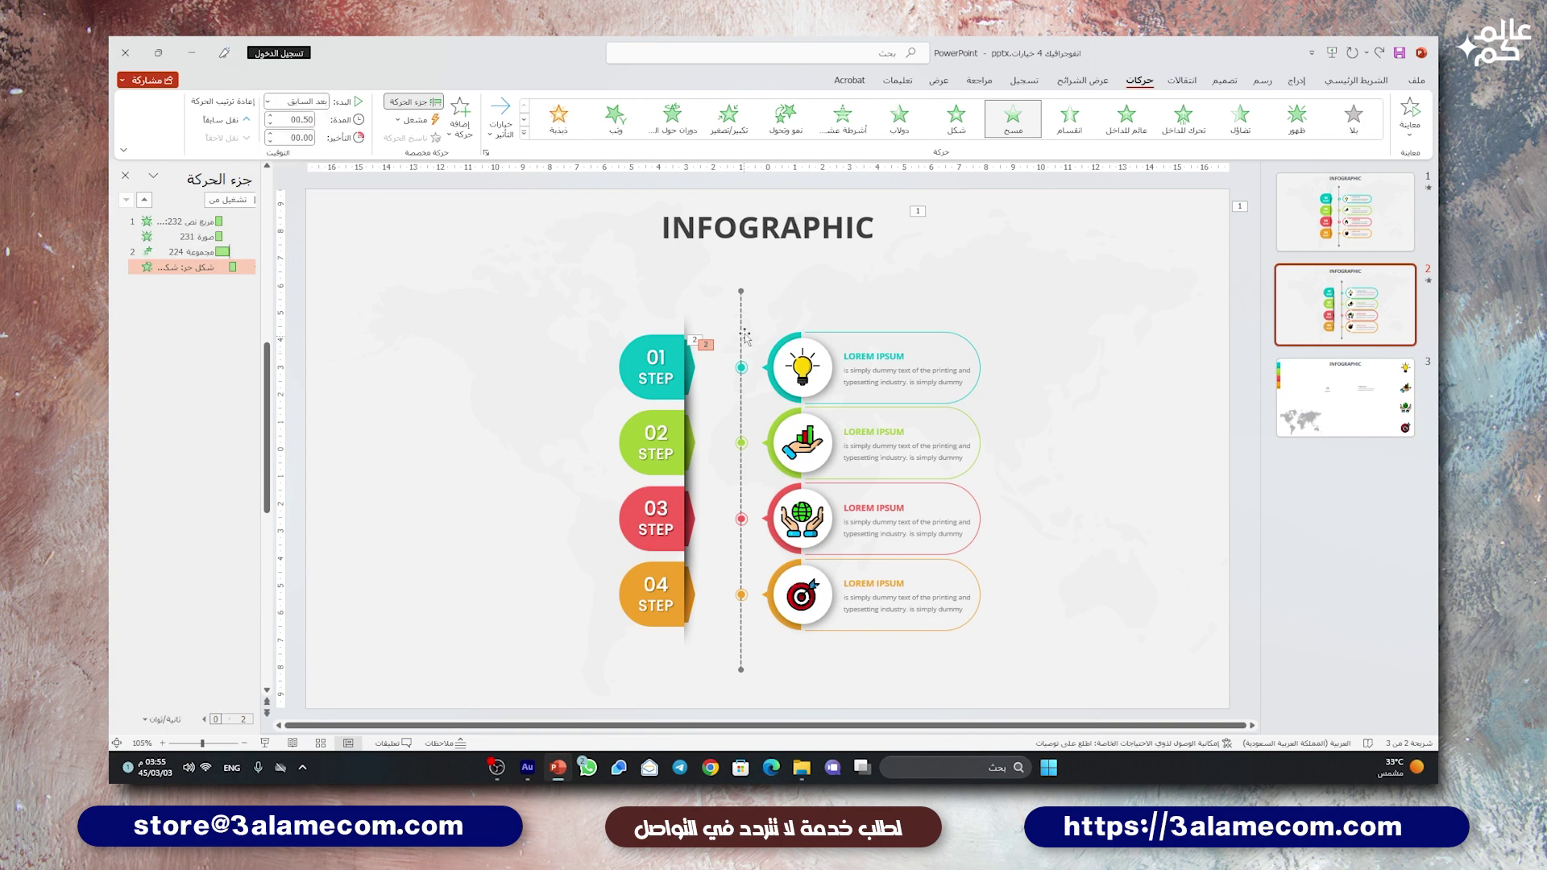
Step: Give the dashed timeline line a vertical Split entrance starting after the previous animation
click(738, 287)
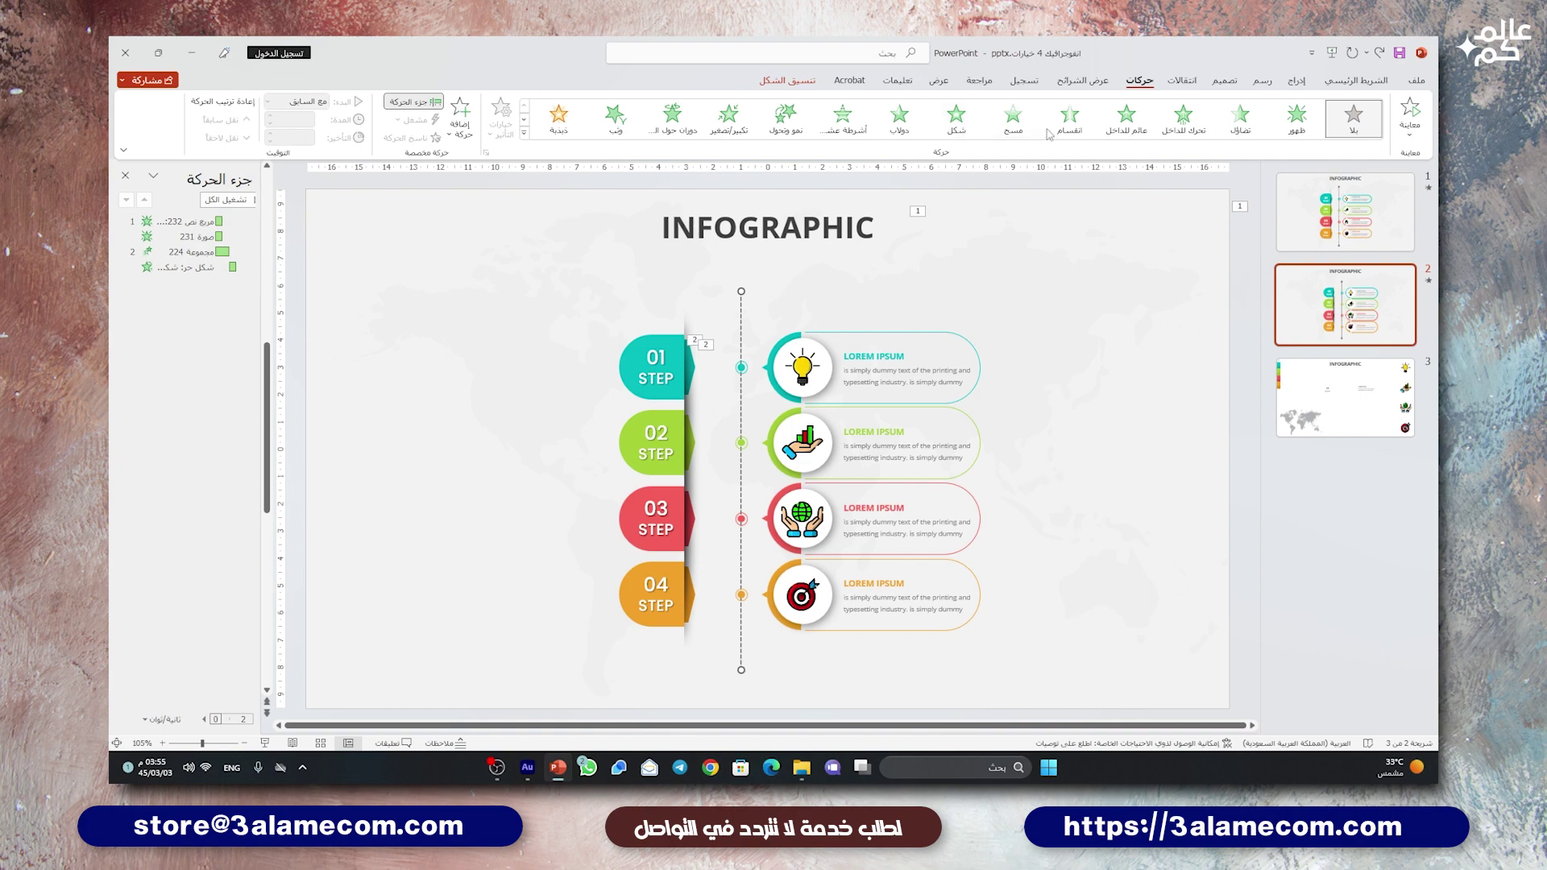
click(1069, 119)
click(501, 121)
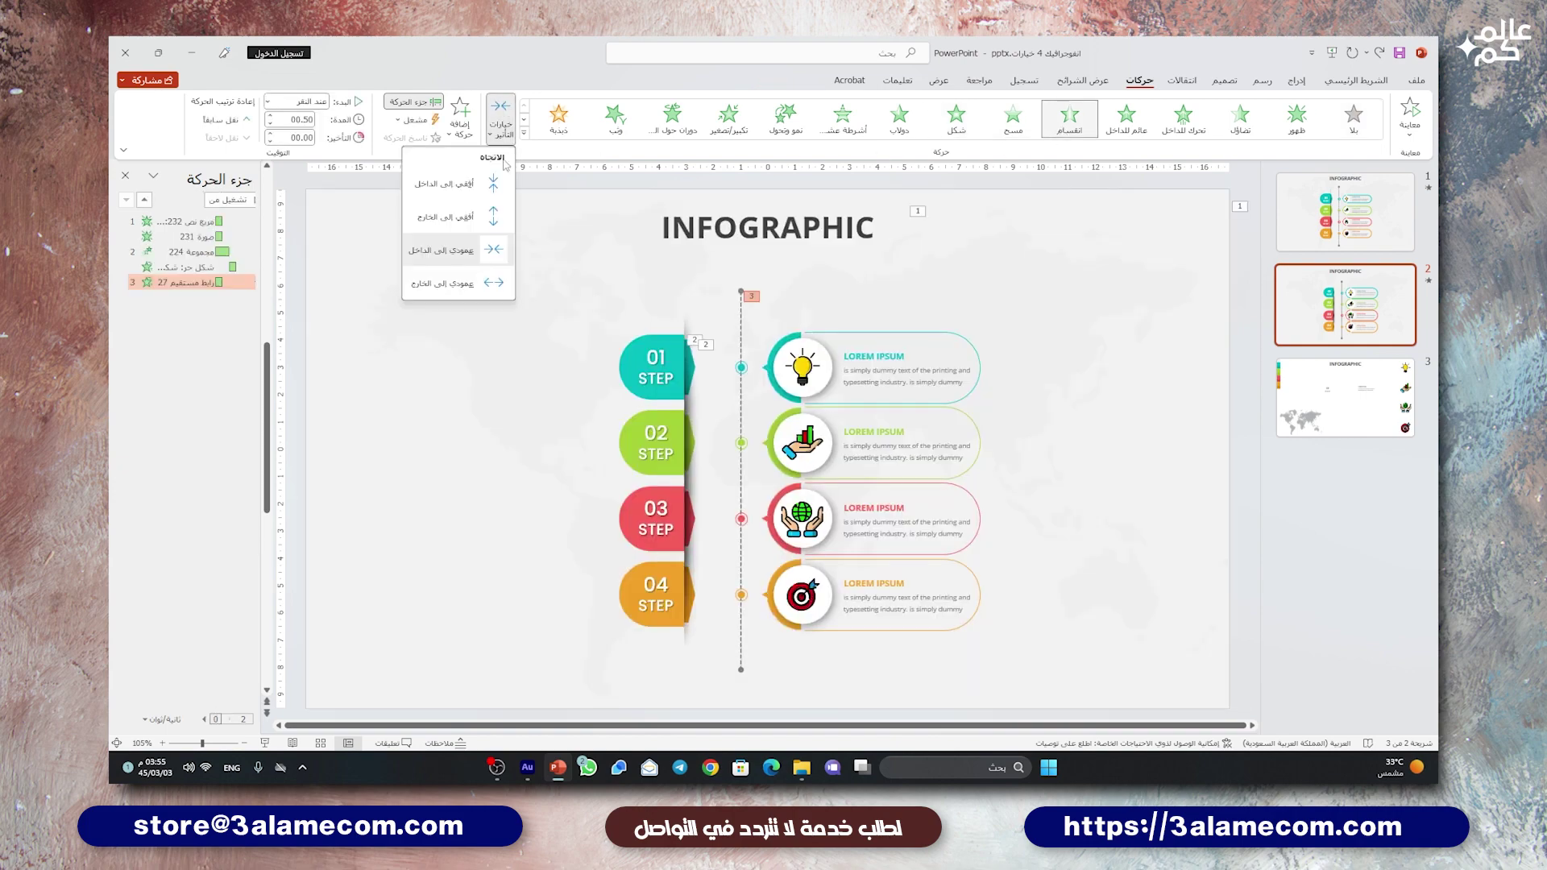
click(484, 217)
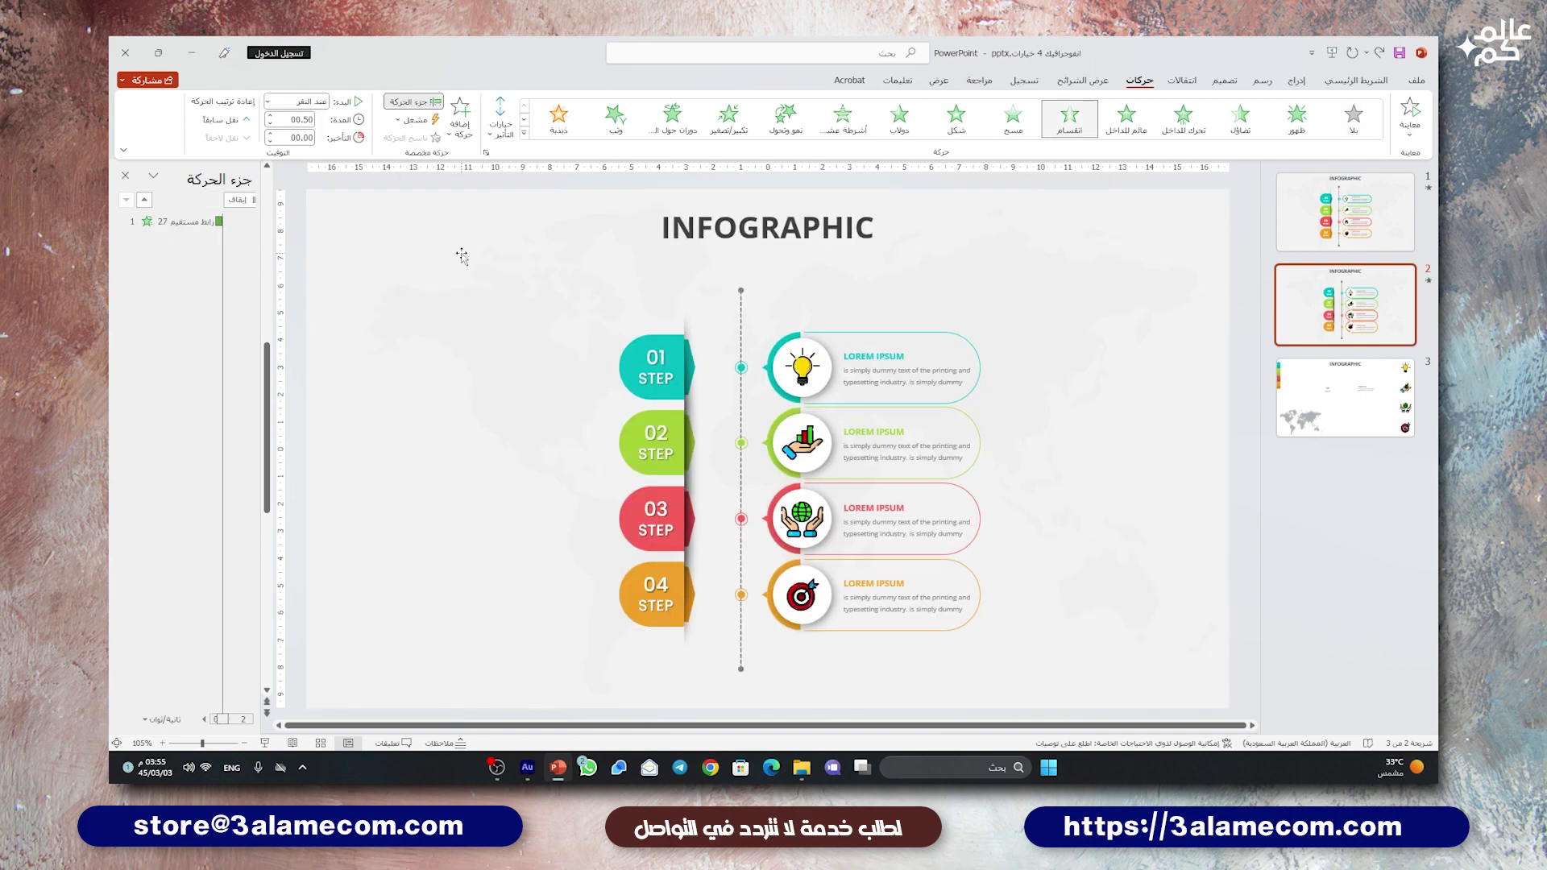
click(297, 102)
click(315, 154)
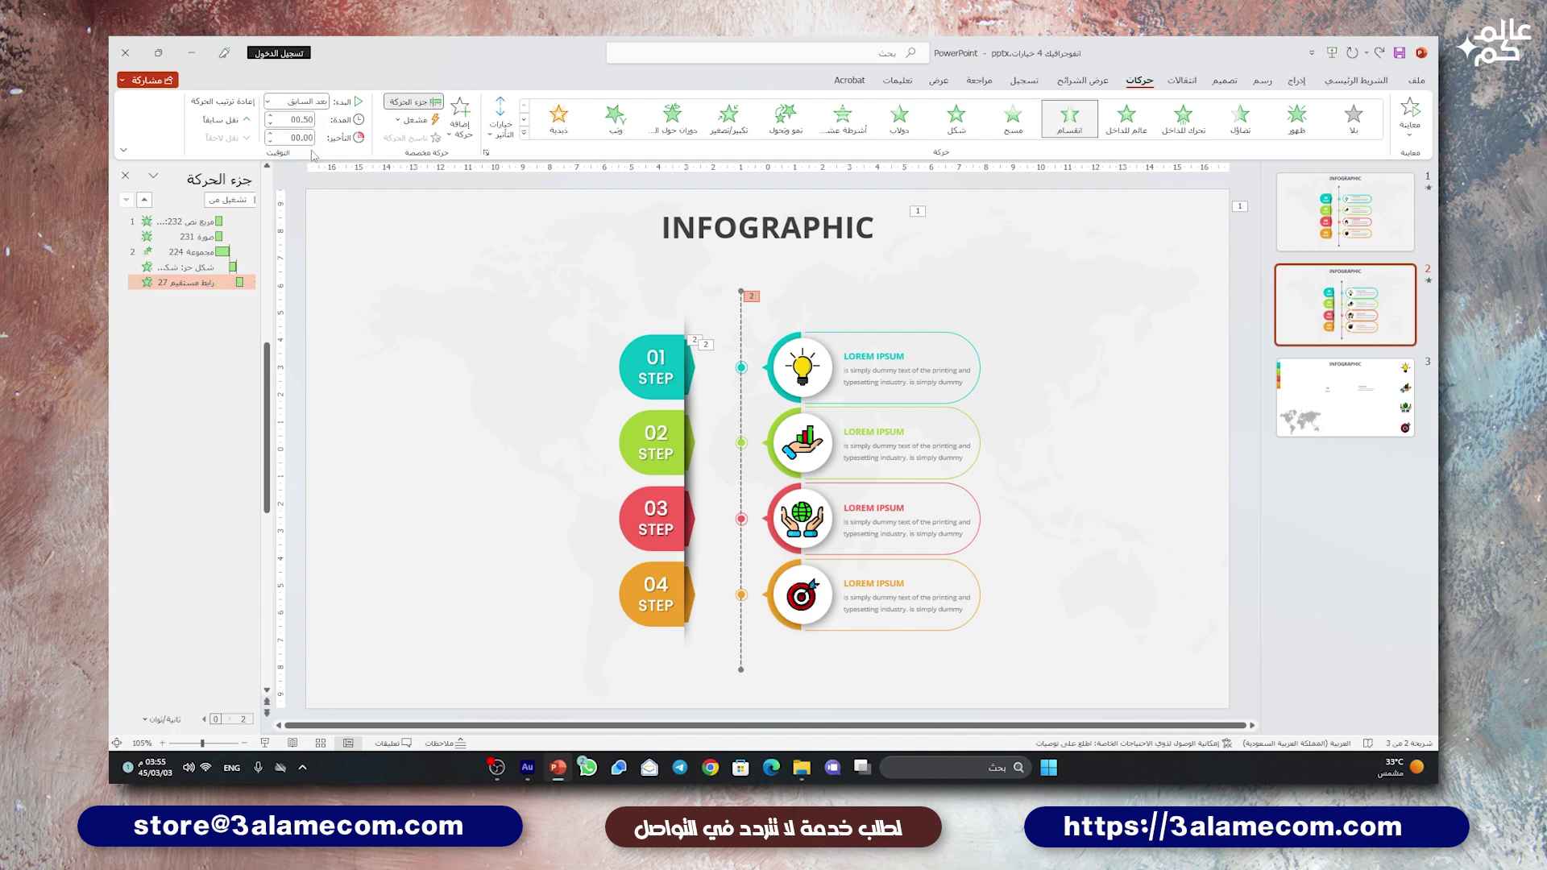
click(795, 372)
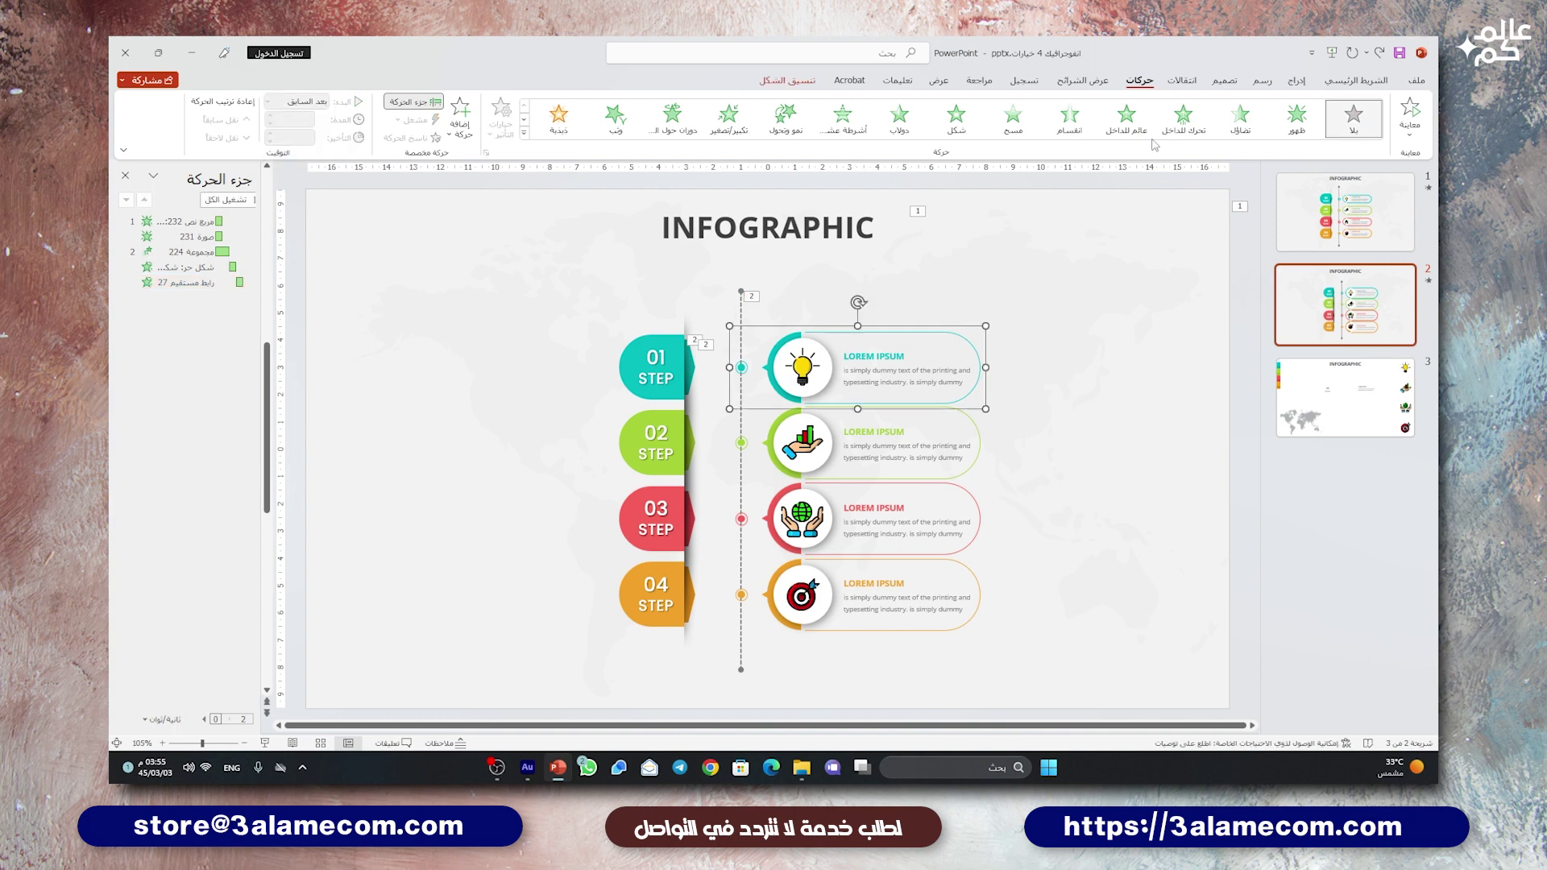
Step: Make the lightbulb card wipe in from the left after the previous animation, delayed 0.25 s
click(1012, 118)
click(501, 121)
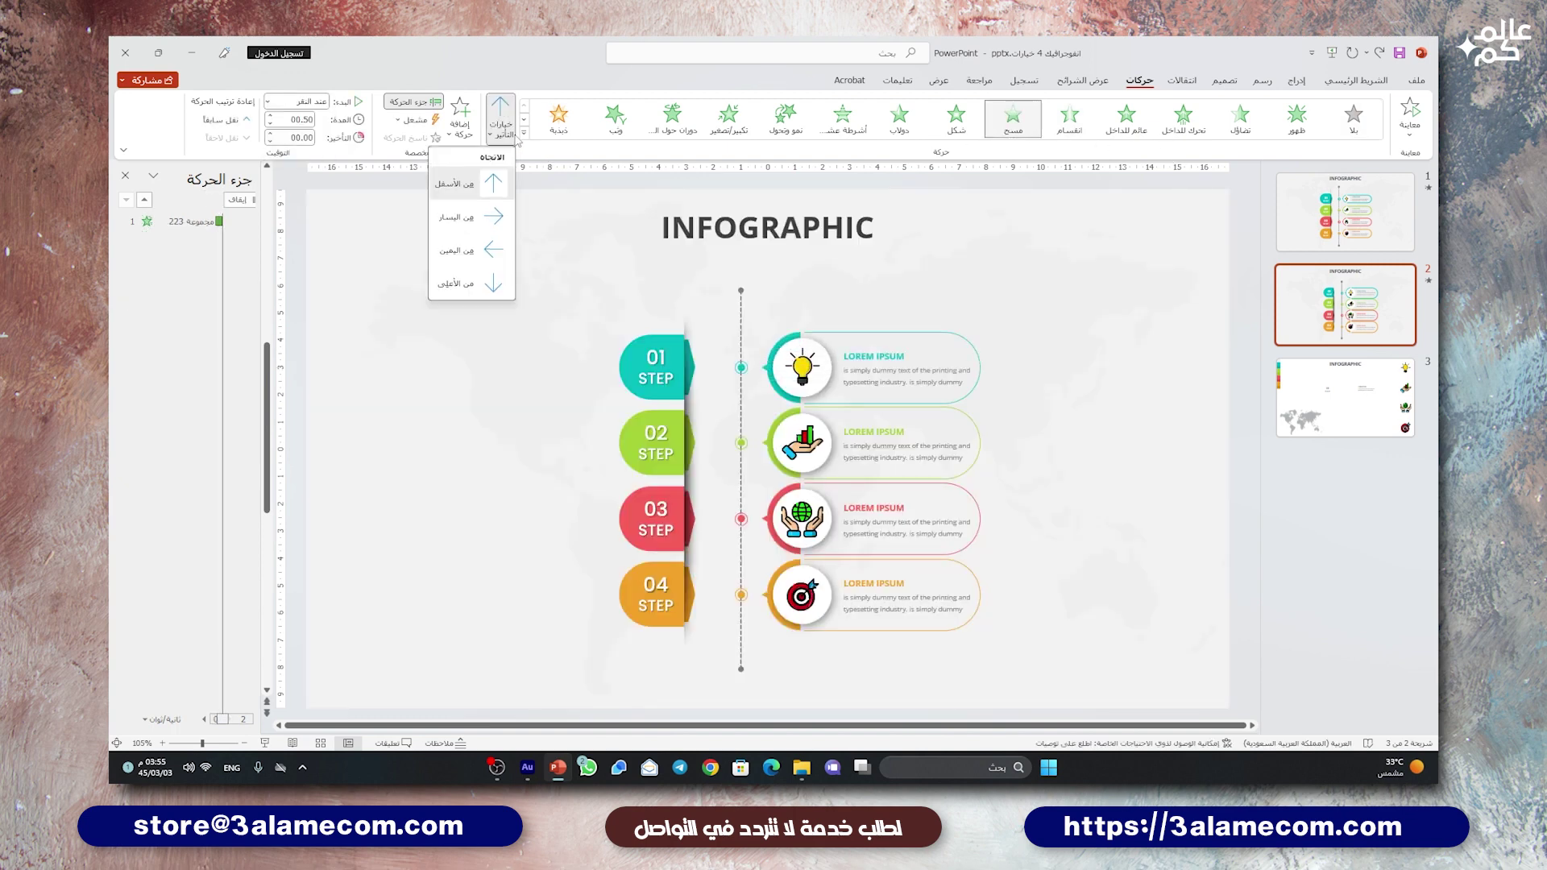
click(476, 216)
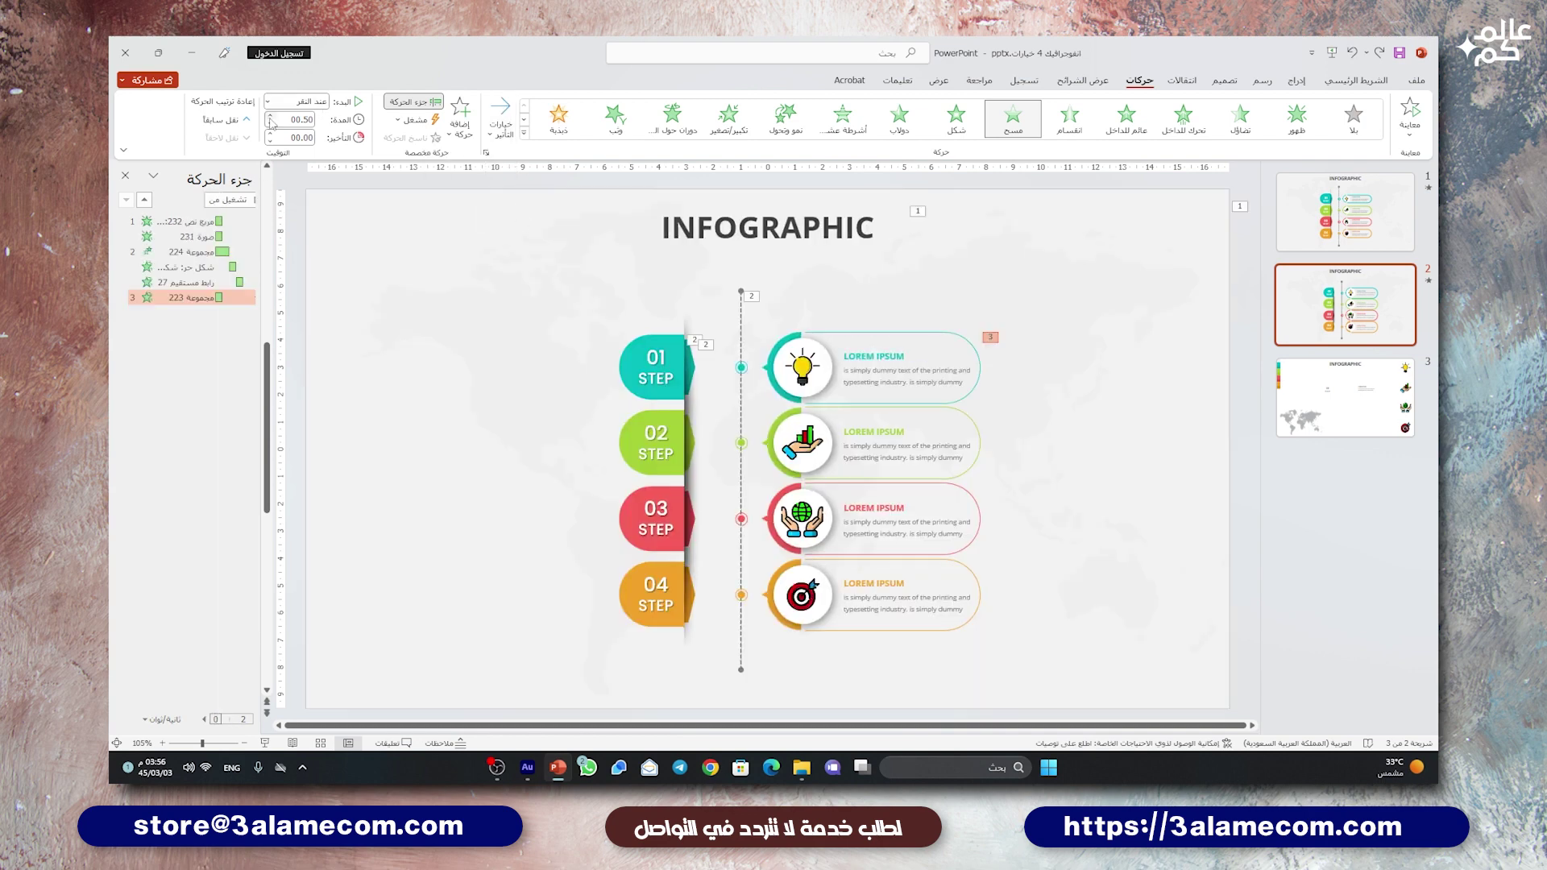
click(316, 103)
click(311, 152)
click(273, 136)
Step: Start the 01 STEP tab after the previous animation and copy its Fly In to 02 STEP
click(668, 367)
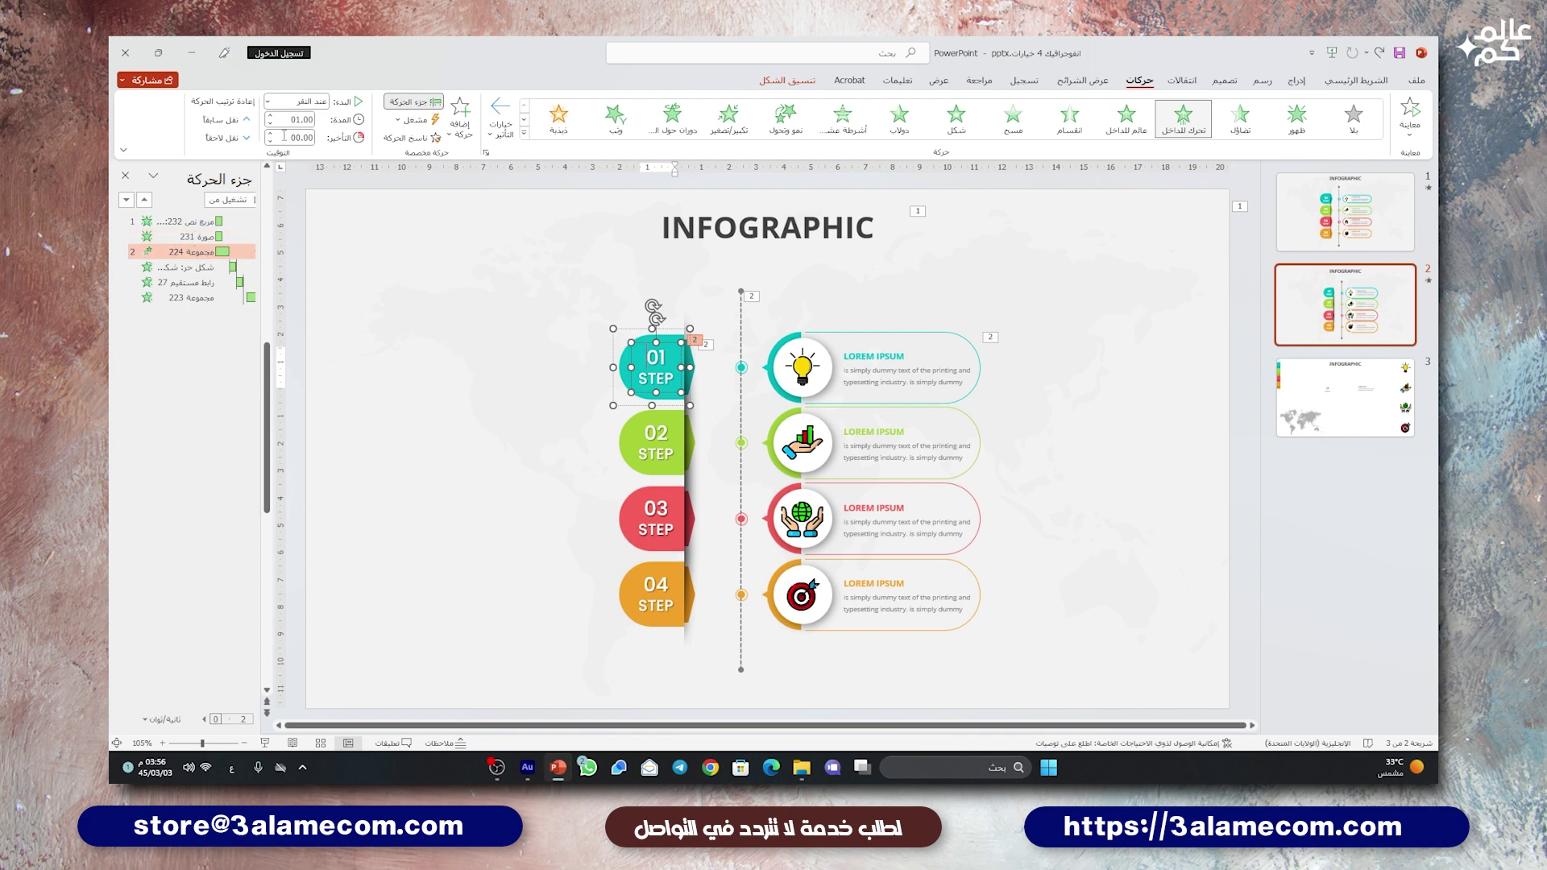
click(298, 102)
click(311, 152)
click(407, 137)
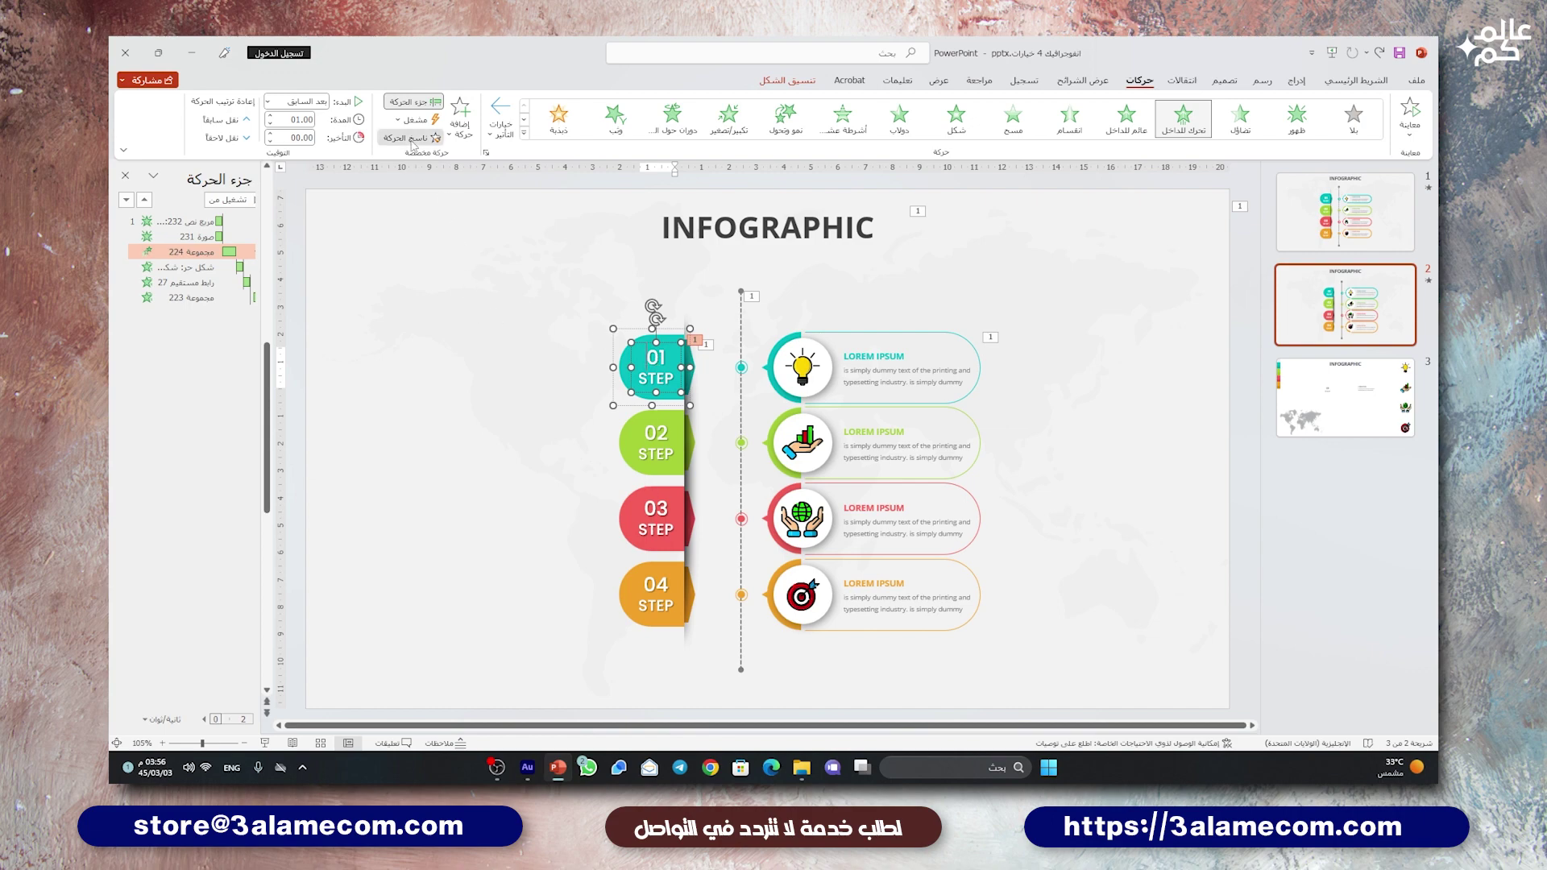
click(640, 413)
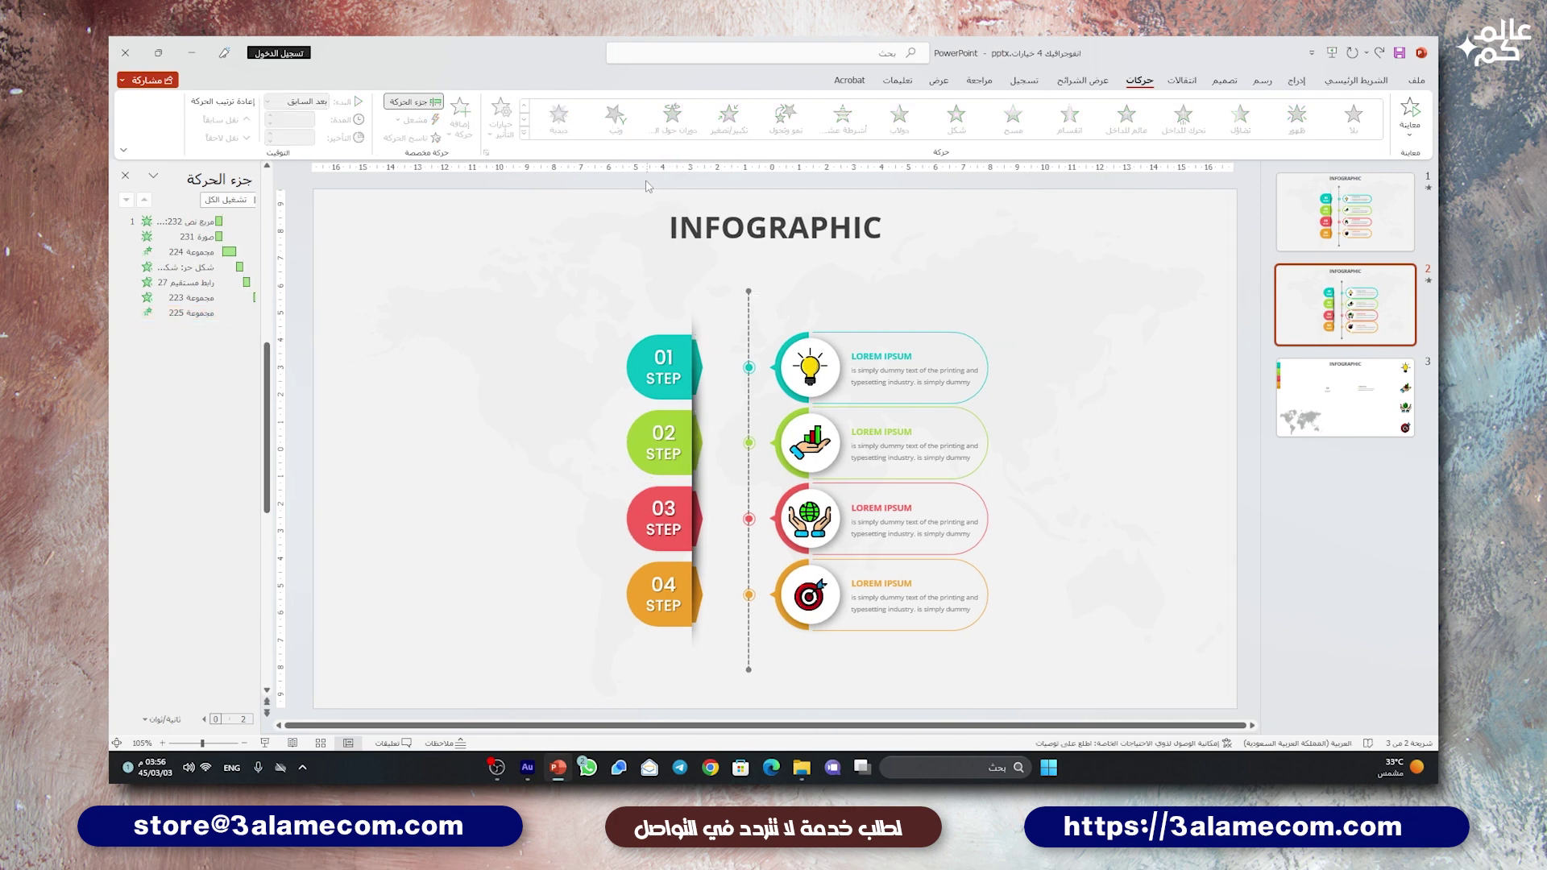
Step: Make the strip beside steps 01–02 wipe in from the left after the previous animation
click(689, 443)
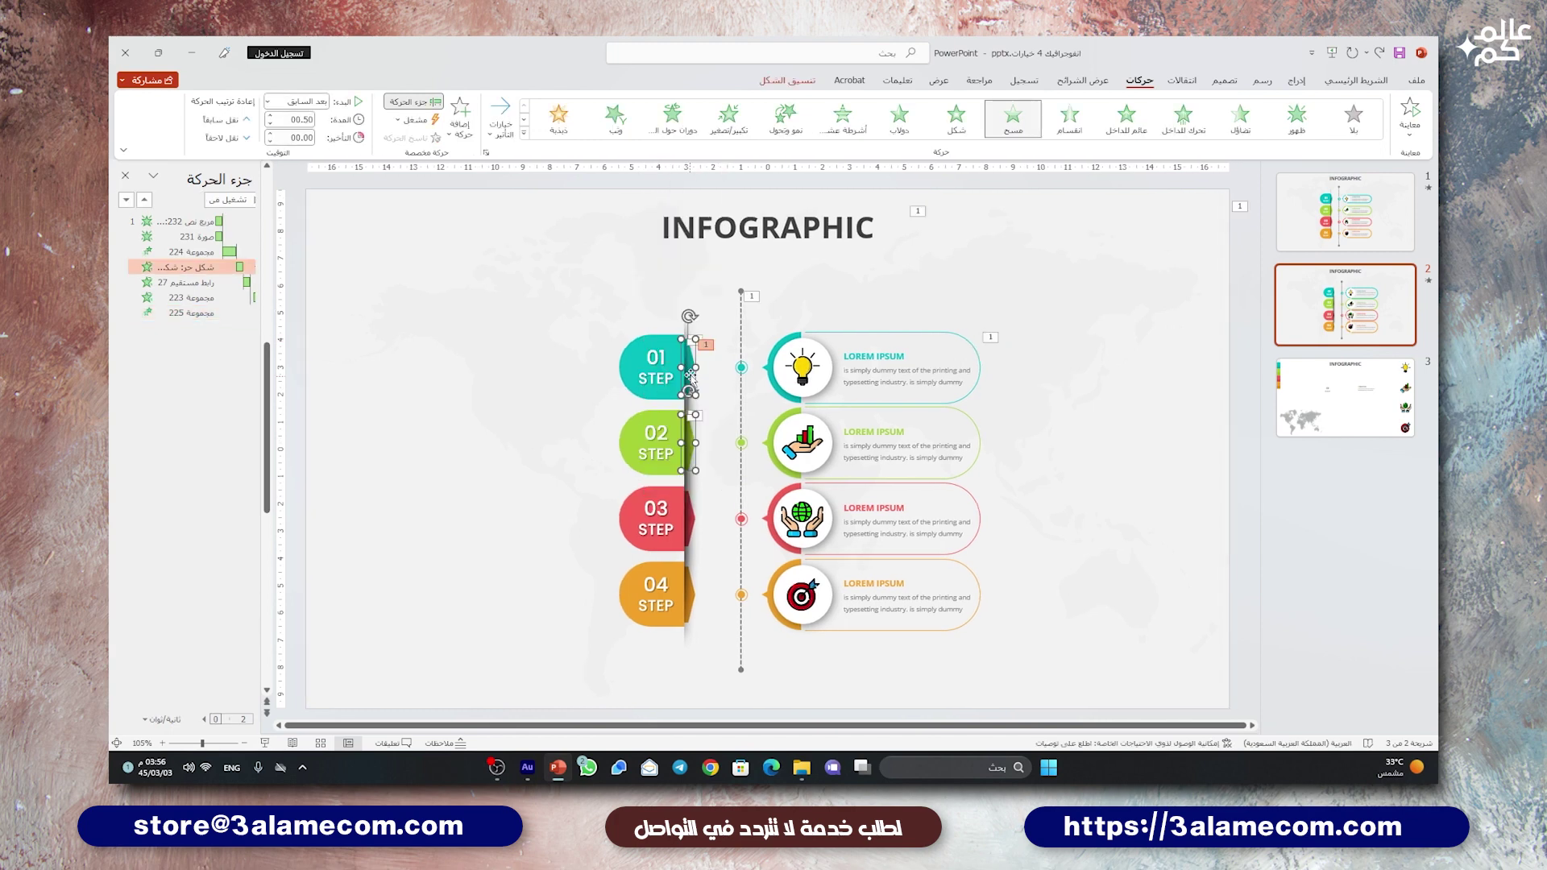
click(1012, 118)
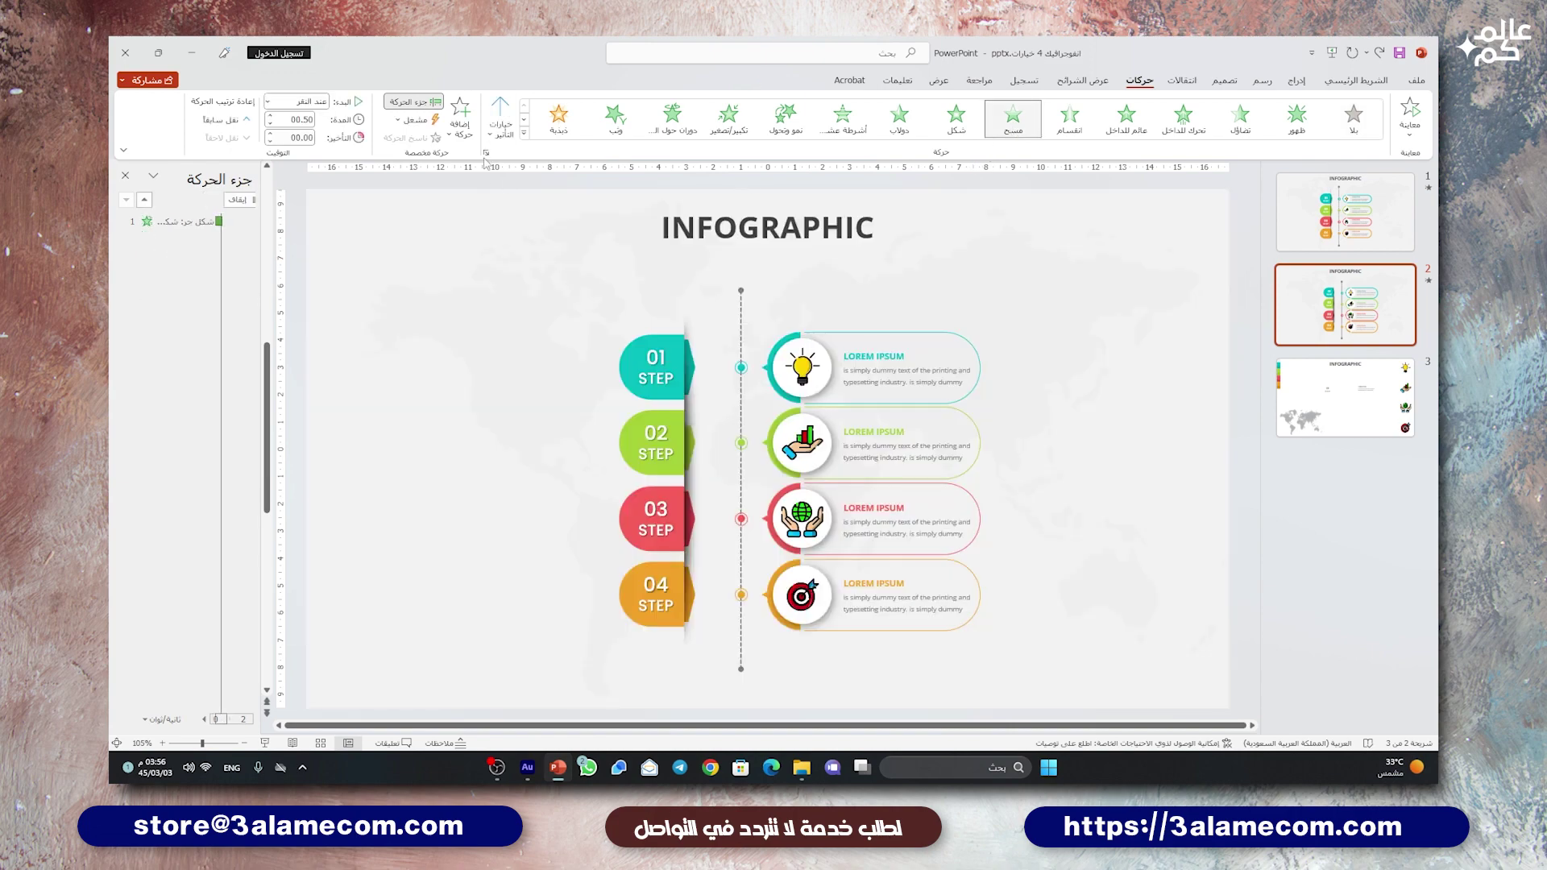
click(501, 121)
click(488, 213)
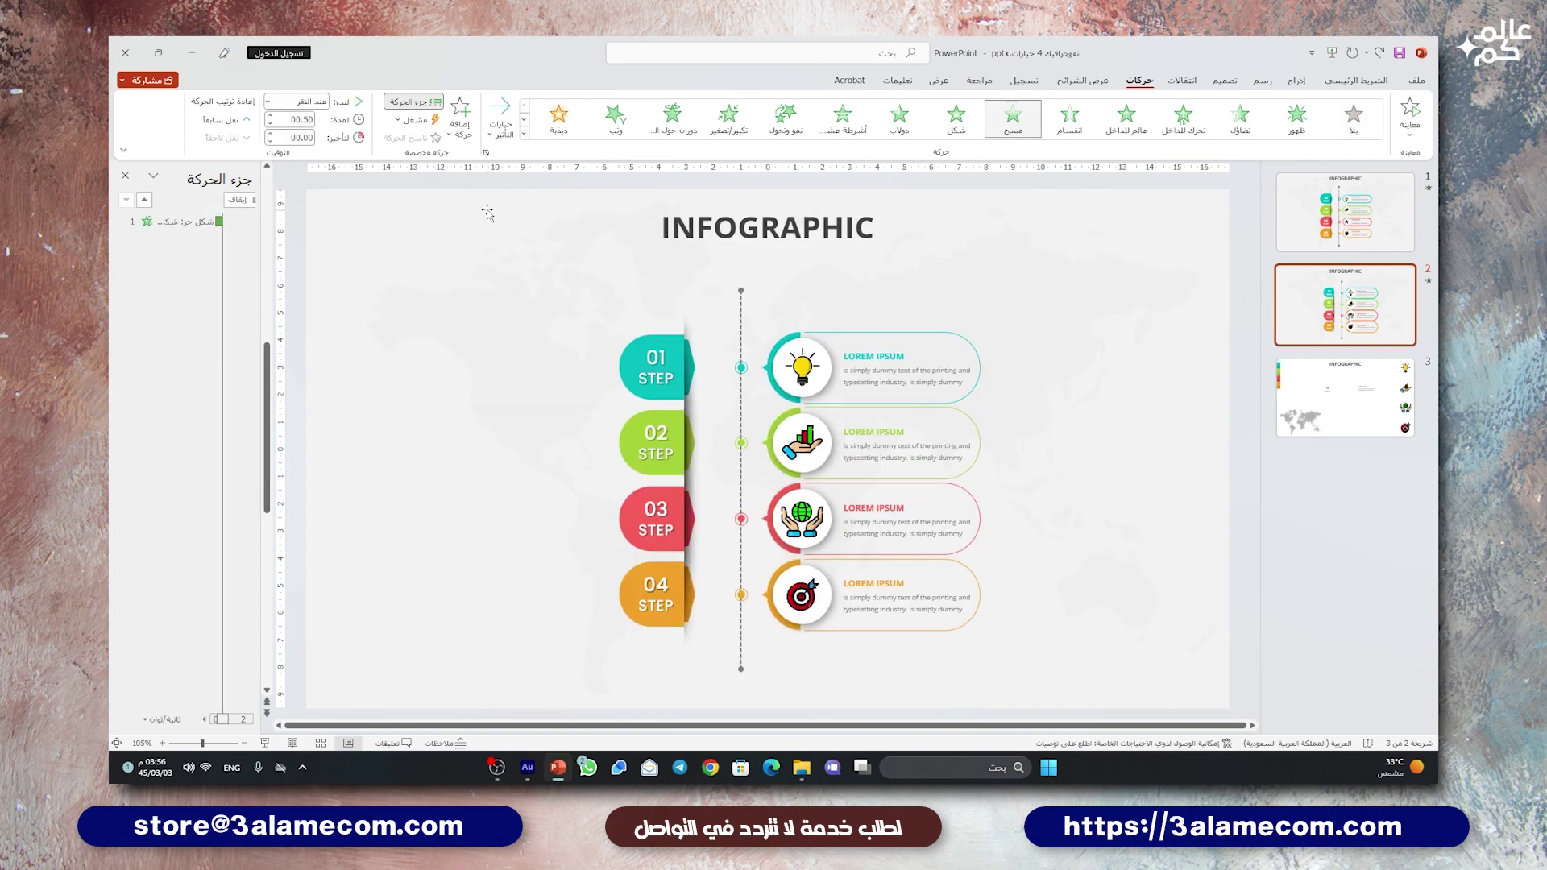
click(310, 101)
click(297, 153)
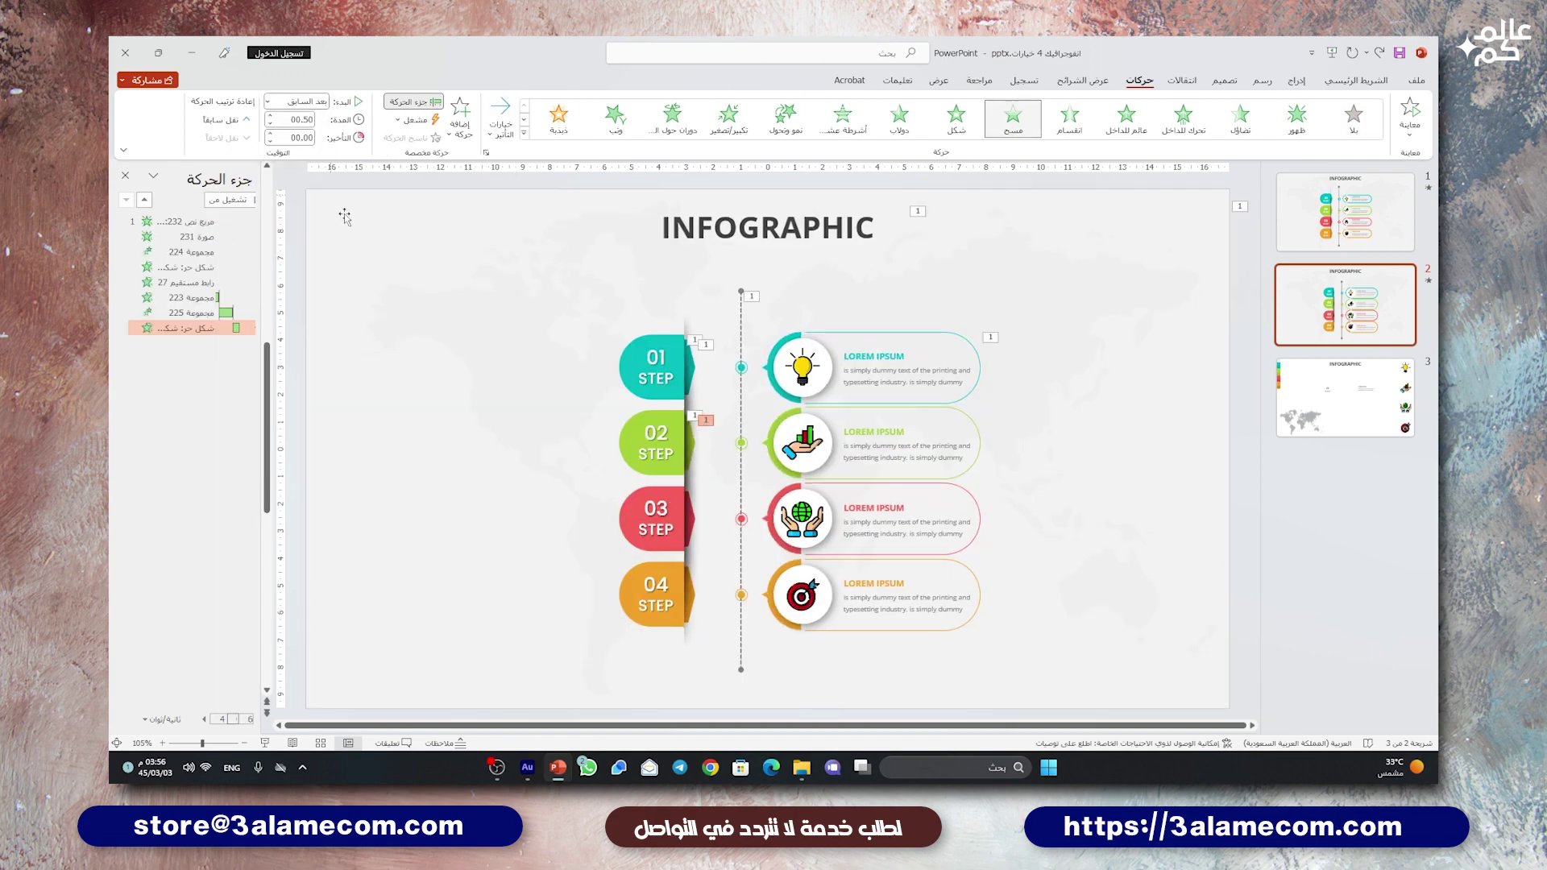
Step: Copy the card wipe onto the second card and the 02 STEP fly-in onto 03 STEP
click(805, 362)
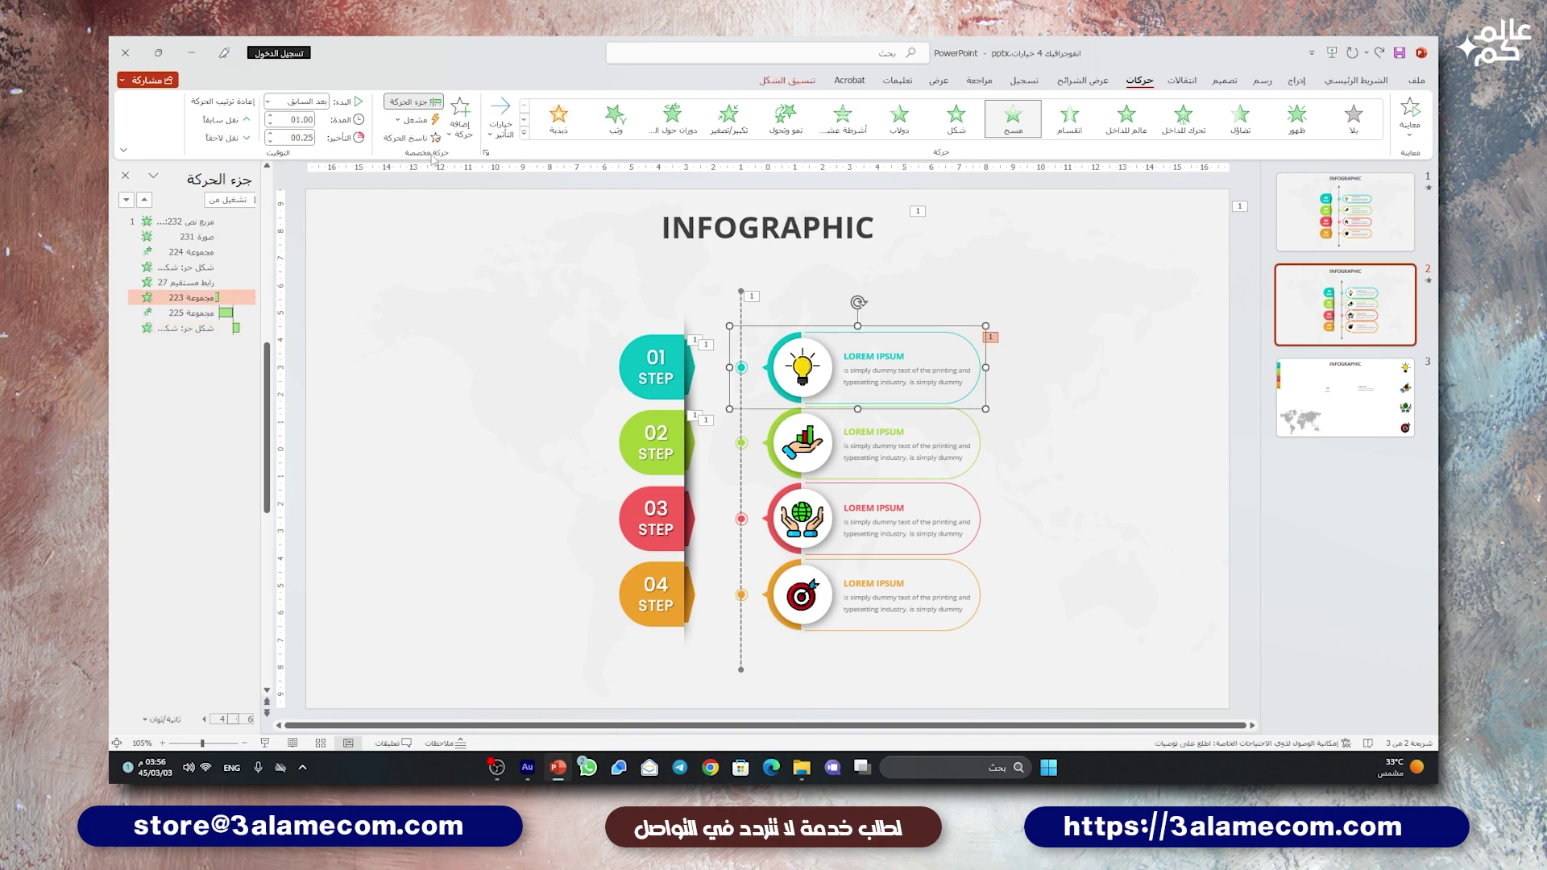
click(782, 439)
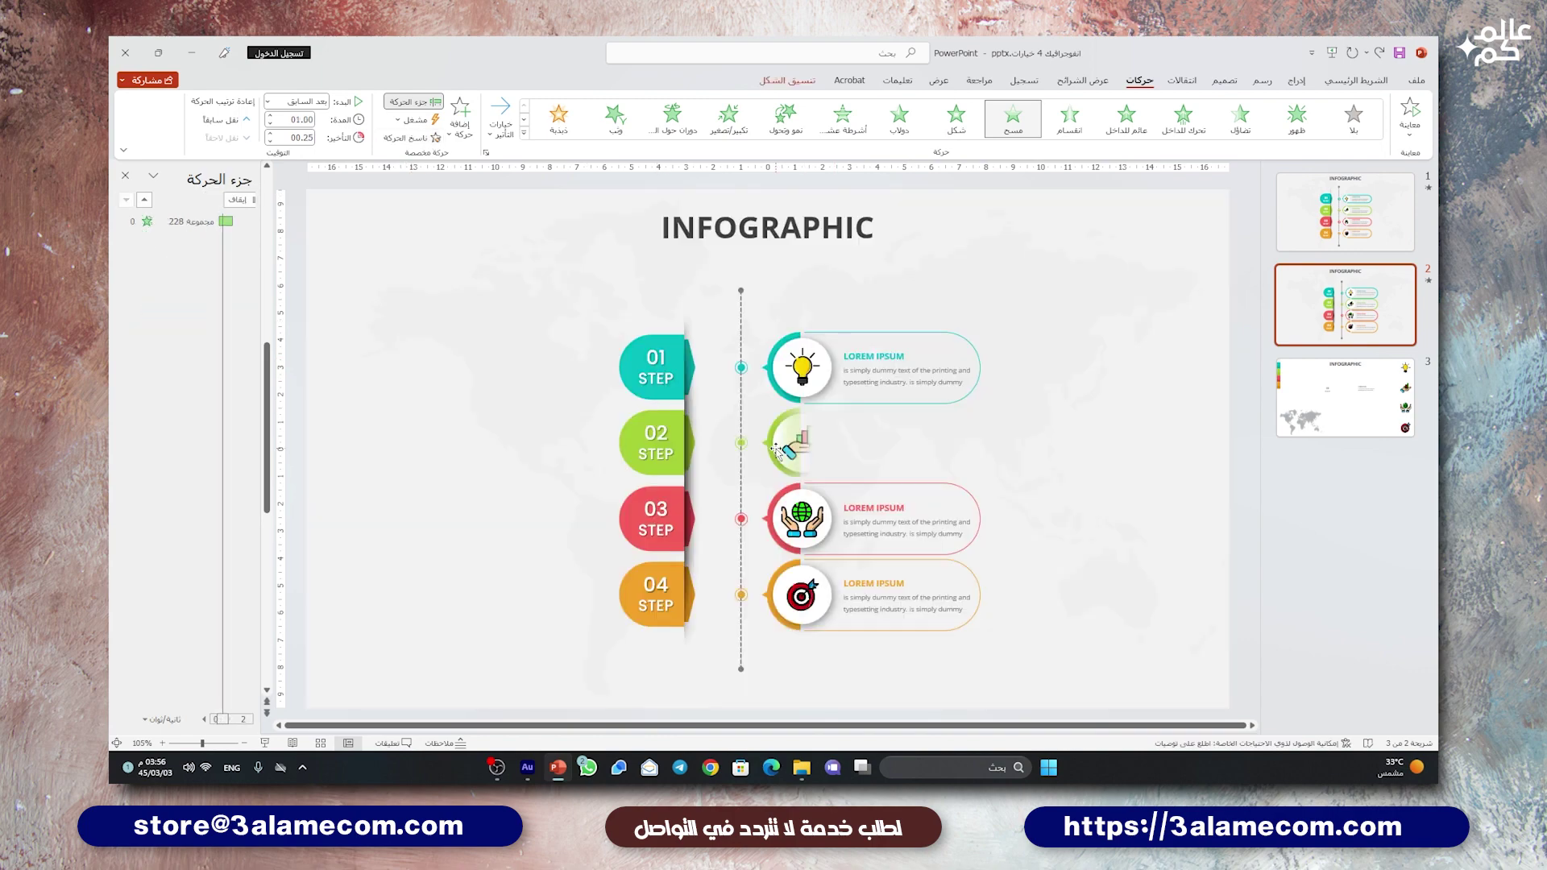
click(656, 435)
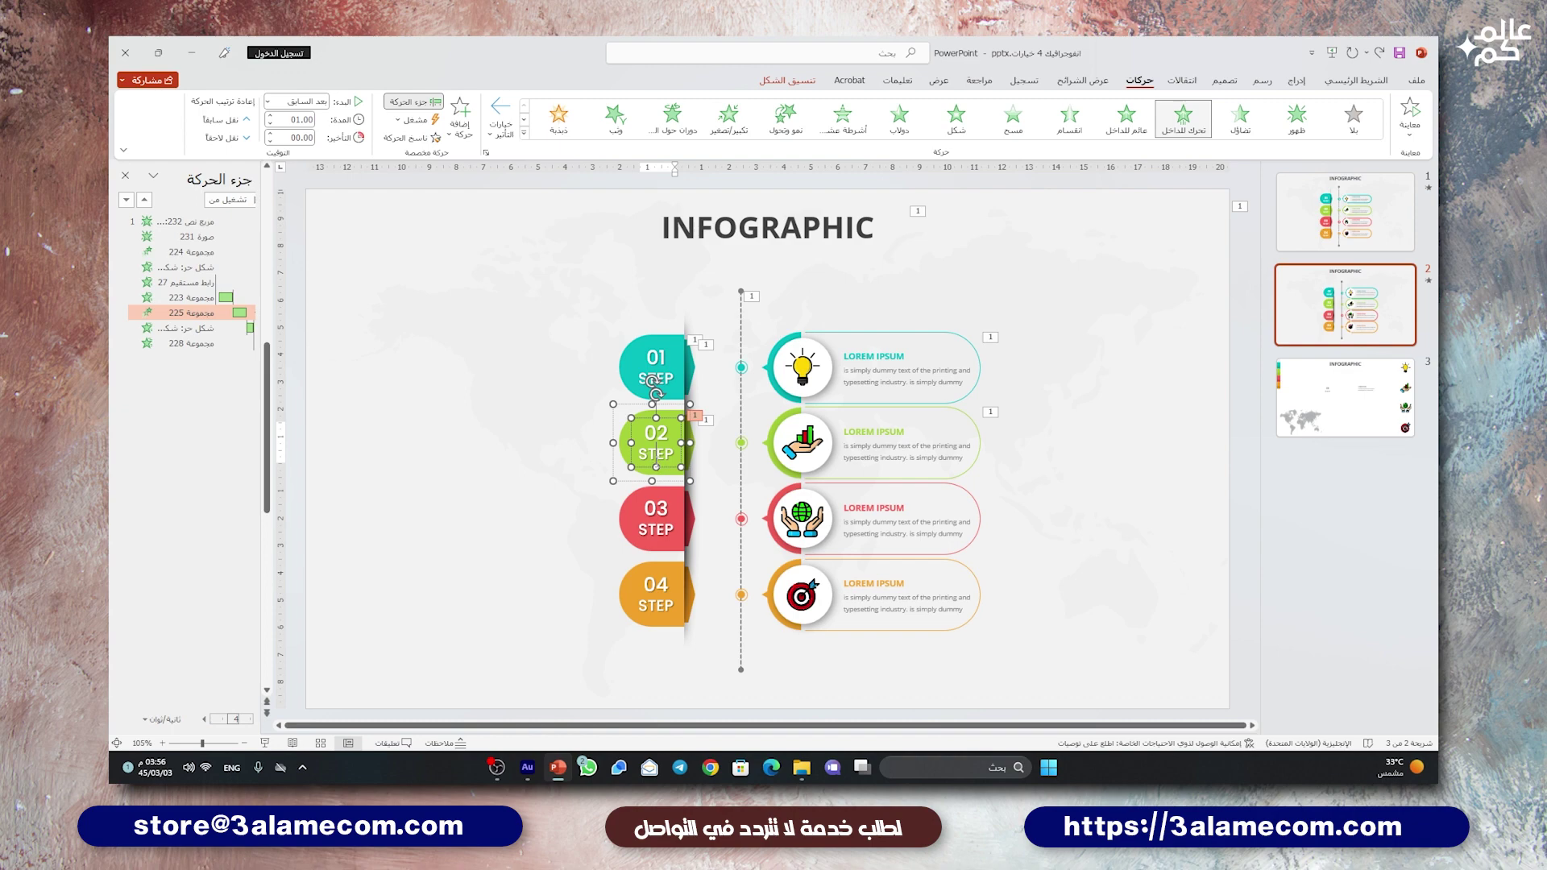
click(656, 519)
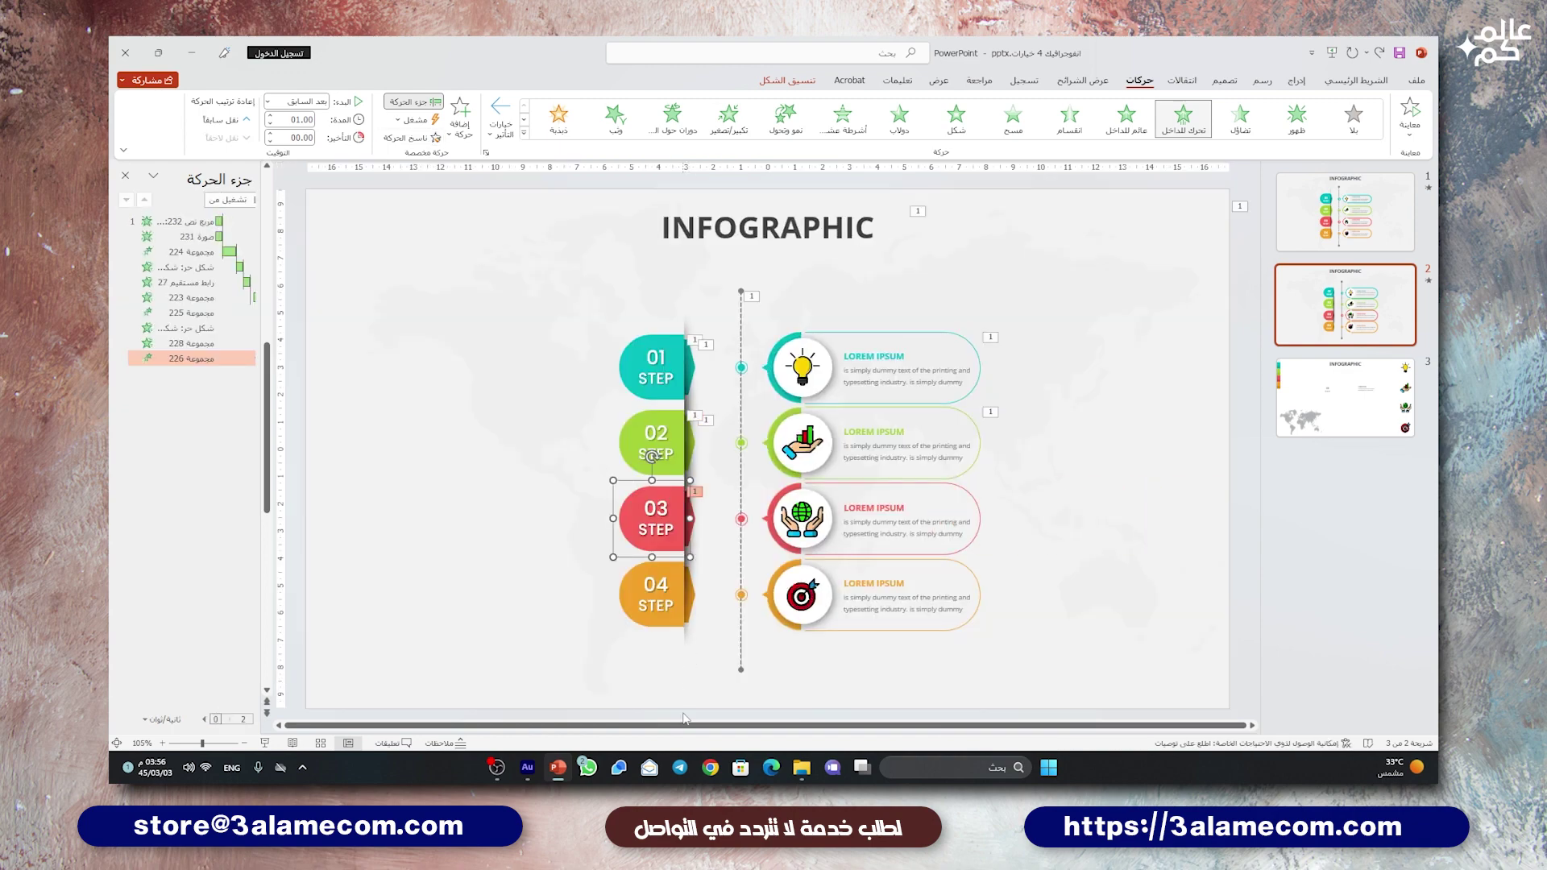
click(695, 600)
Step: Add left wipe entrances to the strips beside 03–04 STEP and the third and fourth cards
click(1013, 118)
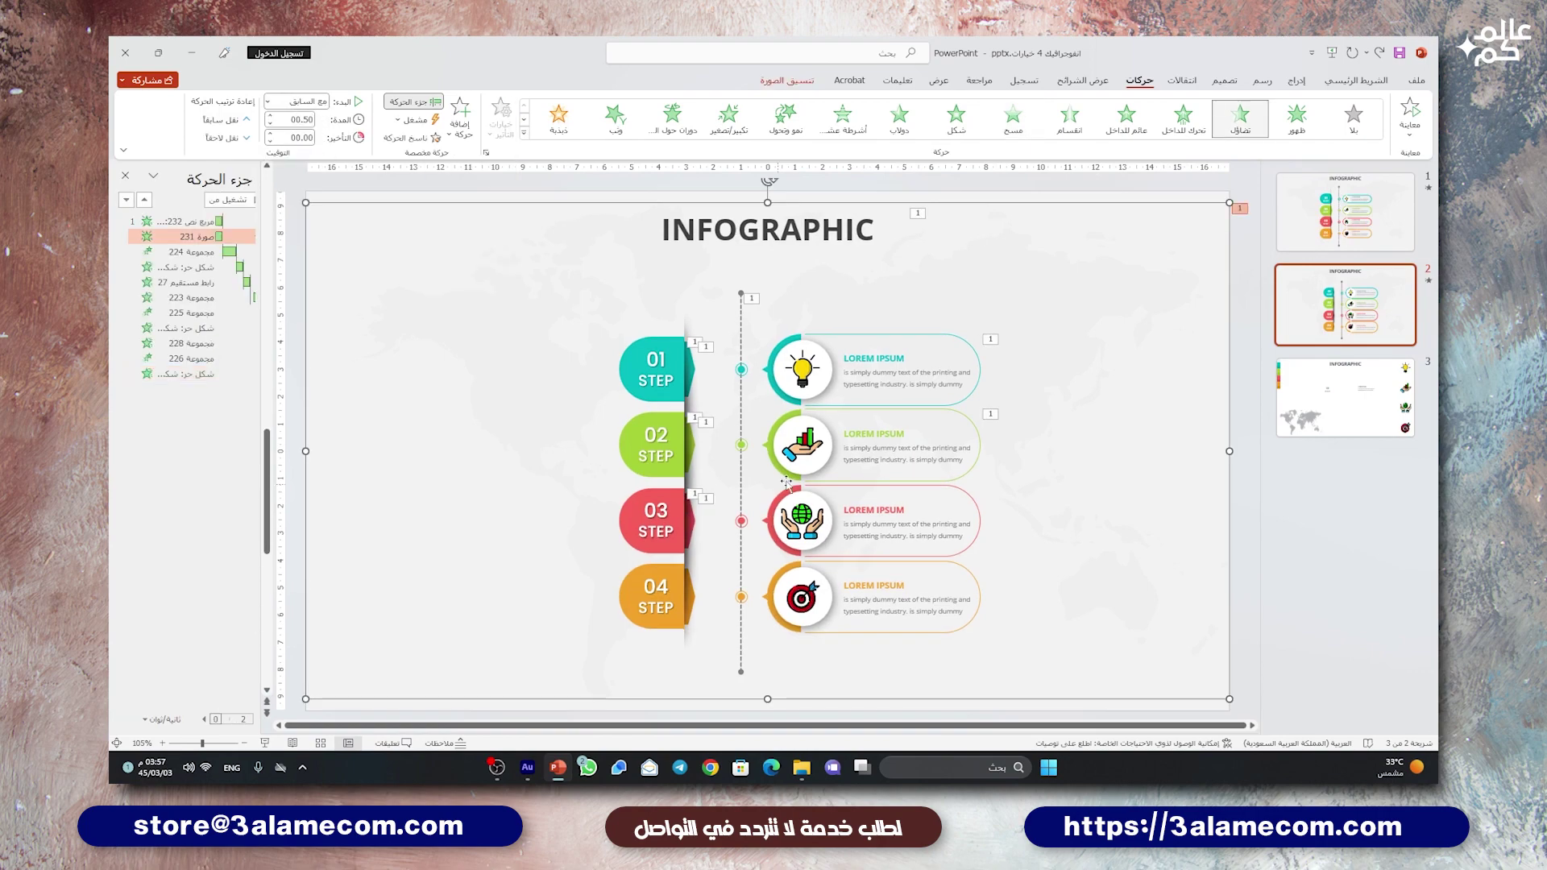
click(411, 137)
click(681, 515)
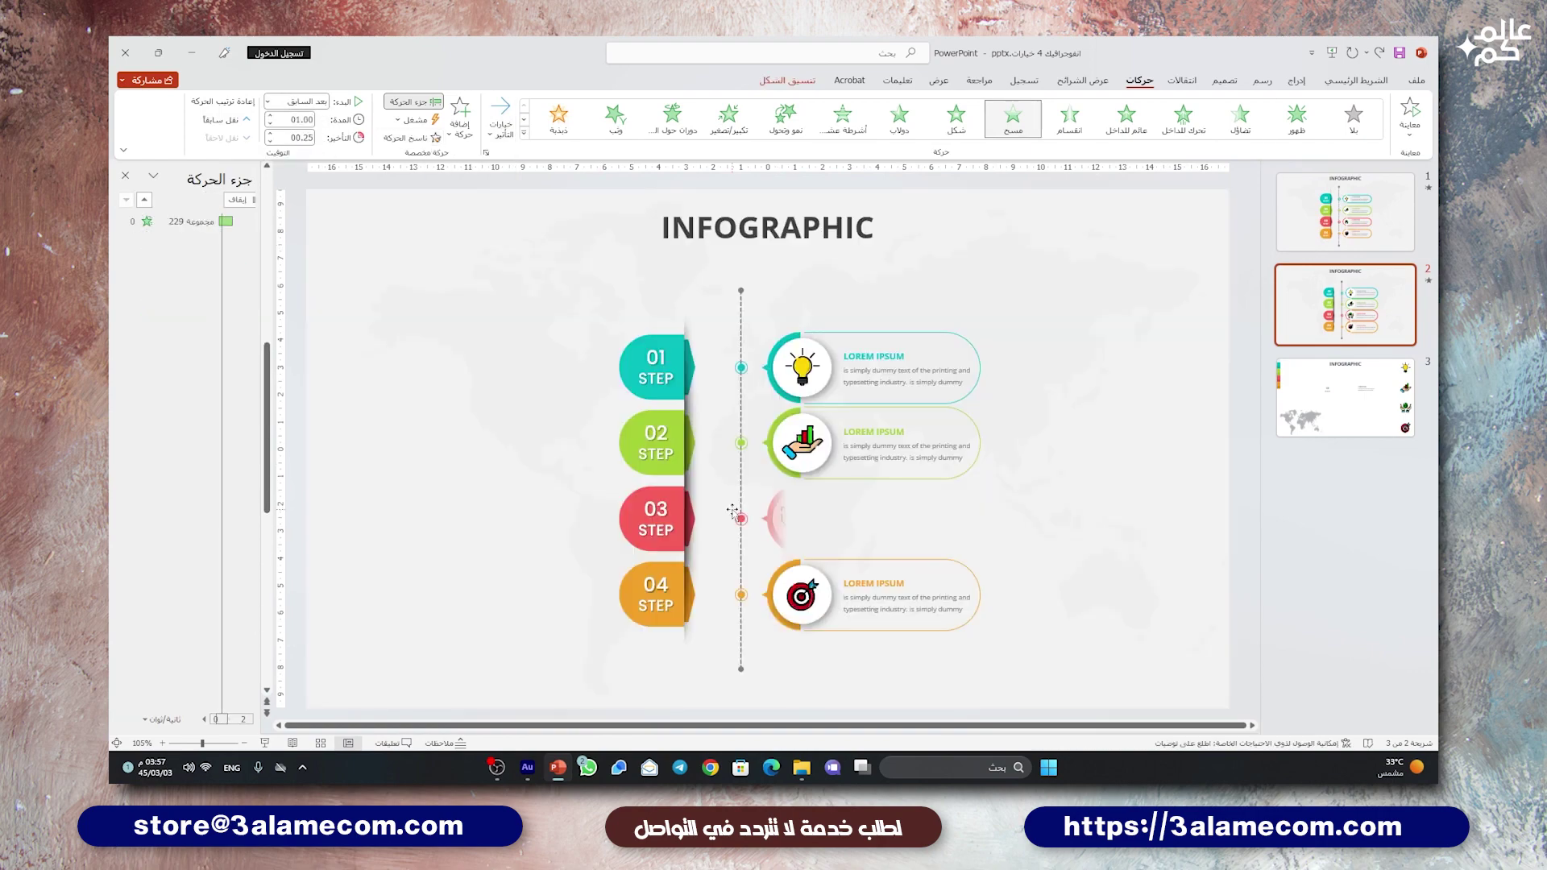
click(684, 600)
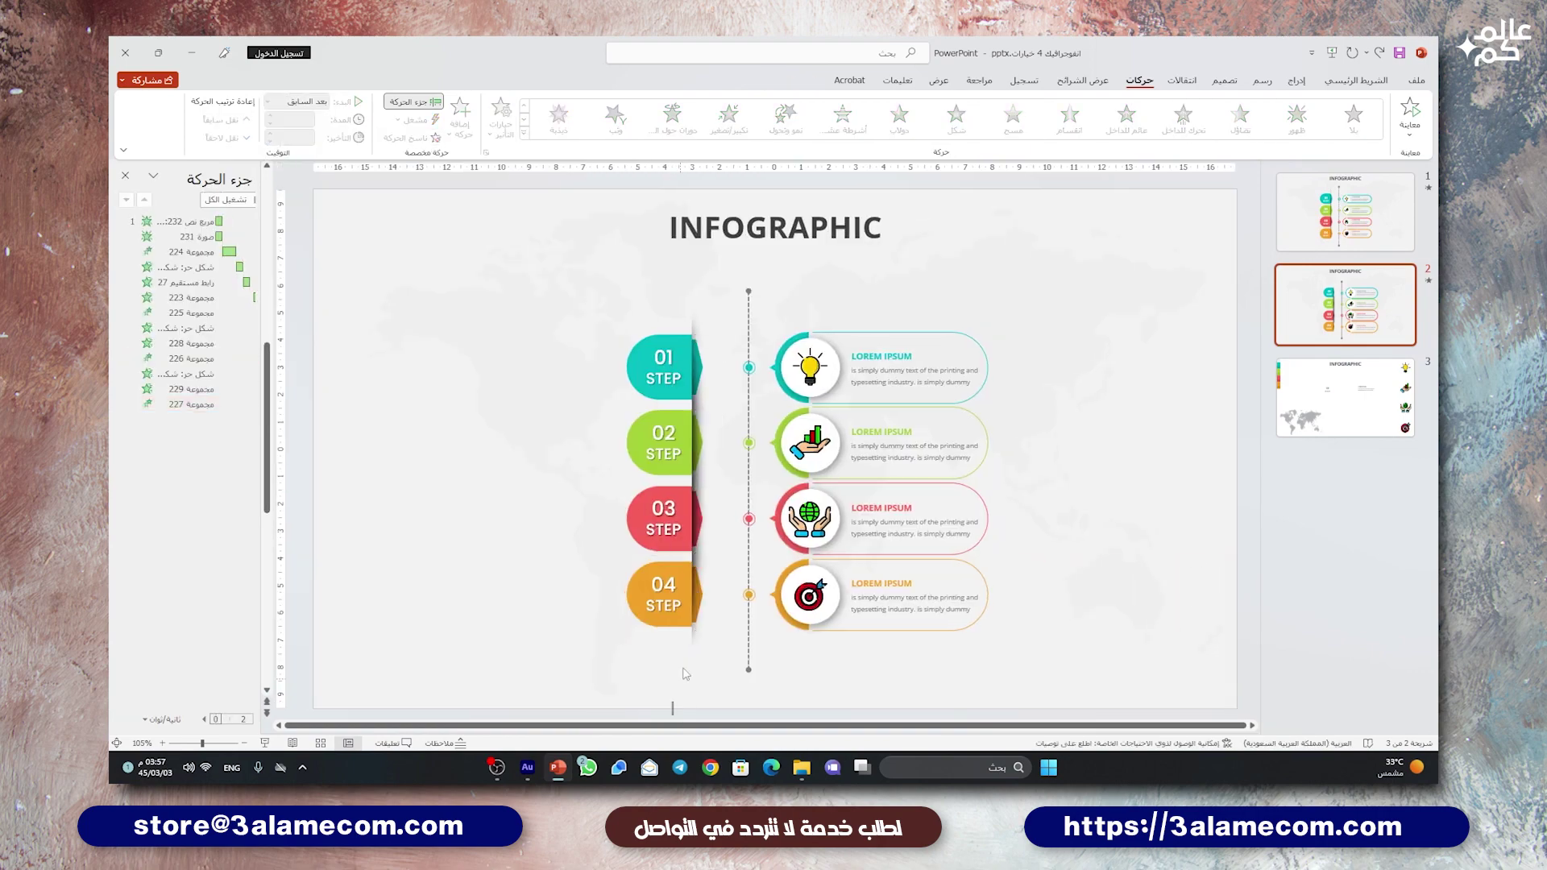
click(999, 126)
click(501, 125)
click(495, 231)
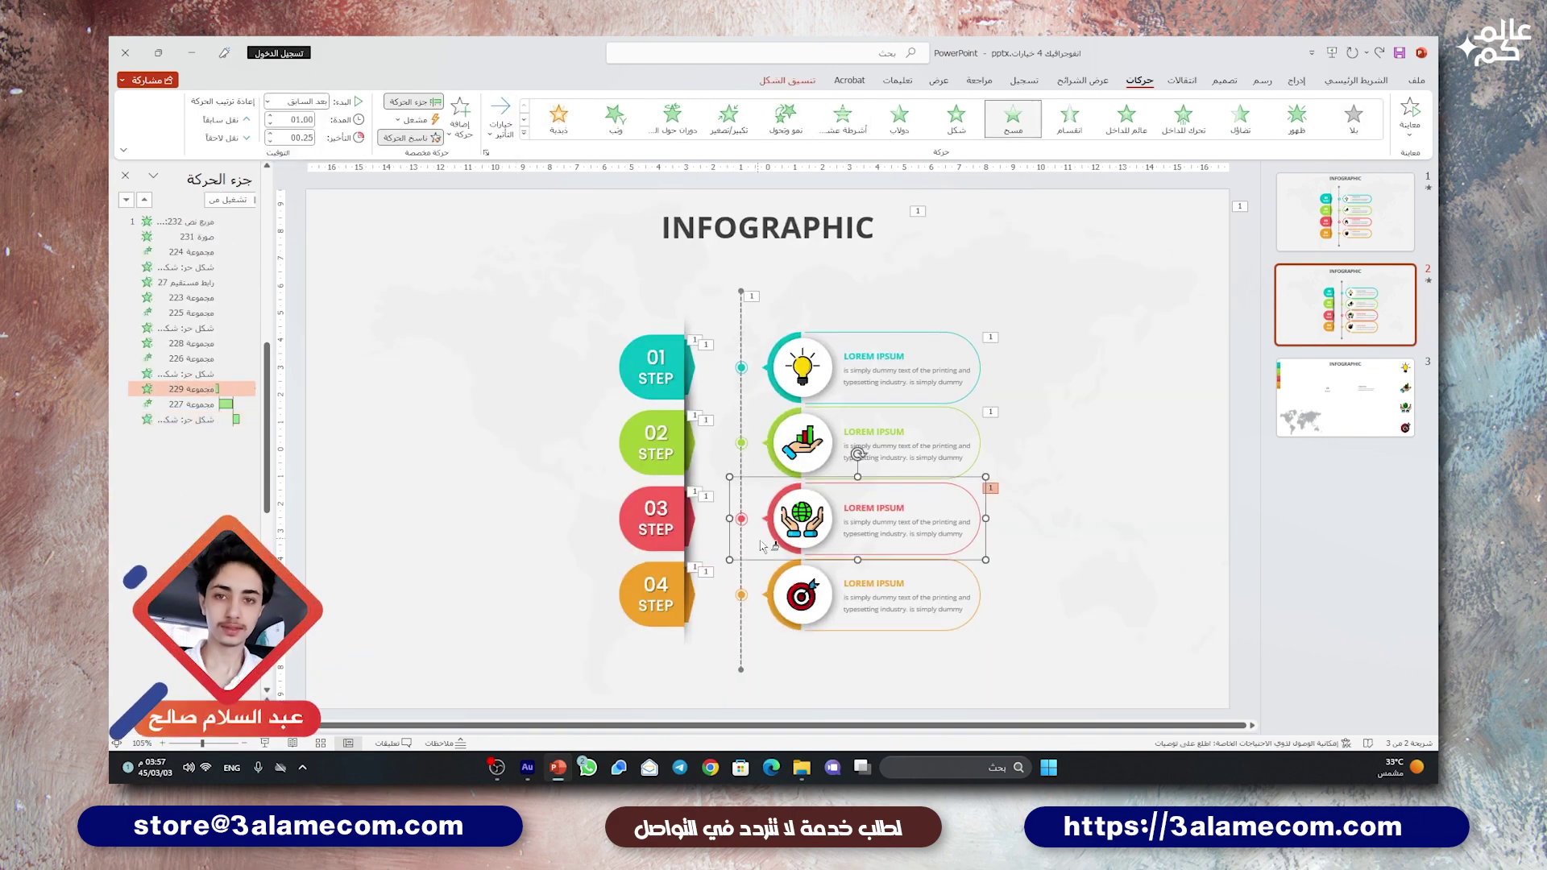
click(886, 612)
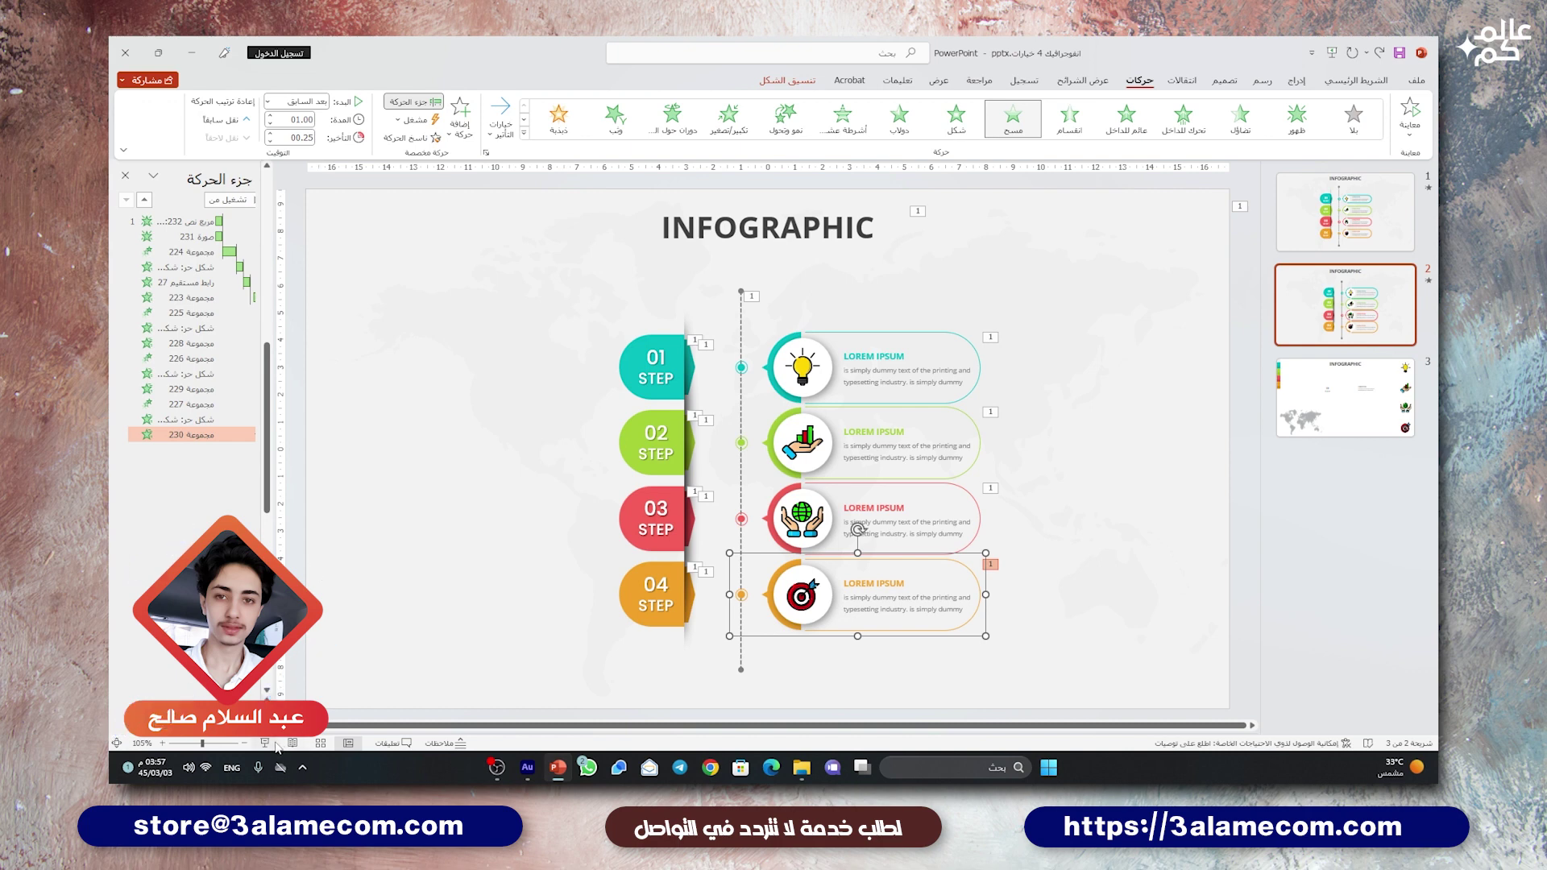
Step: Play slide 2 as a slideshow from the current slide to preview the animations
click(272, 744)
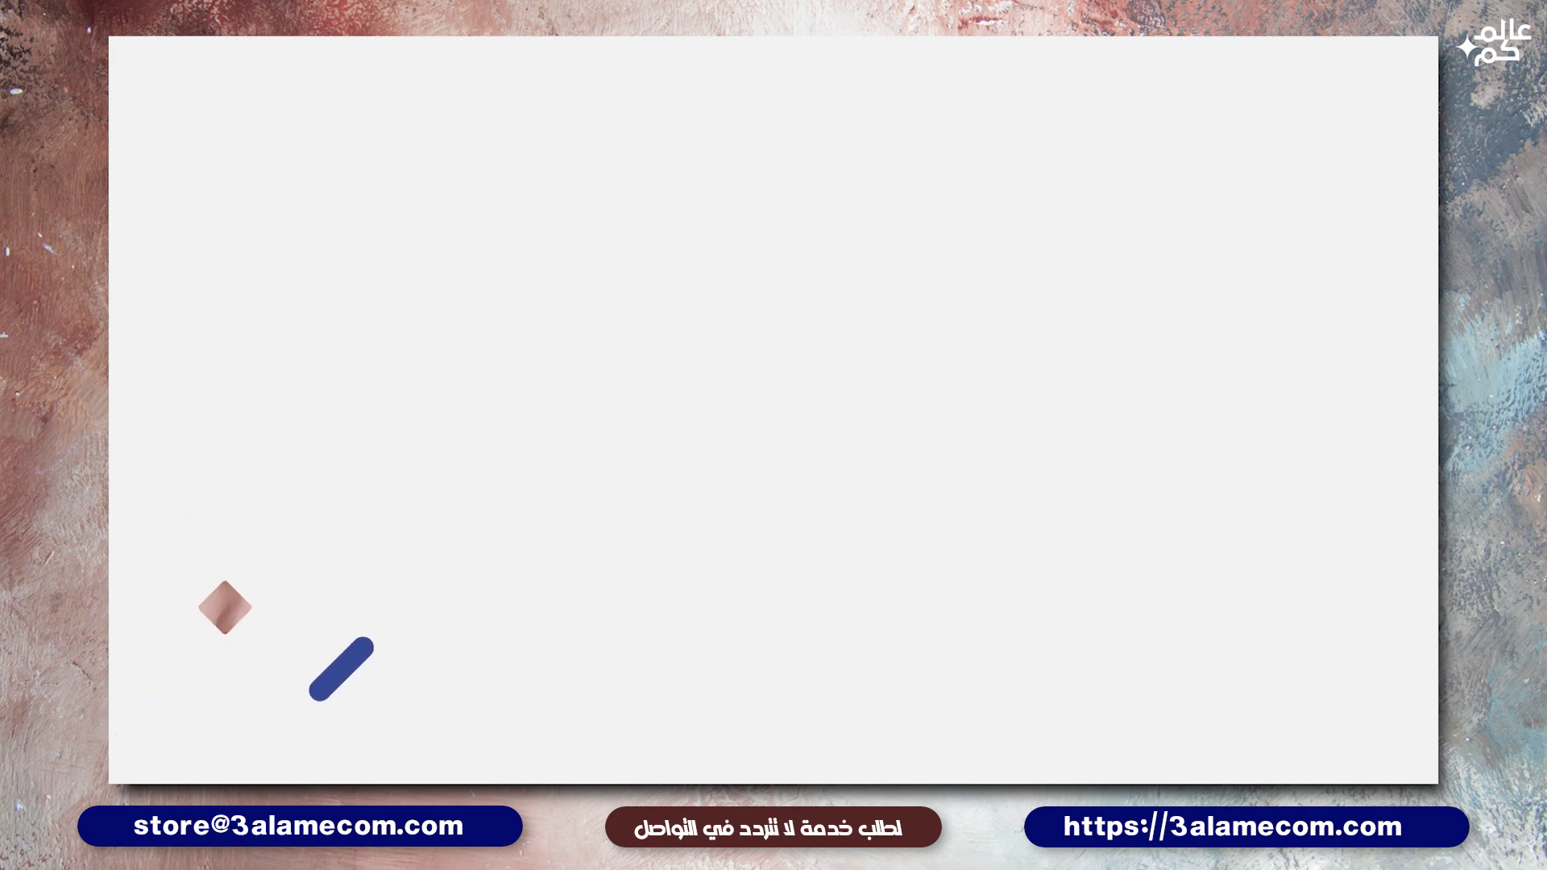